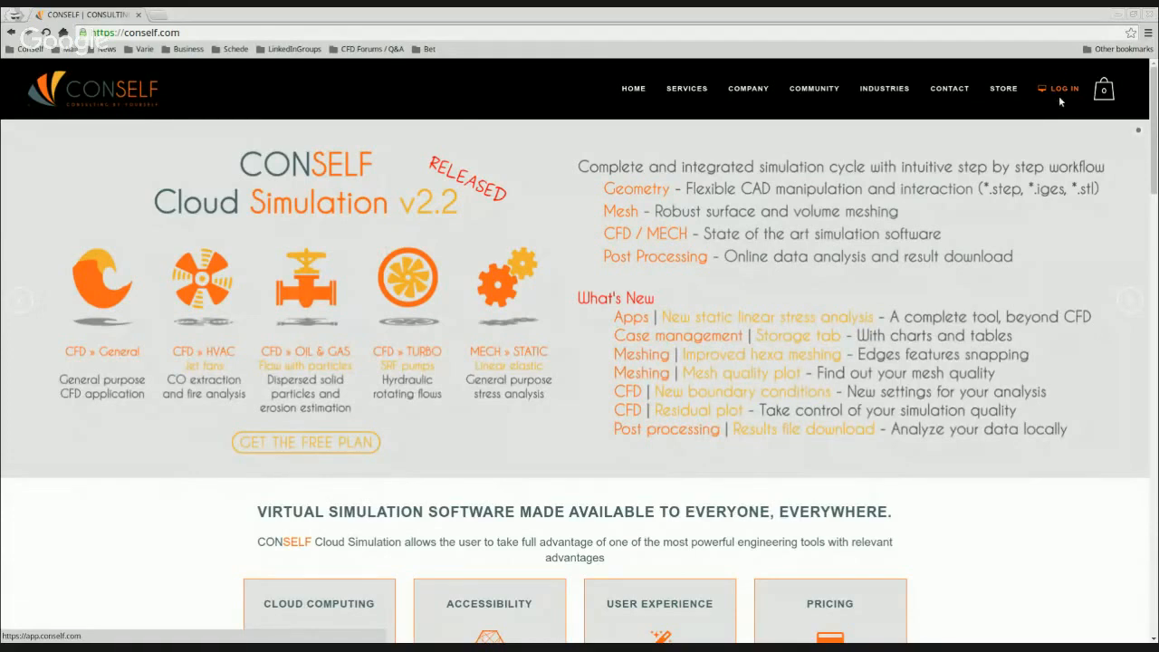
Log in to the cloud simulation platform with the saved username and account password.
left_click(1060, 99)
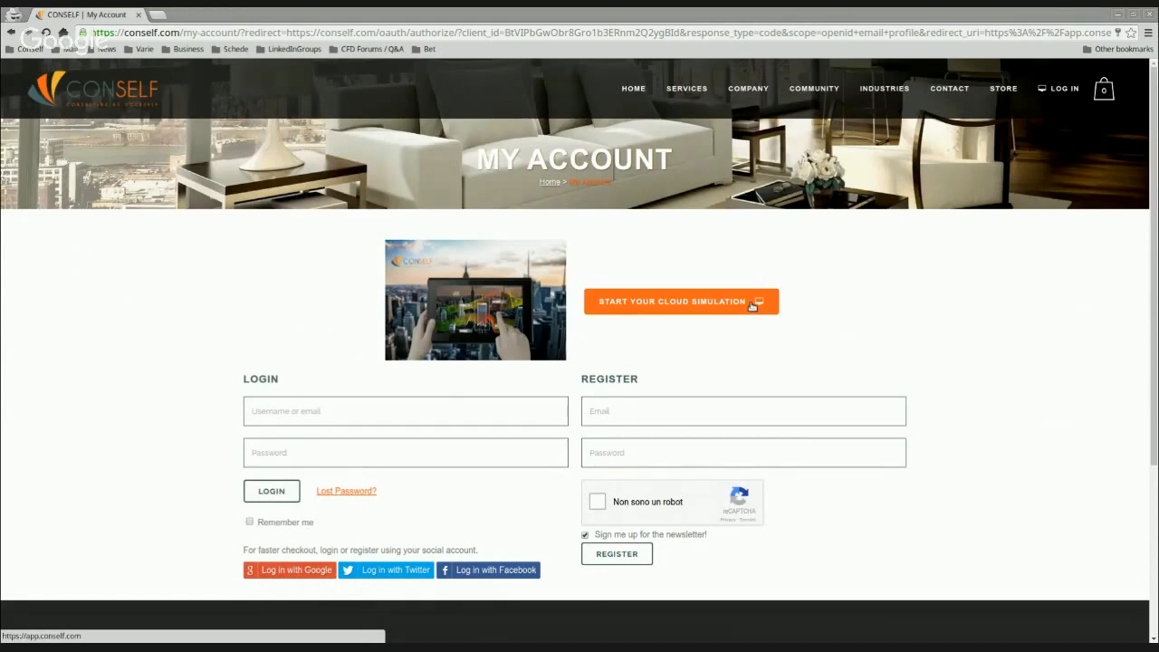
left_click(293, 415)
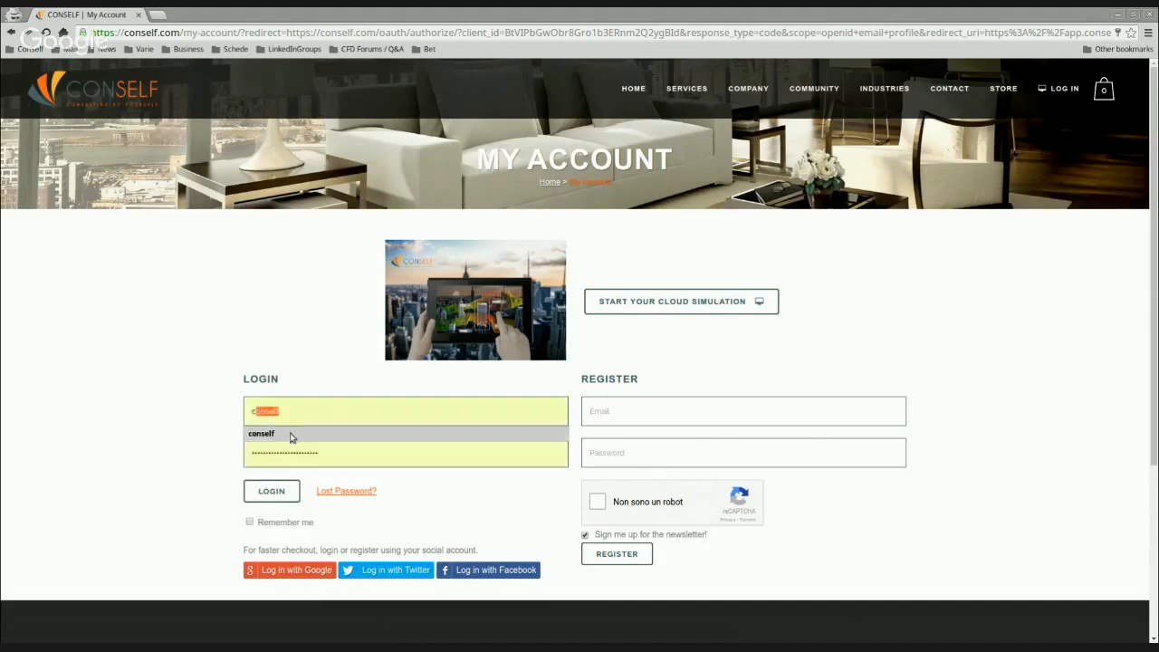
left_click(290, 433)
left_click(286, 490)
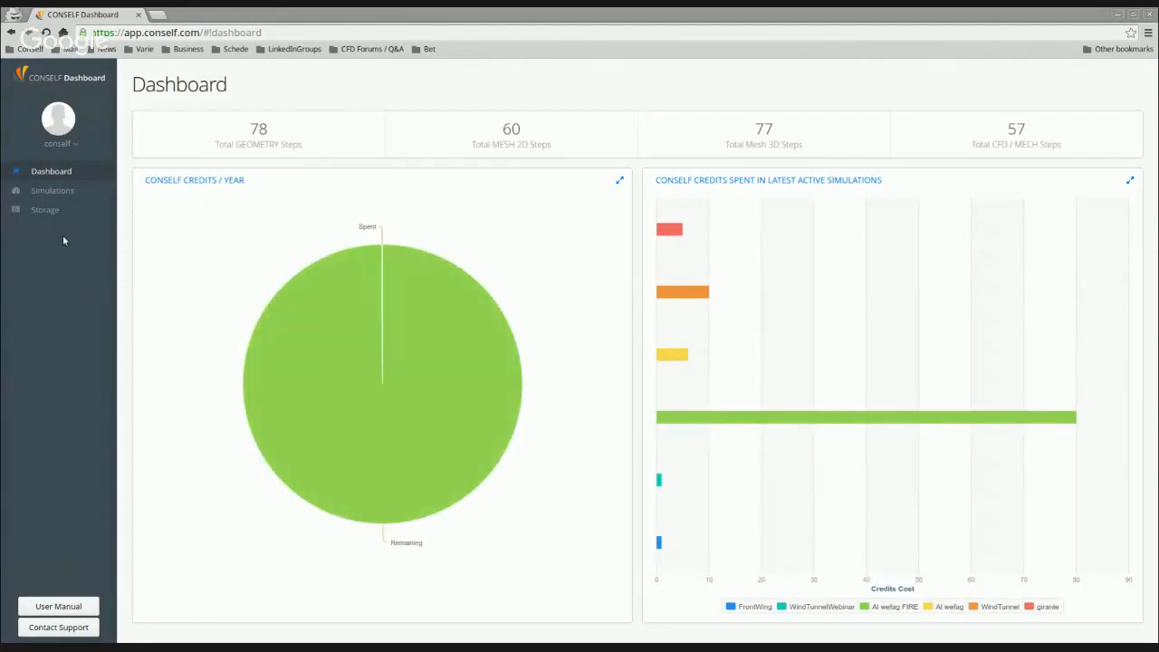
View the account page and the store's Cloud Simulation Plans, and return to the simulation dashboard.
left_click(58, 145)
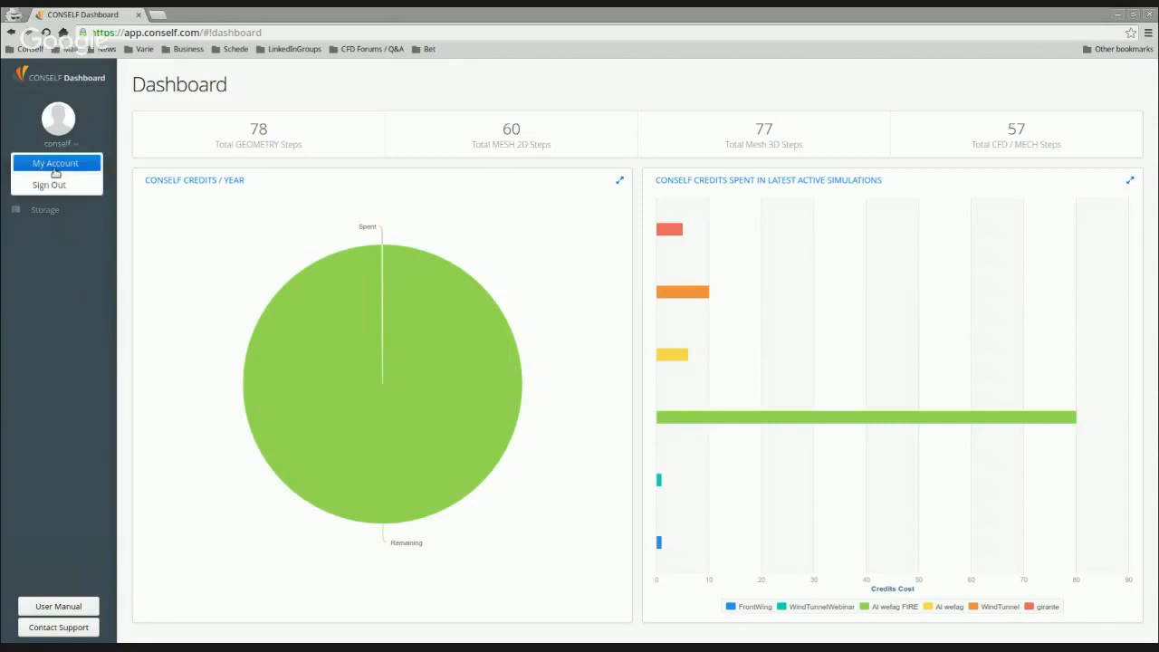
left_click(55, 167)
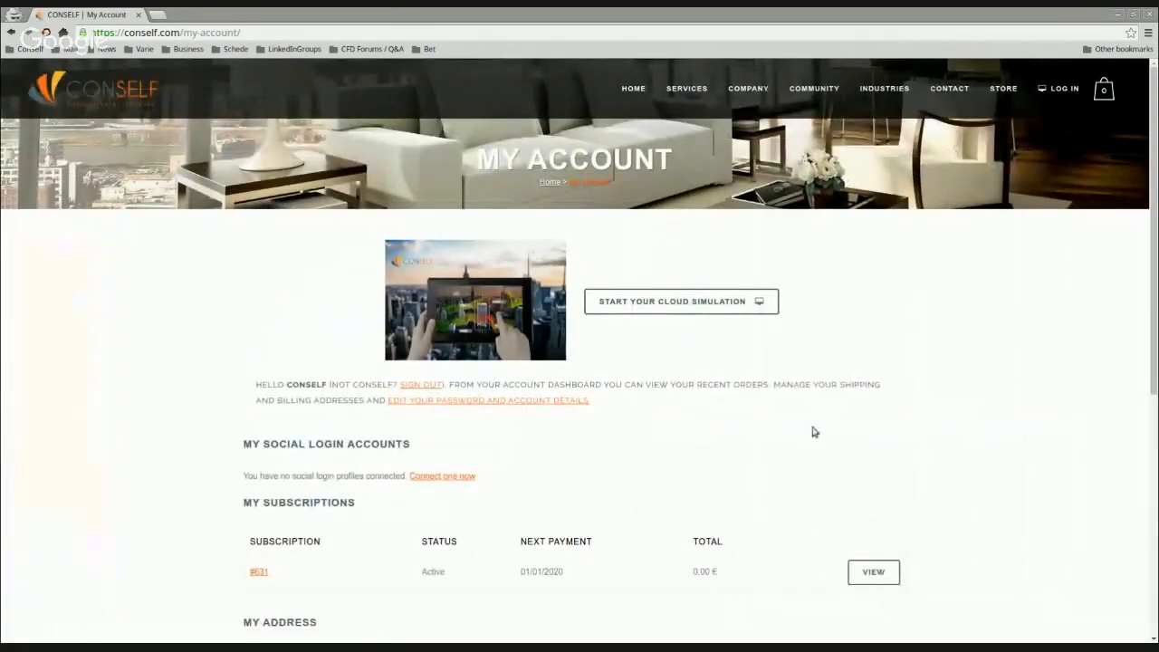
mouse_move(1003, 90)
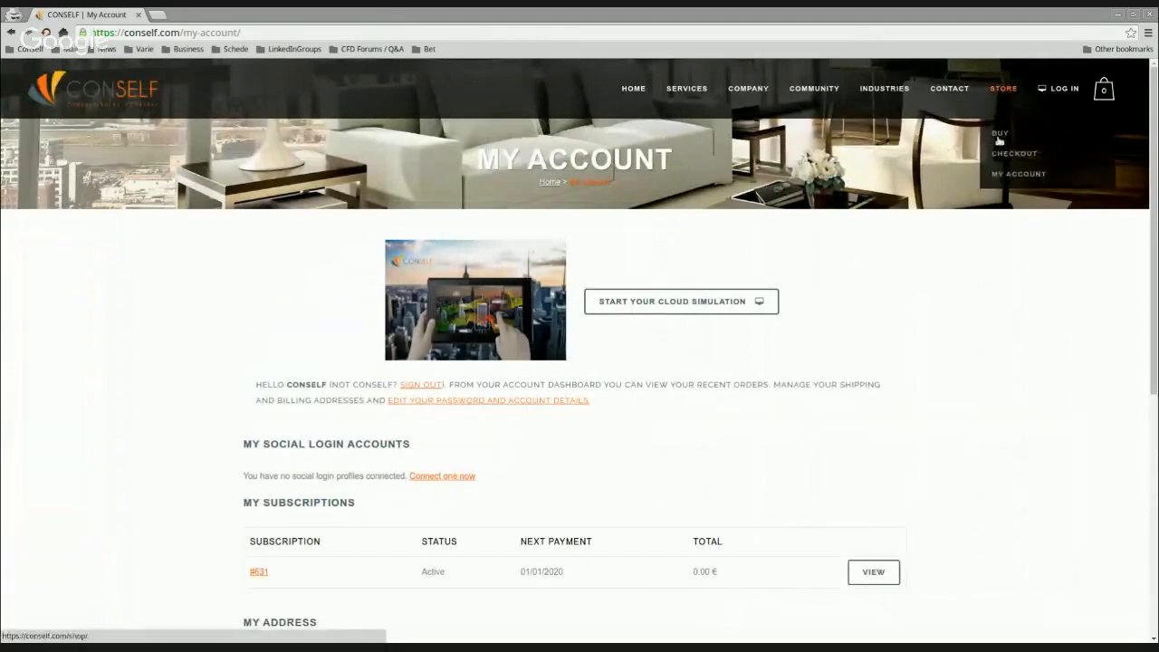
left_click(1001, 135)
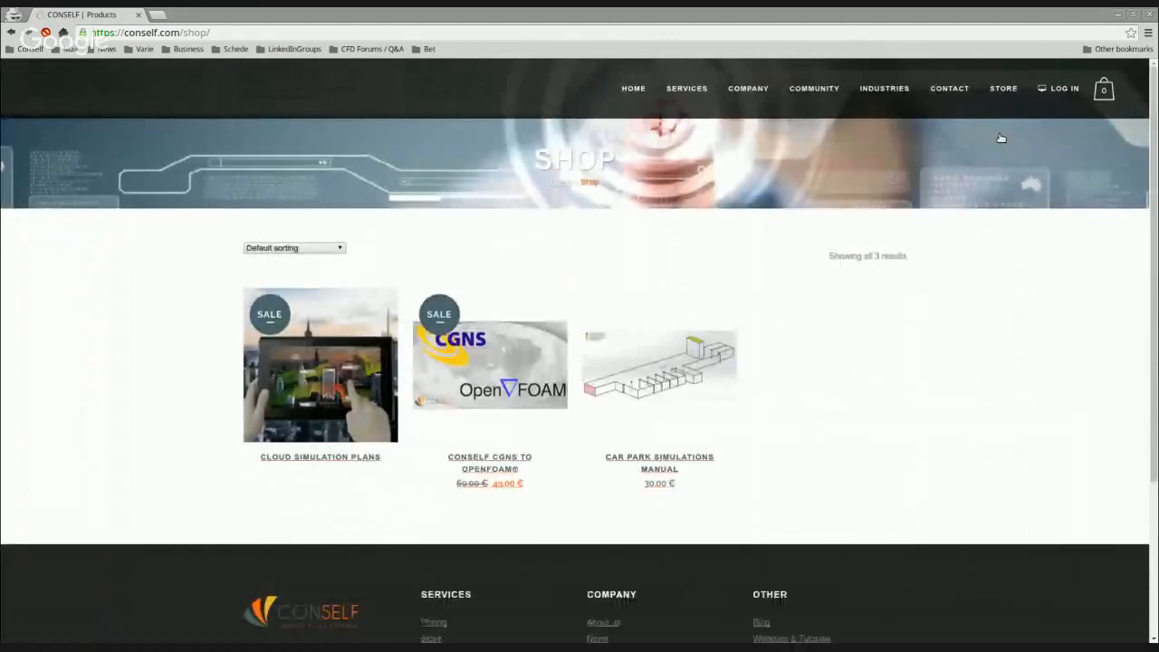
left_click(316, 458)
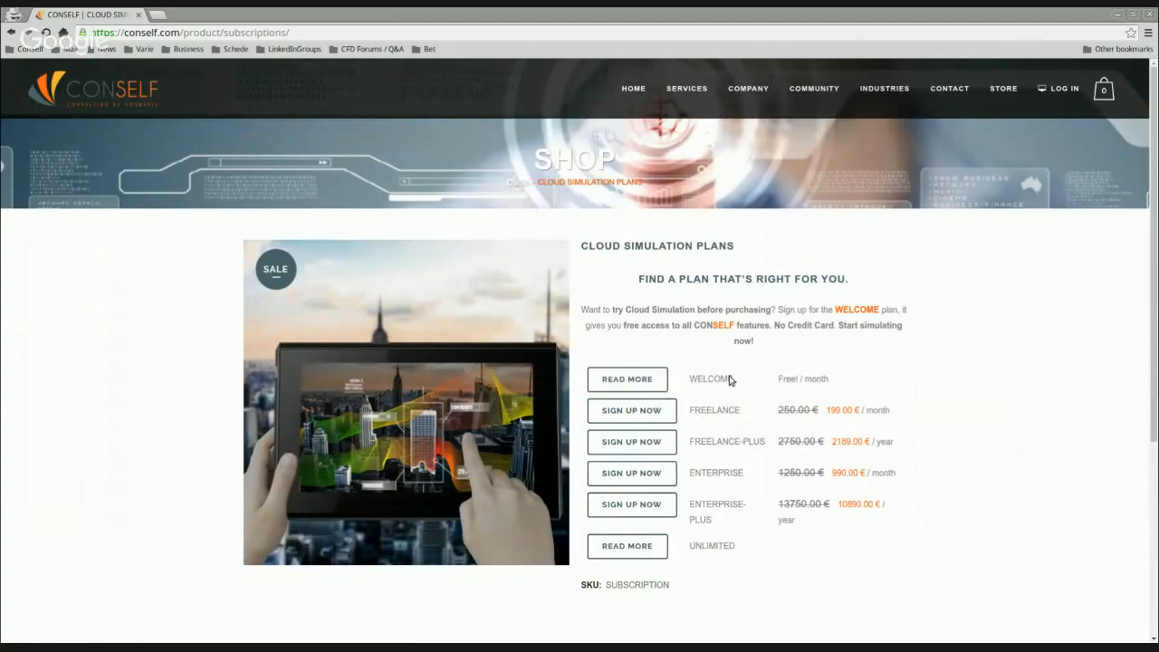
left_click(1070, 90)
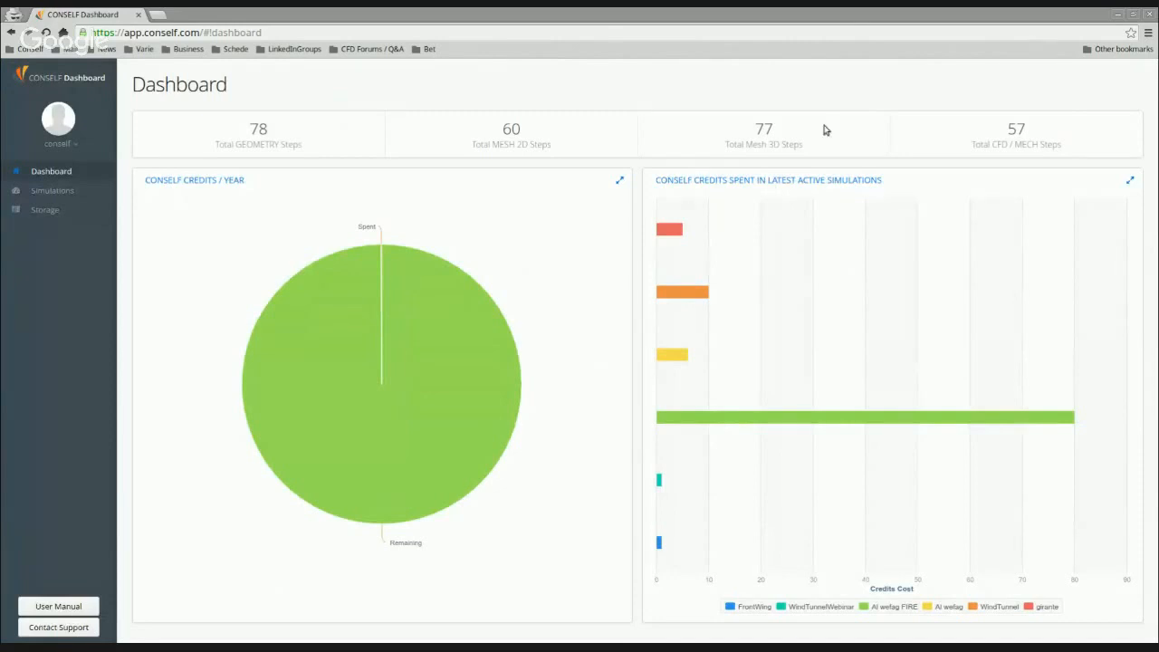
Review the storage space usage with the list of stored cases, and consult the online user manual.
mouse_move(302, 370)
left_click(44, 195)
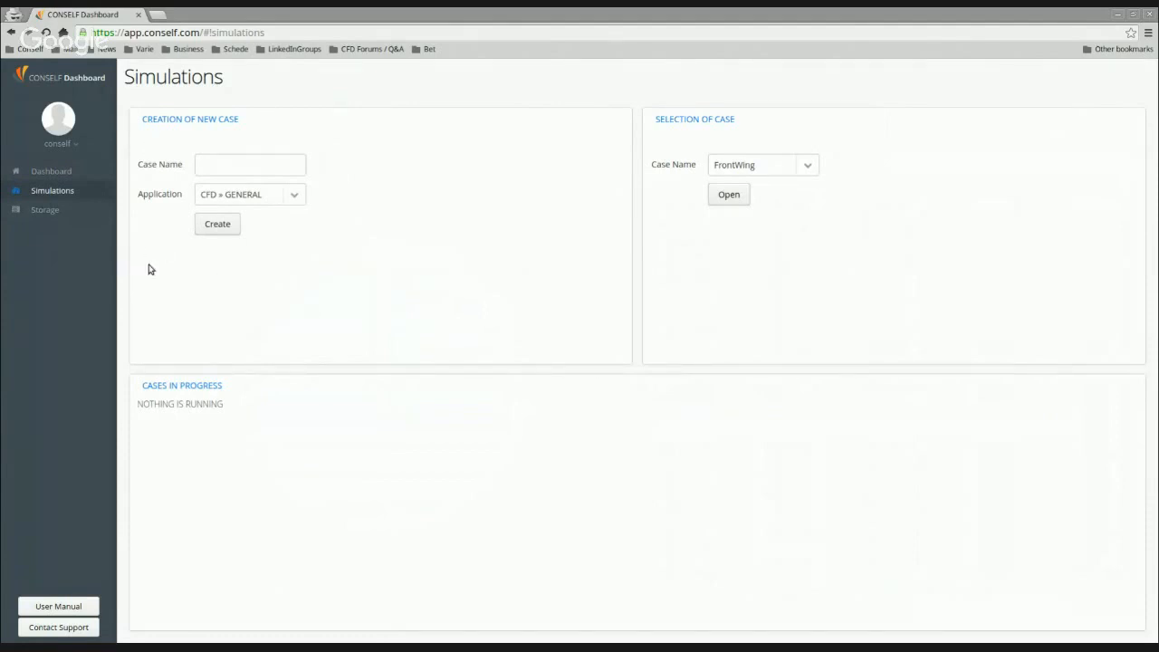
left_click(42, 218)
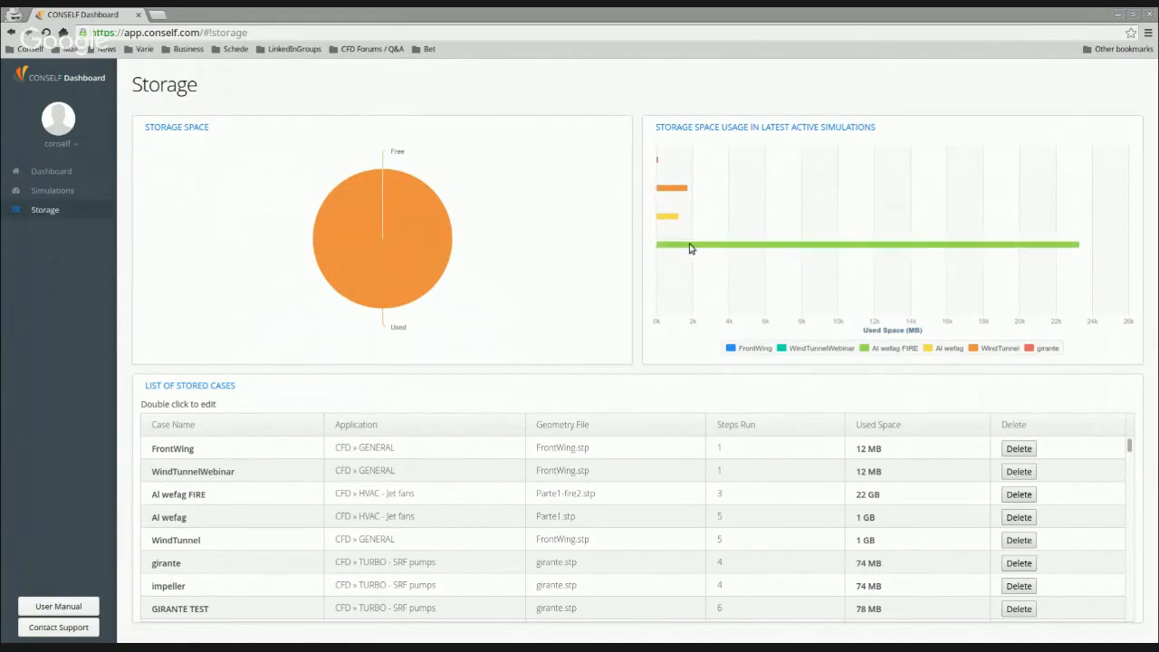
mouse_move(778, 263)
left_click(65, 609)
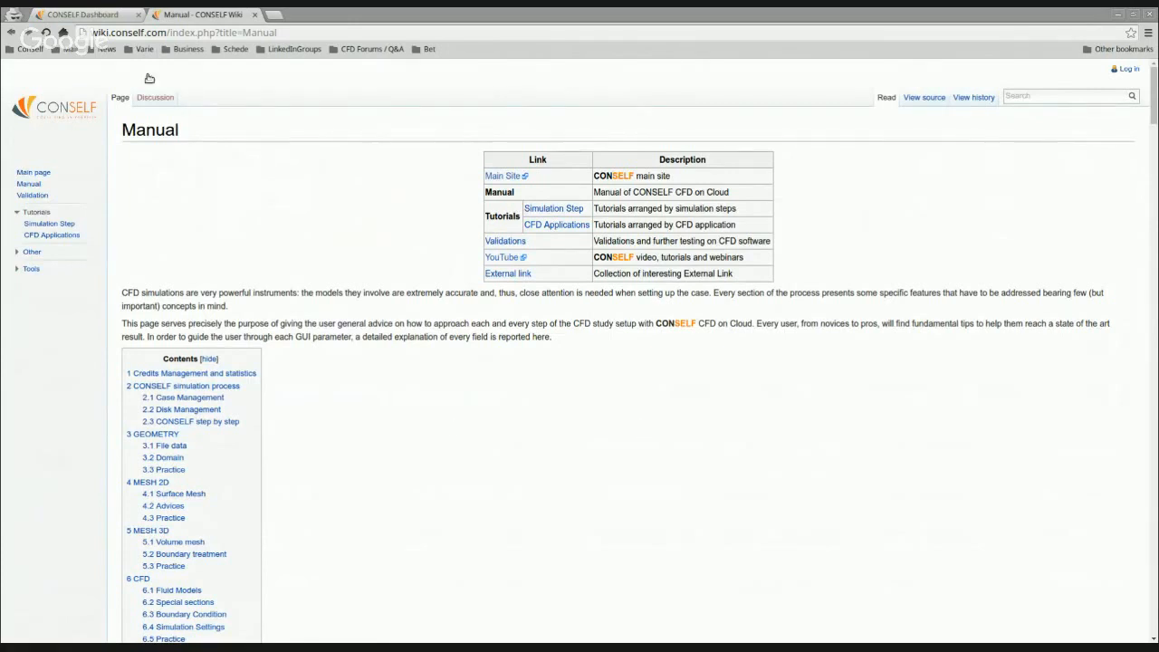
left_click(106, 15)
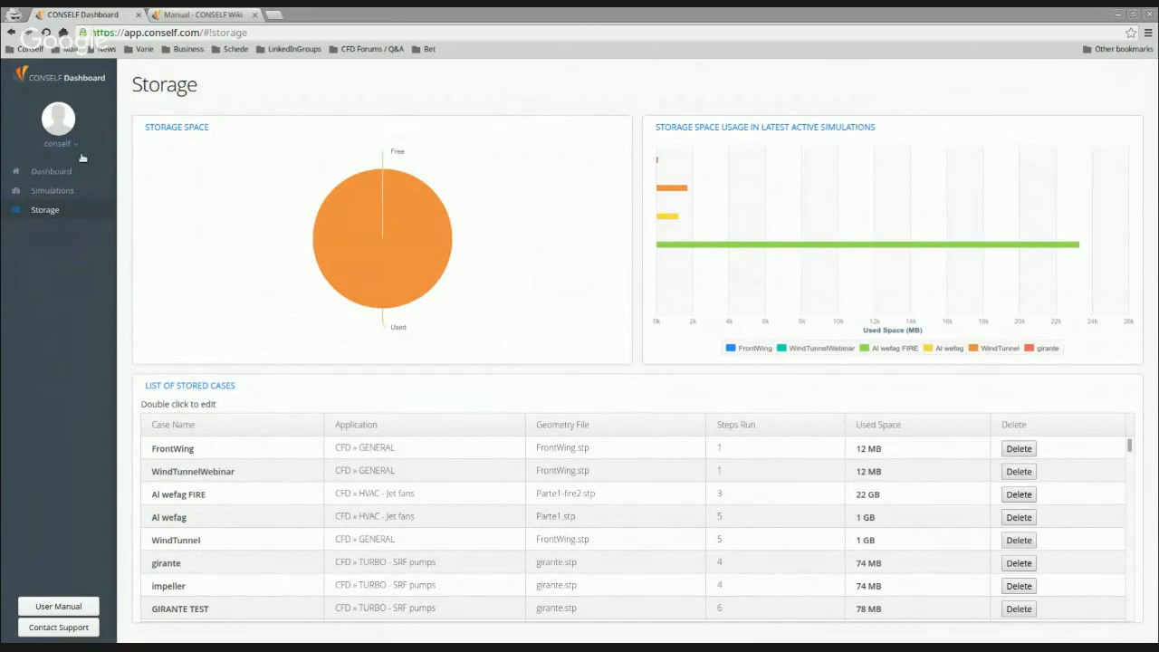
Create a new simulation case named FrontWingWebinar with the CFD » GENERAL application.
left_click(52, 192)
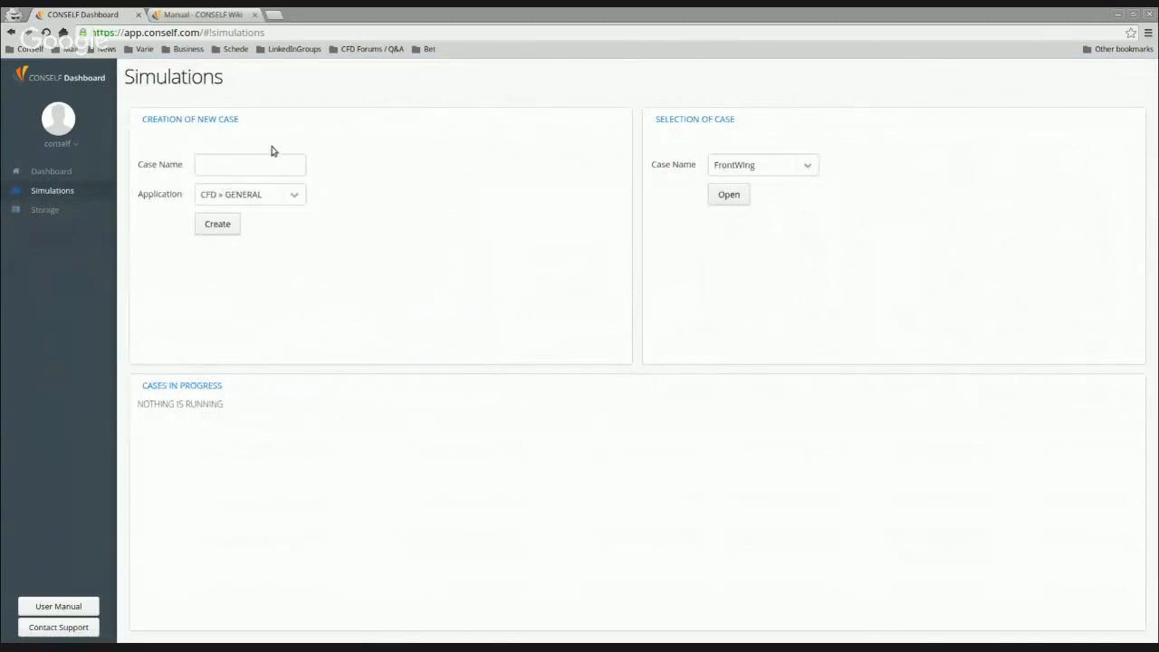
left_click(295, 195)
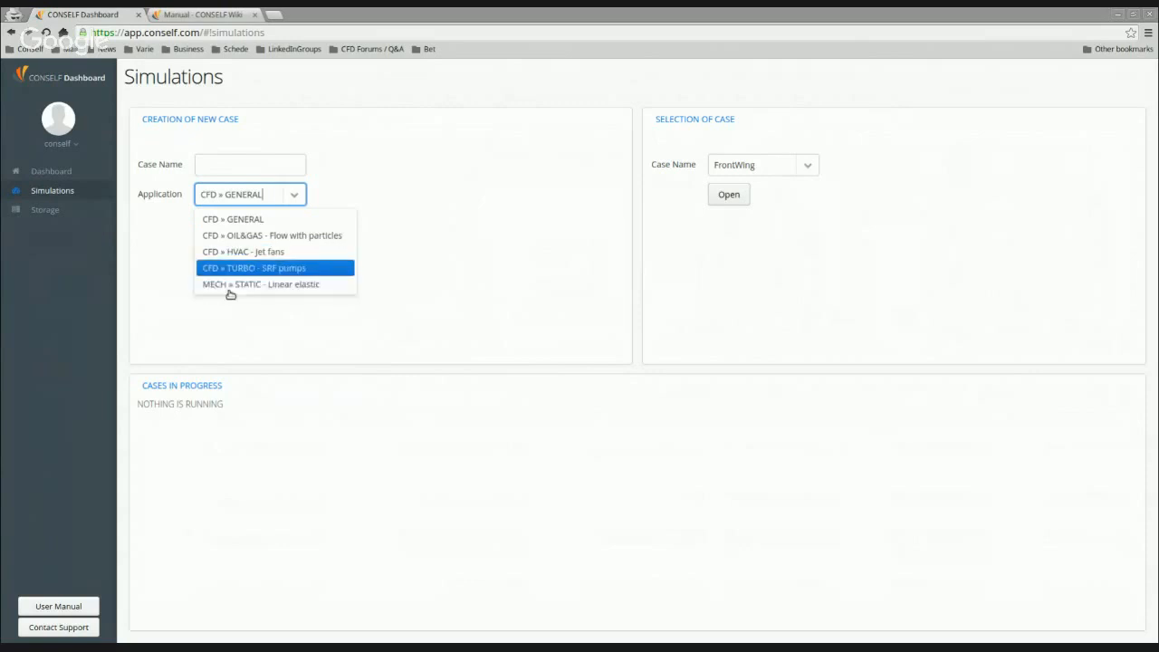
left_click(252, 227)
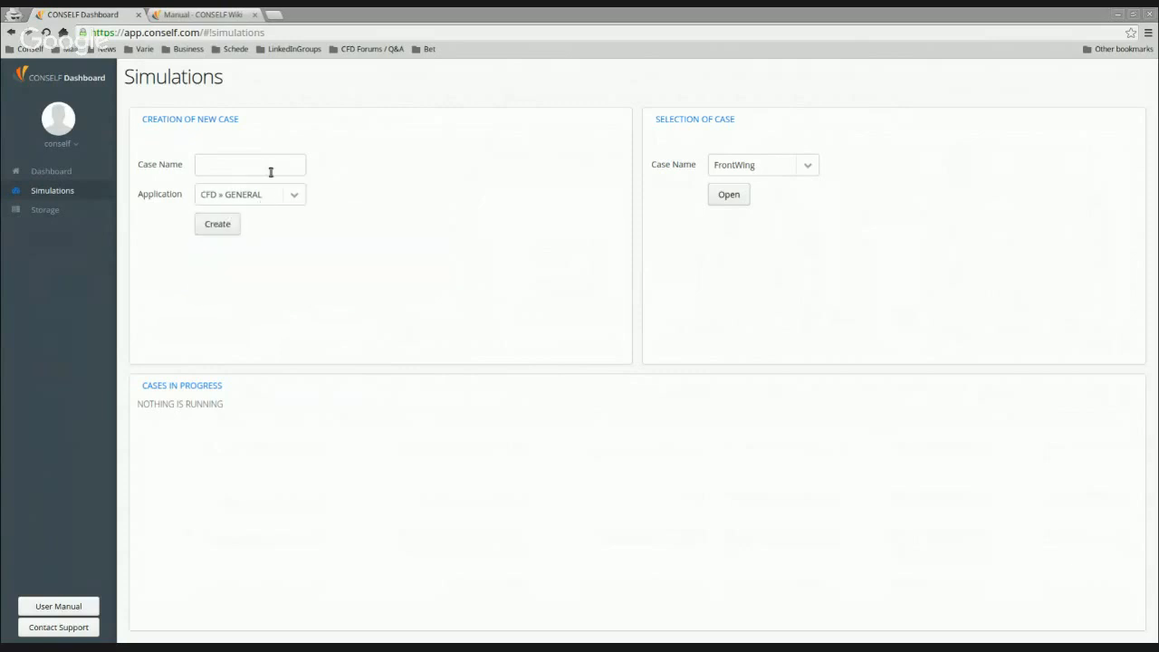
left_click(272, 171)
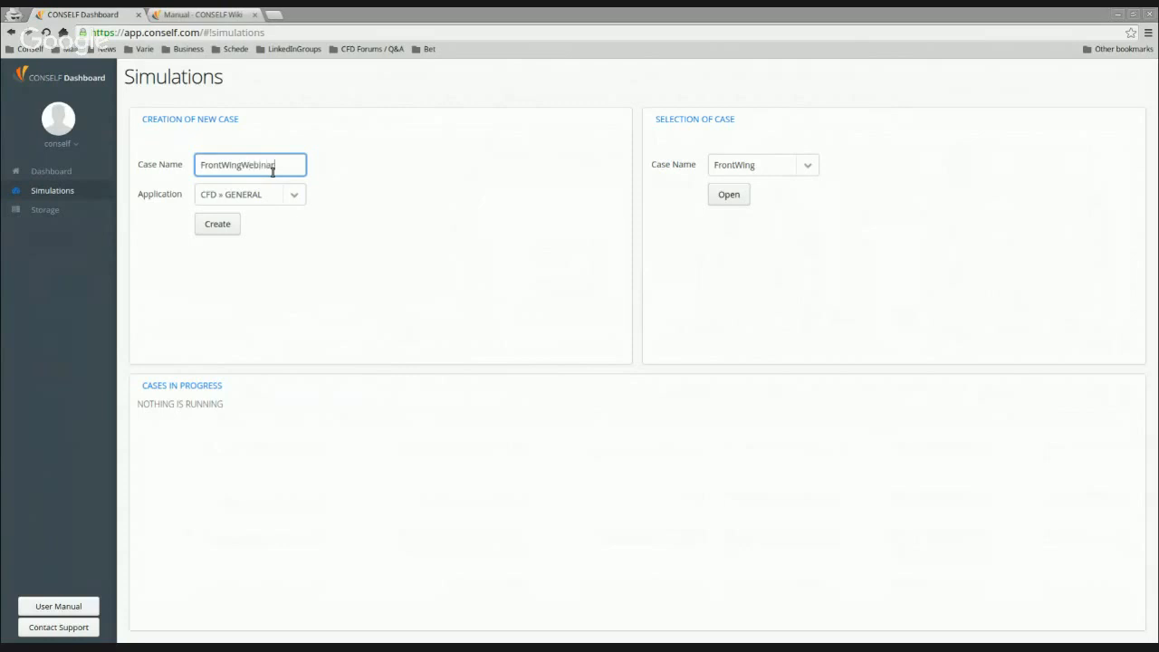
left_click(201, 228)
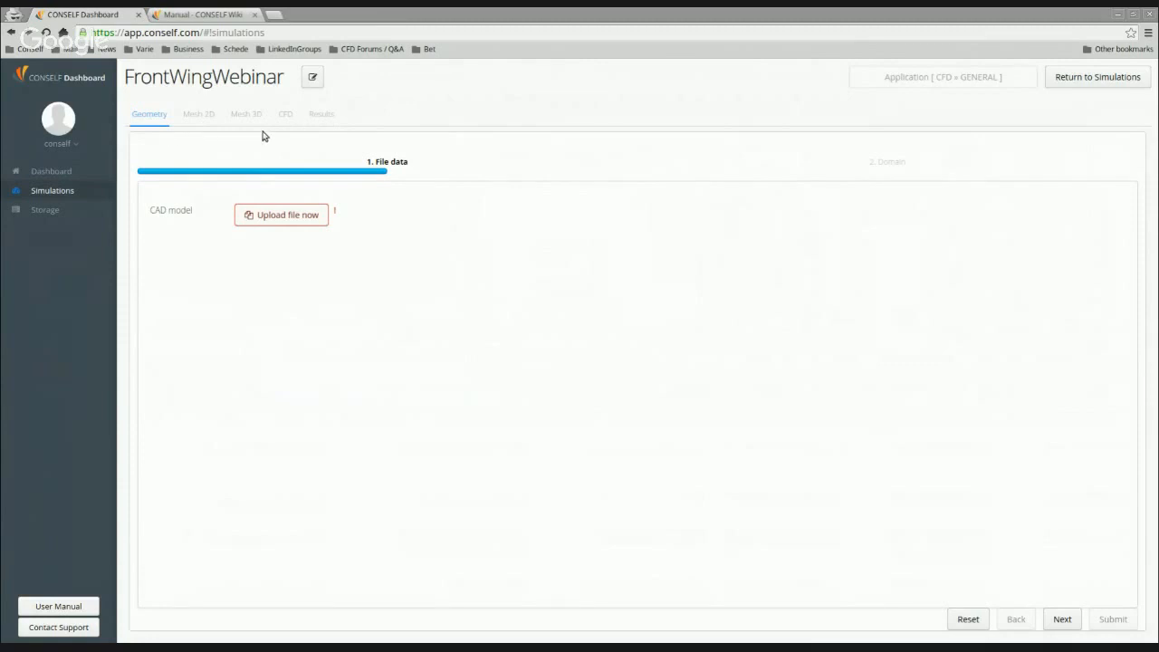
Upload FrontWing.stp as the CAD model of the case.
left_click(288, 215)
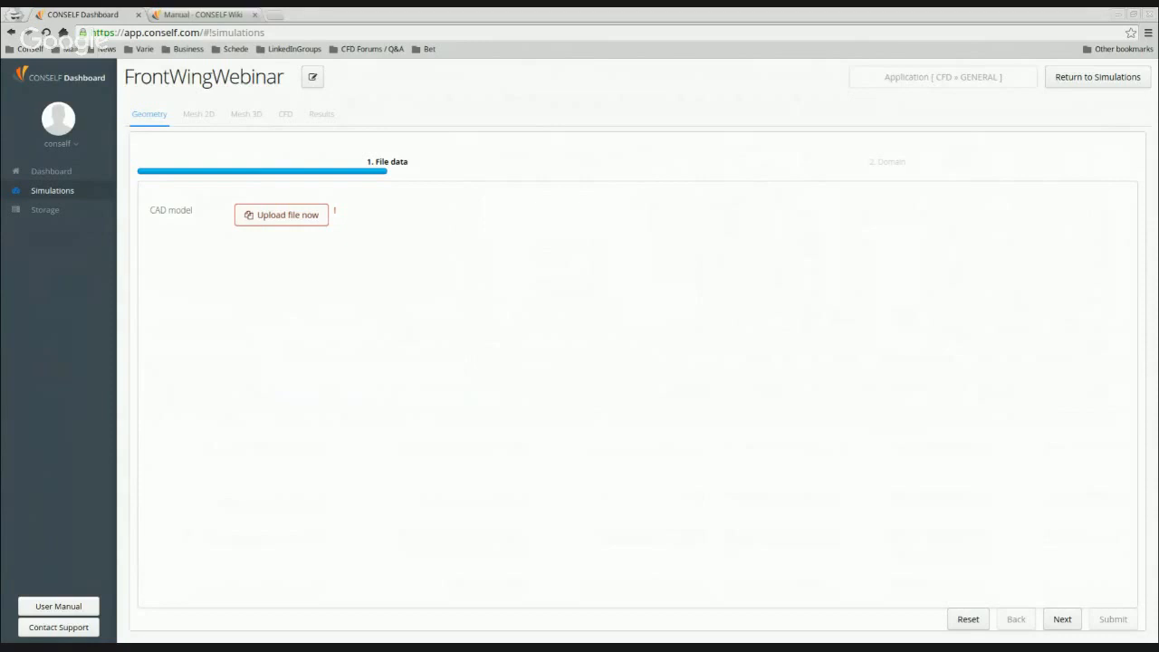
left_click(744, 492)
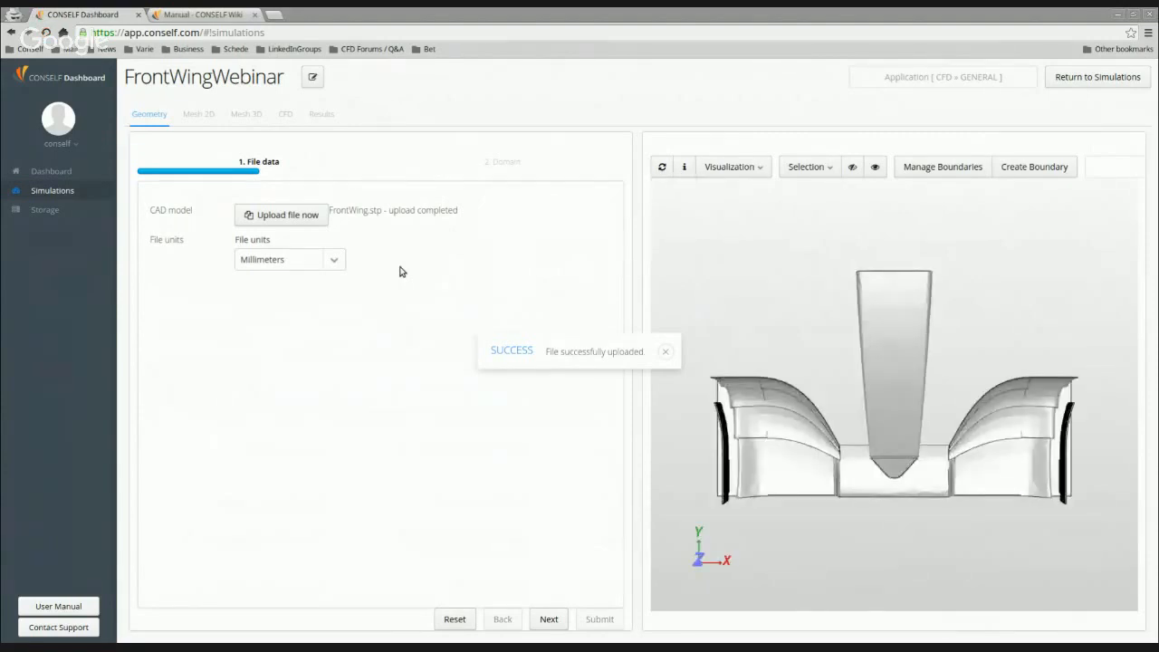
left_click(665, 352)
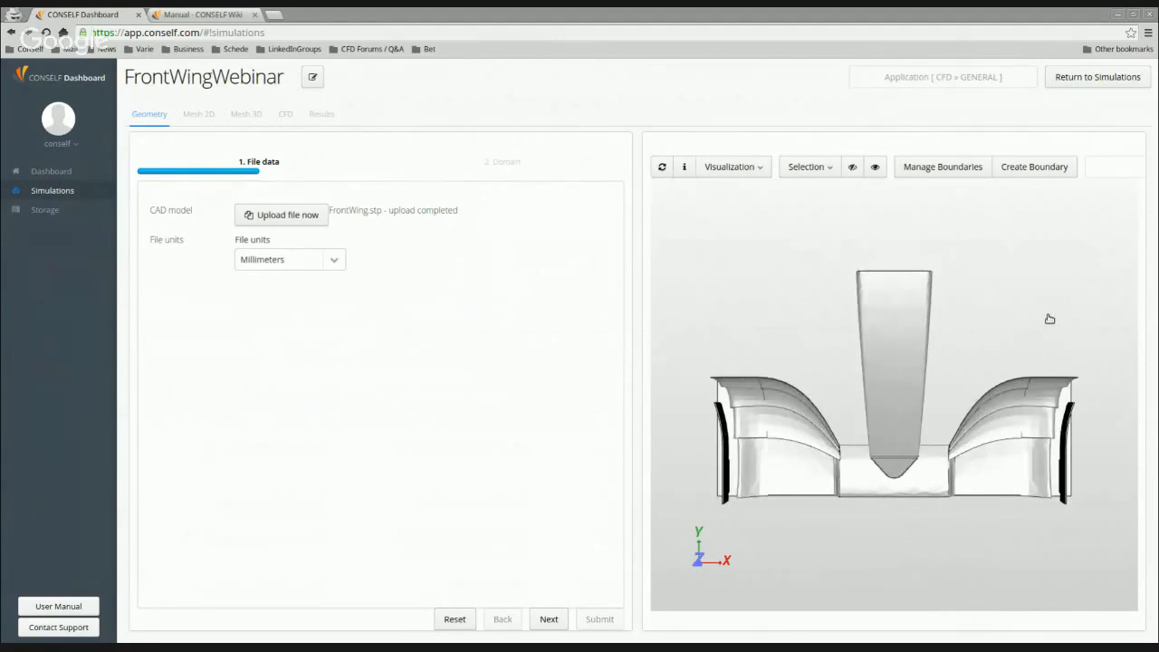
Examine the front wing geometry from several angles and distances in the 3D viewer.
left_click_drag(1050, 319, 1018, 305)
middle_click_drag(973, 260, 984, 307)
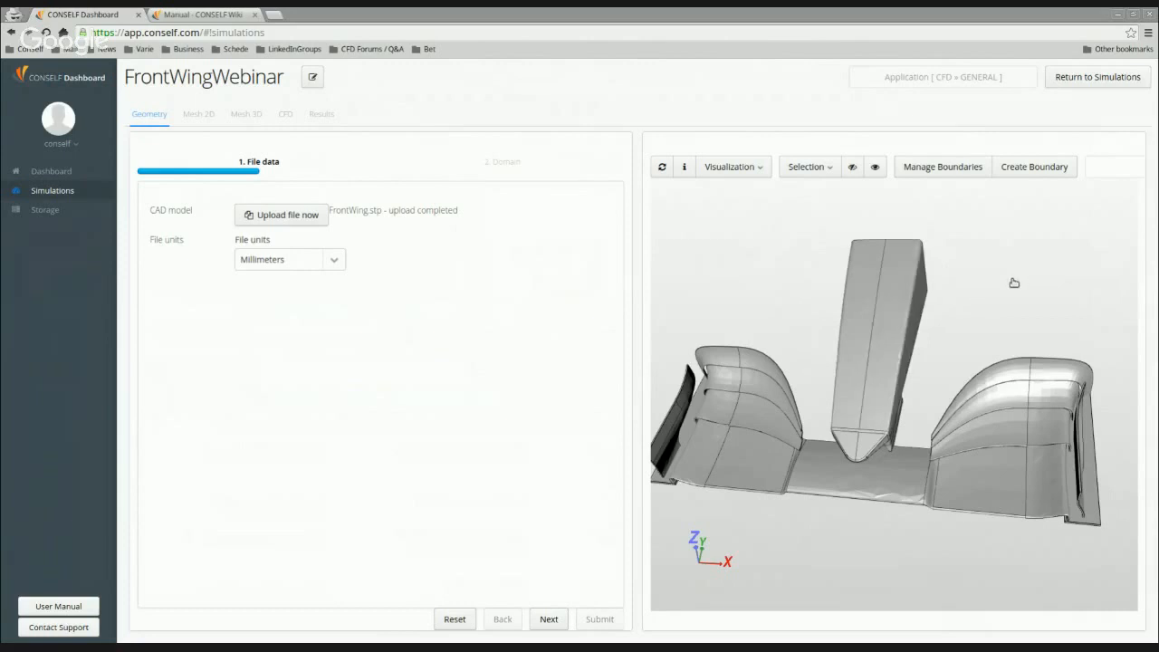
scroll(1011, 303, "up", 3)
scroll(1012, 327, "up", 3)
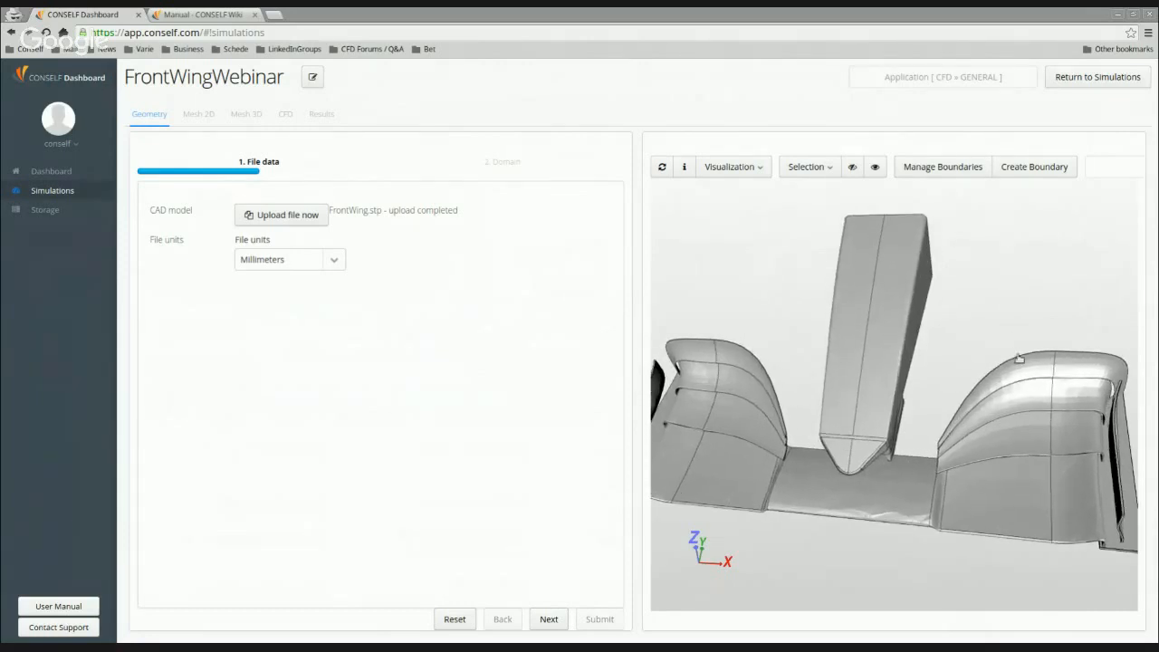
scroll(1002, 378, "down", 5)
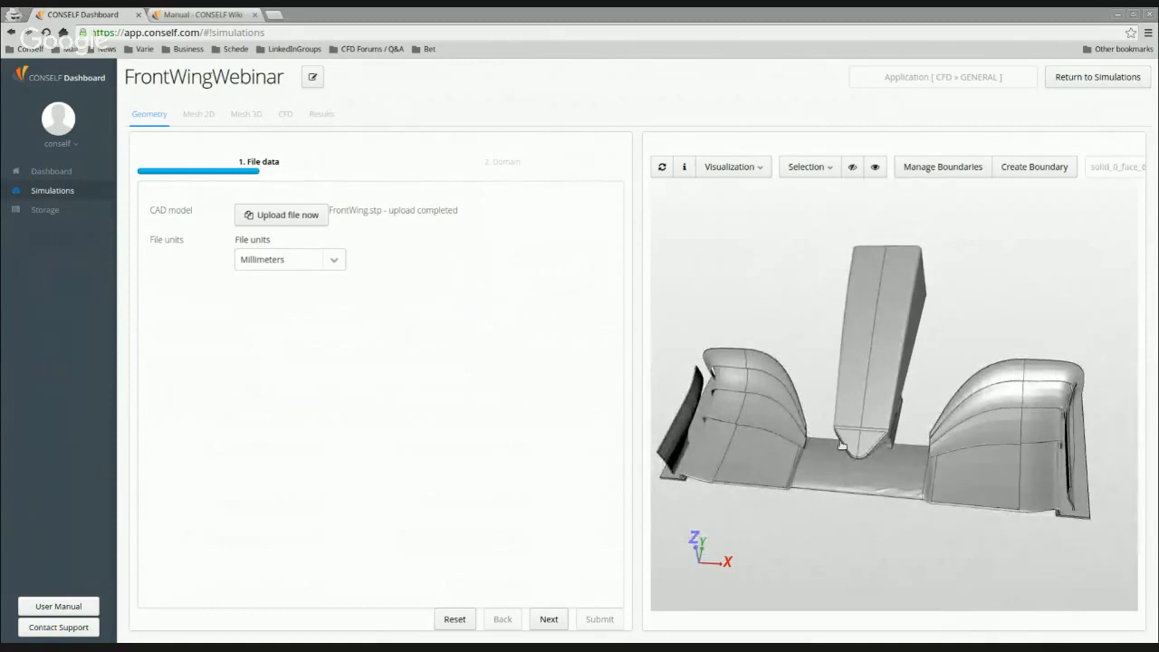
left_click(662, 171)
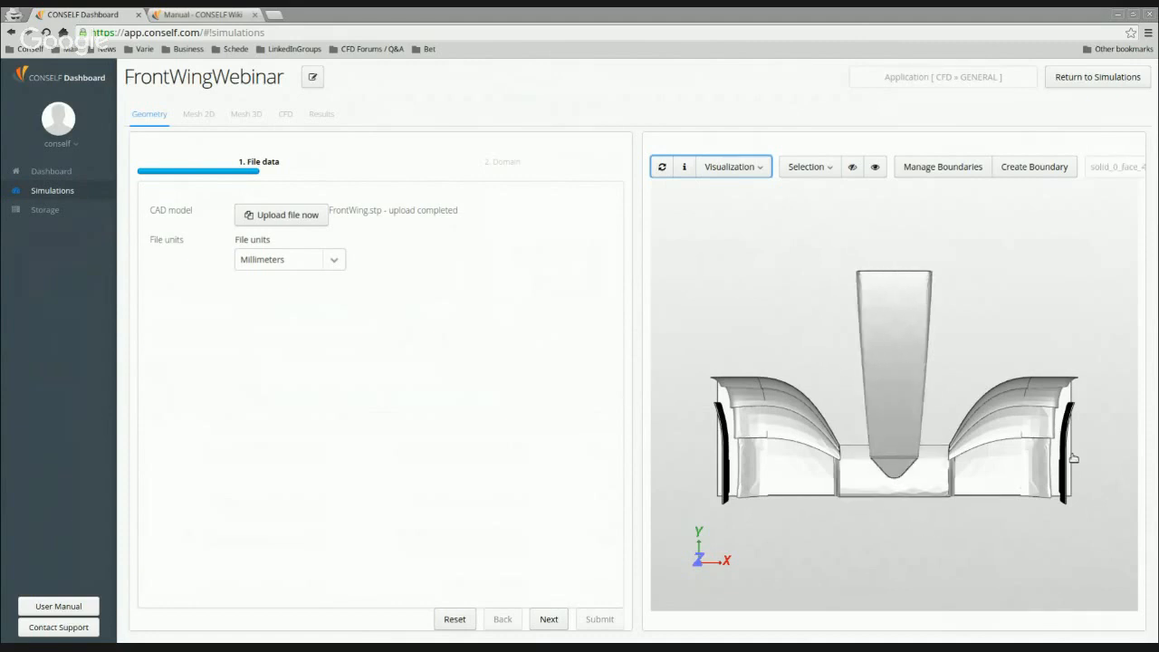
left_click_drag(1071, 396, 1053, 405)
middle_click_drag(1054, 405, 1016, 407)
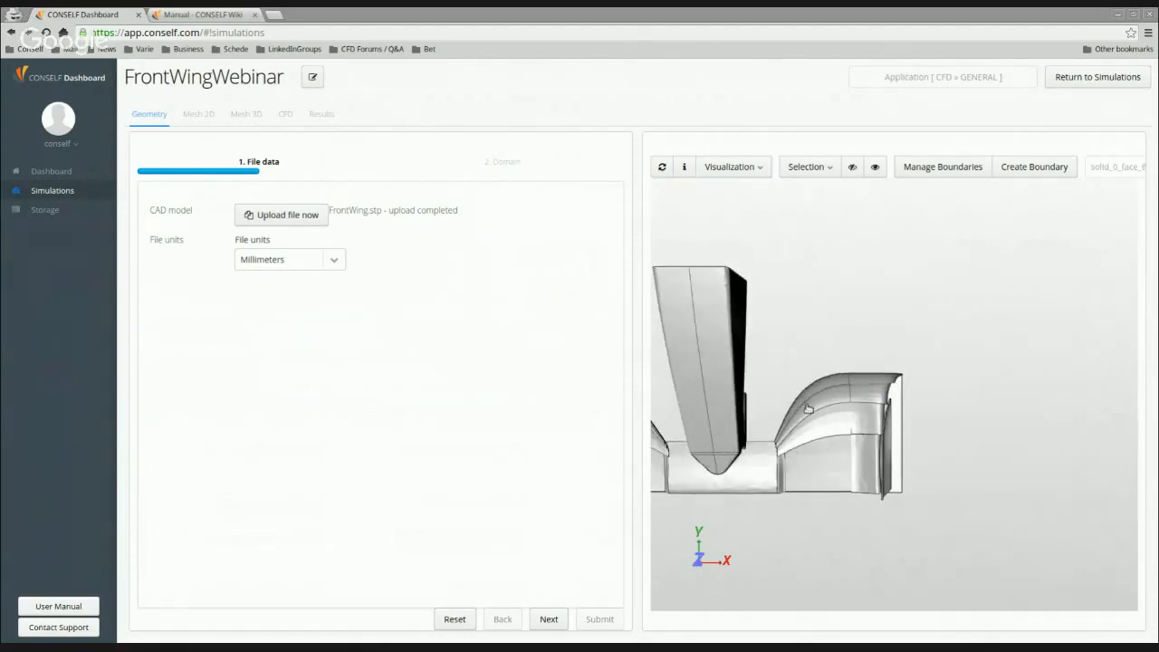
left_click_drag(808, 407, 846, 502)
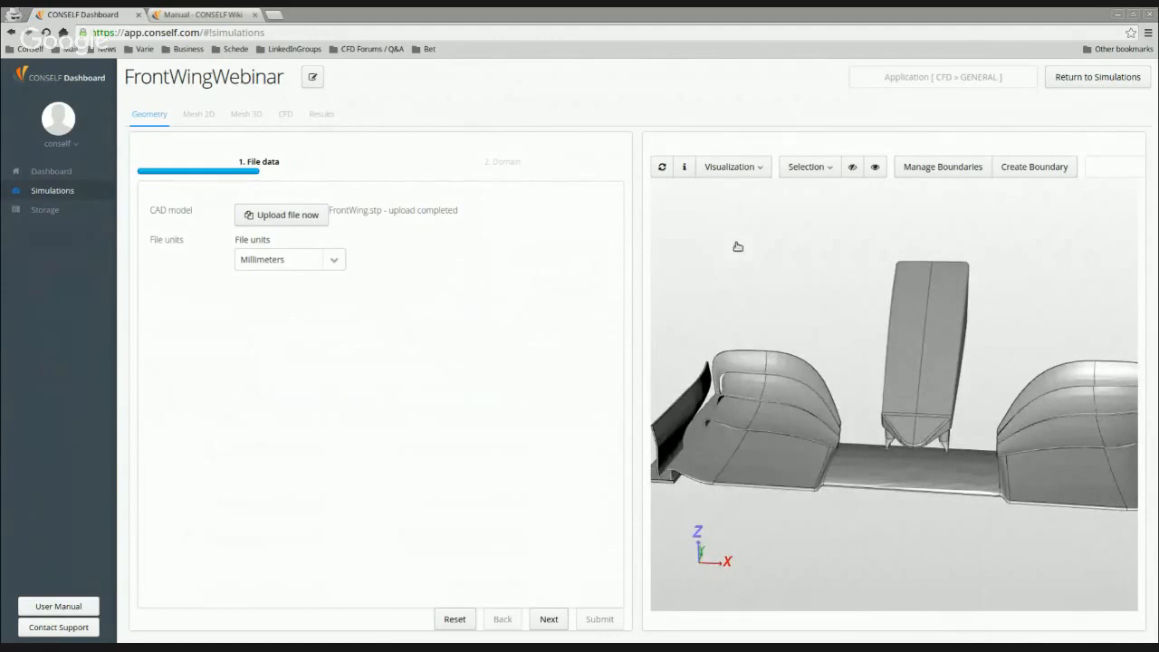
Check the geometry's number of elements and its X, Y and Z sizes.
left_click(684, 170)
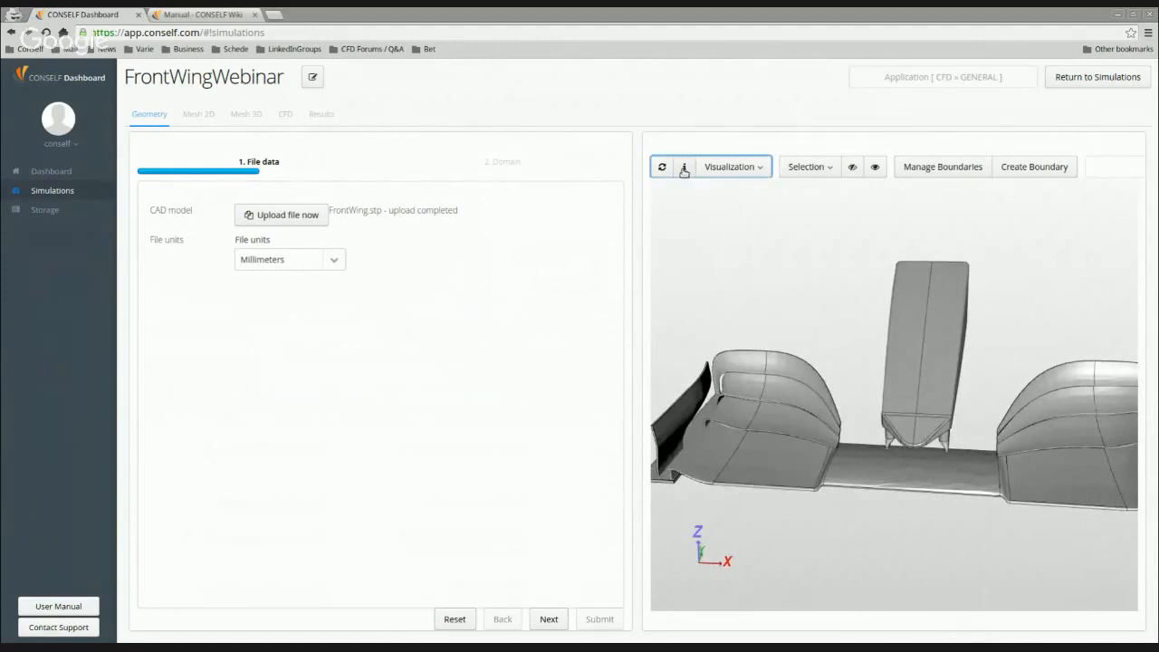
left_click(684, 168)
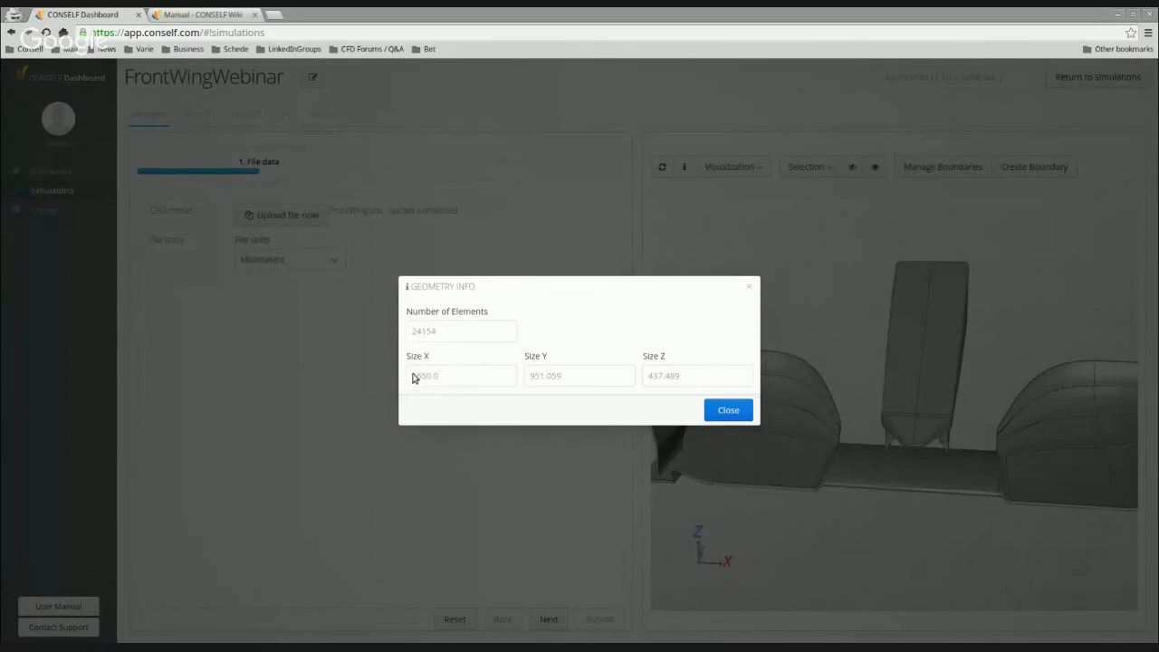
double_click(458, 380)
left_click(544, 264)
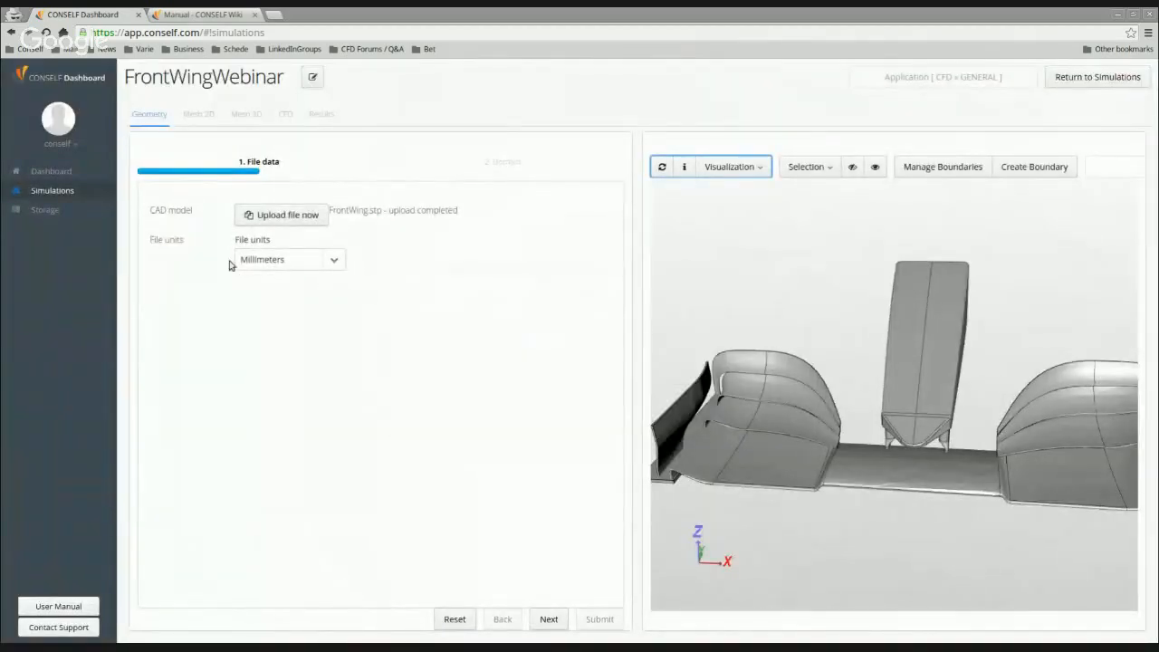
Keep the file units in millimeters, proceed to the Domain settings and set the flow type to External.
left_click(544, 619)
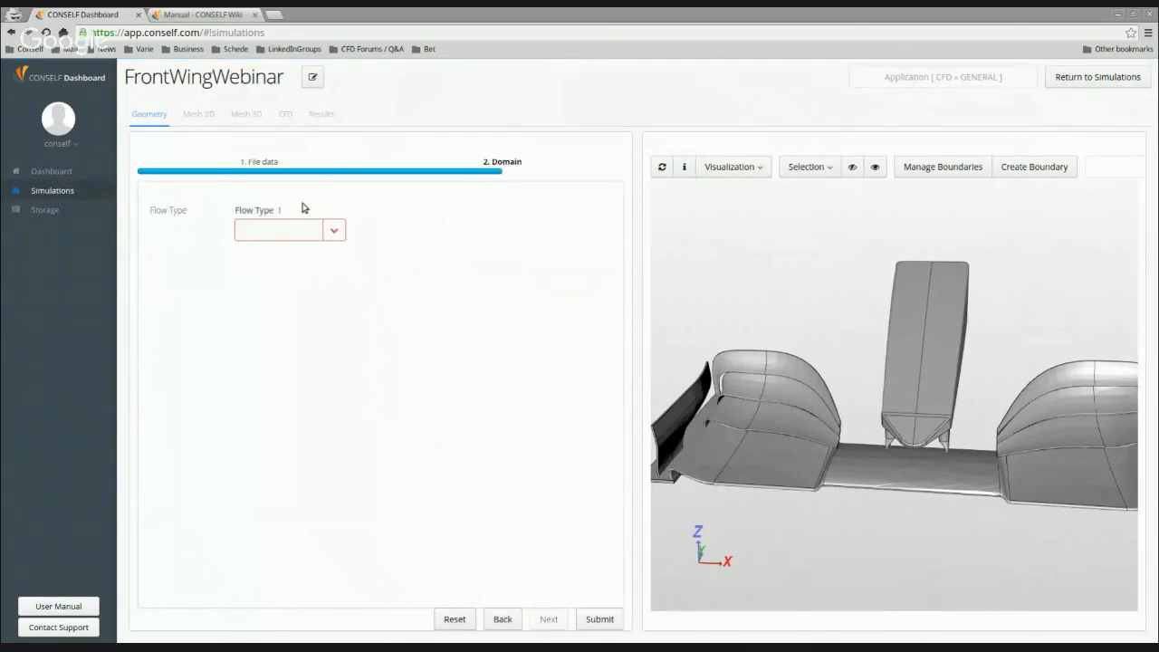
left_click(332, 232)
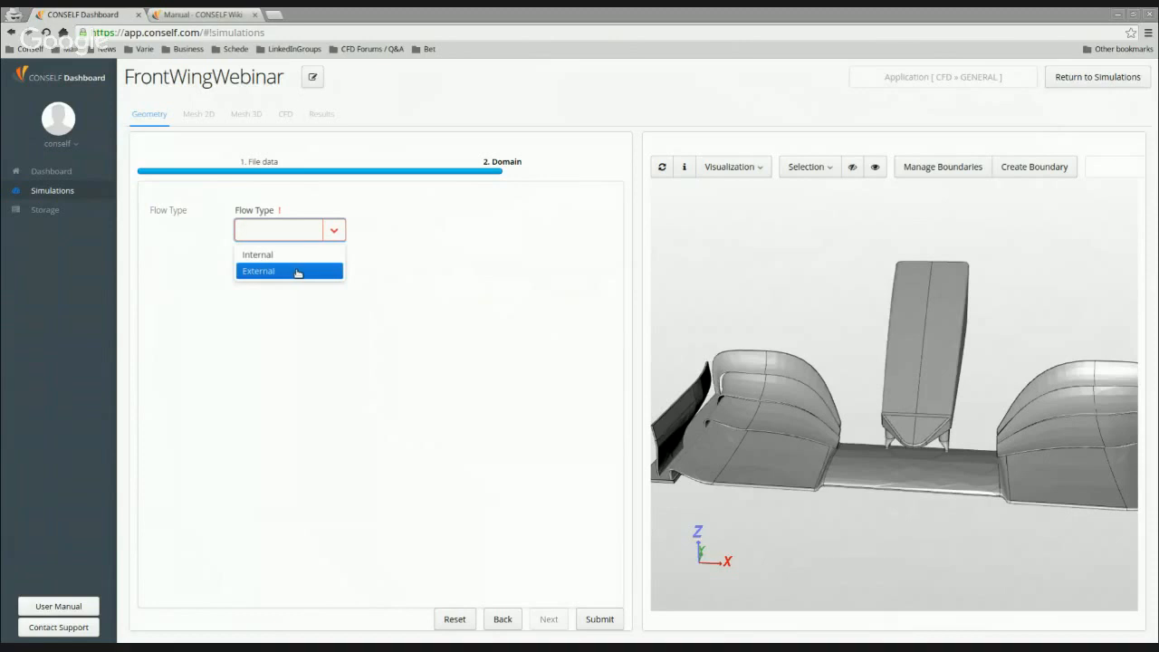
left_click(298, 272)
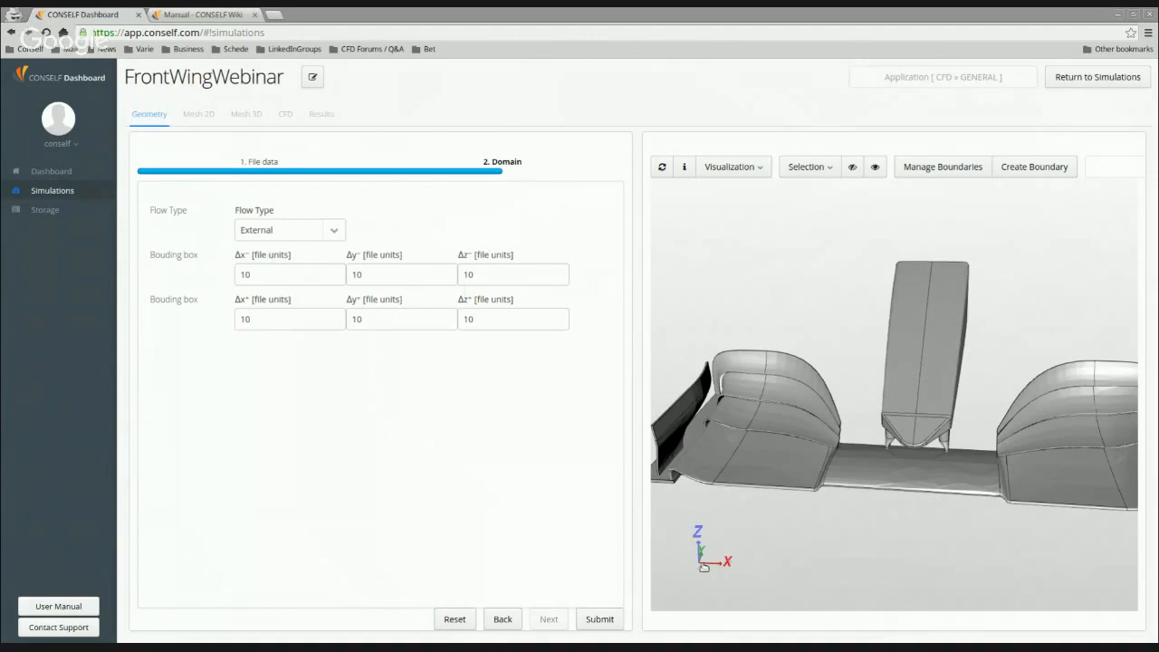
Set the bounding box offsets Δx⁻ and Δx⁺ both to 2,000 file units.
left_click_drag(877, 544, 797, 546)
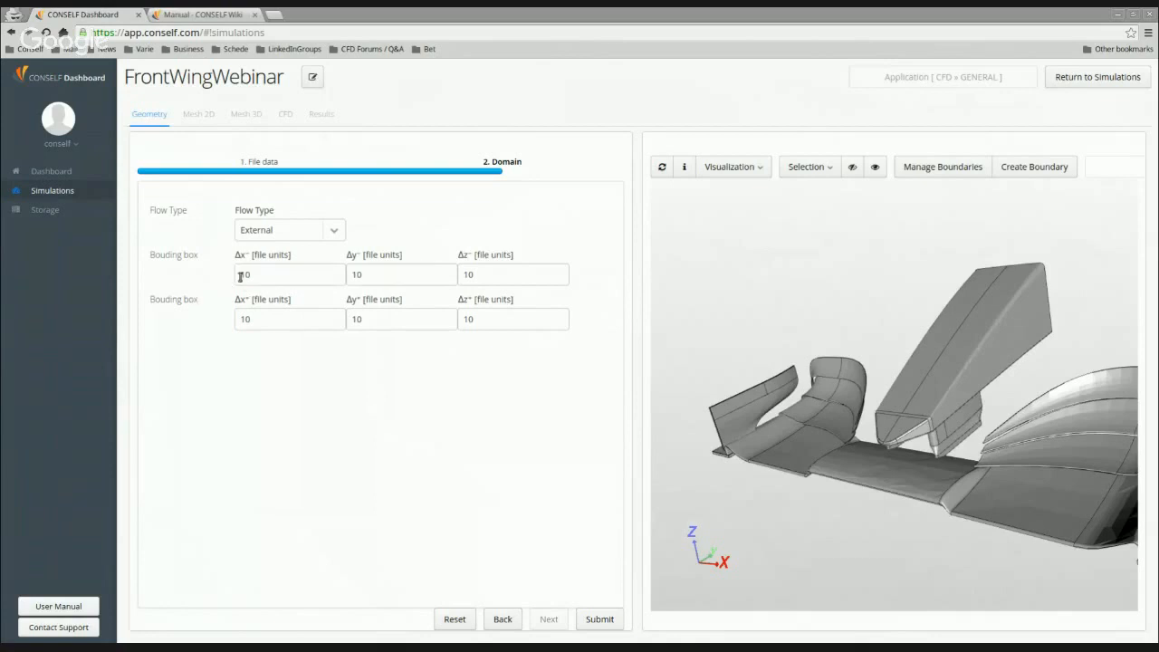
double_click(240, 276)
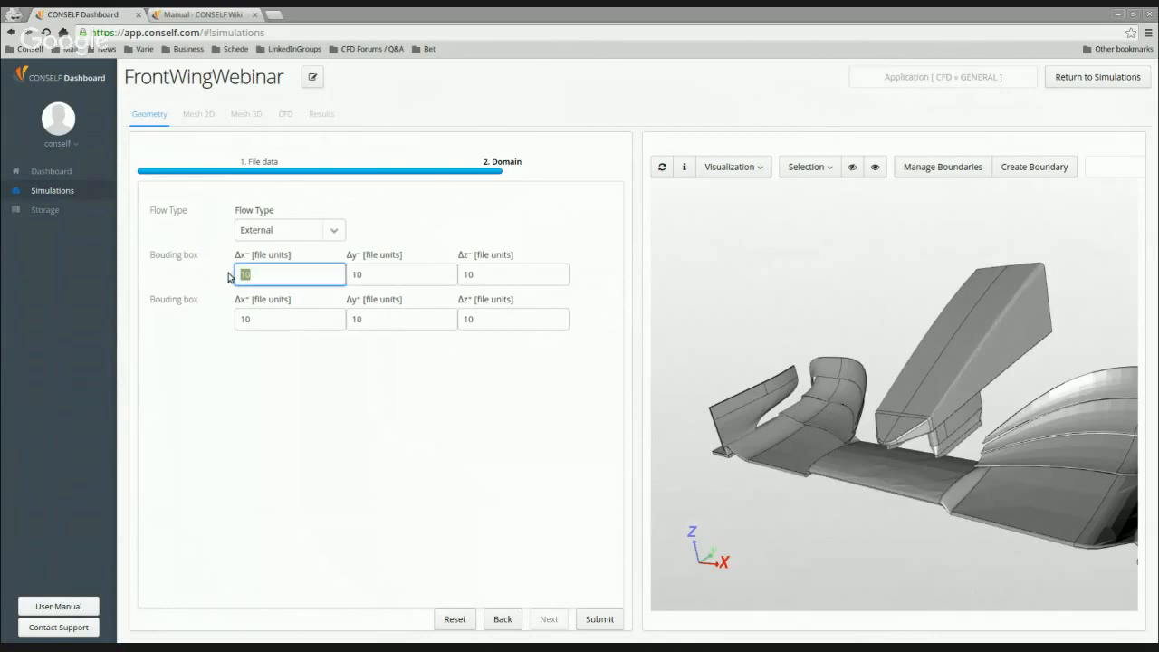
type("2000")
double_click(241, 319)
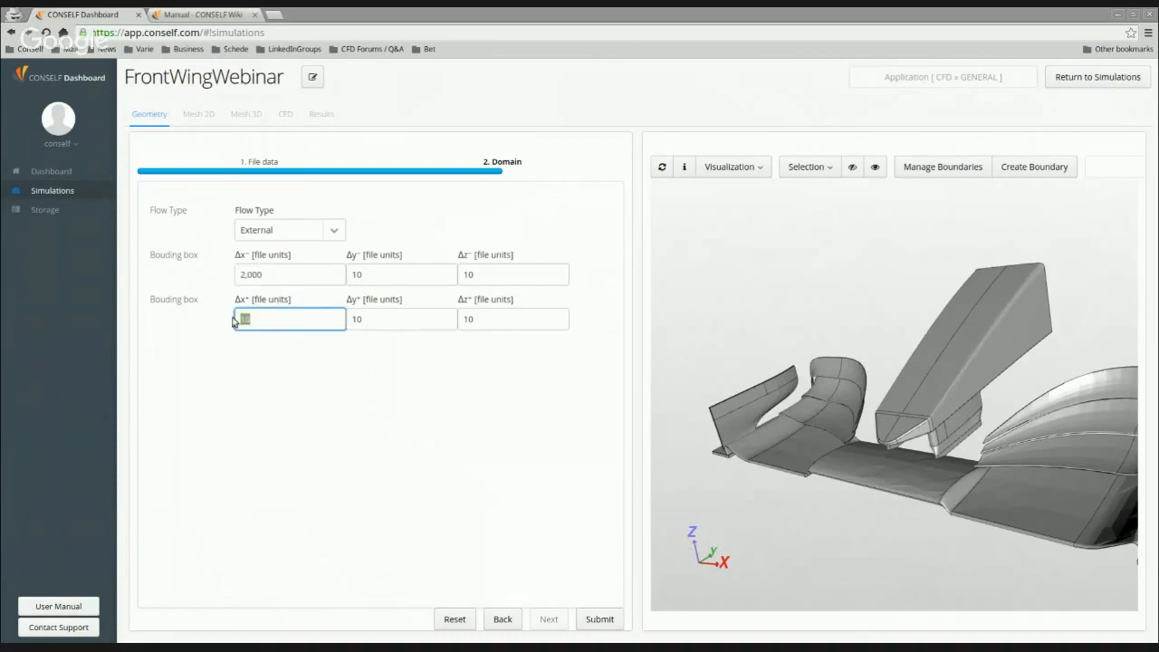
type("2000")
left_click(289, 274)
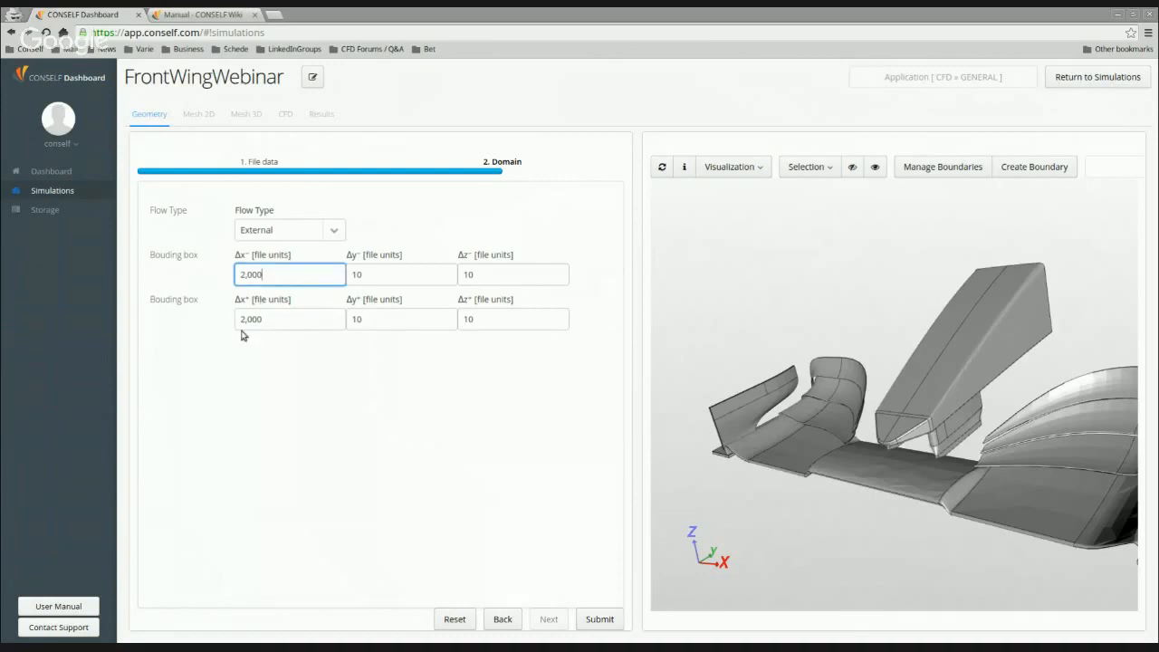
Set the bounding box offsets Δy⁻ and Δy⁺ both to 3,000 file units.
left_click(381, 273)
left_click_drag(387, 274, 344, 274)
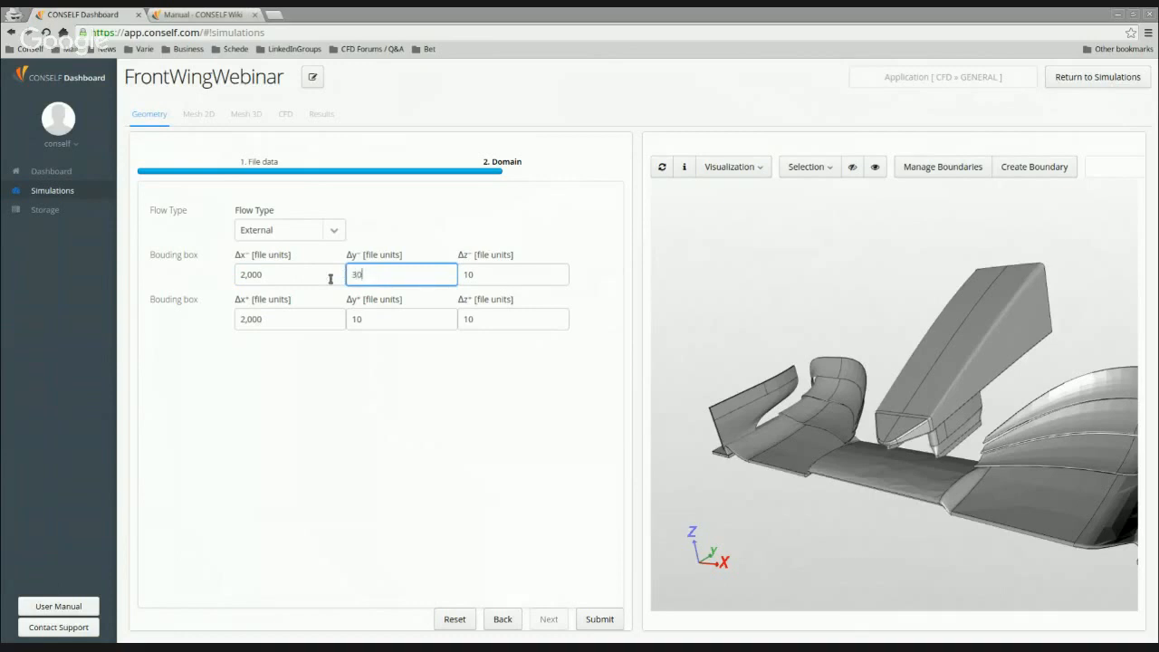
left_click(382, 319)
left_click_drag(352, 318, 336, 320)
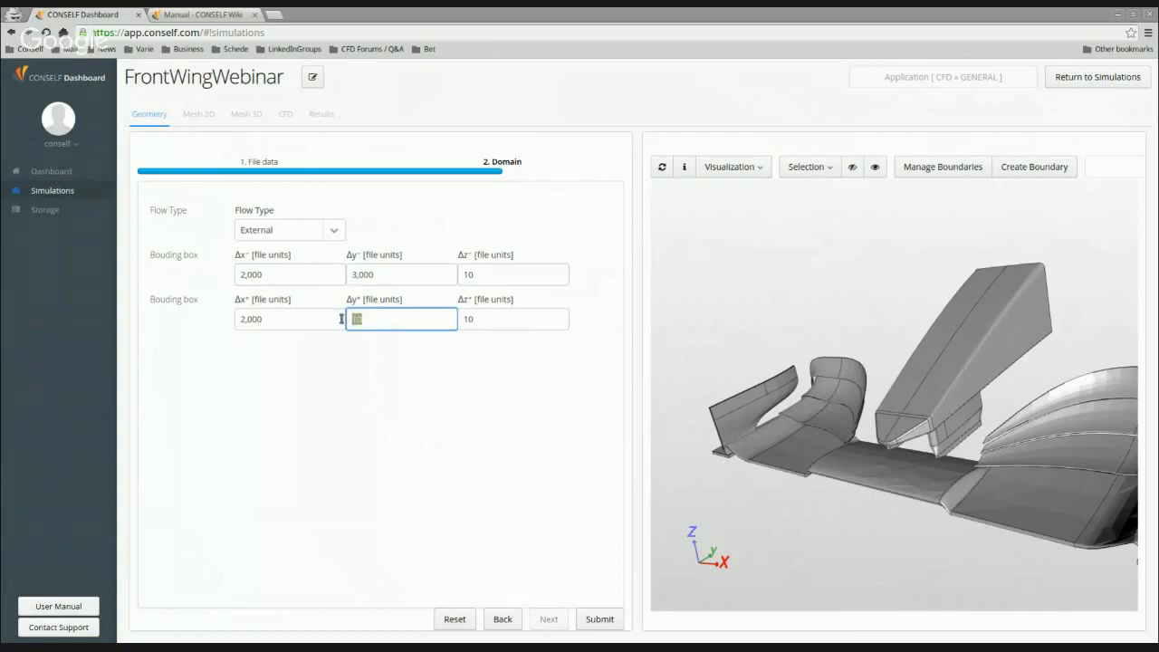
type("3000")
Set the bounding box offset Δz⁻ to 20 and Δz⁺ to 1,500 file units.
left_click(509, 275)
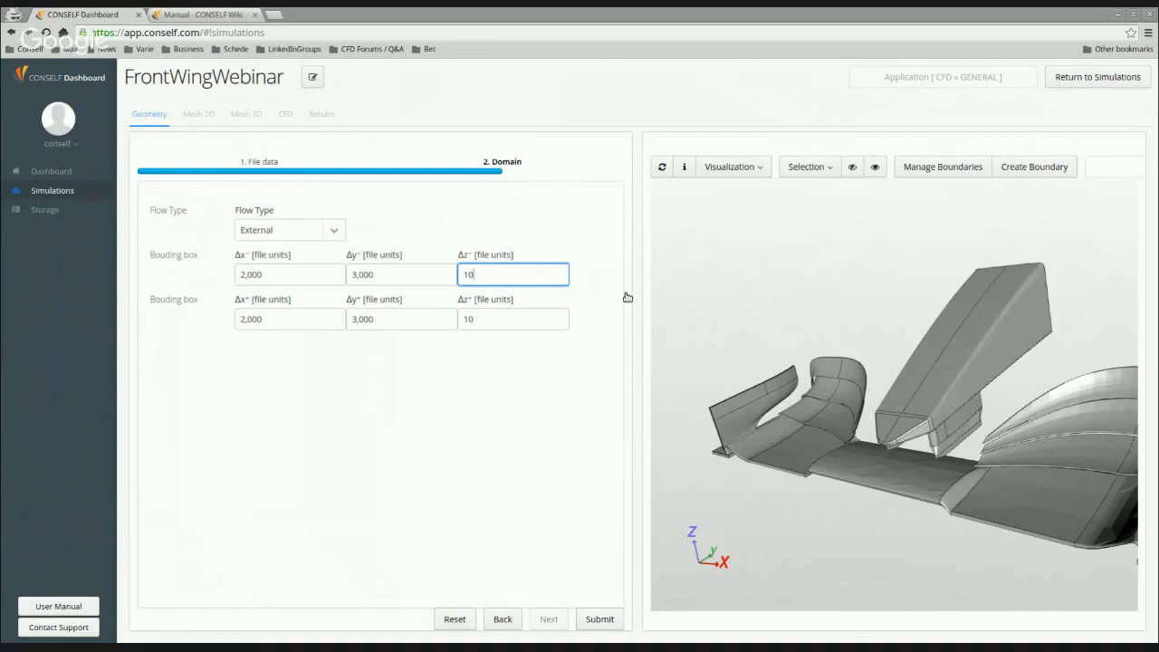
left_click_drag(476, 275, 456, 275)
type("2")
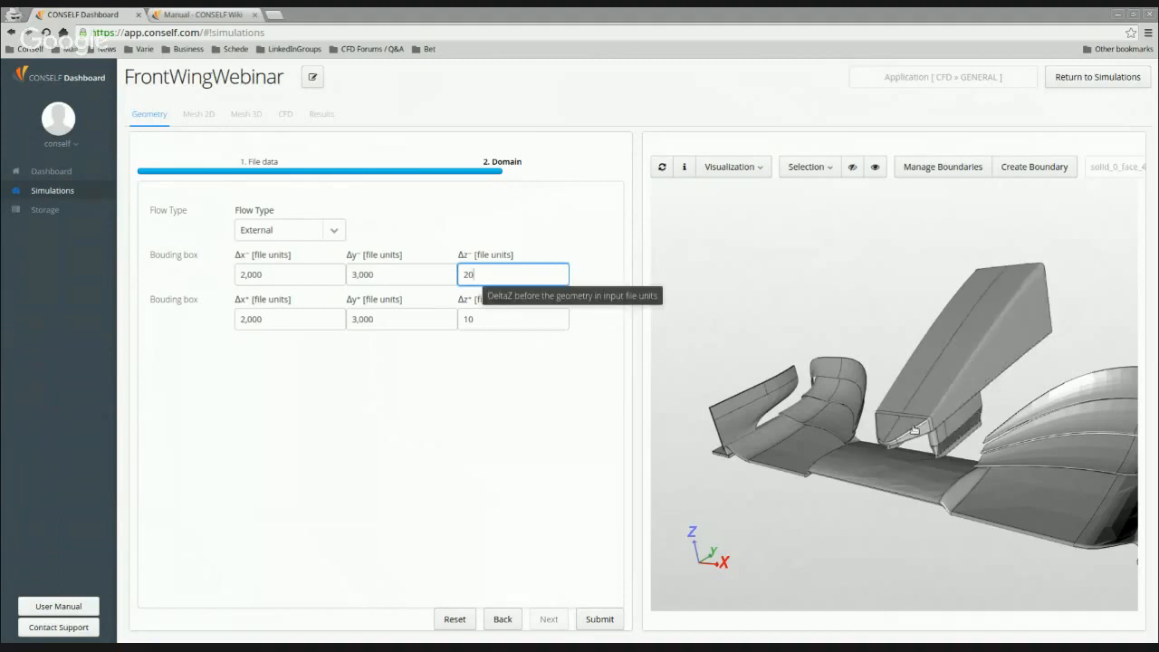
double_click(480, 322)
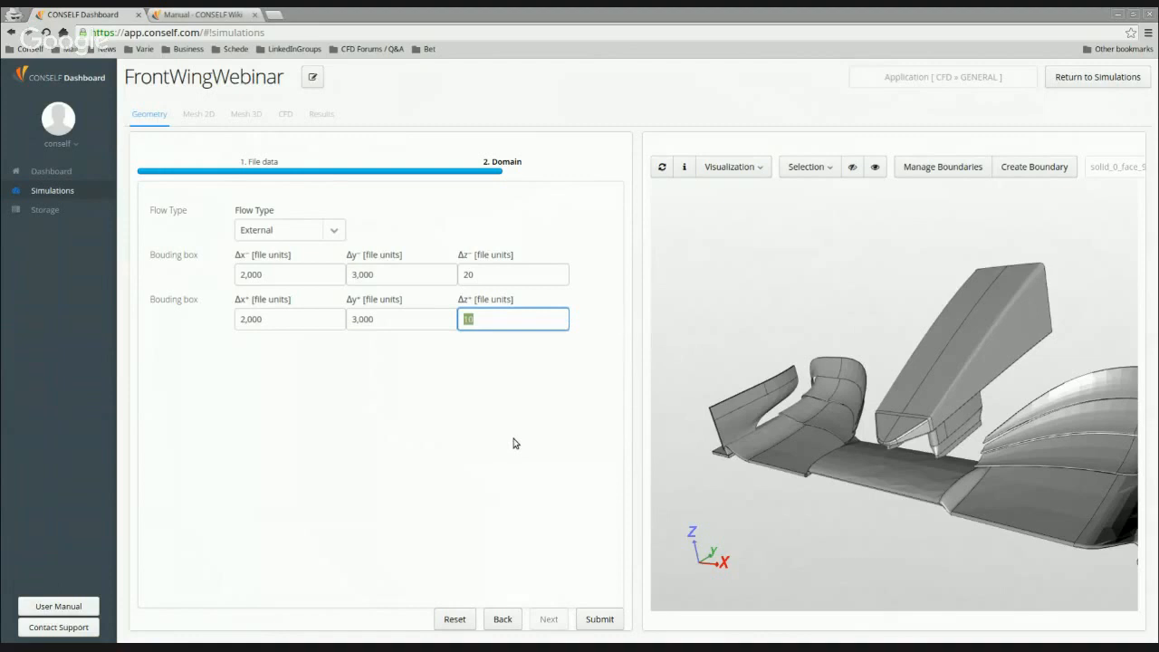
type("1")
Select the large top, side, rear and underside faces of the central nose body in the 3D model.
left_click_drag(893, 253, 888, 247)
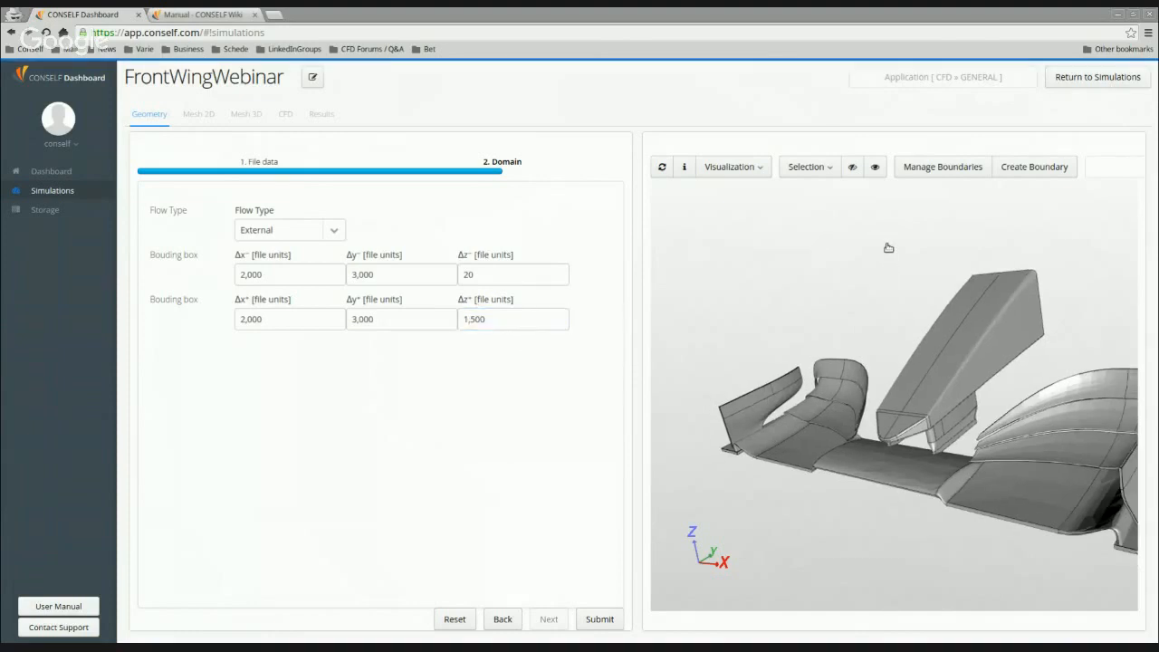
left_click_drag(867, 510, 921, 499)
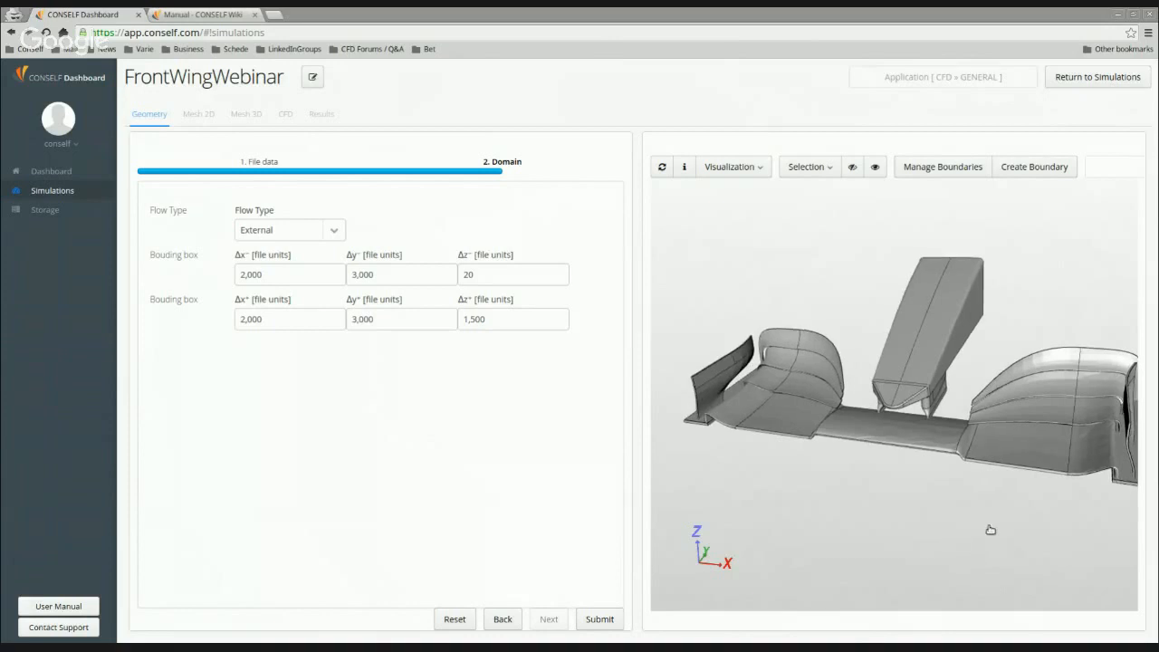
left_click_drag(991, 530, 969, 539)
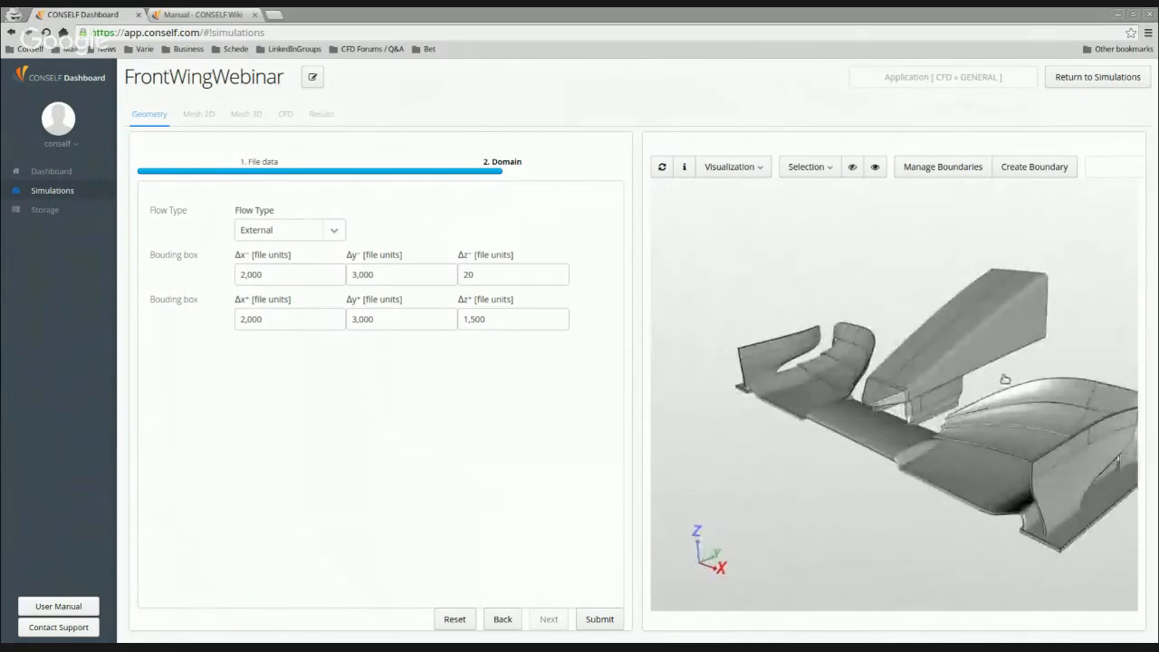
left_click(1011, 340)
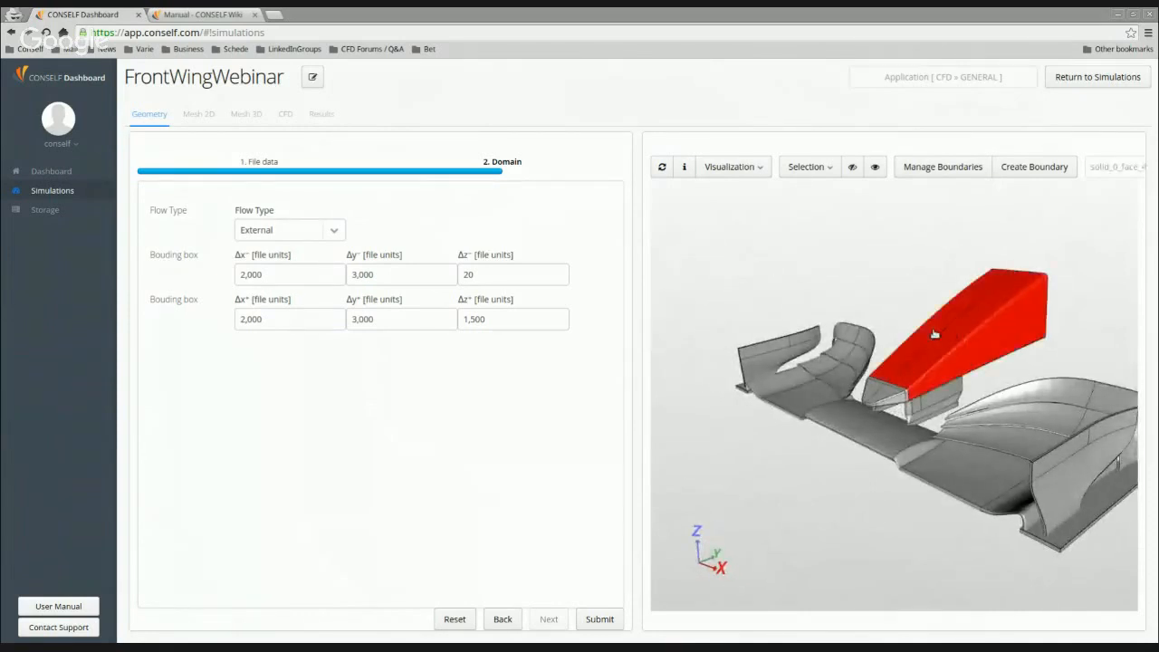
left_click_drag(1087, 341, 939, 345)
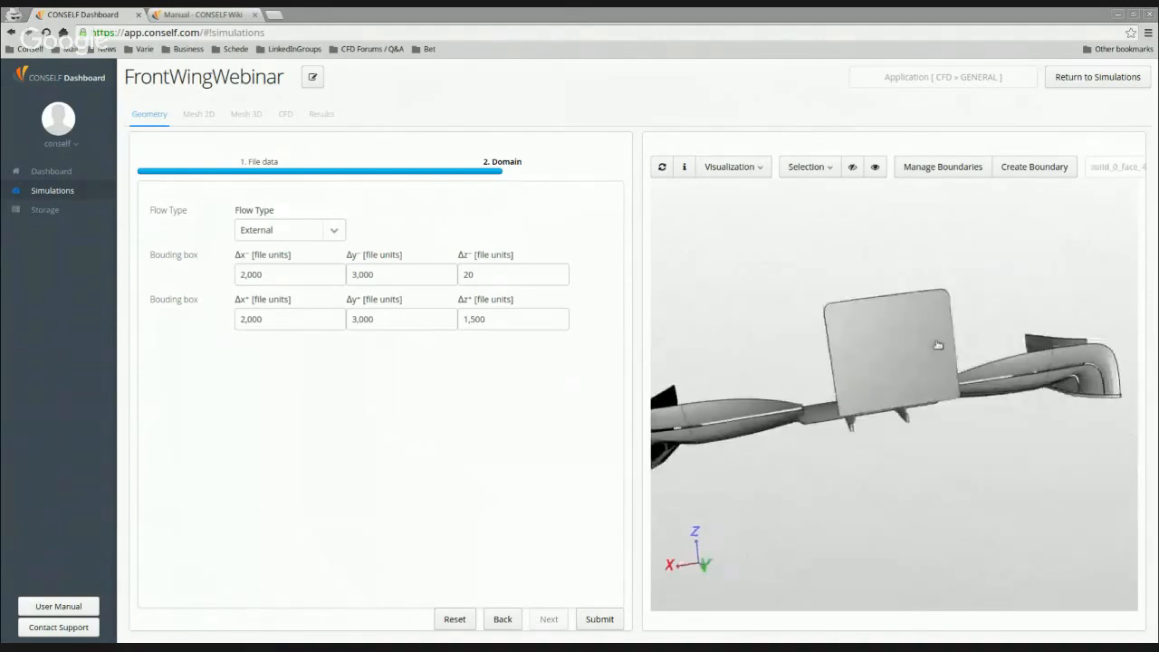
left_click_drag(943, 524, 847, 275)
left_click(847, 276)
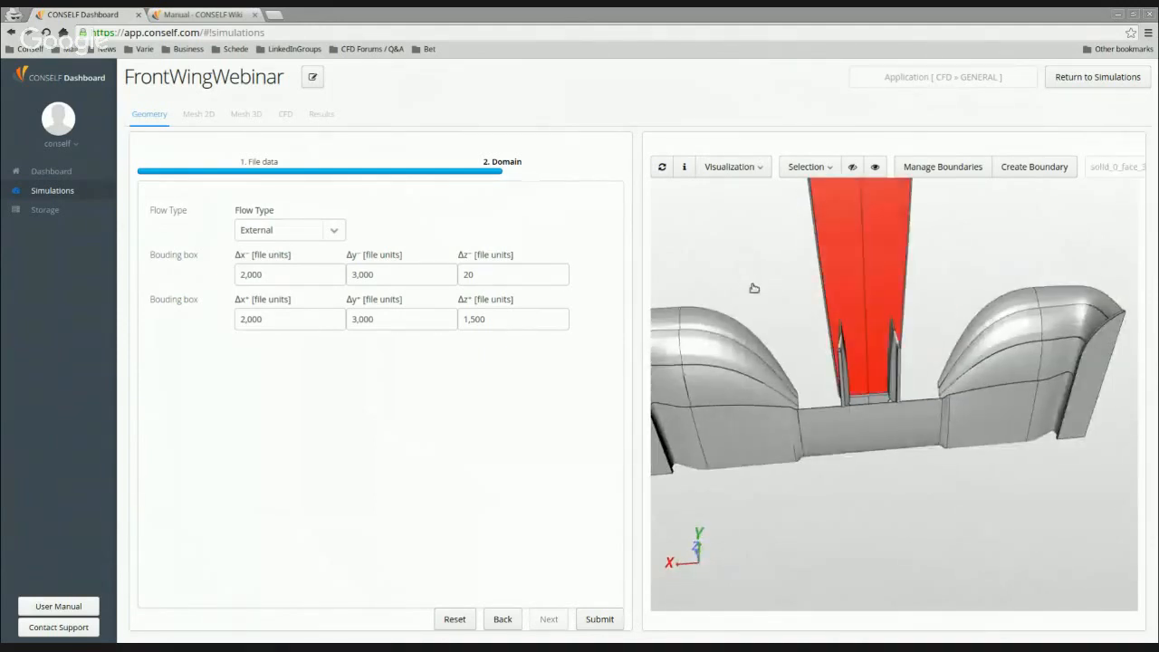
left_click_drag(753, 285, 830, 371)
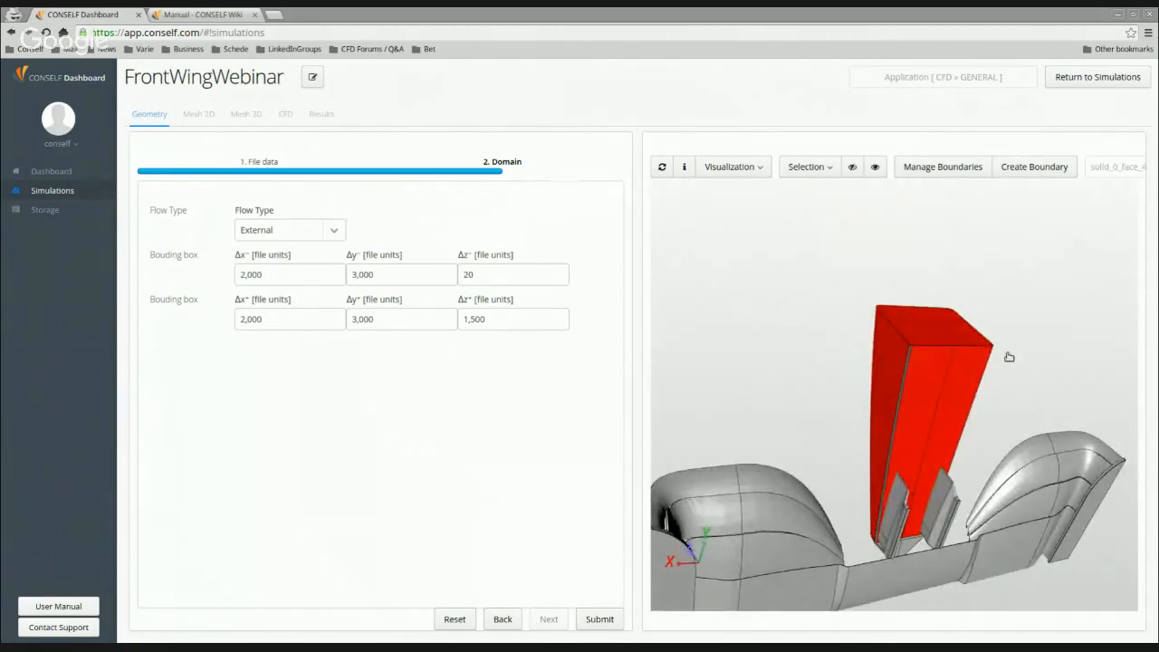
left_click_drag(991, 341, 870, 372)
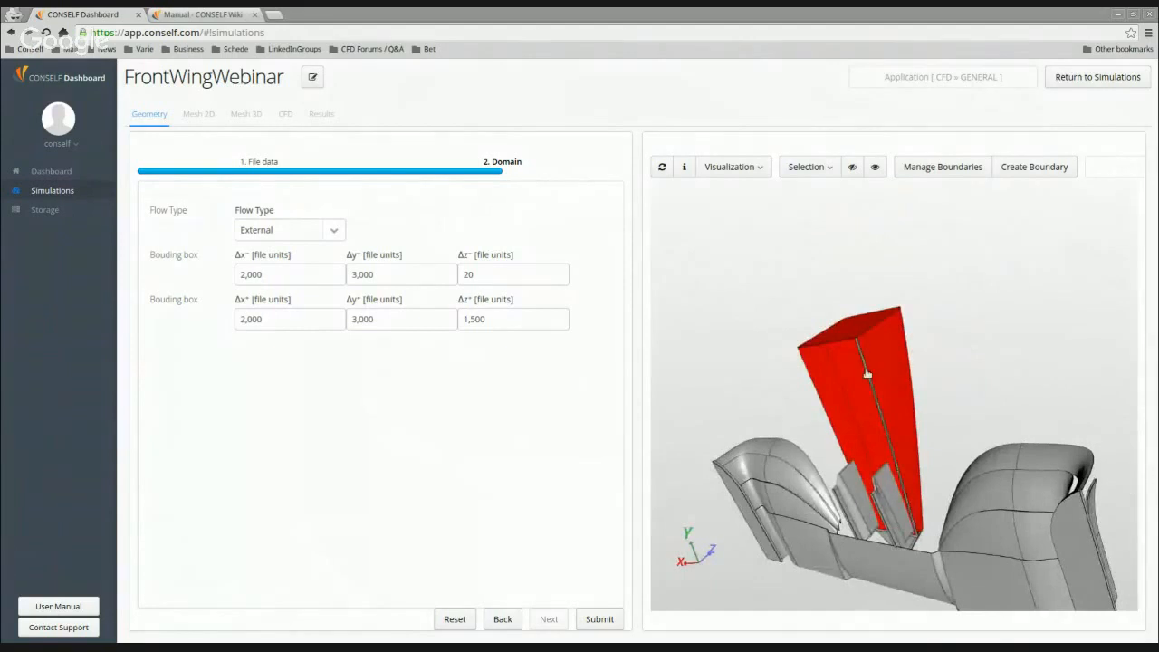
left_click_drag(957, 354, 978, 442)
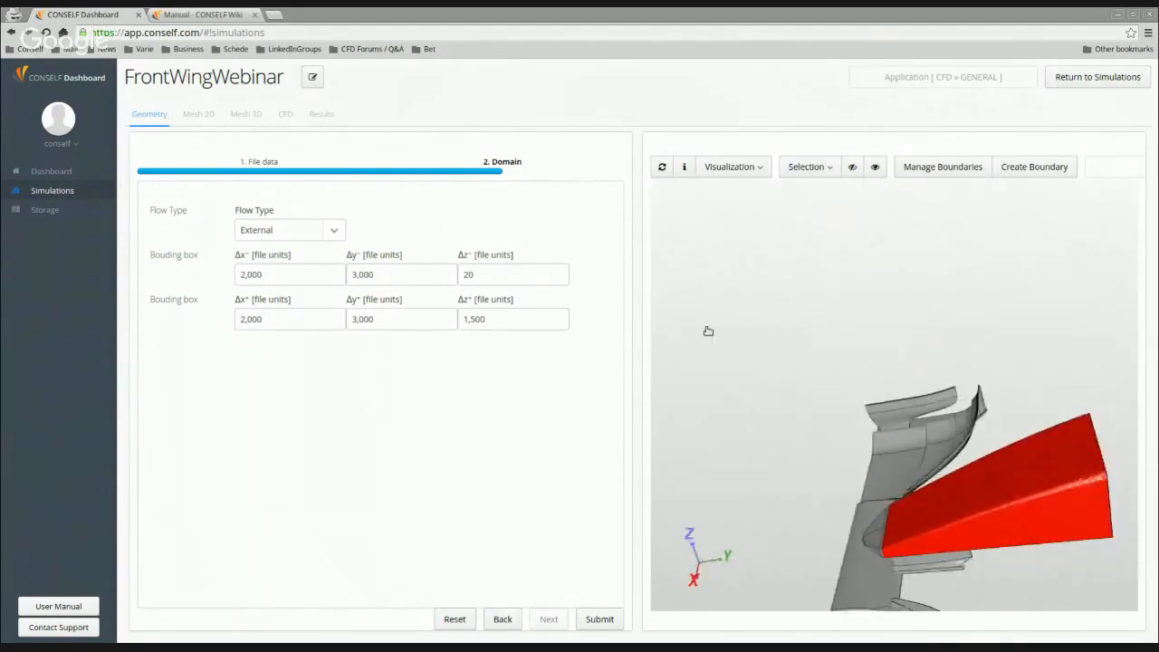
left_click_drag(709, 332, 815, 412)
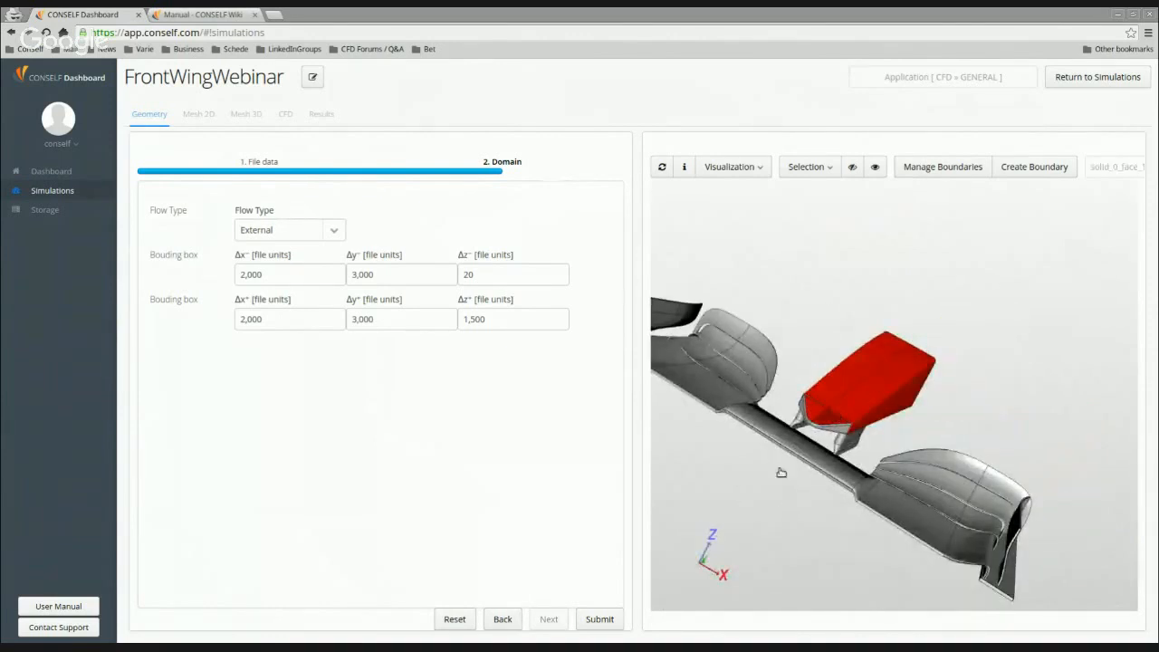
left_click_drag(790, 495, 810, 468)
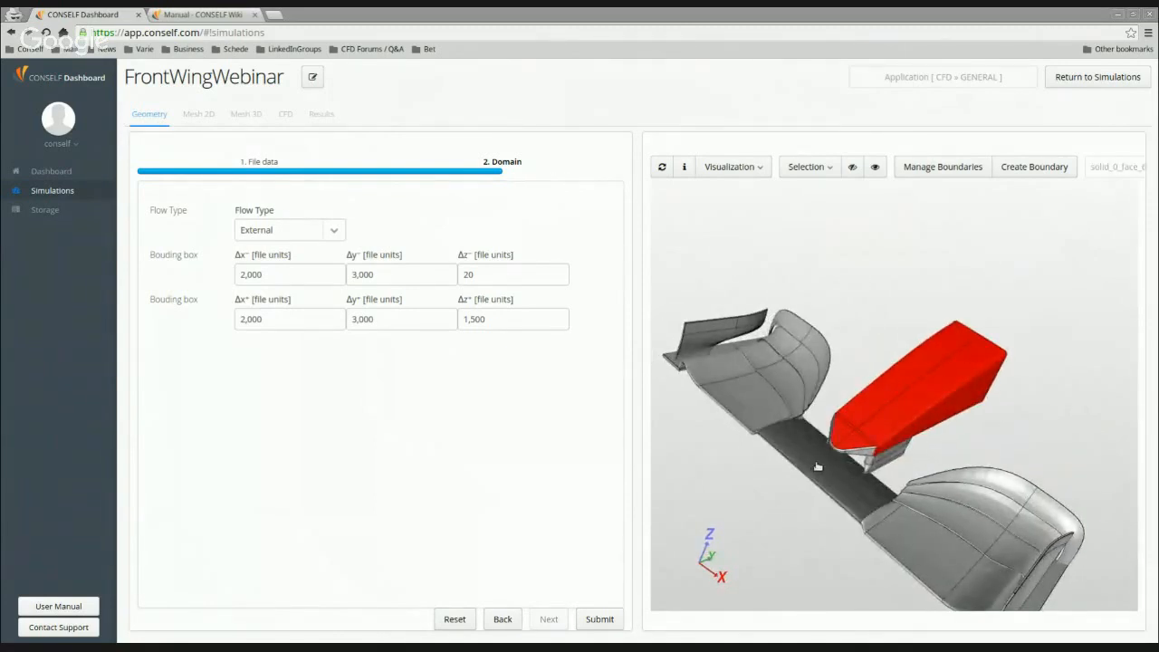
Switch the model display to Surface so the nose faces show without wireframe lines.
left_click(723, 172)
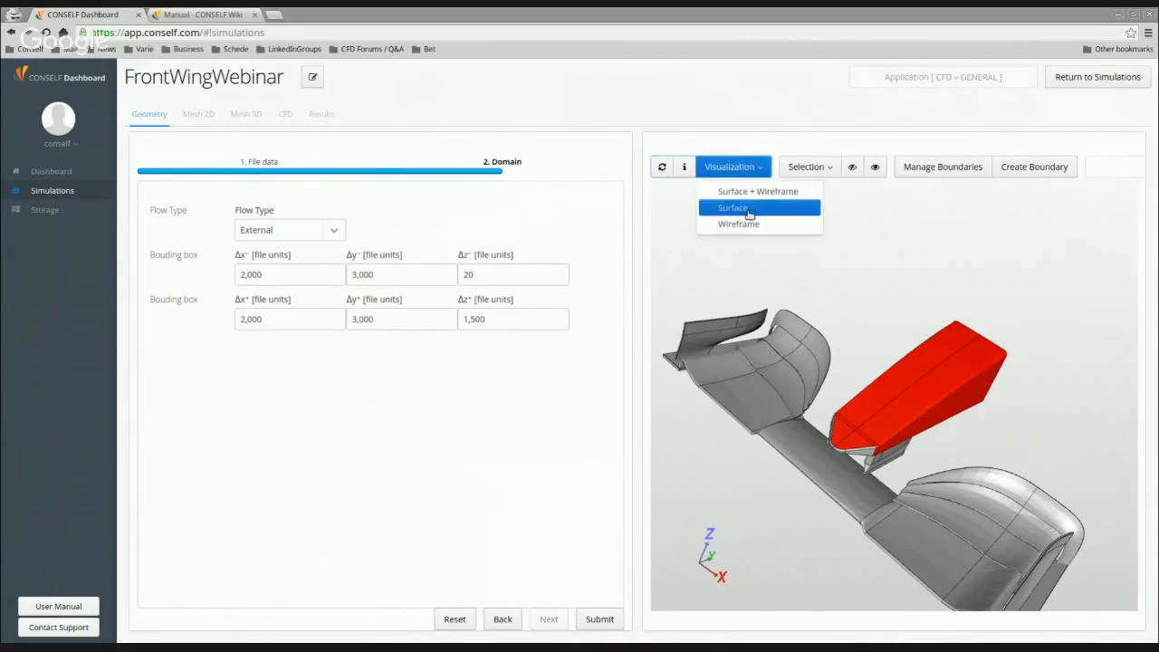
left_click(749, 214)
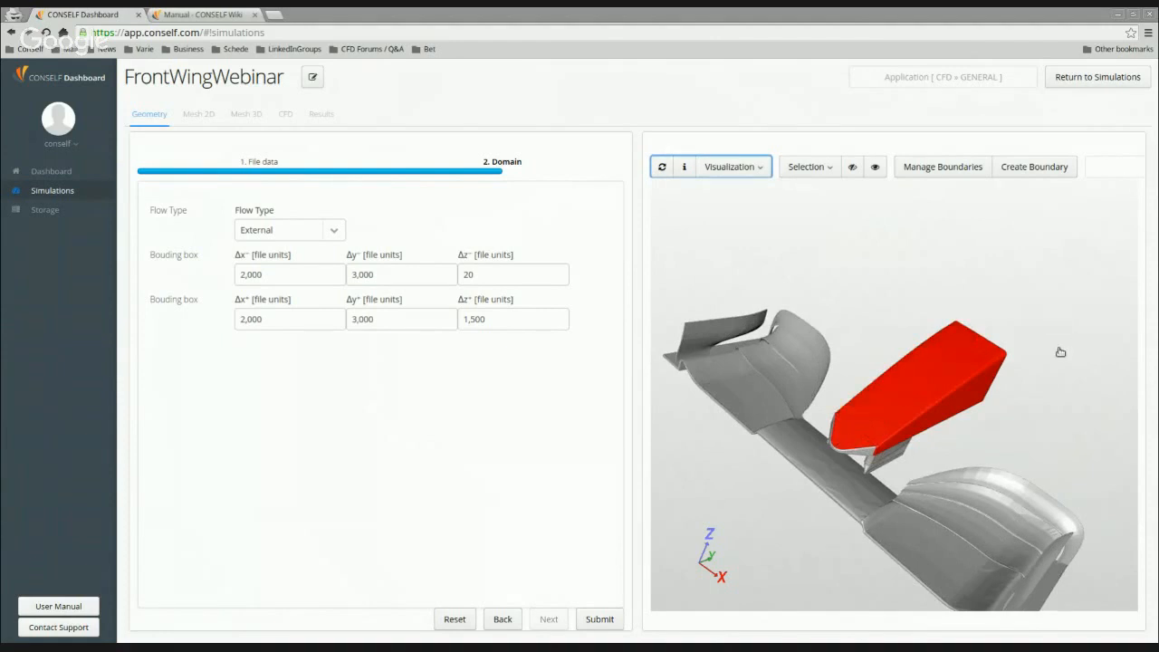
left_click_drag(1060, 352, 995, 408)
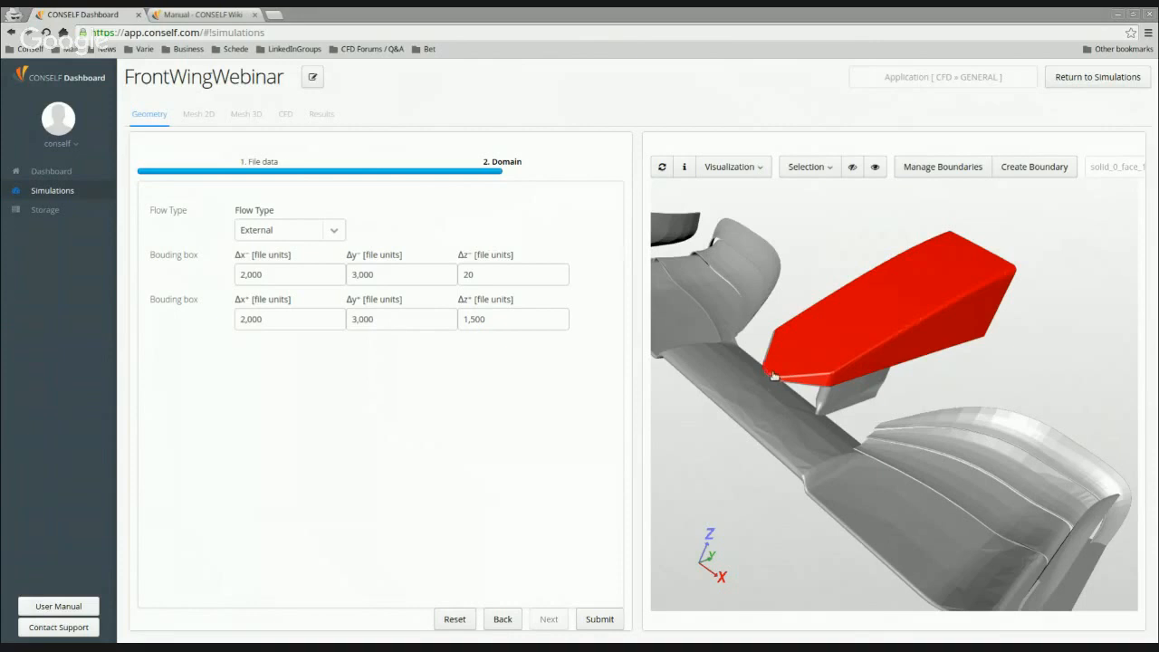
Add the remaining small faces around the nose tip to the selection and check the nose body from the front, below and sides.
left_click_drag(871, 363, 929, 300)
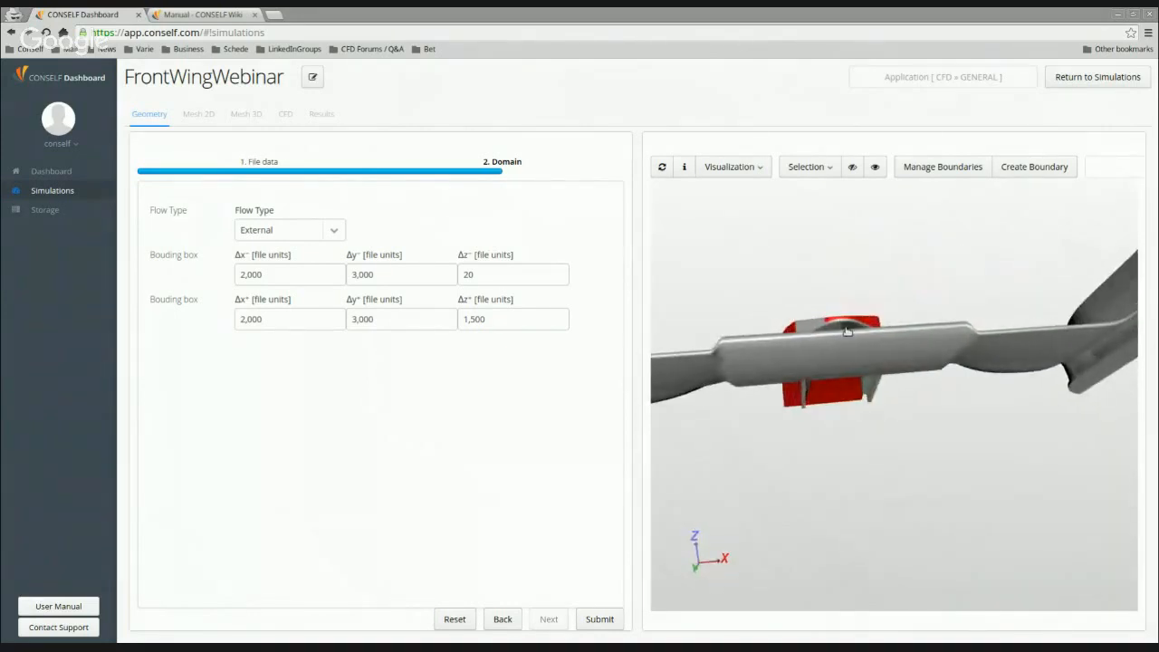
mouse_move(848, 330)
left_mouse_down()
mouse_move(832, 296)
mouse_move(831, 341)
left_mouse_up()
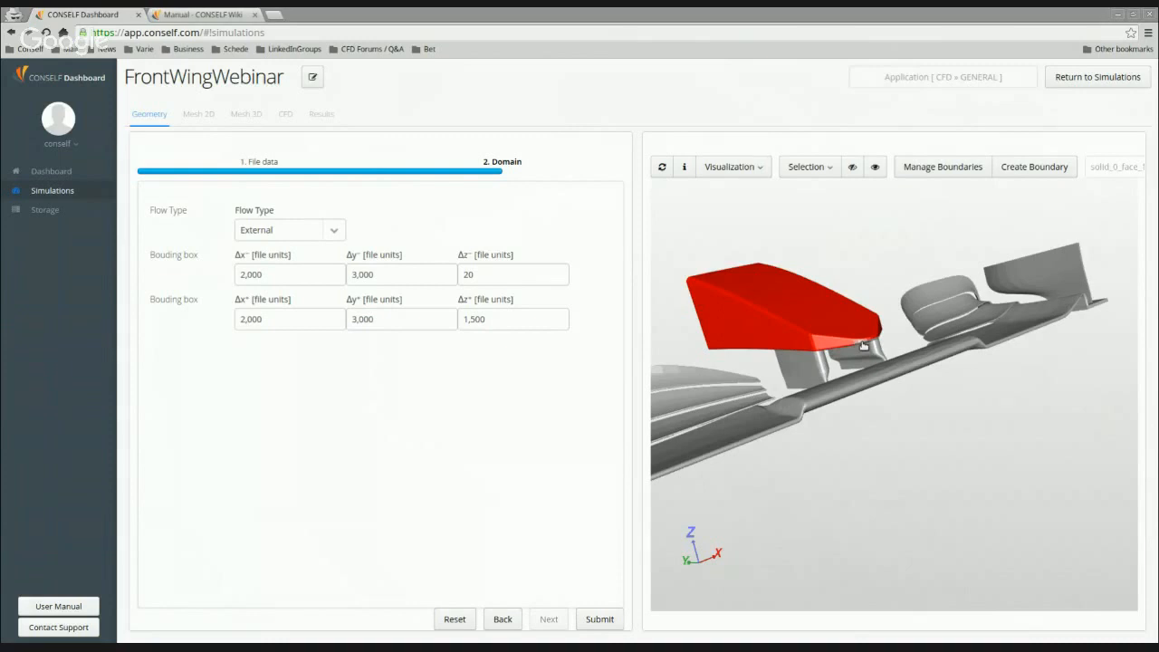
right_click_drag(940, 453, 939, 493)
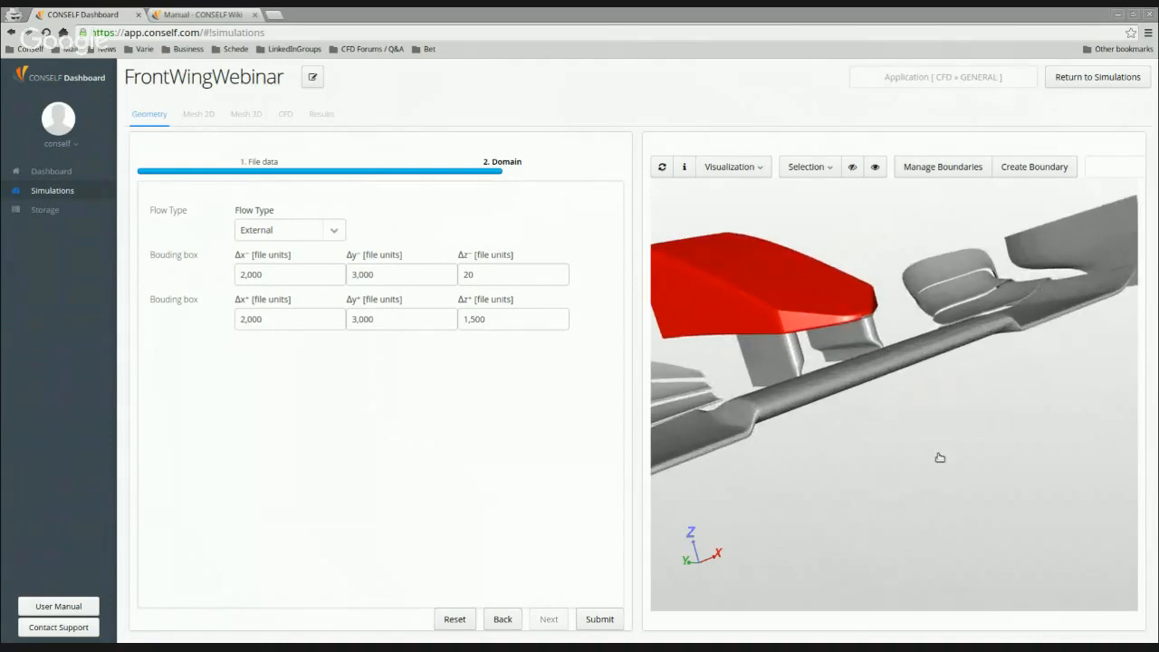
left_click_drag(948, 475, 1001, 486)
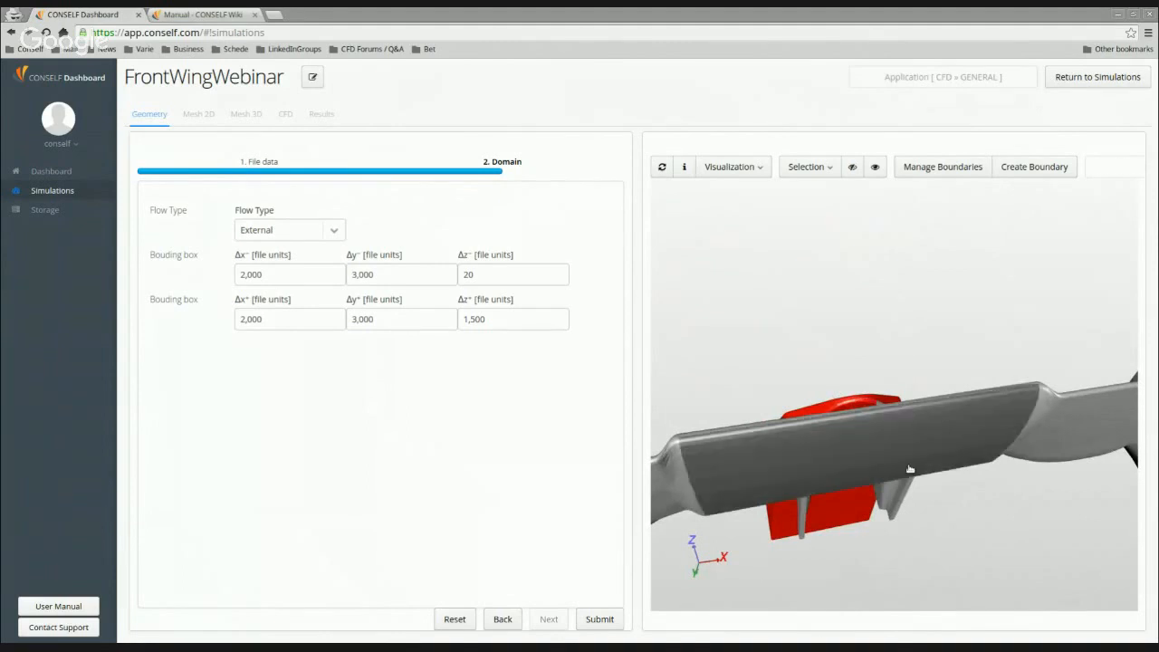
left_click_drag(939, 489, 971, 515)
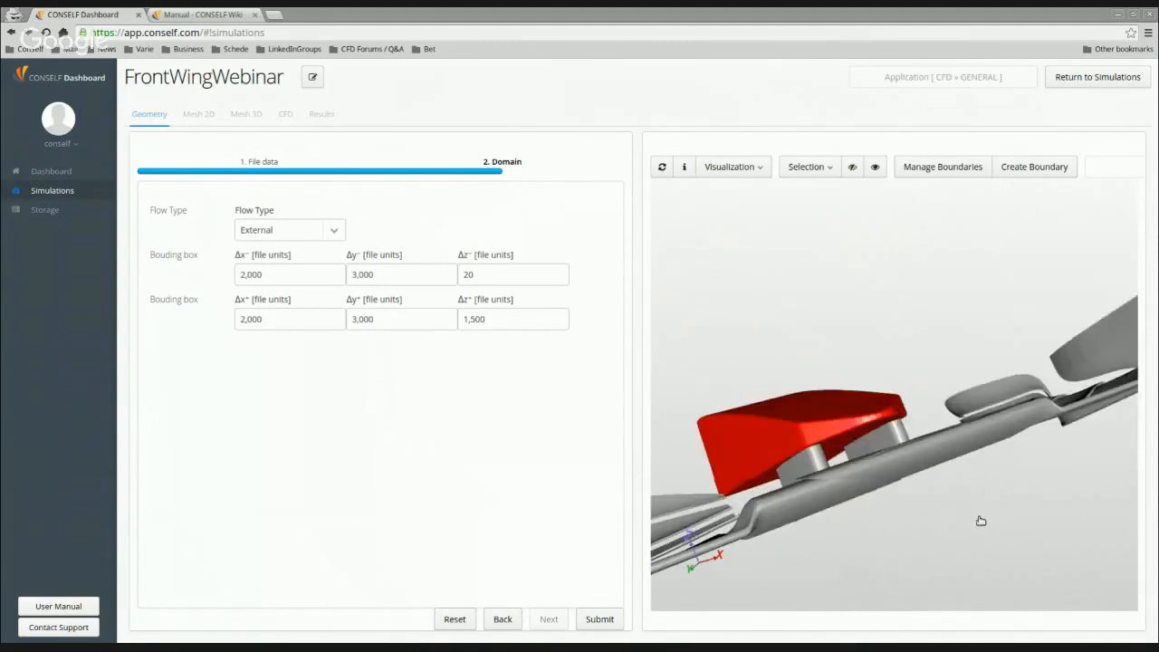
left_click_drag(981, 521, 878, 508)
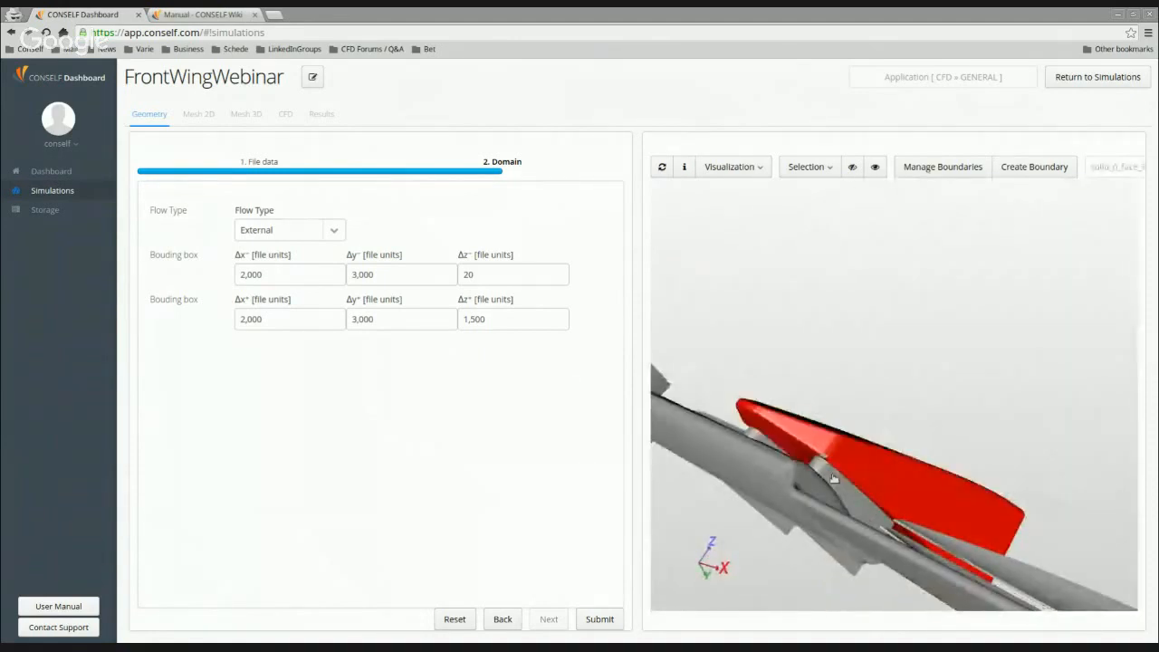
scroll(880, 418, "up", 4)
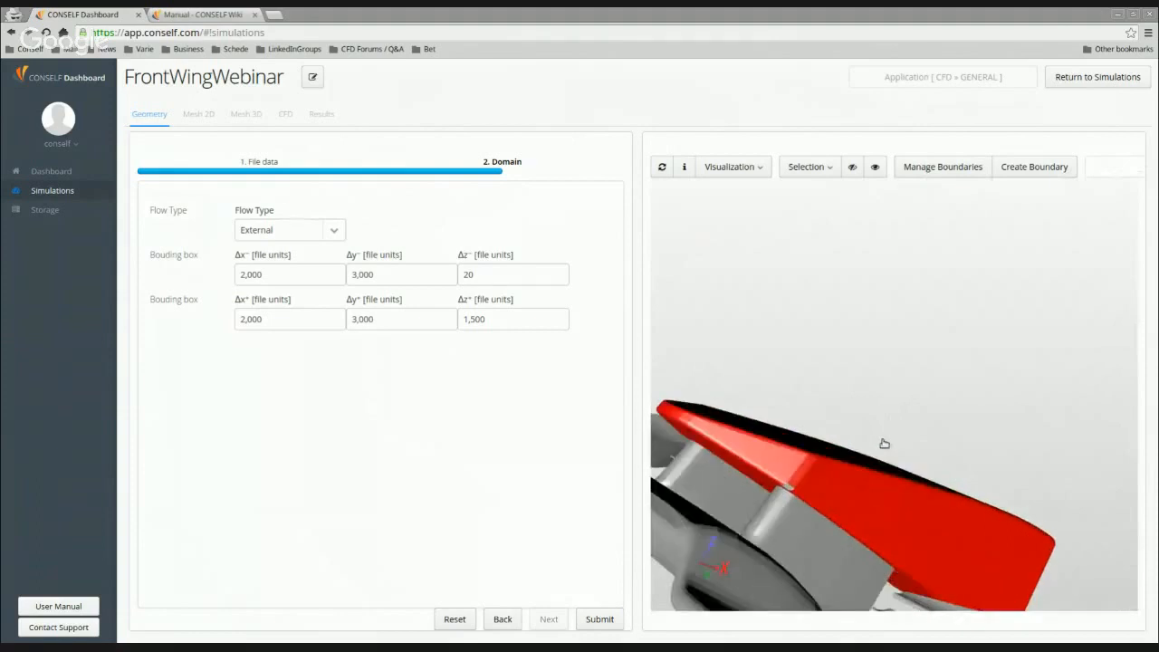
left_click_drag(885, 444, 781, 502)
left_click_drag(875, 468, 874, 313)
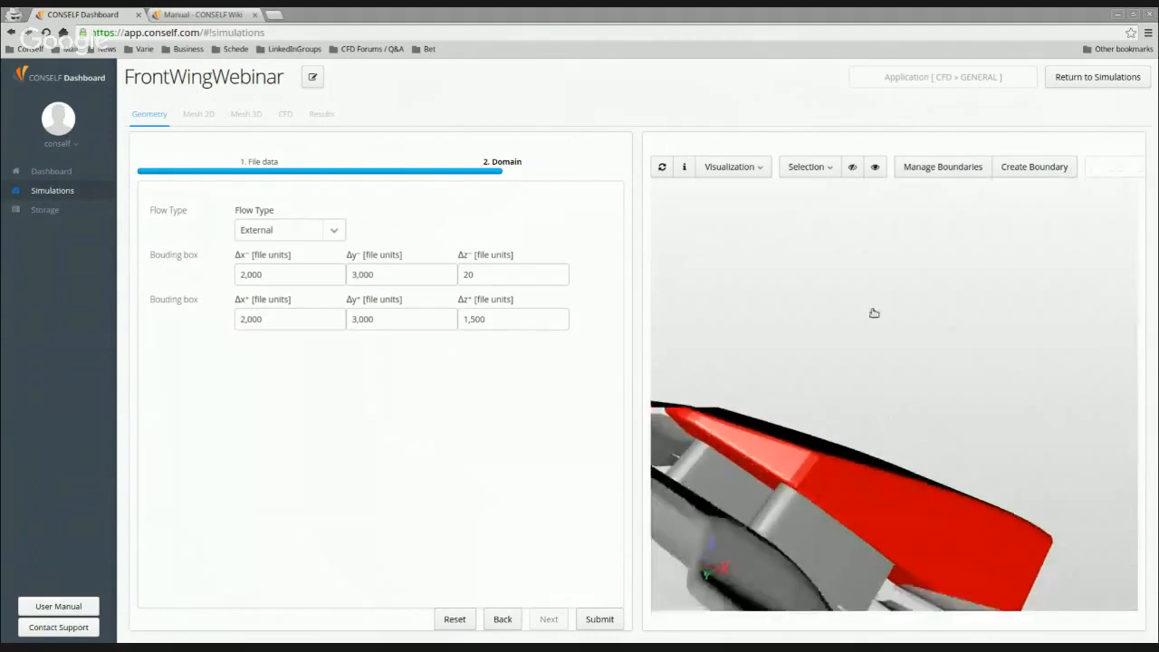
scroll(874, 312, "down", 4)
left_click_drag(794, 534, 727, 468)
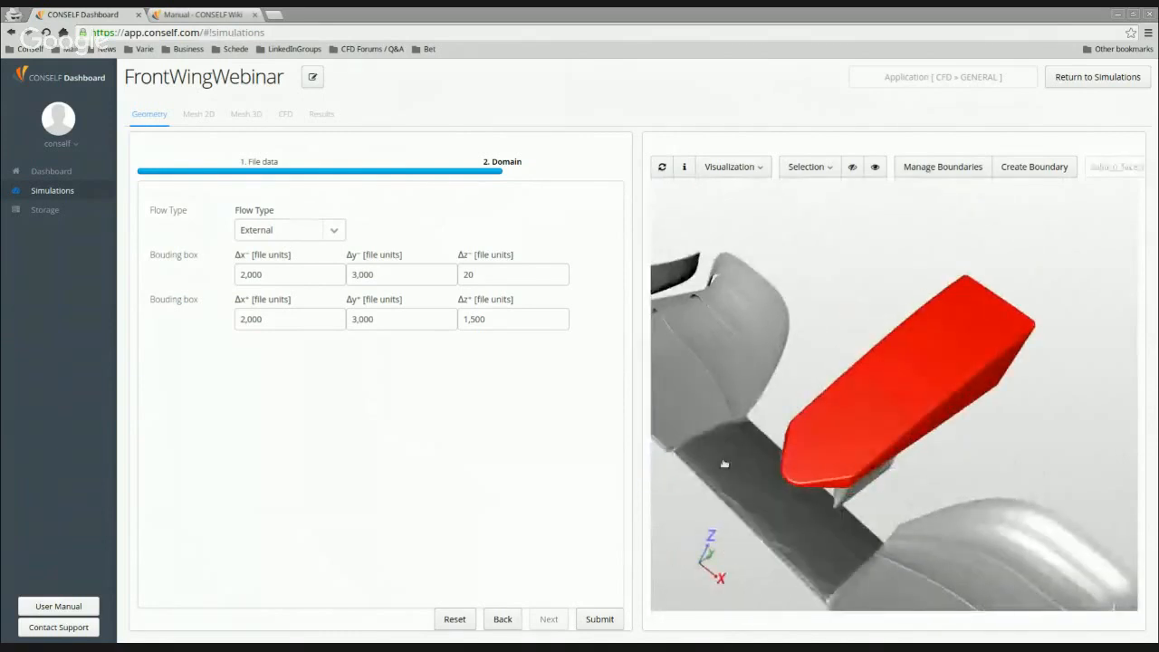
Create a boundary named Body from the selected nose faces.
left_click(1037, 172)
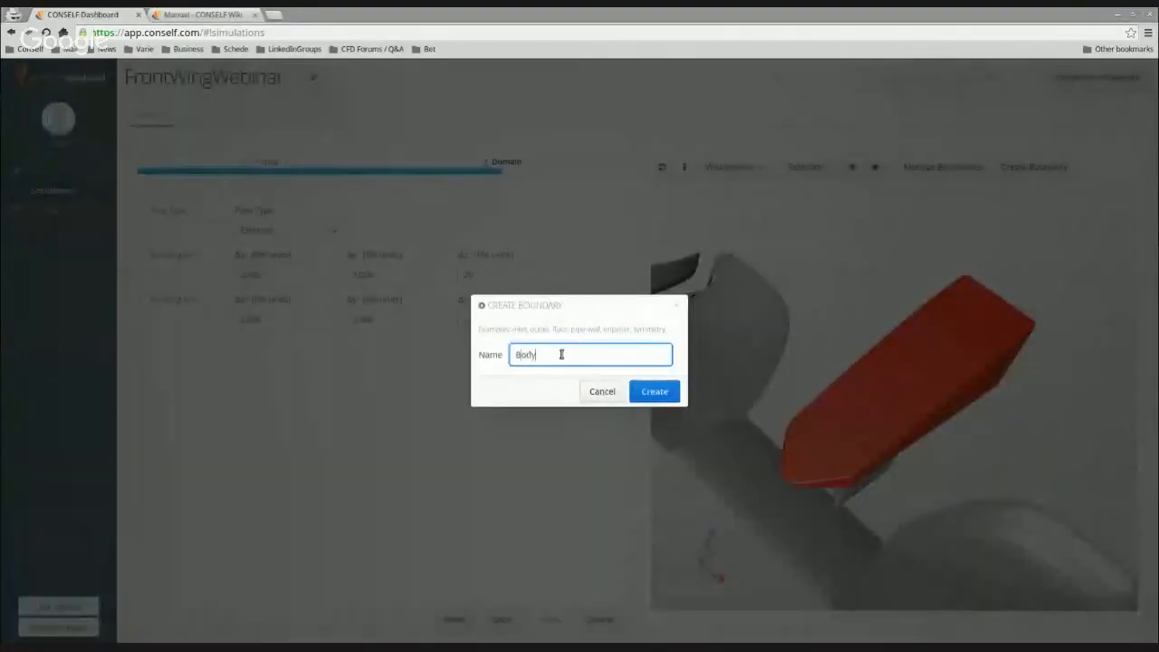
left_click(652, 390)
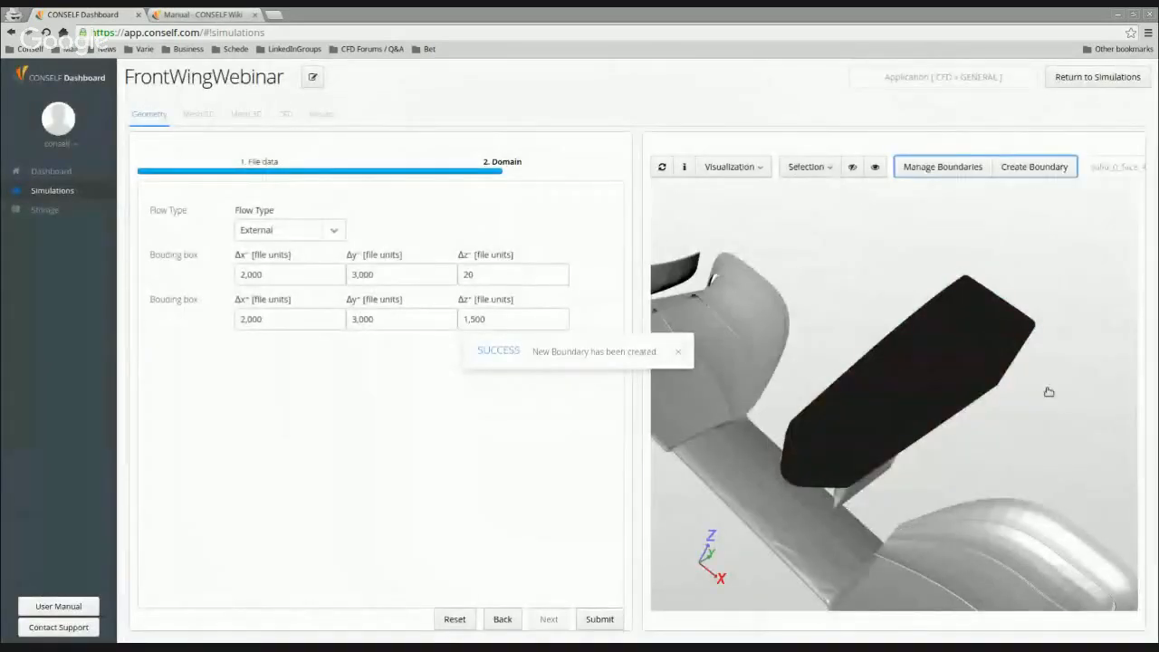
left_click_drag(1048, 392, 1022, 389)
left_click_drag(787, 466, 785, 447)
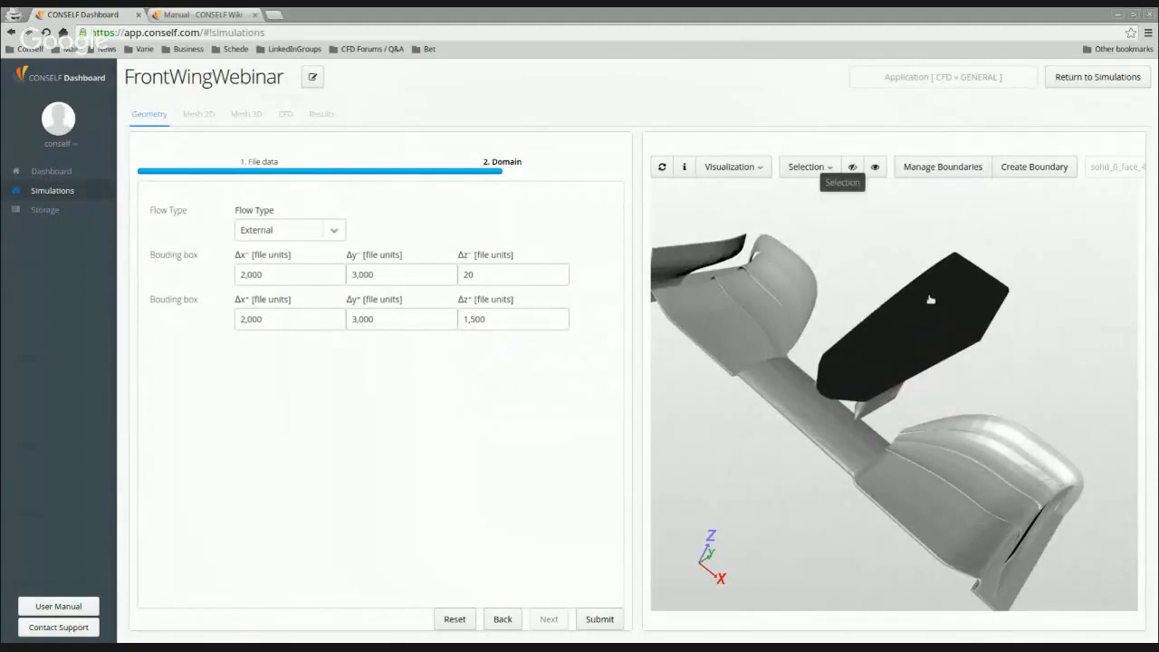
Hide the faces already assigned to boundaries so the nose body is out of view.
left_click(809, 169)
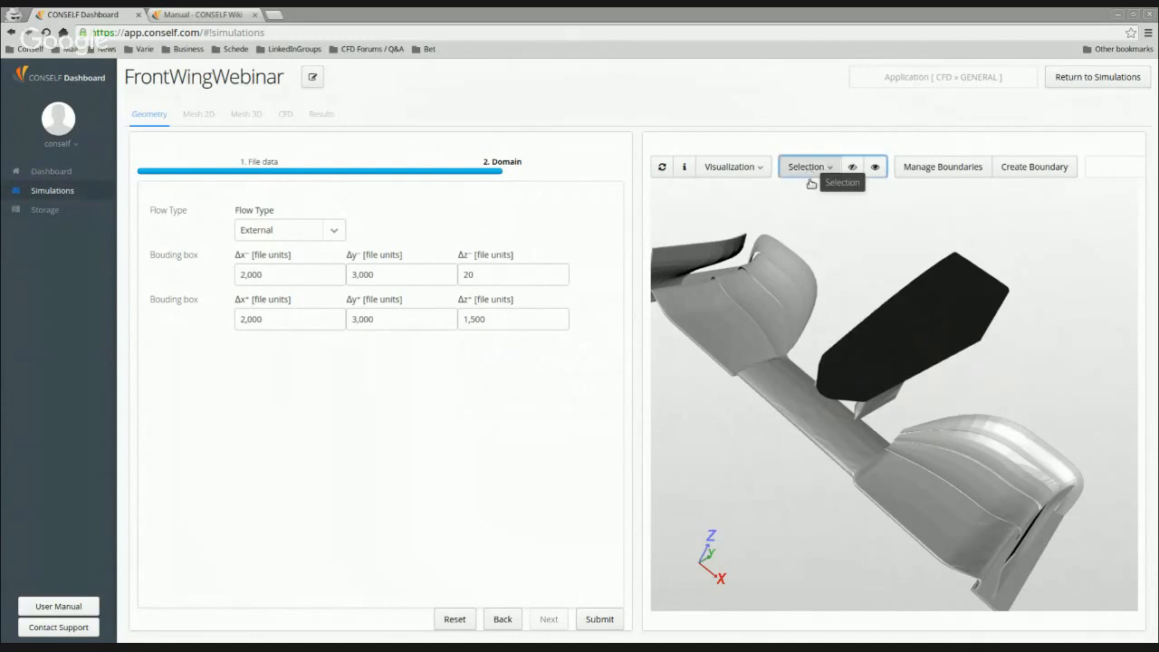
left_click(827, 268)
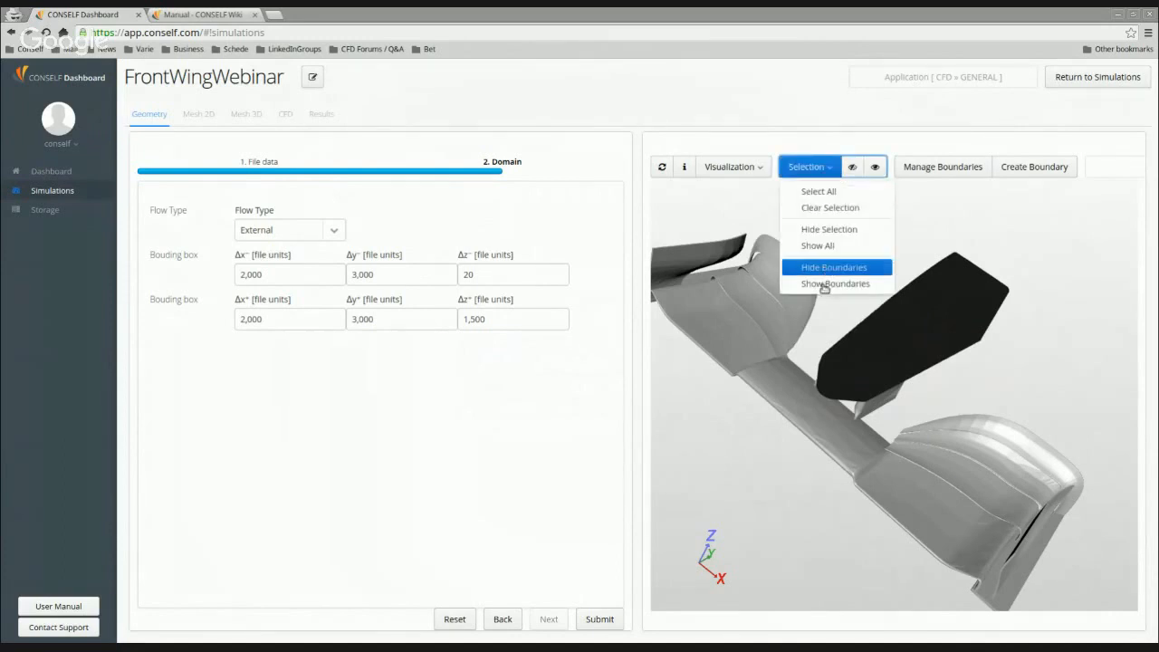
left_click_drag(954, 344, 984, 334)
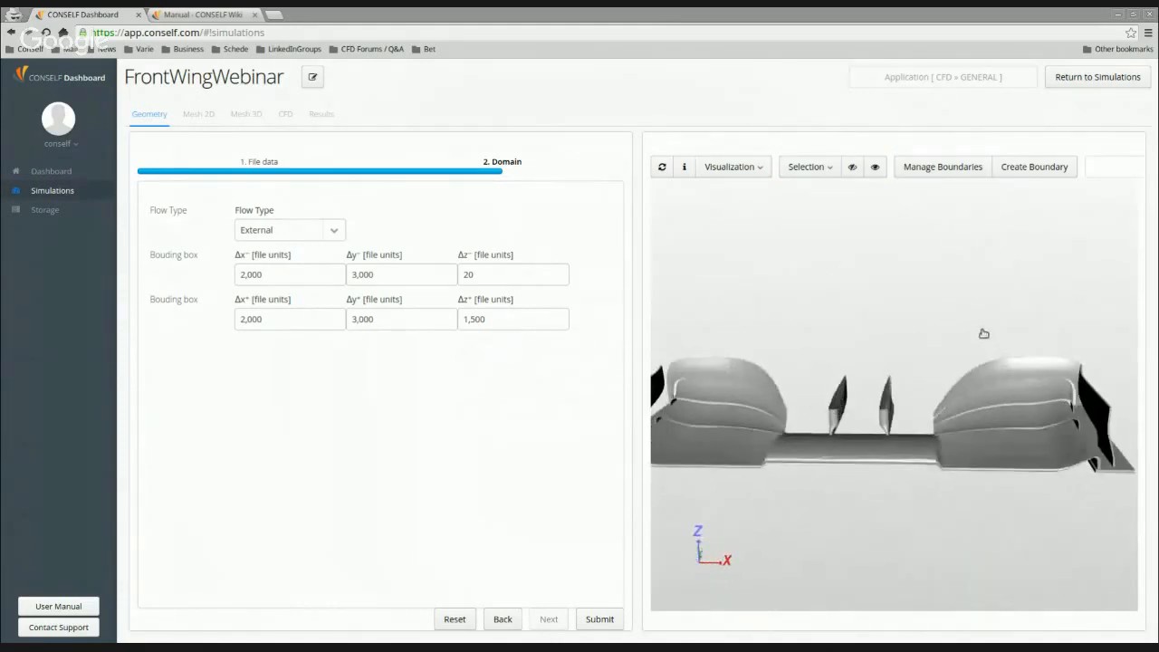
Select the front faces of the main plane and stacked flaps on the -X side of the wing.
middle_click_drag(825, 505, 861, 500)
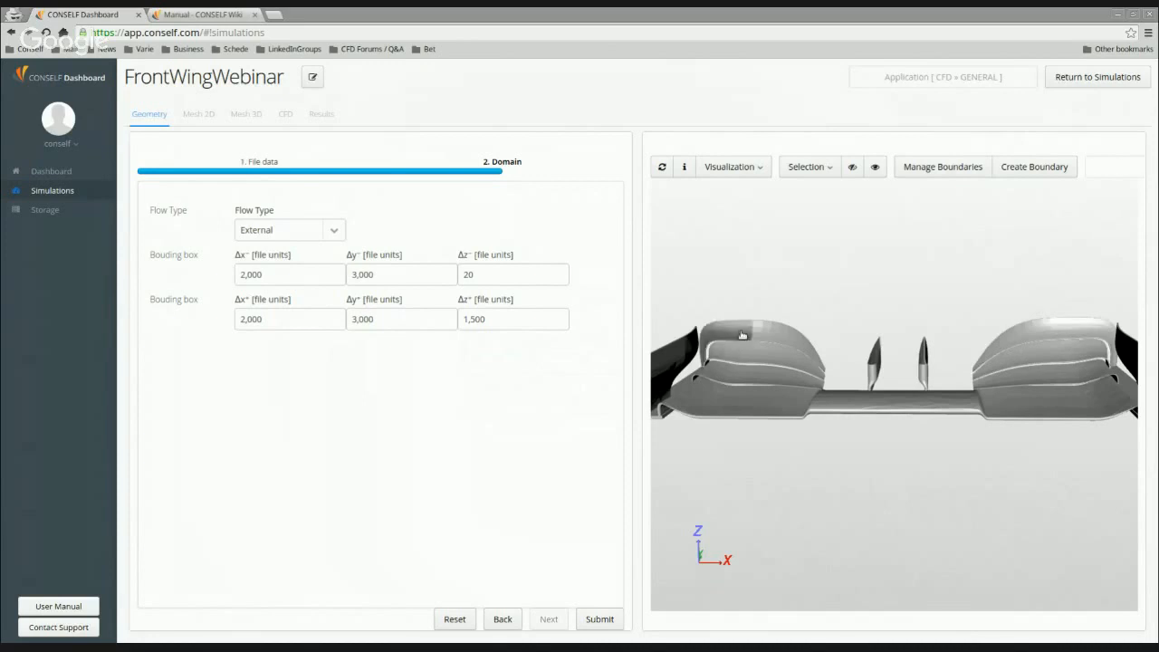
left_click(763, 356)
left_click(765, 356)
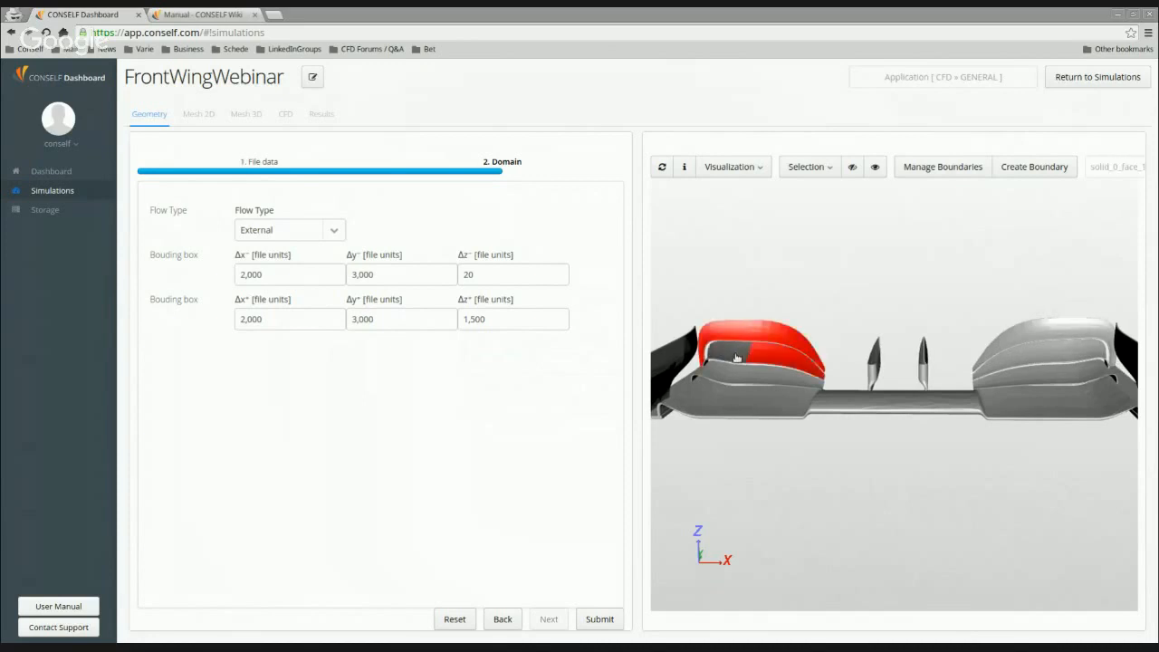
scroll(912, 510, "up", 3)
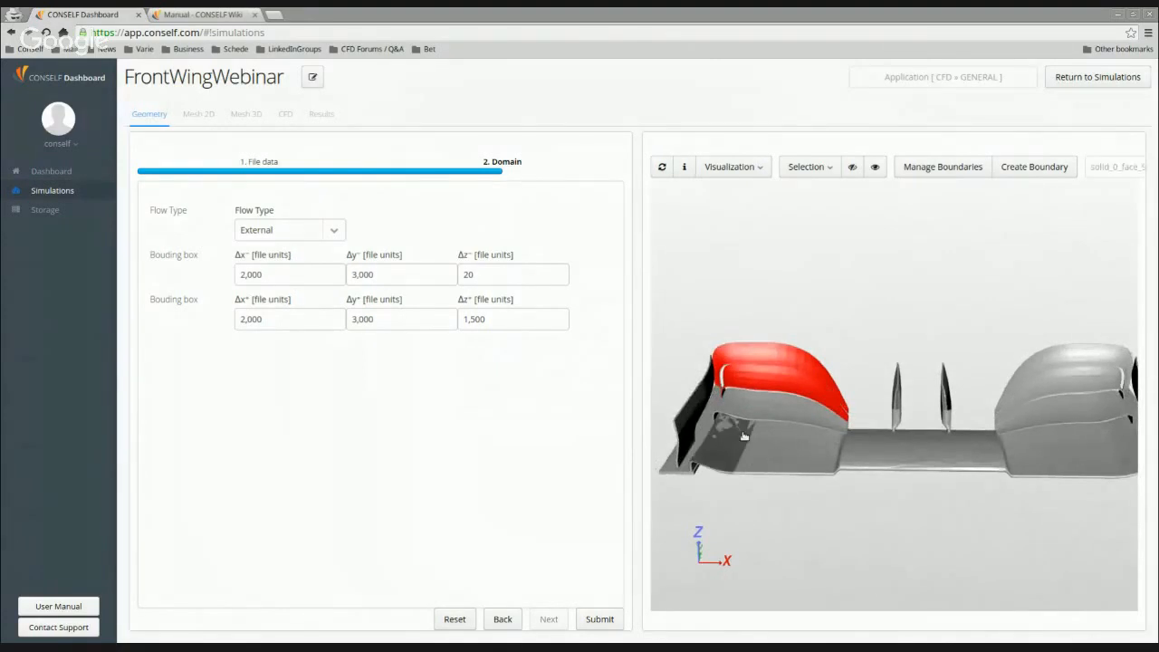
left_click(784, 455)
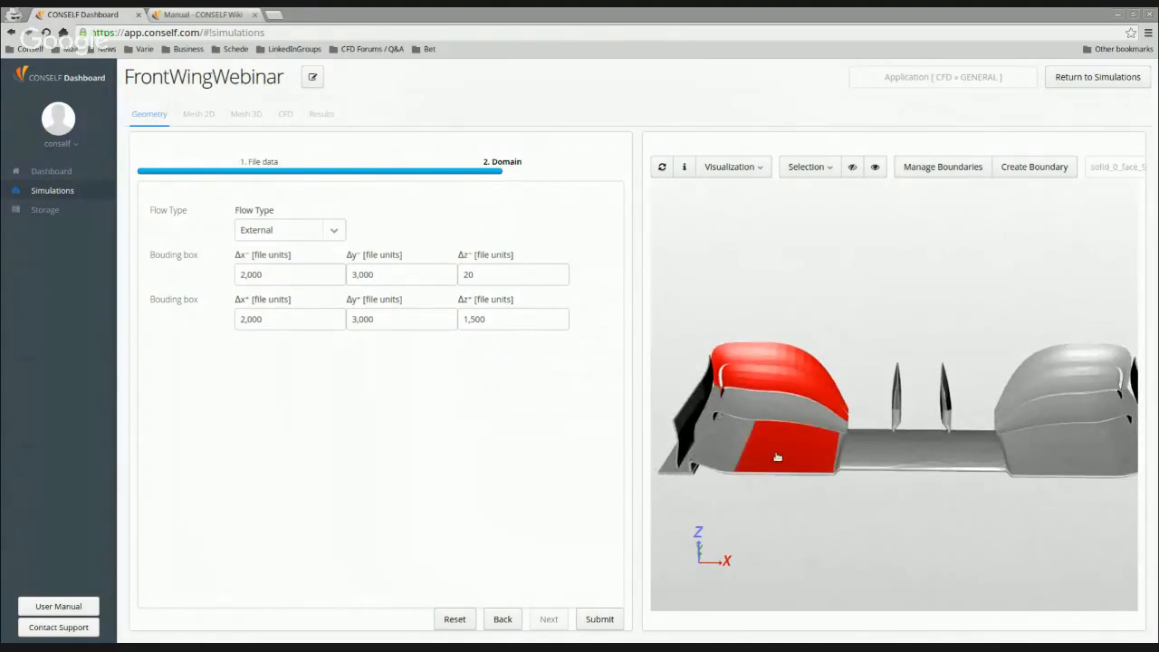
left_click(721, 447)
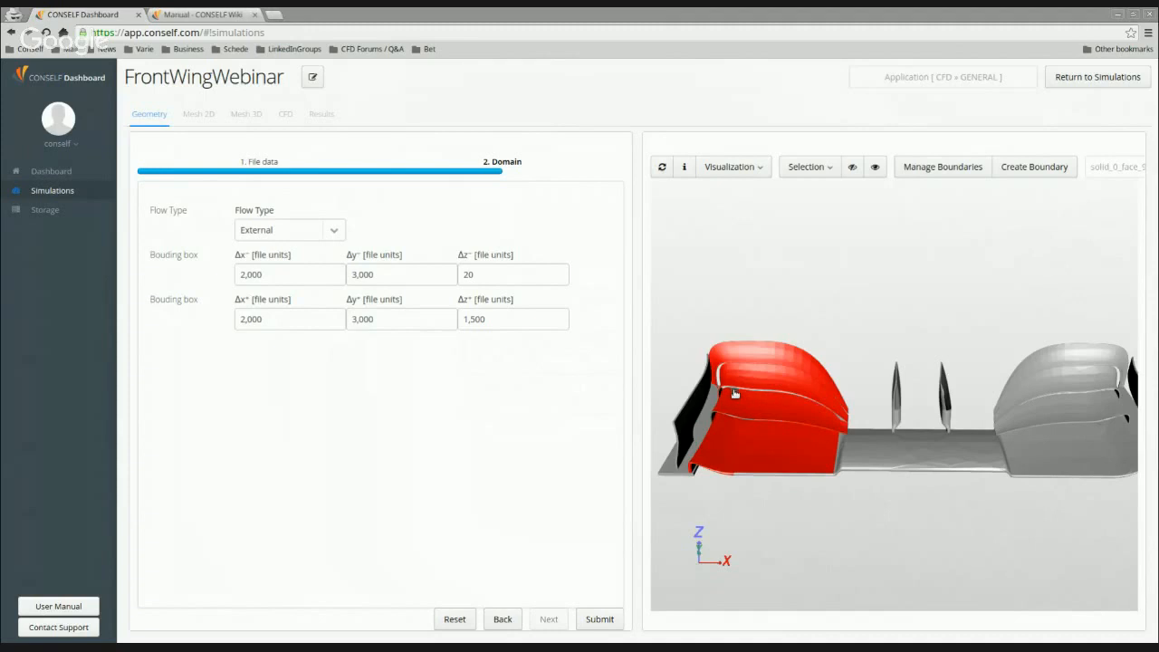
Add the front faces of the main plane and flaps on the +X side of the wing to the selection.
left_click_drag(963, 544, 916, 538)
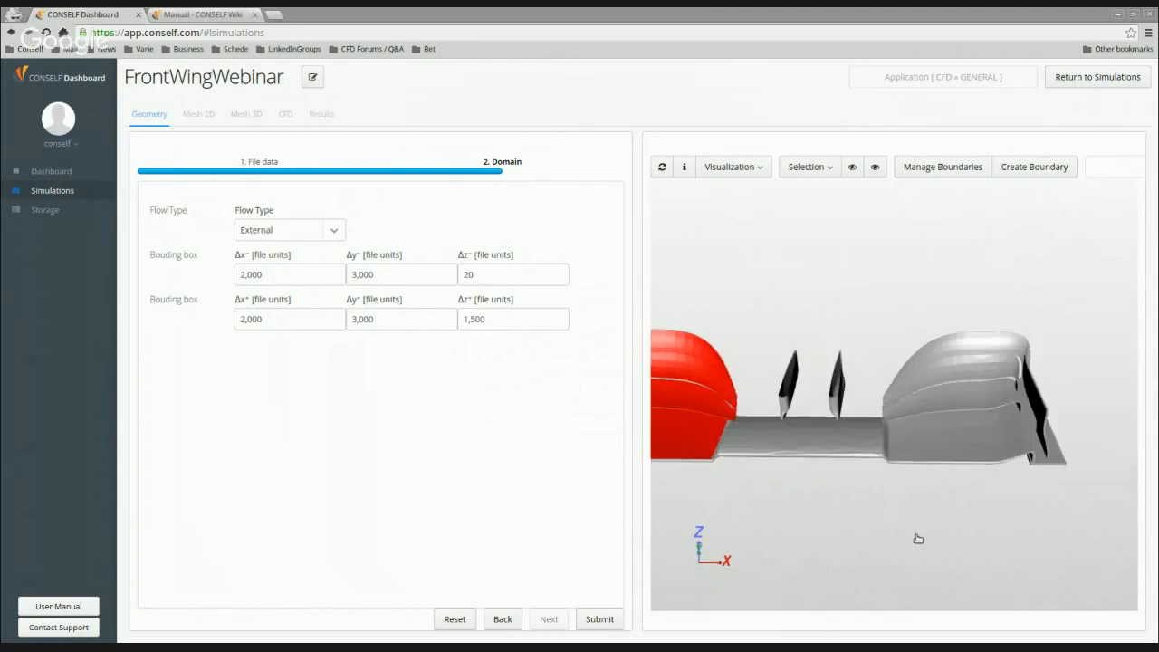
left_click(1010, 435)
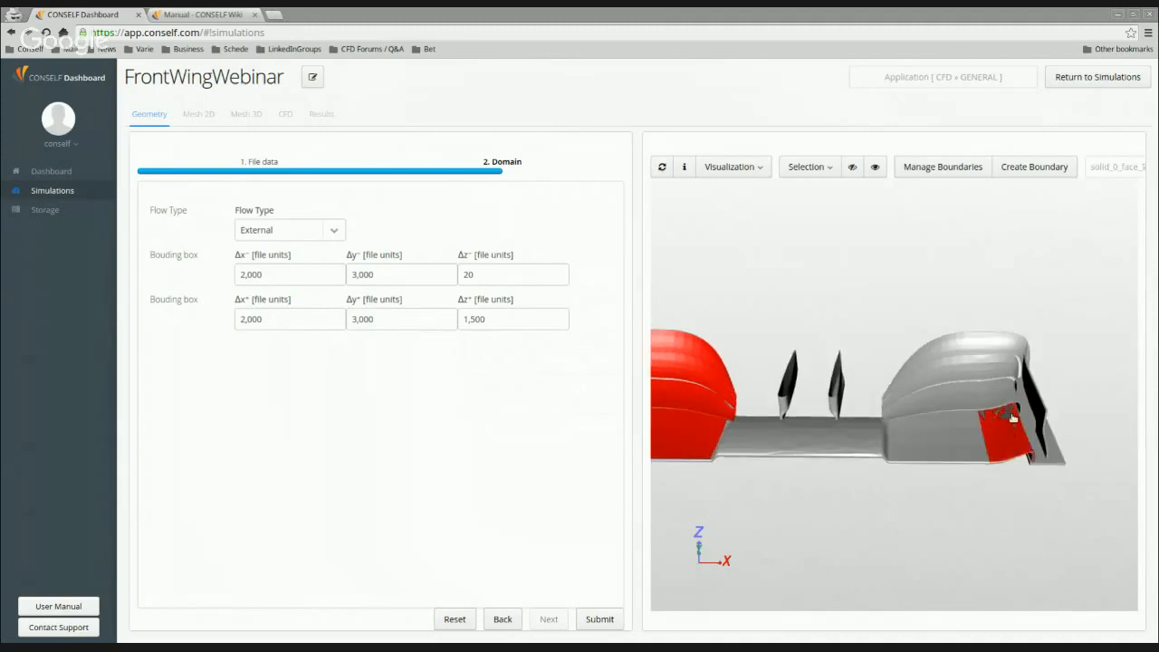
left_click(944, 451)
left_click(929, 403)
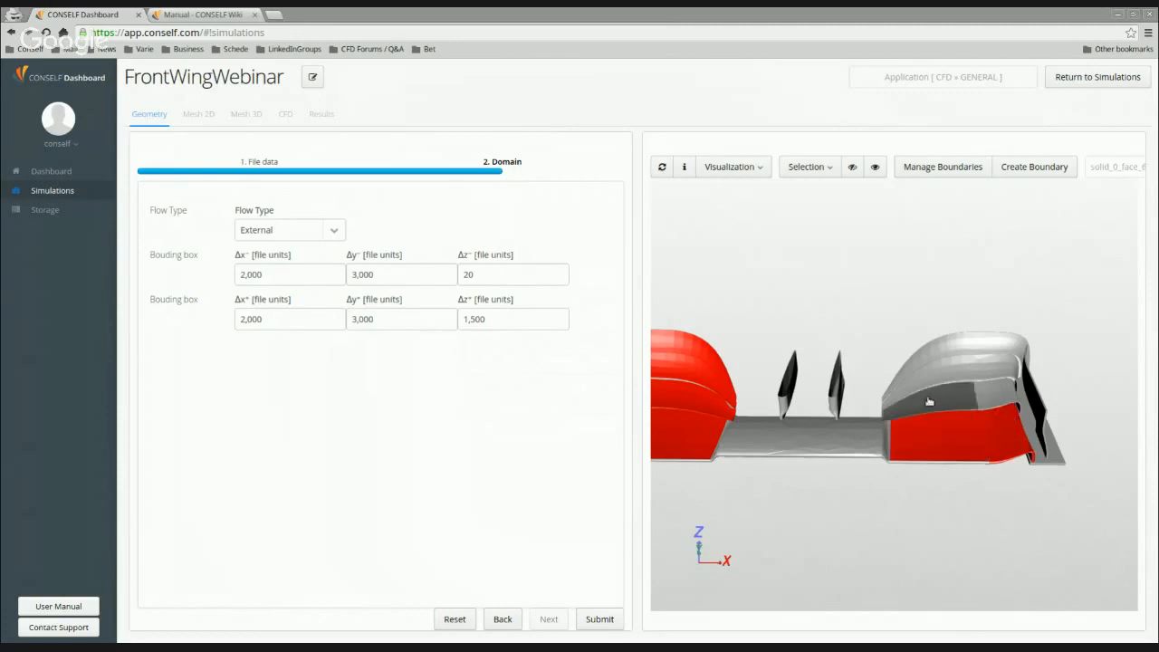
left_click(933, 359)
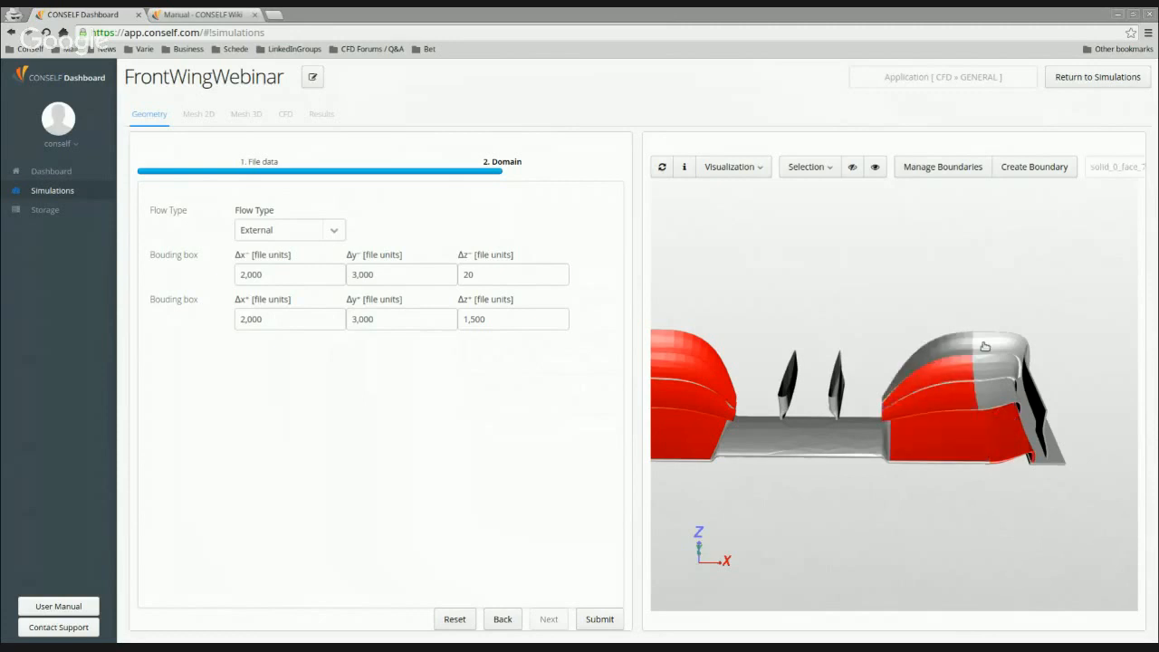
left_click(987, 396)
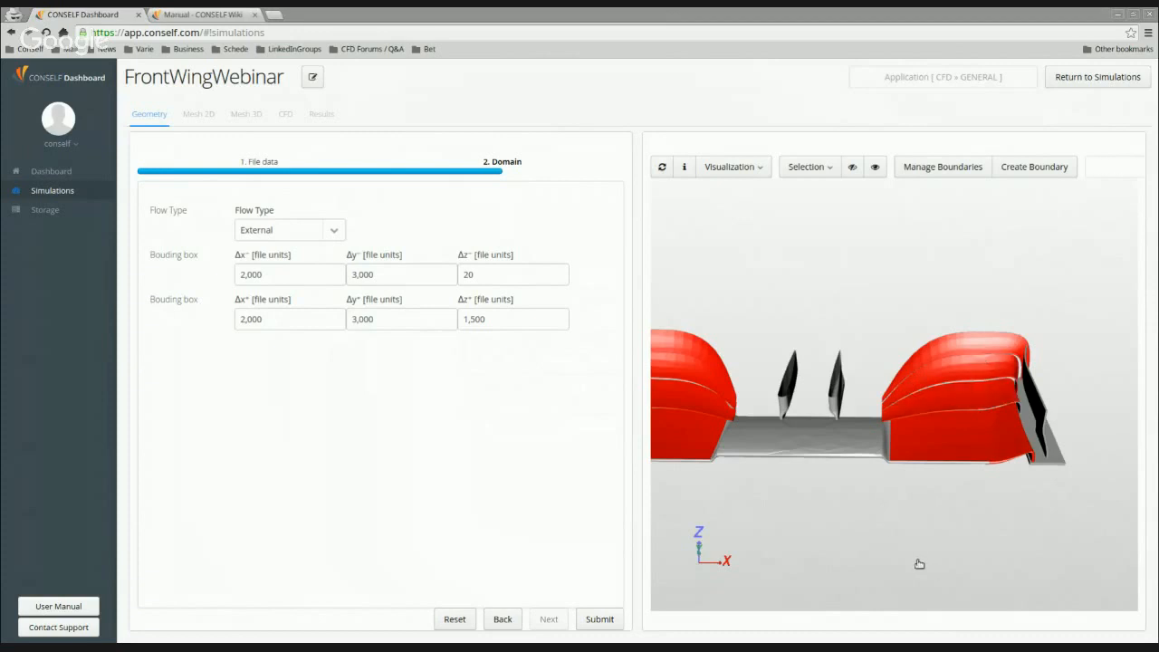
Add the rear and underside faces of the -X side flaps and the narrow faces beside the central plane to the selection.
right_click_drag(882, 538, 933, 527)
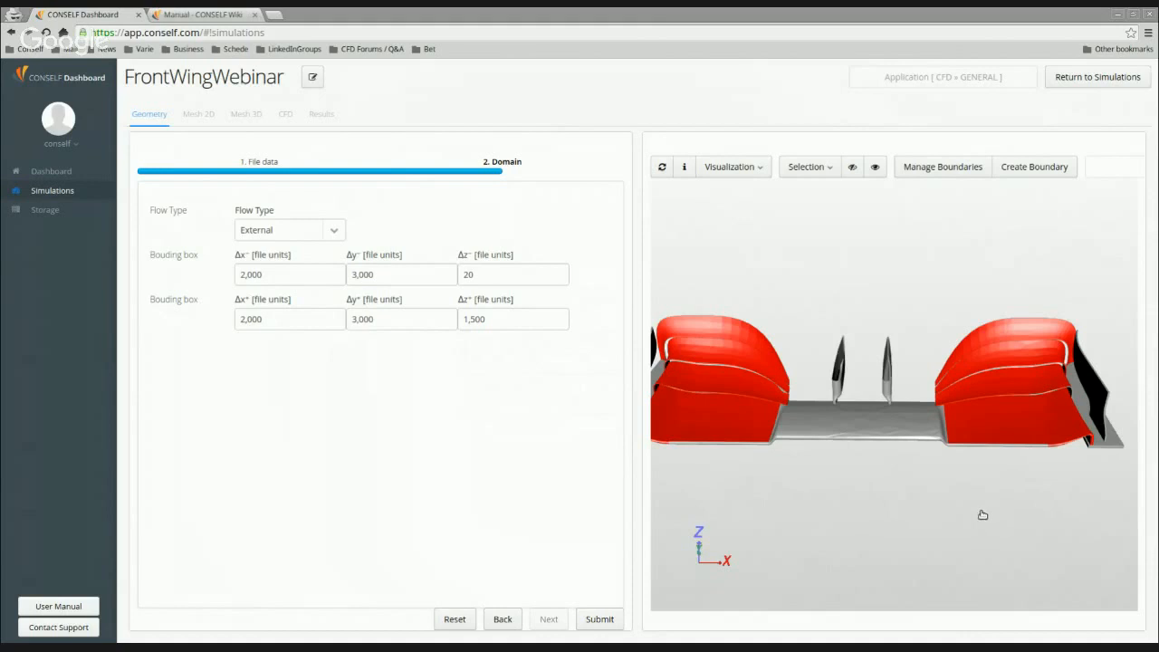
middle_click_drag(841, 535, 846, 533)
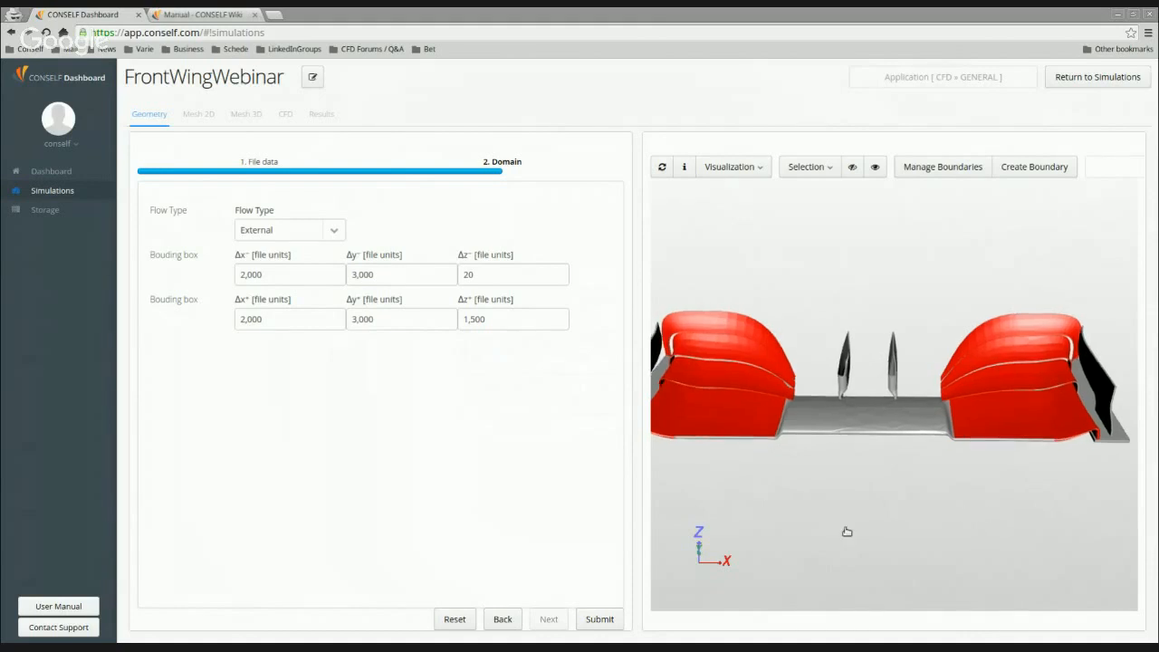
left_click_drag(852, 522, 877, 529)
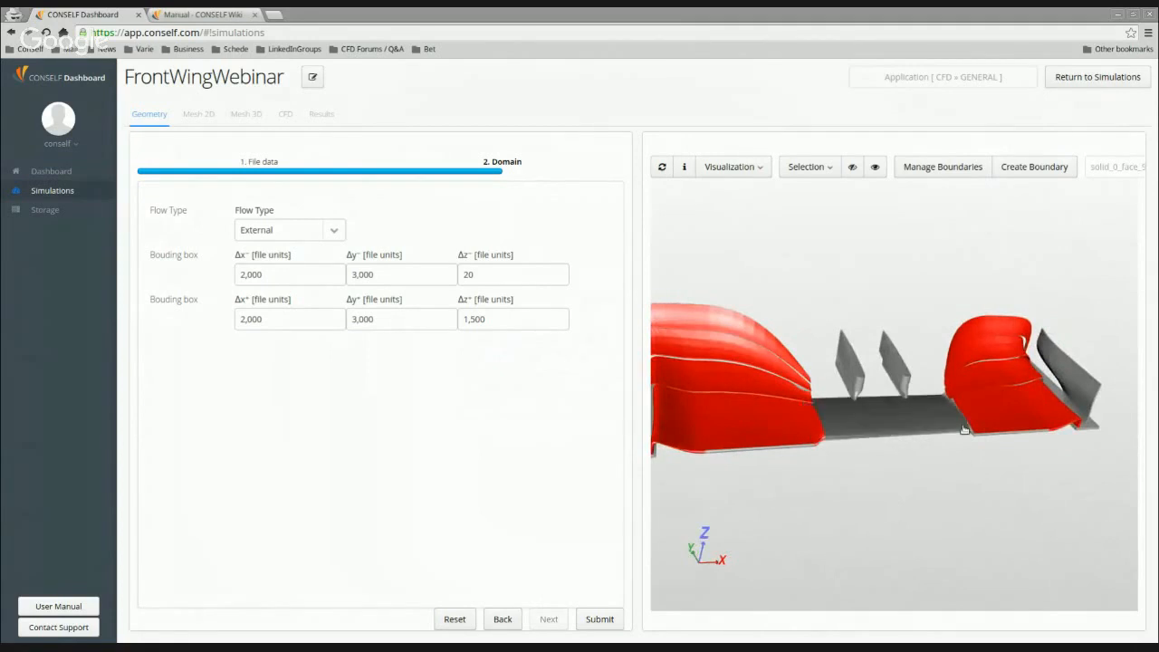
left_click_drag(996, 510, 920, 510)
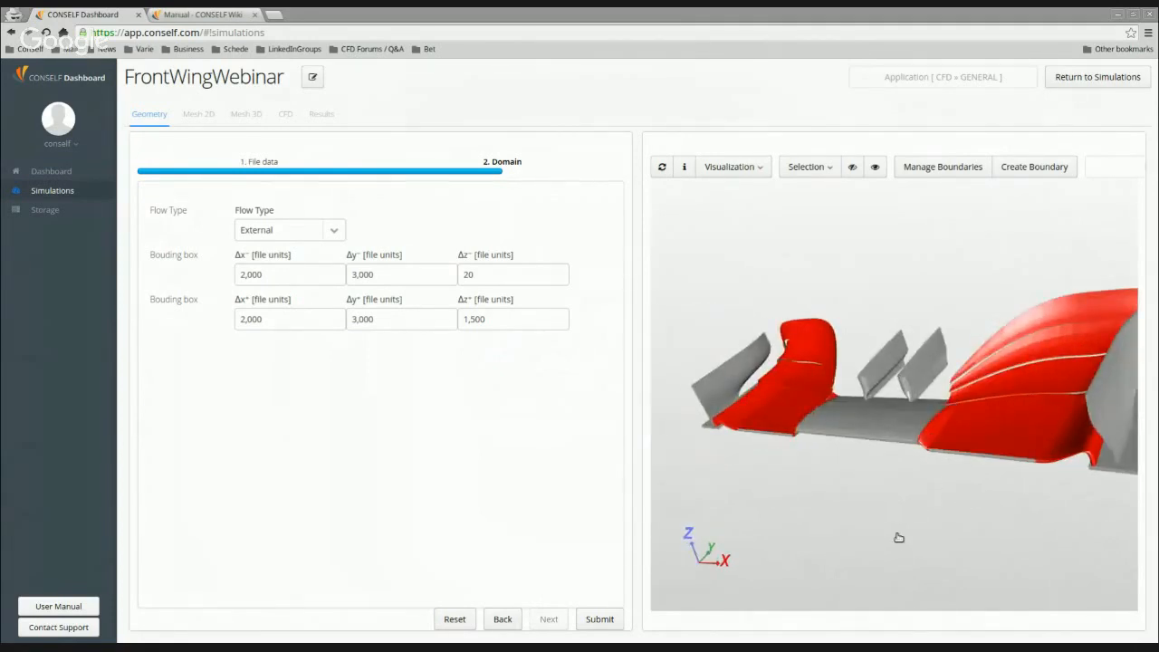
left_click_drag(899, 538, 880, 489)
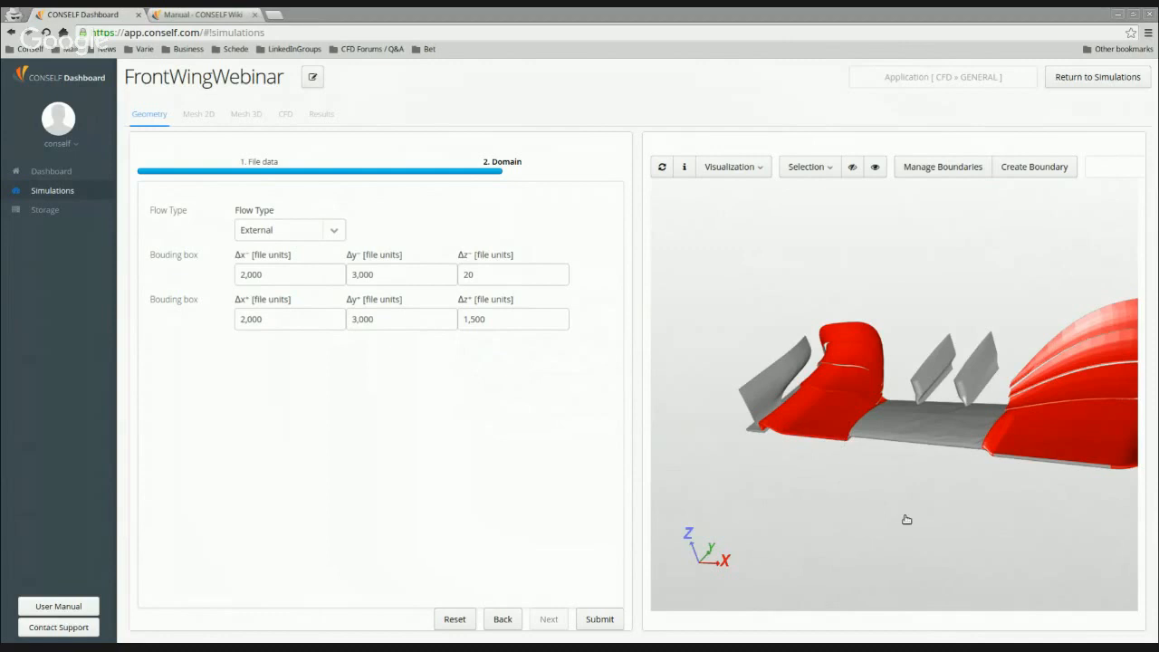
left_click_drag(907, 519, 873, 440)
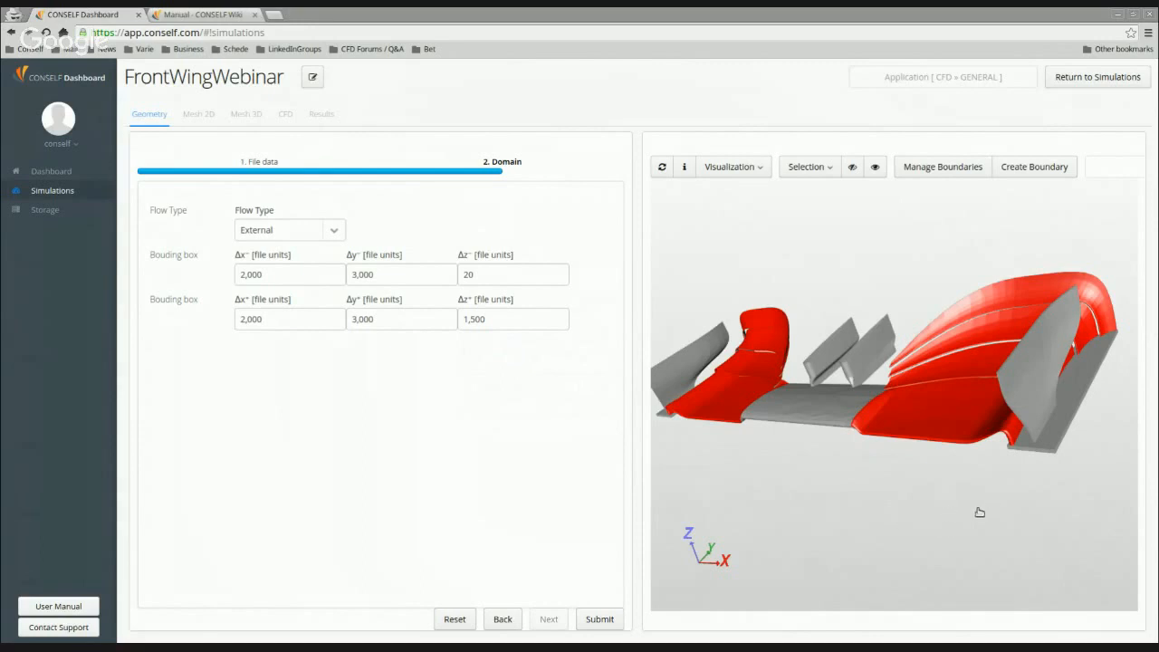
left_click_drag(980, 513, 933, 534)
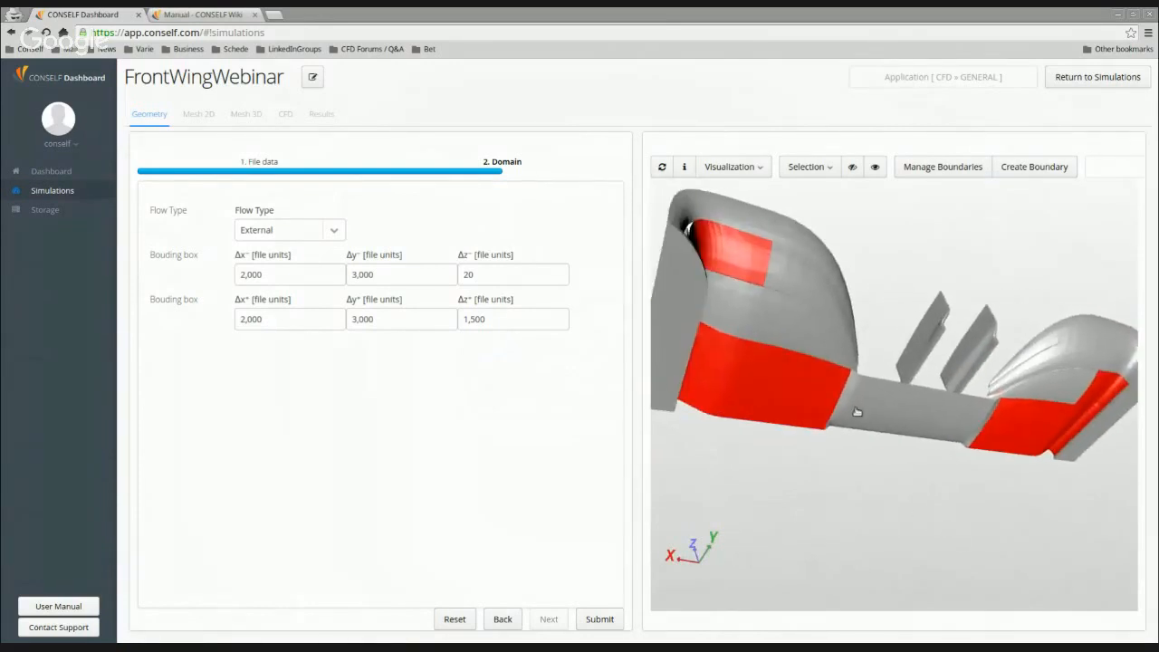
left_click(995, 432)
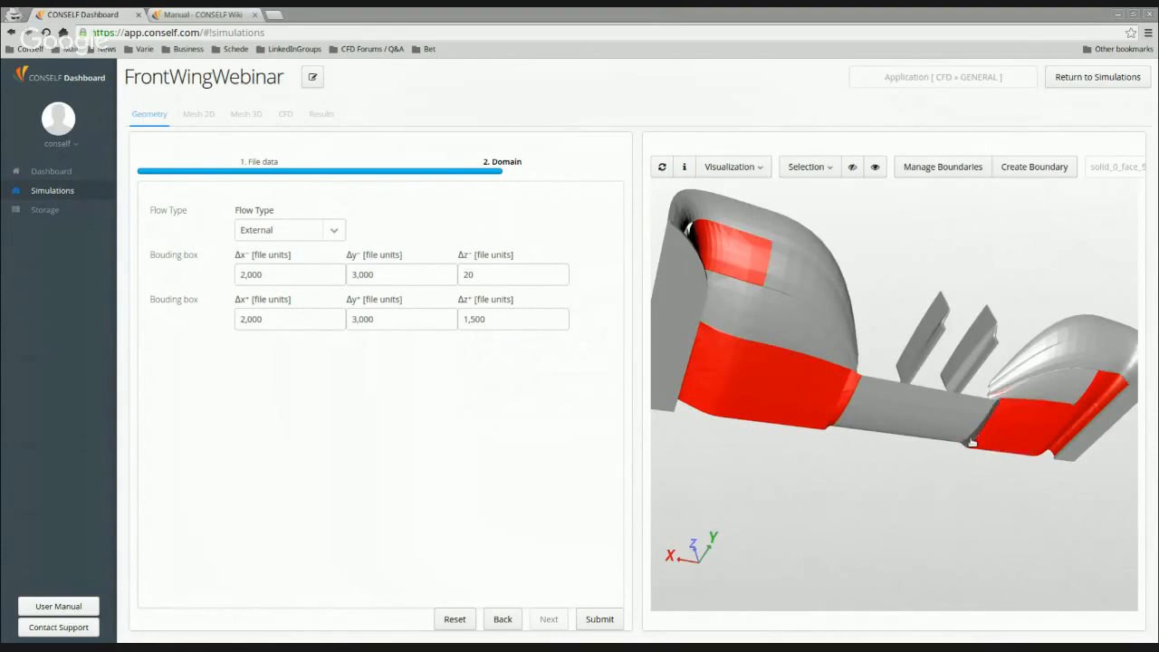
left_click(1088, 335)
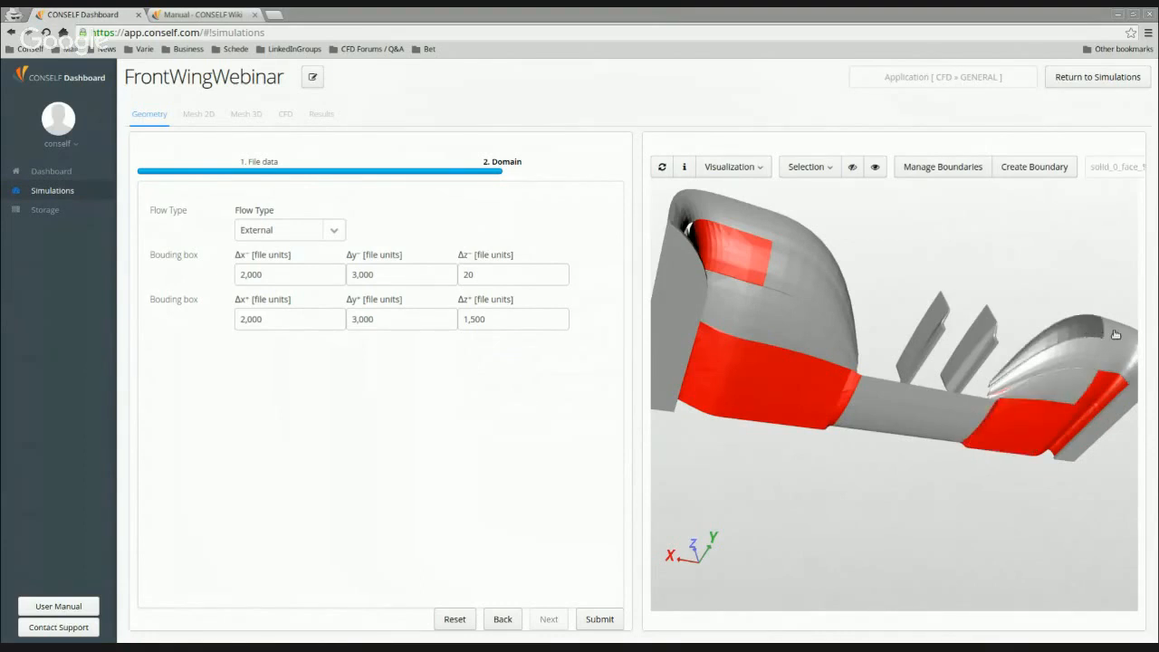
left_click(1118, 334)
left_click(1110, 352)
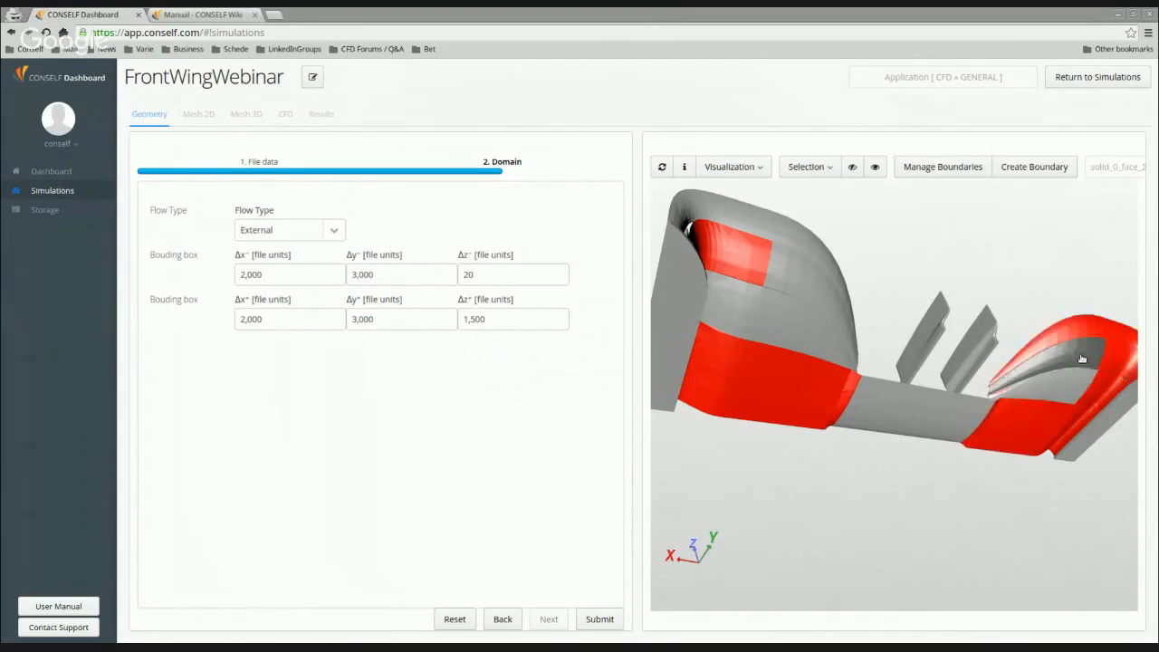
left_click(1081, 358)
Add the rear and underside flap faces on the +X side of the wing to the selection, up to the uppermost flap.
left_click(682, 328)
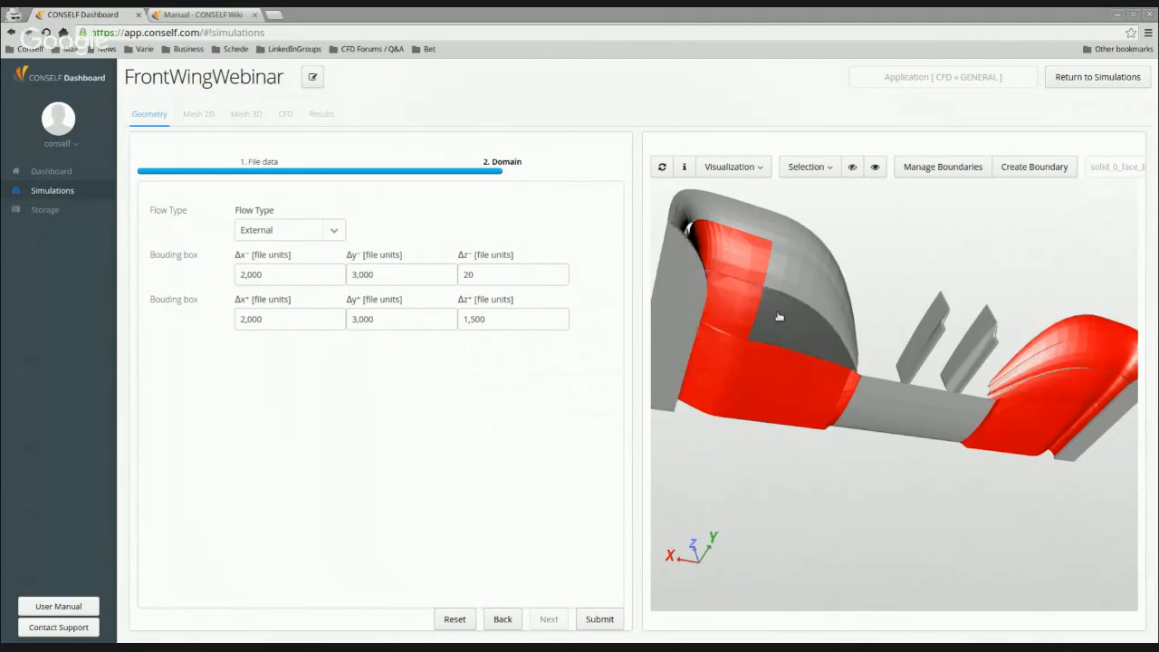
left_click(780, 317)
left_click(790, 277)
left_click(798, 242)
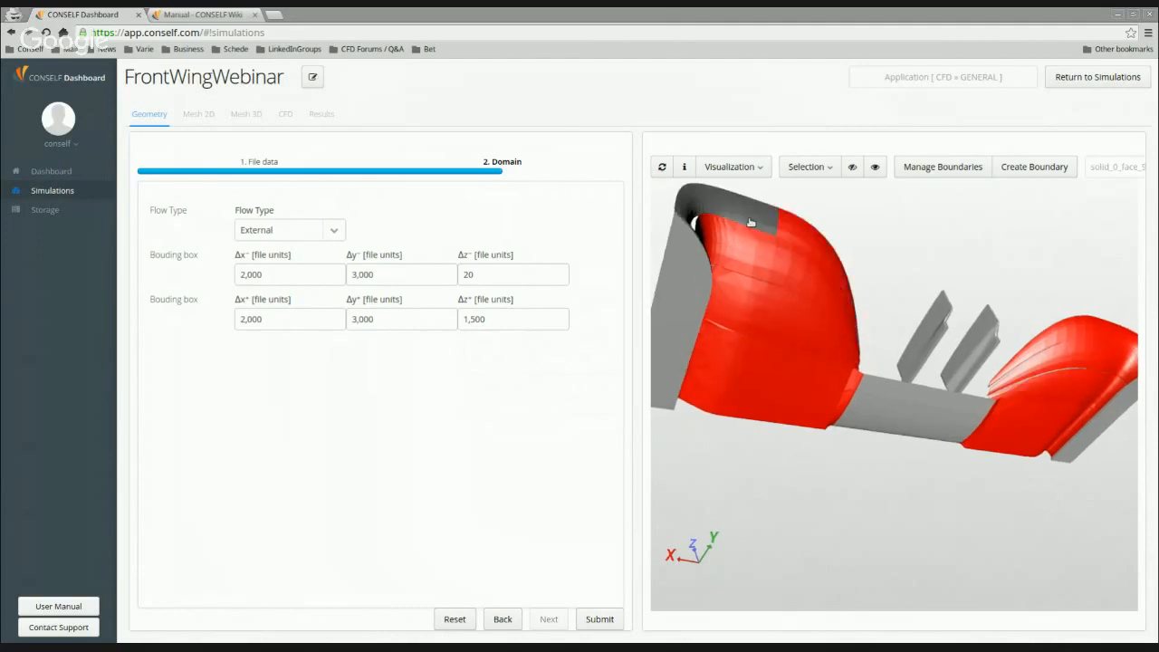
left_click(753, 218)
Add the remaining narrow inner end faces of the -X side flaps, beside the central plane, to the selection.
left_click_drag(935, 544, 1107, 500)
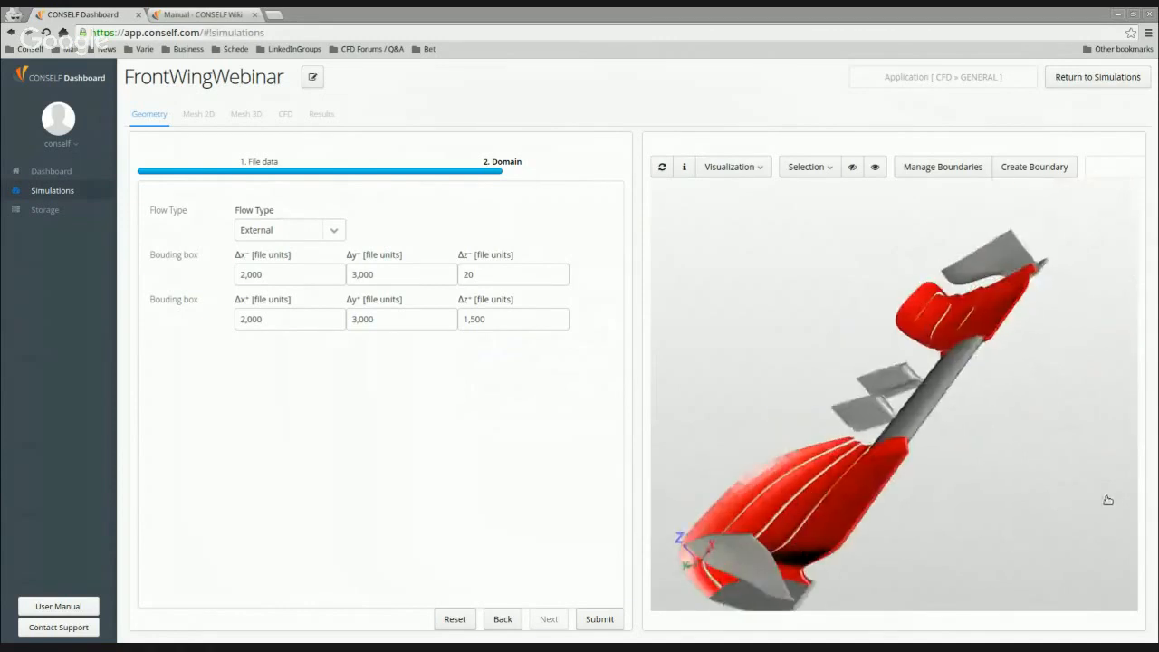
left_click_drag(1033, 453, 952, 515)
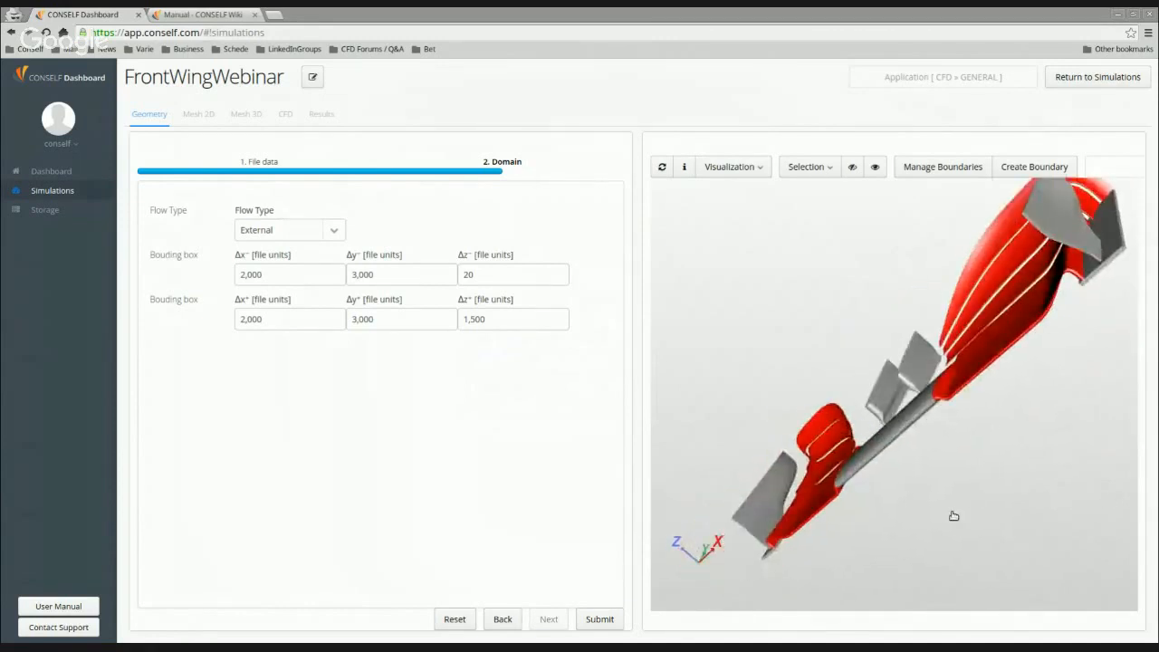
middle_click_drag(942, 474, 974, 474)
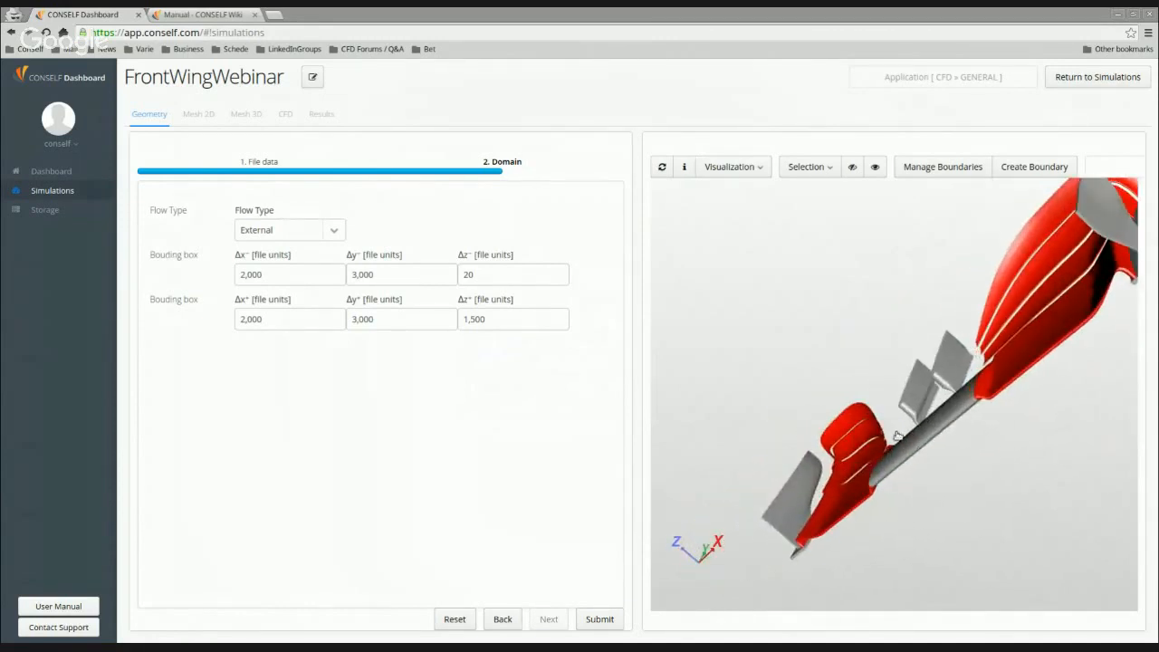
middle_click_drag(897, 436, 904, 642)
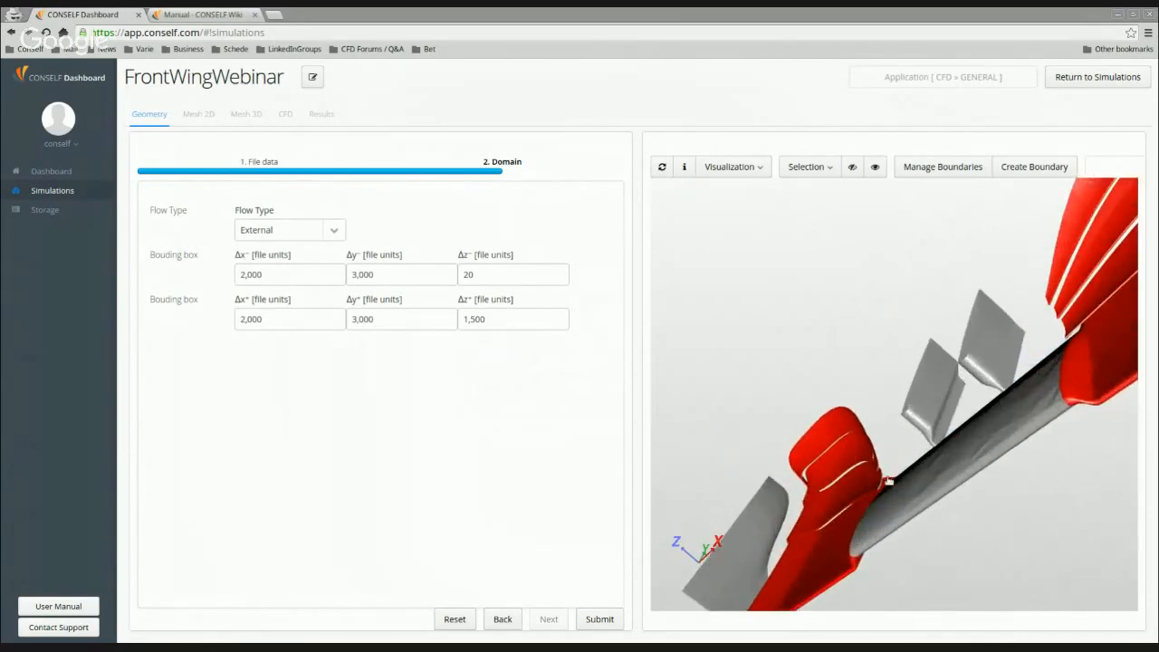
right_click_drag(878, 441, 896, 580)
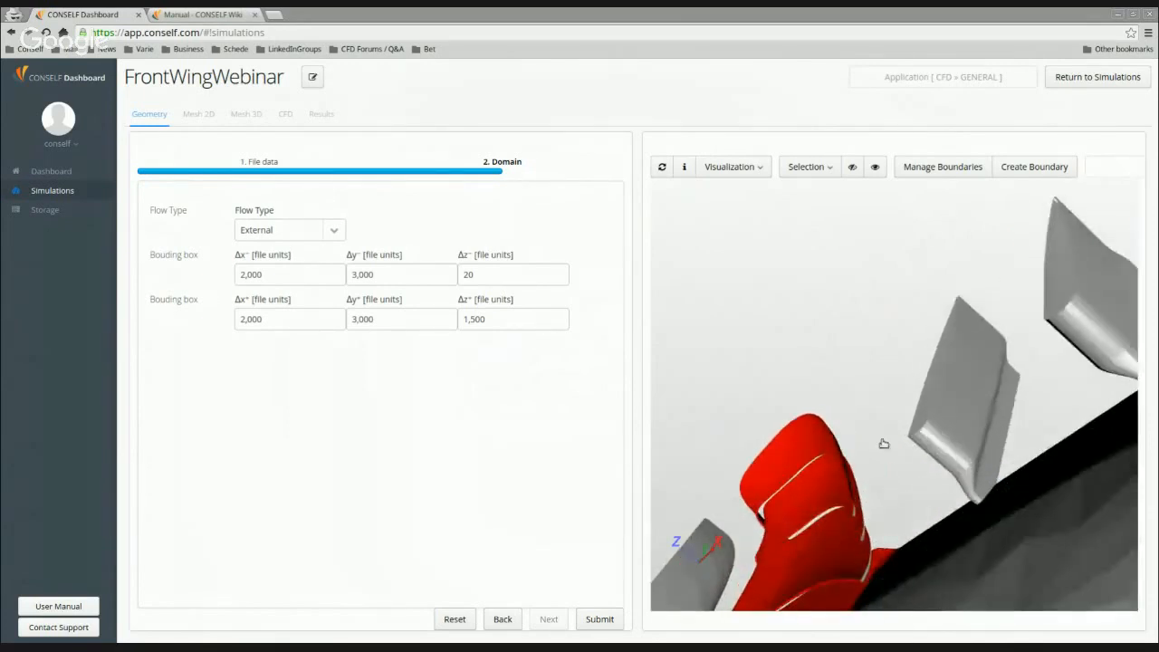
left_click_drag(884, 444, 890, 468)
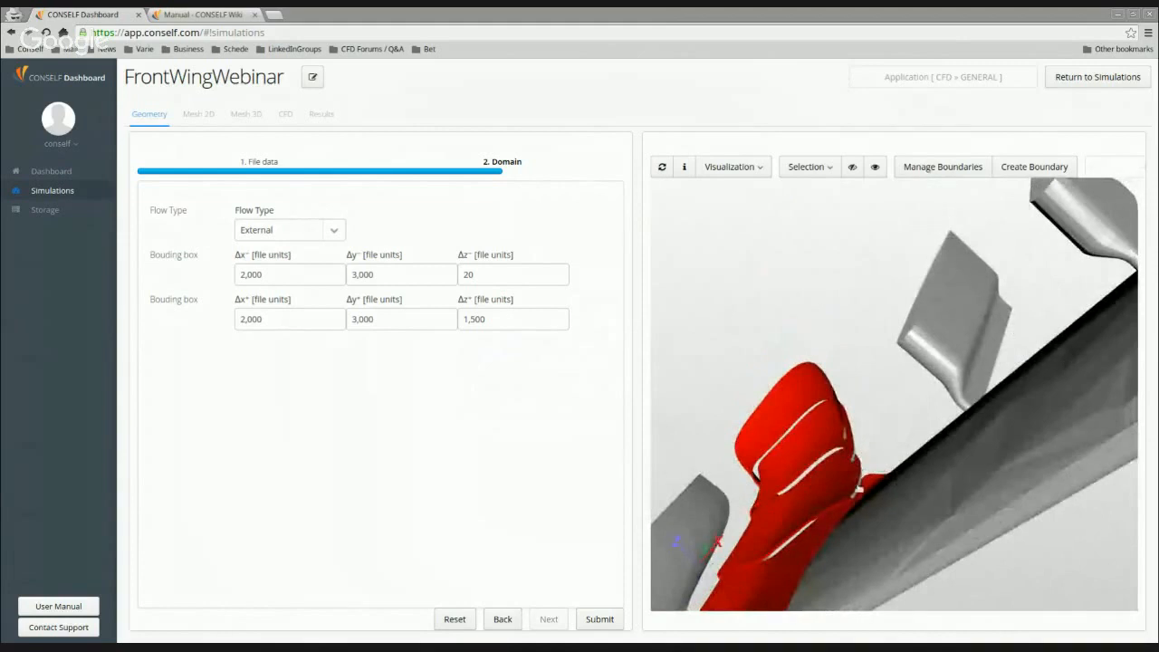
left_click(858, 494)
left_click(858, 494)
left_click(858, 492)
left_click(857, 461)
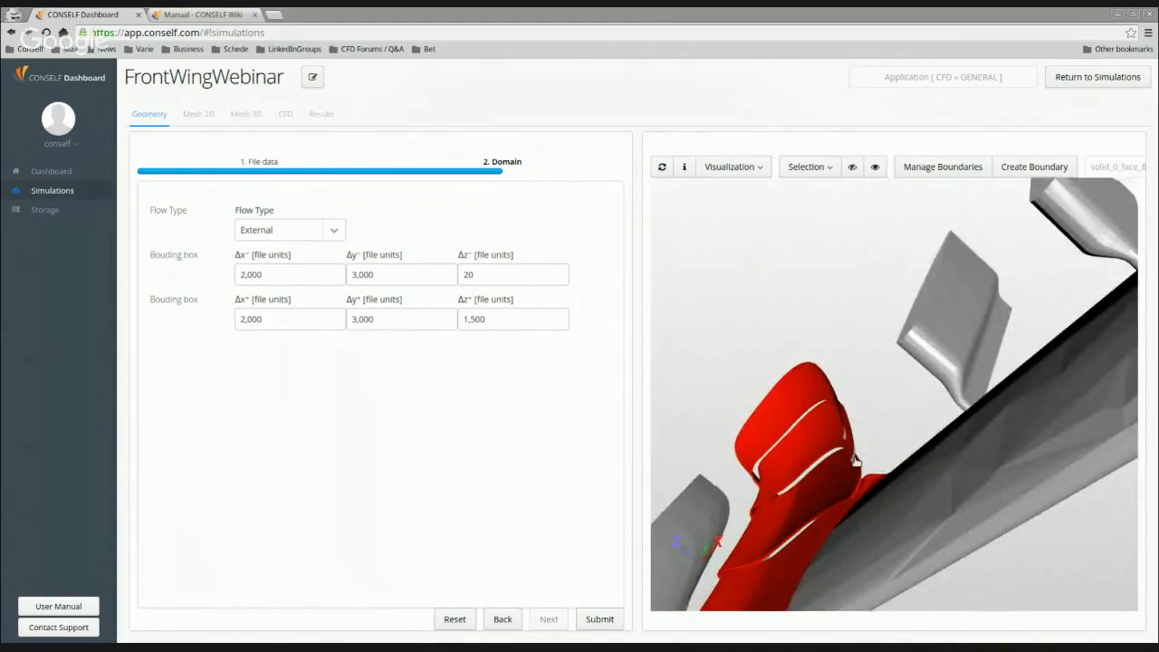
left_click(854, 460)
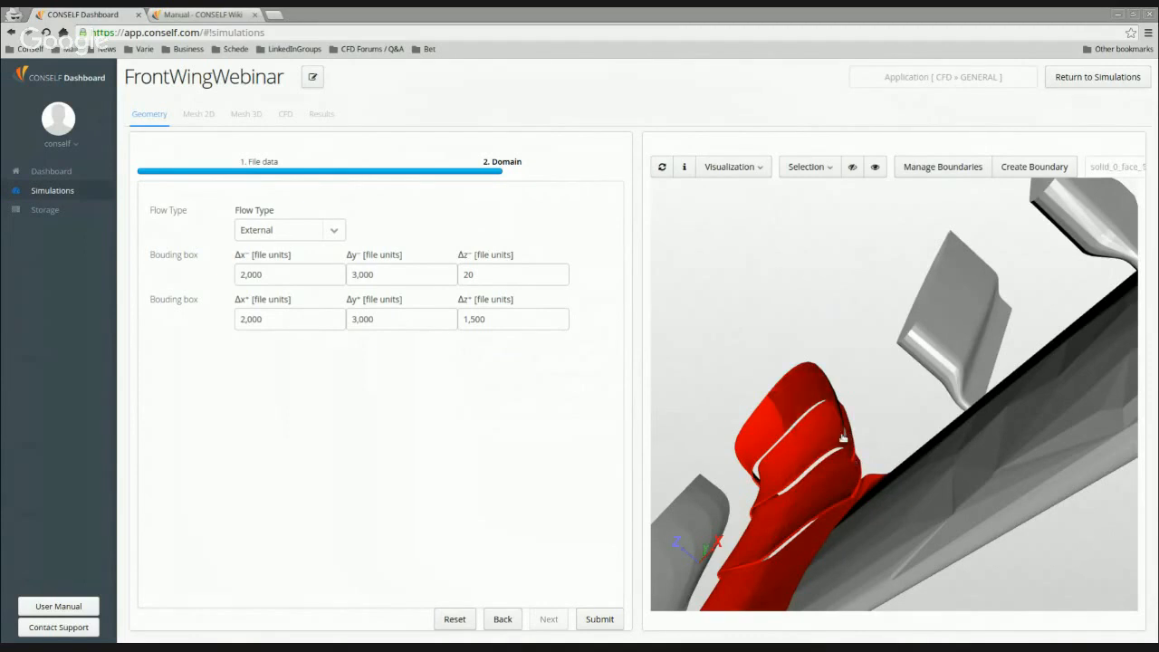
left_click(844, 438)
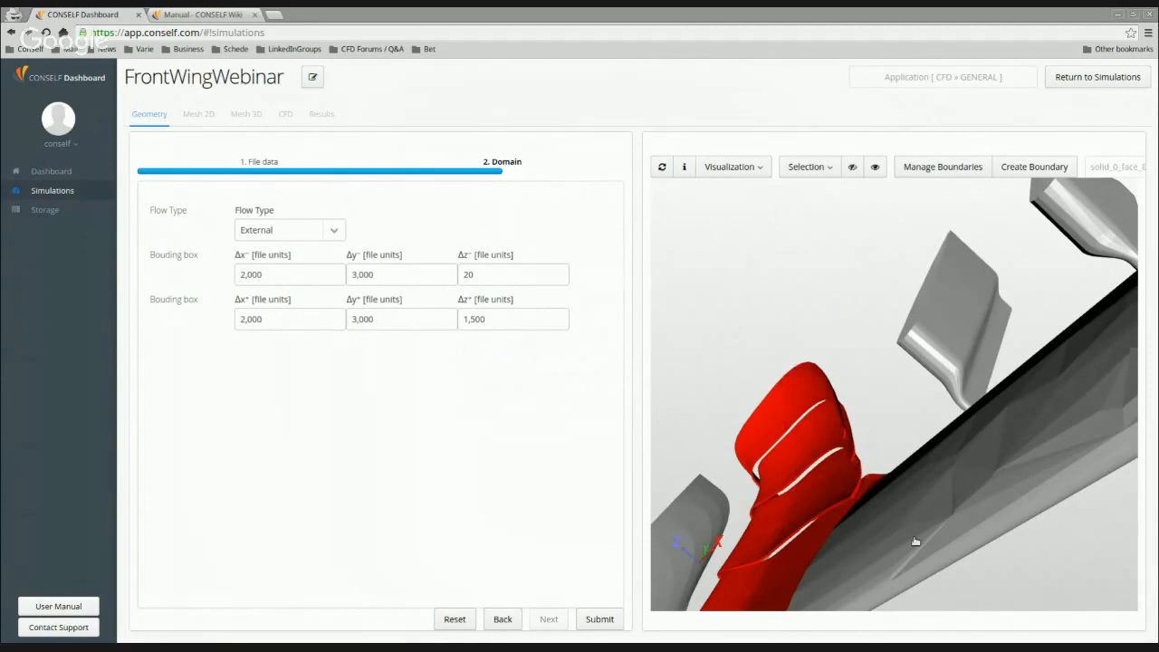
Check the selected plane and flap faces on both sides and create a boundary named WingHighRef from them.
left_click_drag(916, 543, 1078, 526)
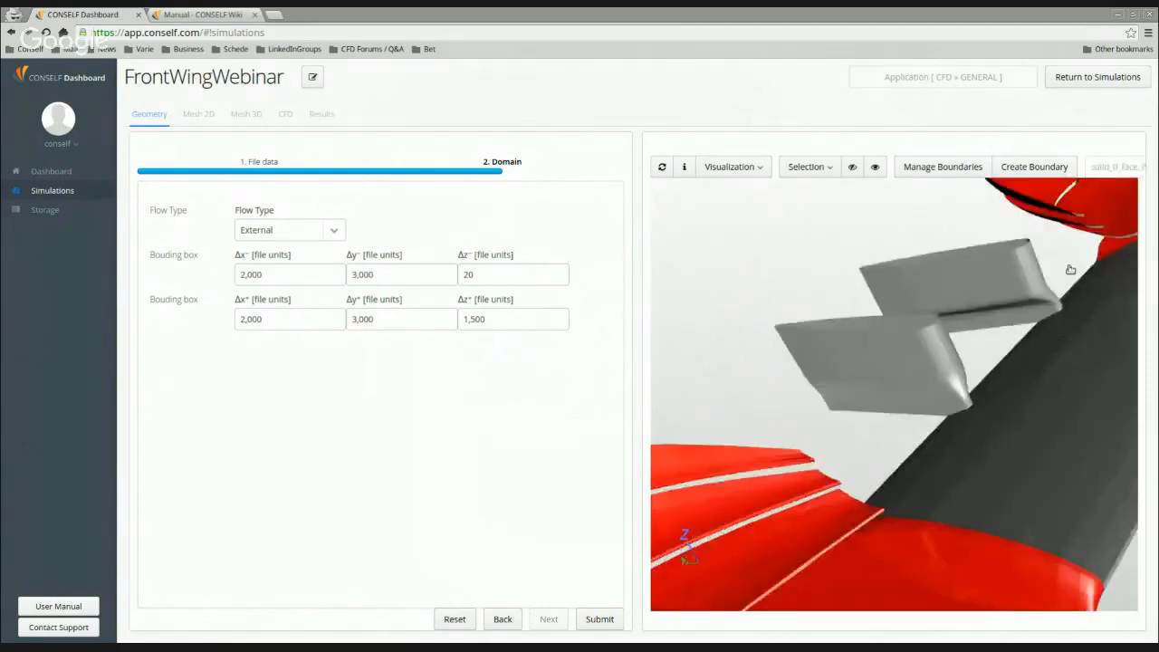
left_click_drag(1071, 266, 917, 437)
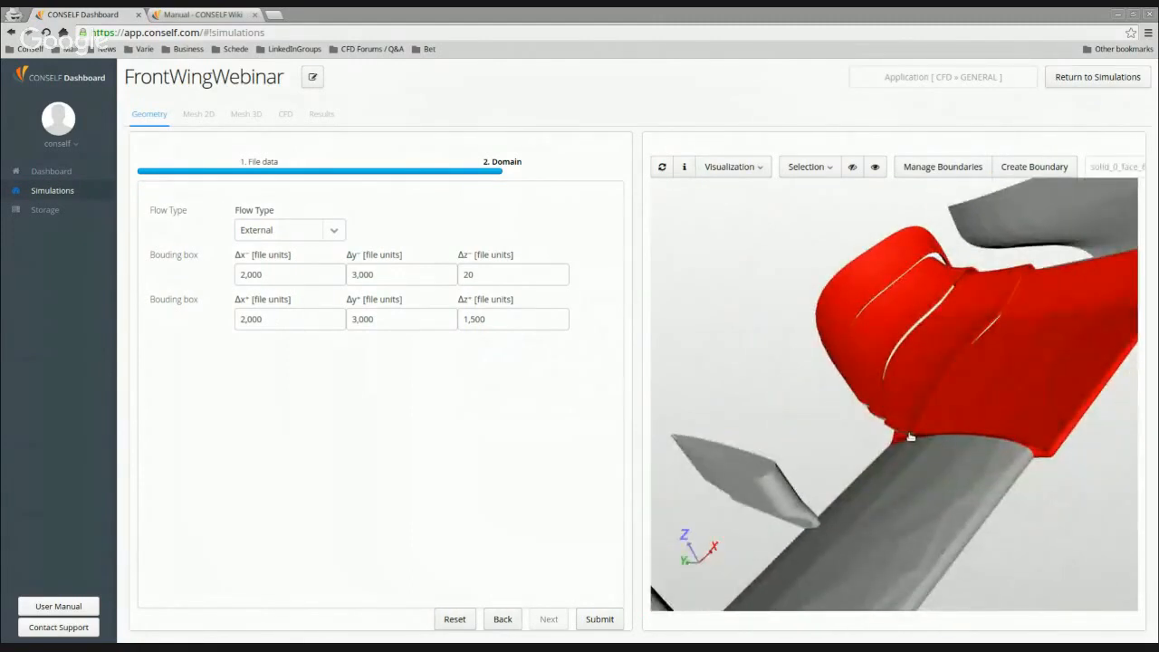
left_click_drag(910, 437, 848, 412)
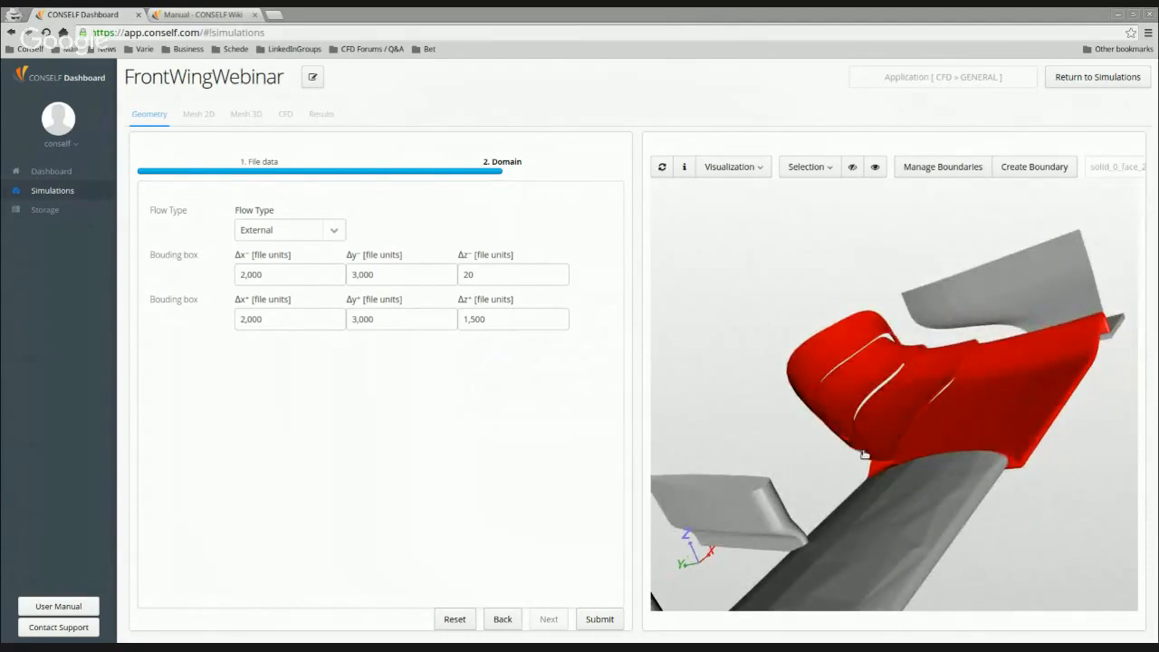
scroll(1030, 372, "down", 5)
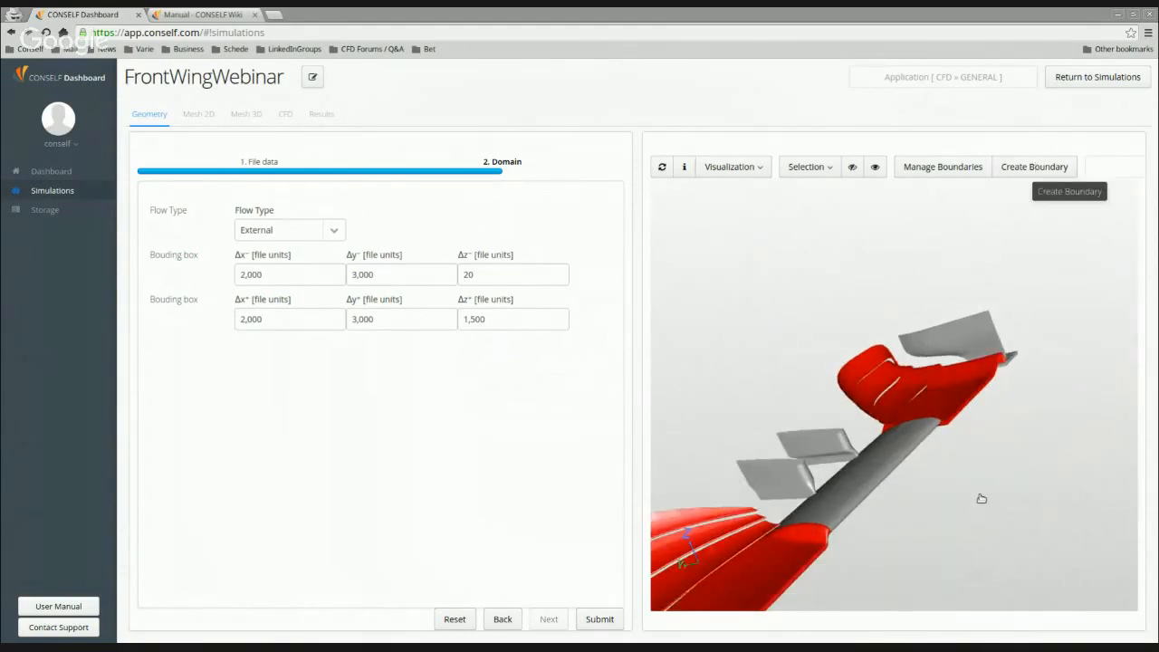
left_click_drag(979, 498, 991, 450)
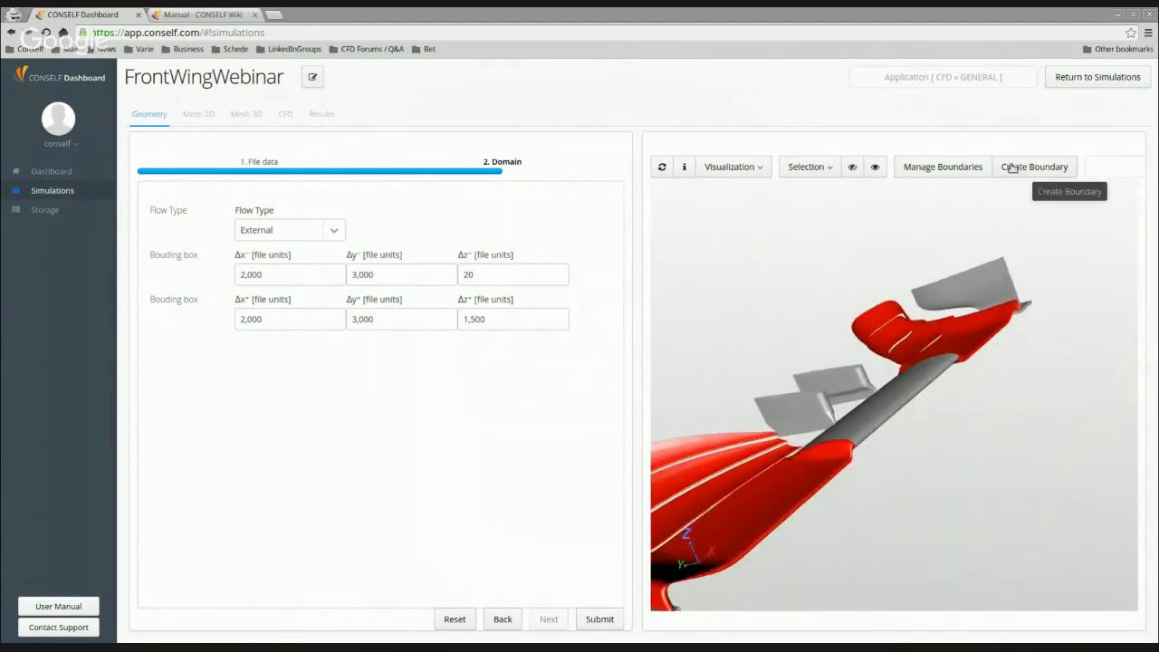
left_click(1013, 168)
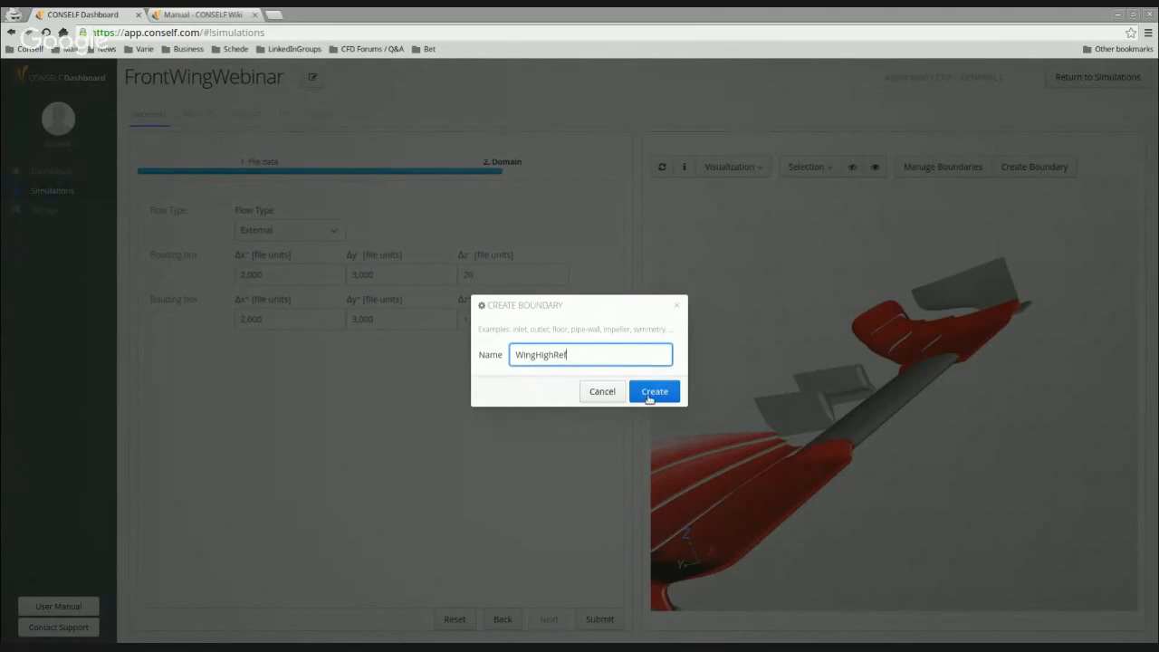
type("WingHighRef")
left_click(651, 394)
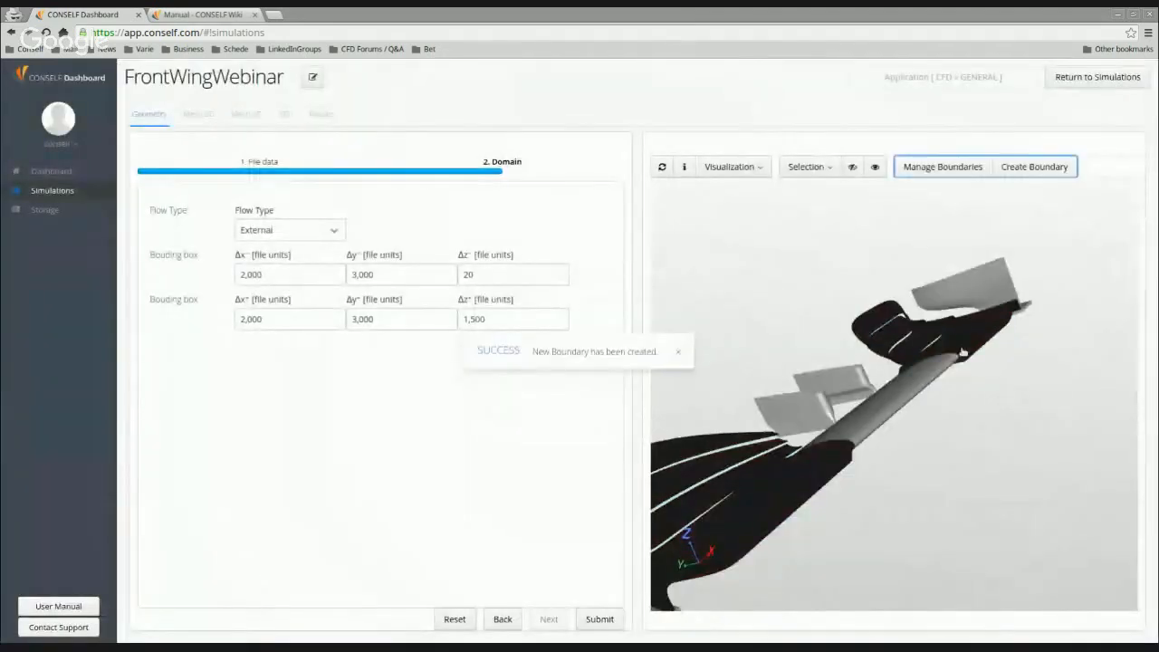
Hide all faces already assigned to boundaries so only the unassigned wing parts are displayed.
scroll(963, 352, "down", 1)
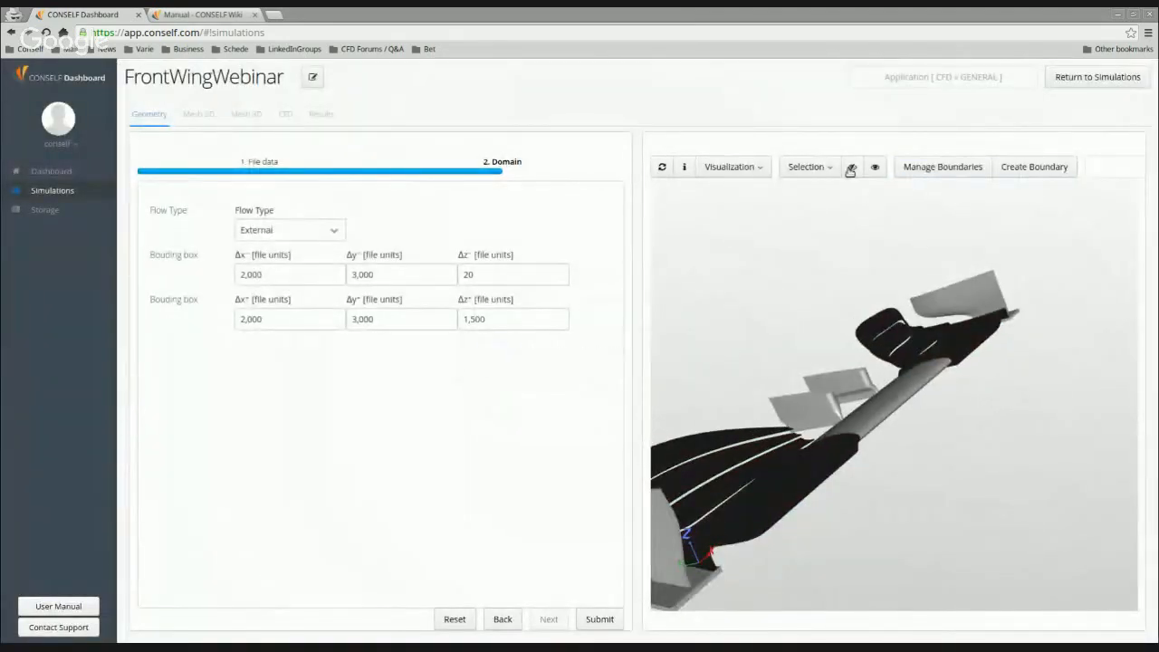
left_click(812, 168)
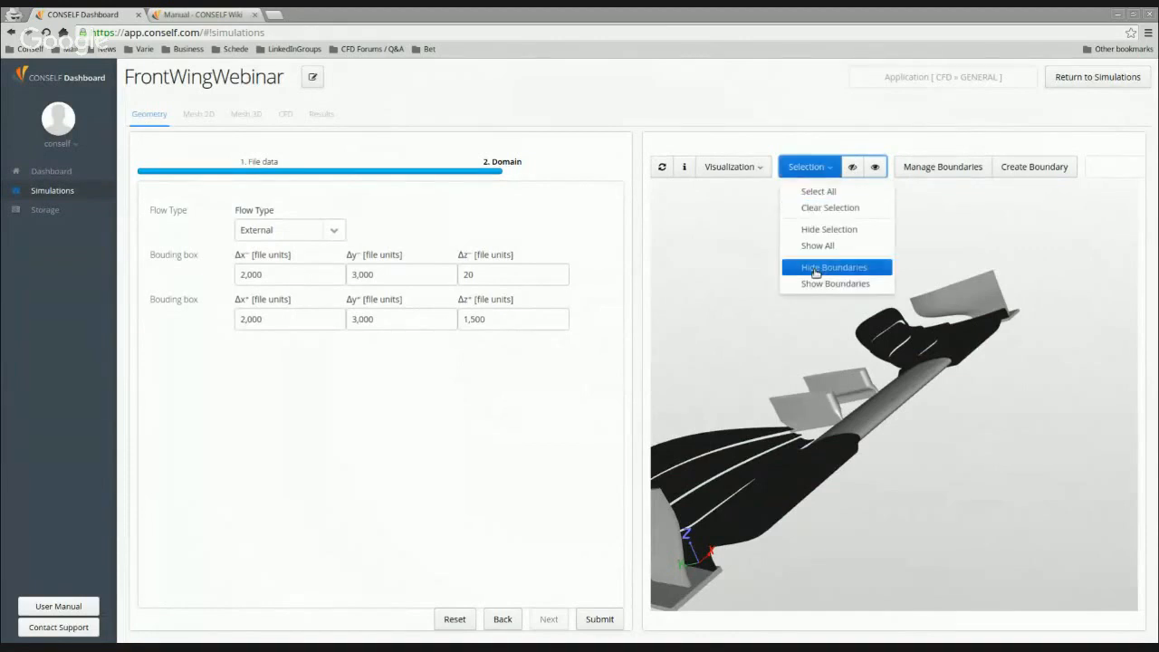
left_click(816, 272)
left_click_drag(958, 389, 911, 461)
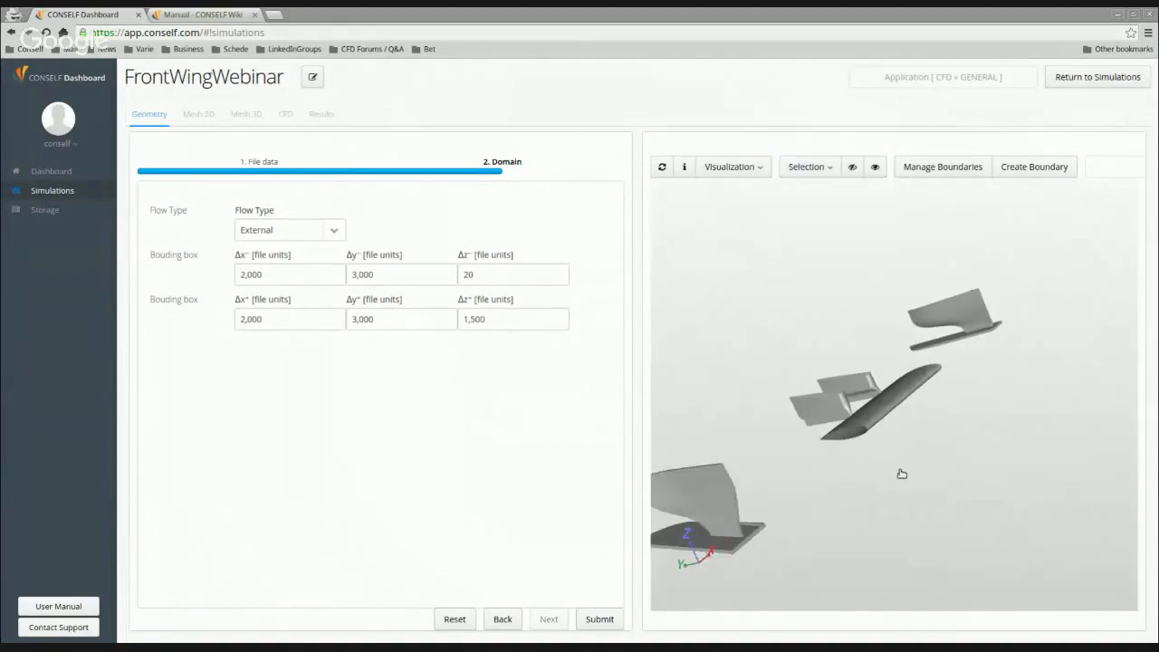
Select all remaining visible faces and create a boundary named WingLowRef from them.
left_click(818, 170)
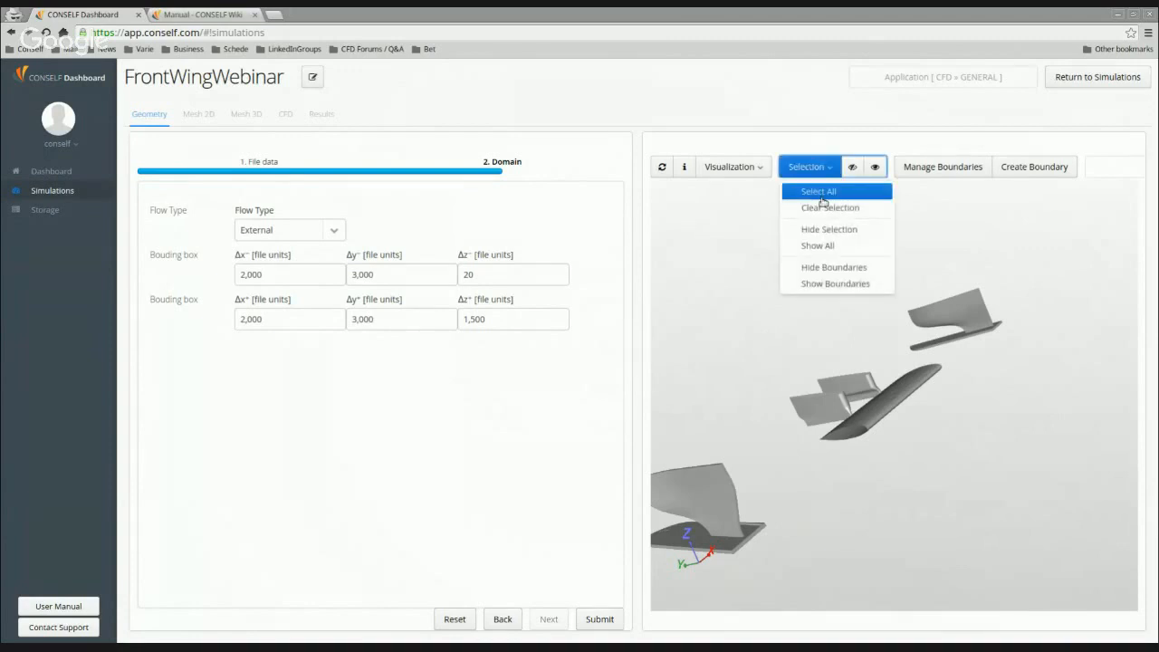
left_click(821, 193)
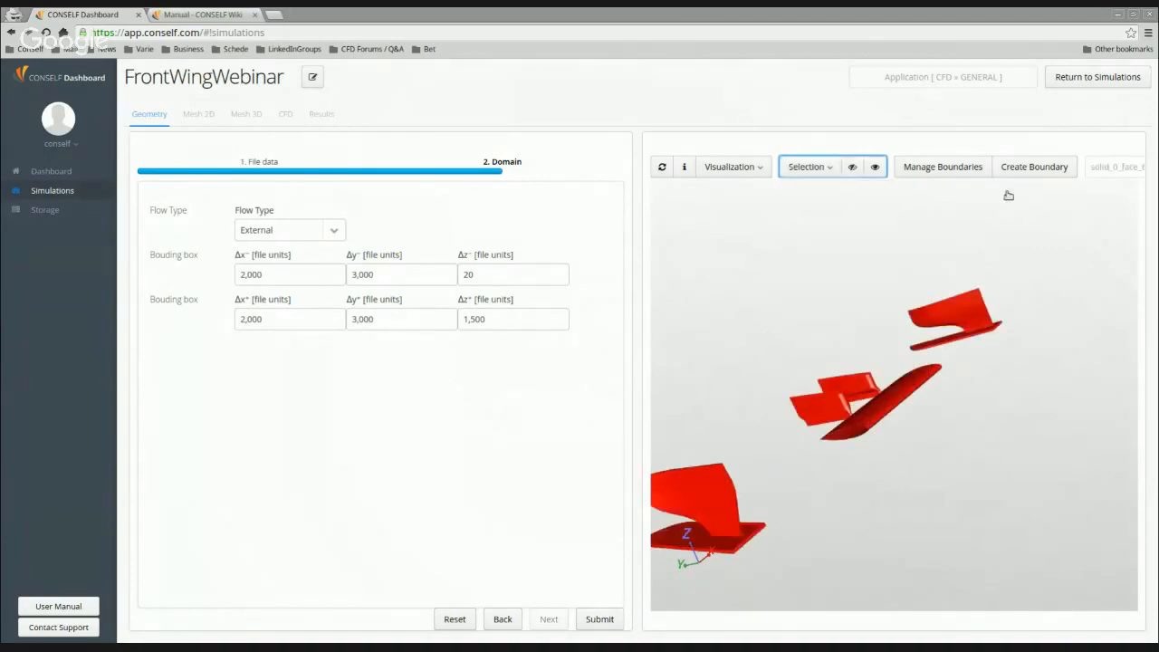
left_click(1049, 168)
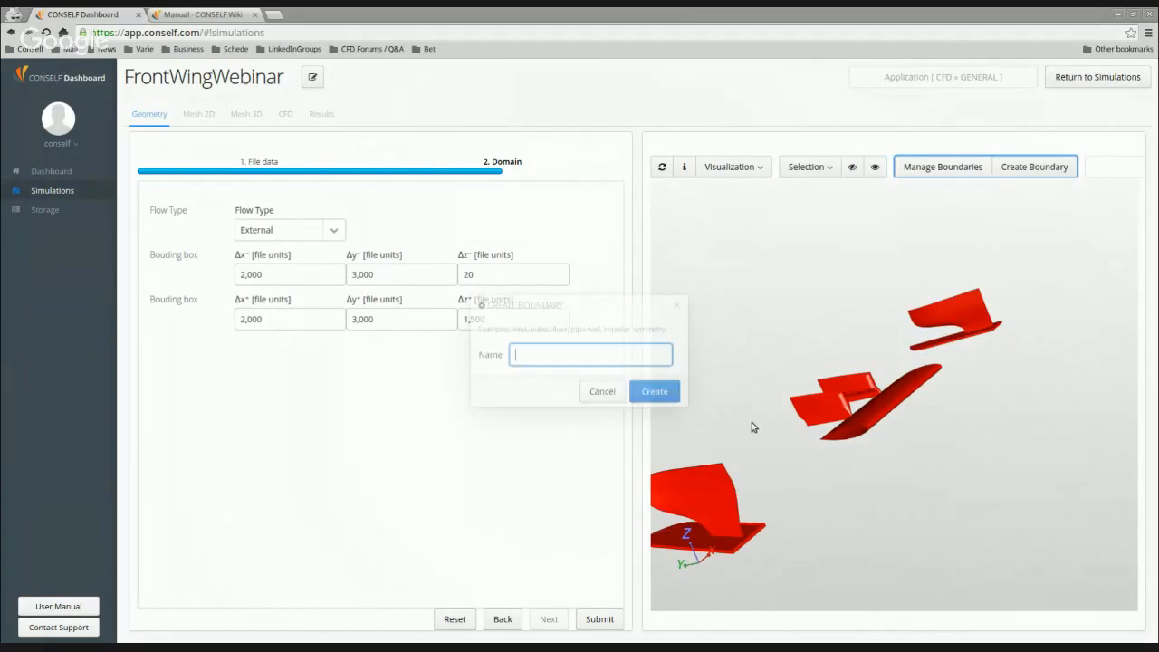
type("WingLowRef")
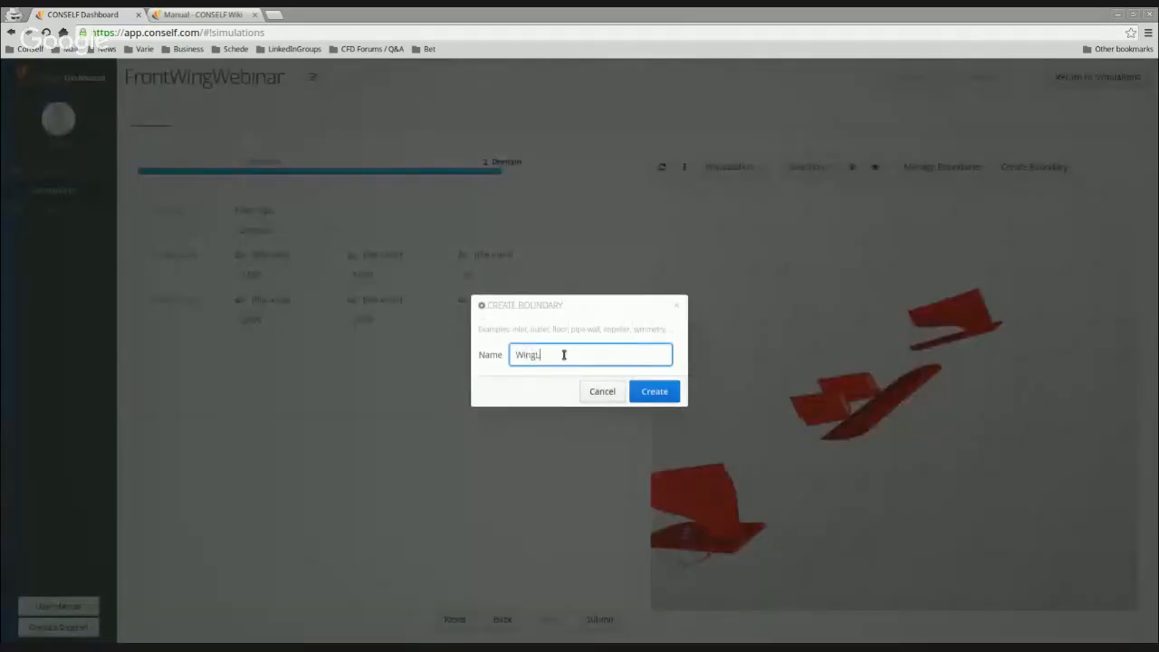
left_click(641, 391)
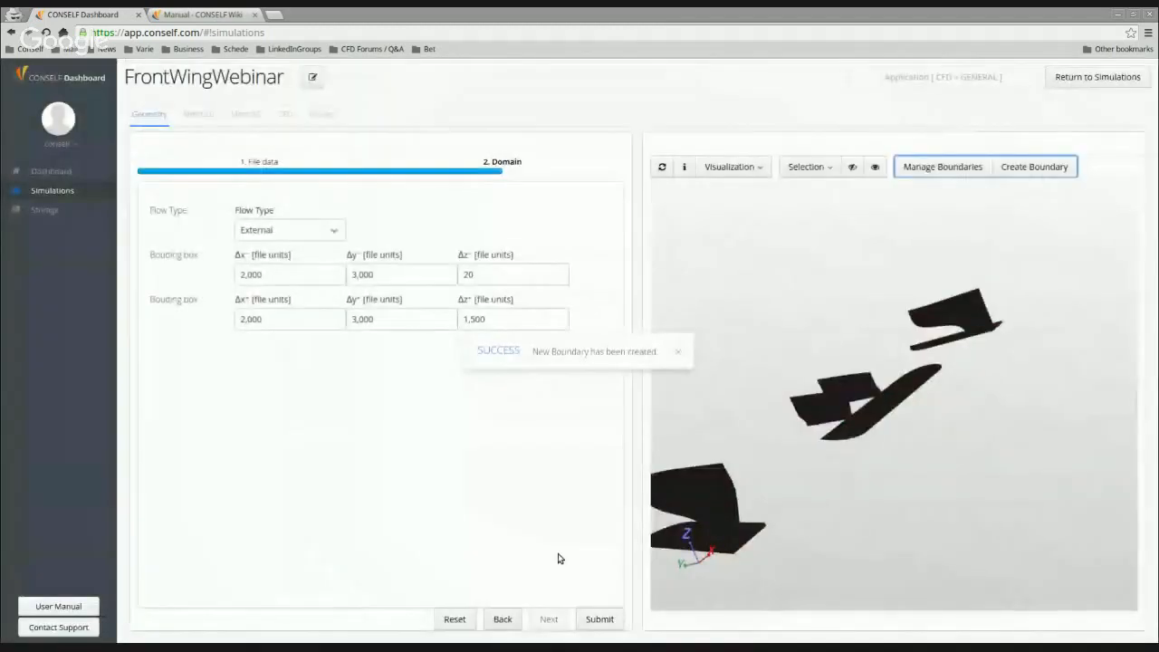
Show the hidden boundaries again and review the list of defined boundaries.
left_click(803, 170)
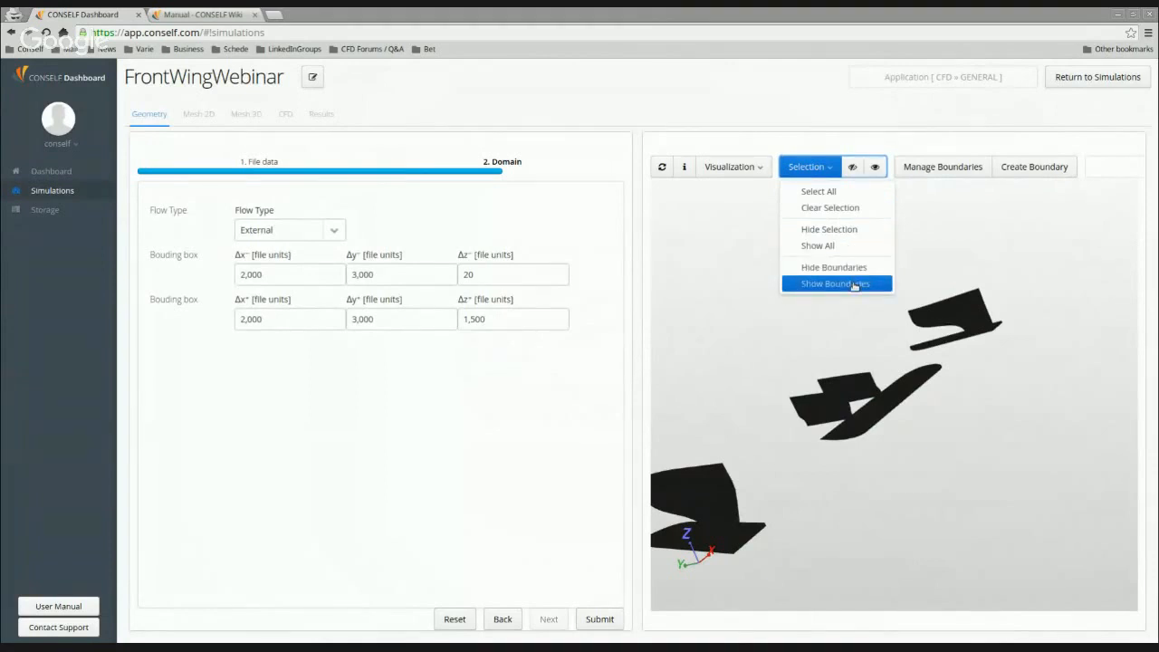
left_click(851, 284)
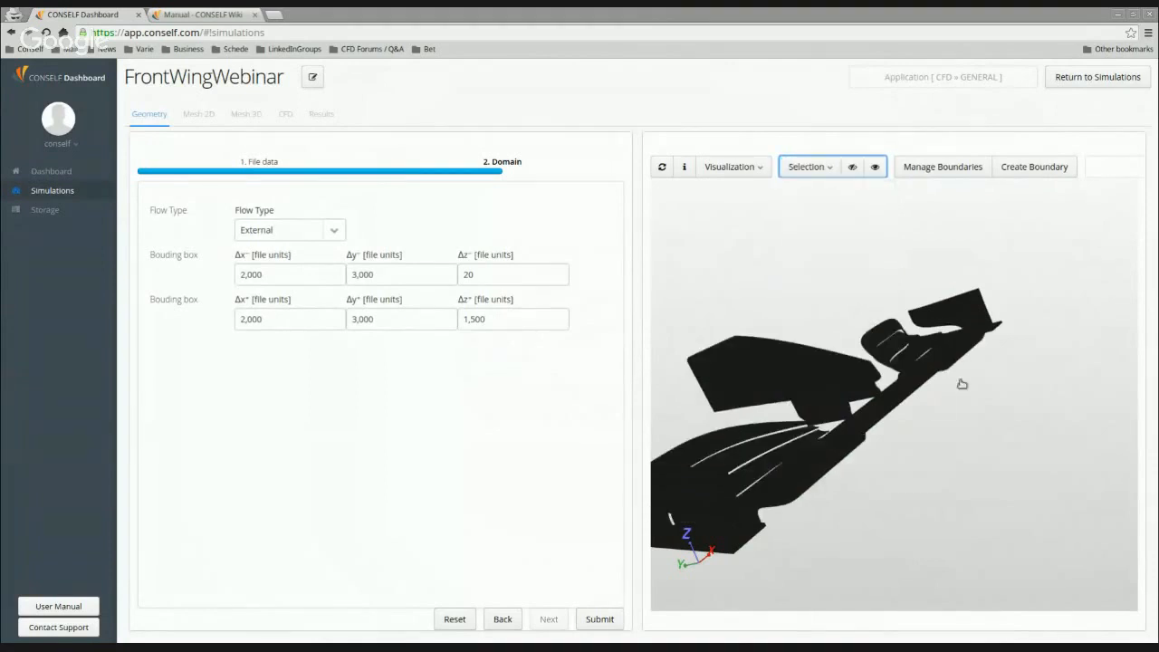
left_click(946, 166)
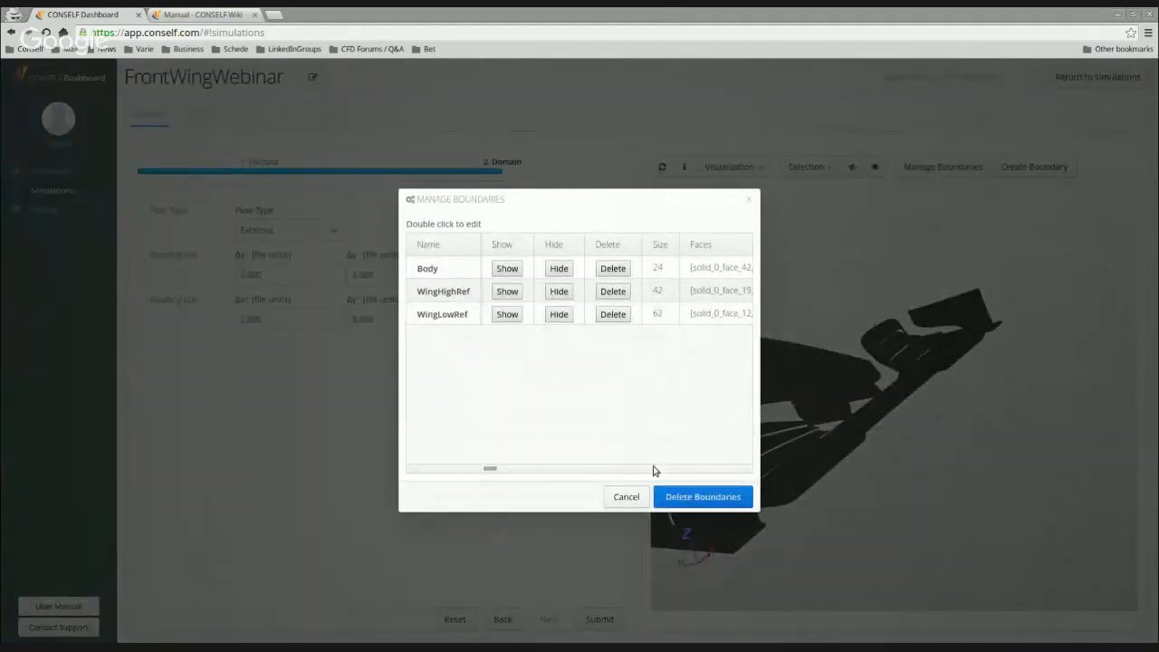
left_click_drag(489, 472, 444, 480)
left_click(630, 502)
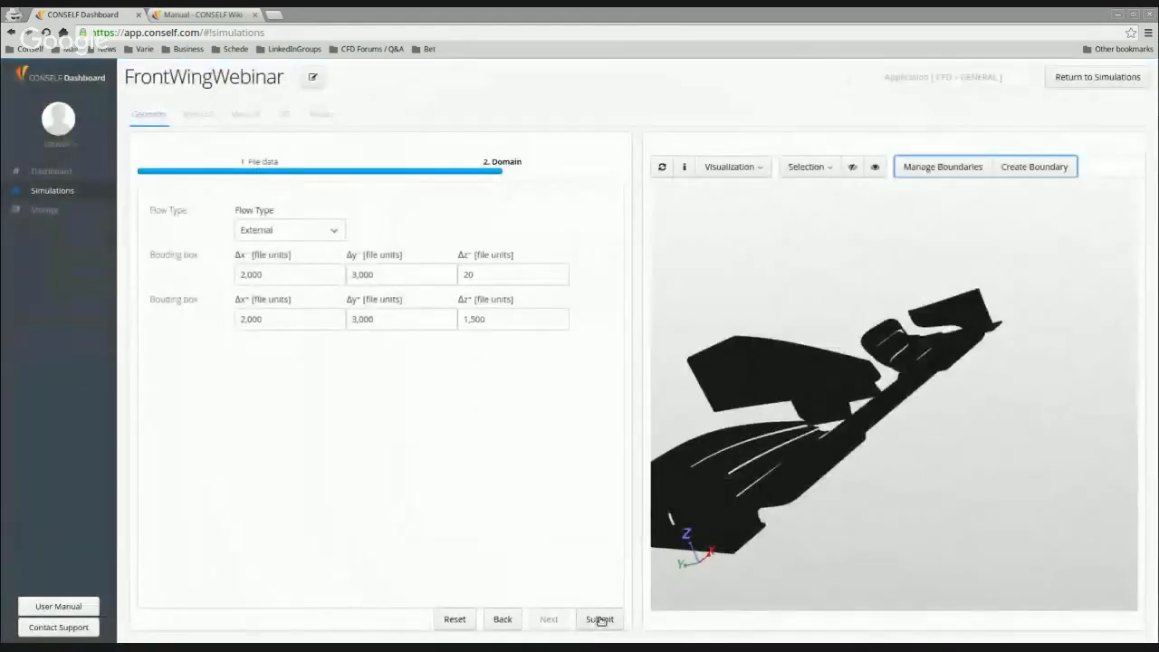
Submit the geometry and domain setup, and reopen the FrontWingWebinar case.
left_click(600, 621)
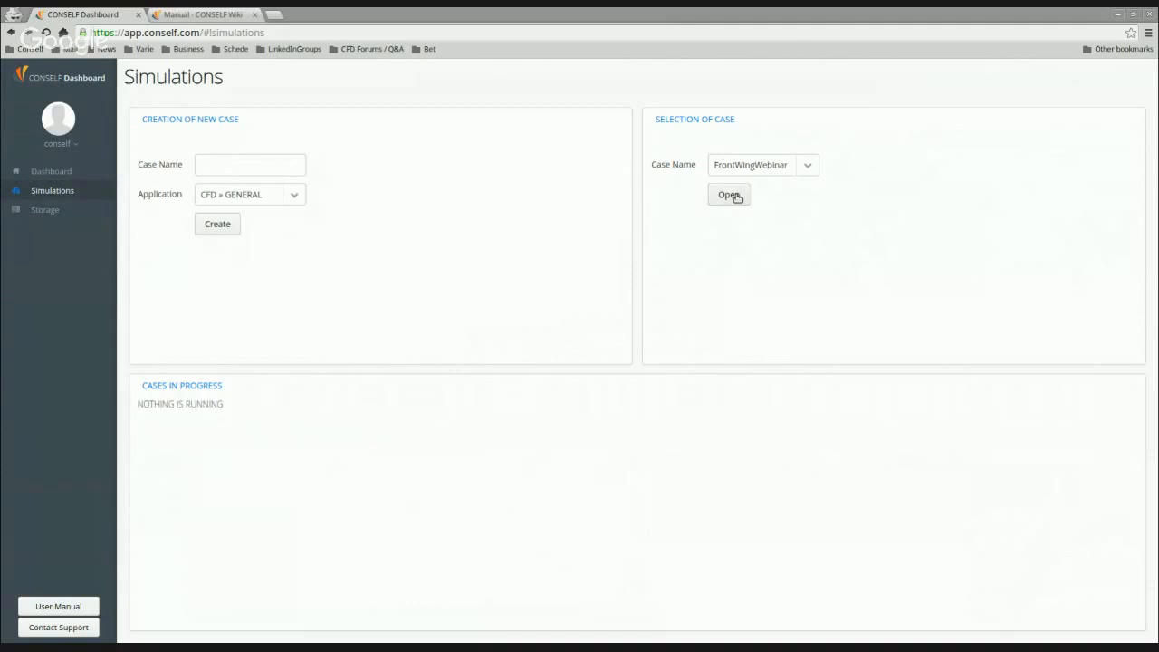
left_click(735, 195)
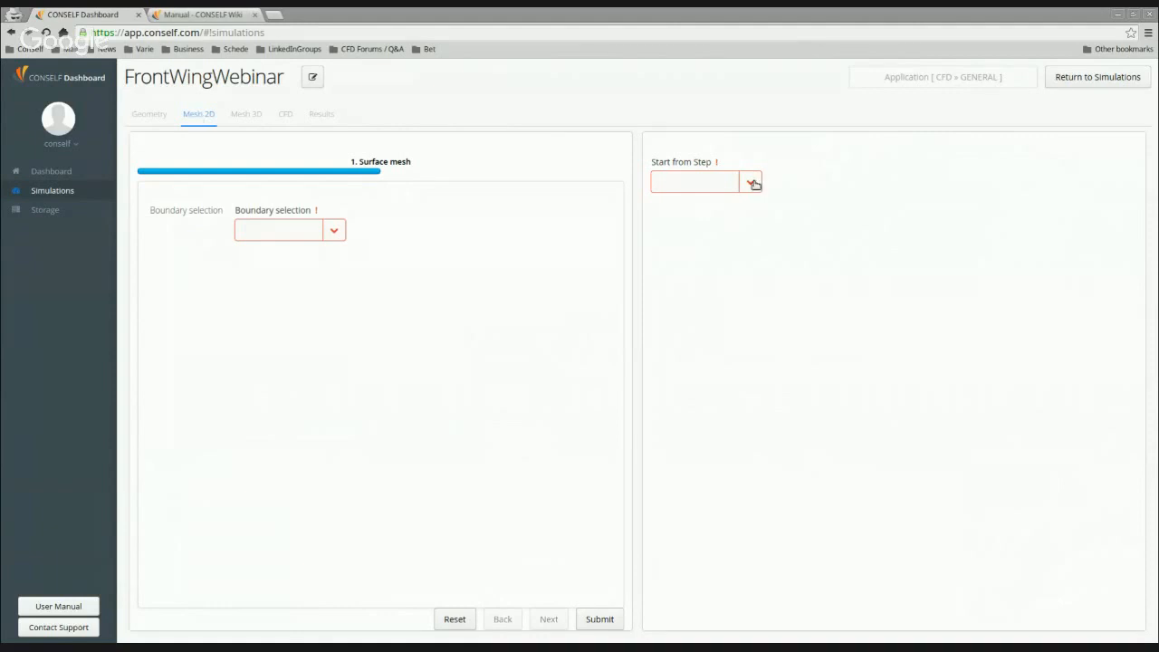
Start the surface mesh from the GEOMETRY_2016-05-05_14:25 step and view the domain box in 3D.
left_click(752, 183)
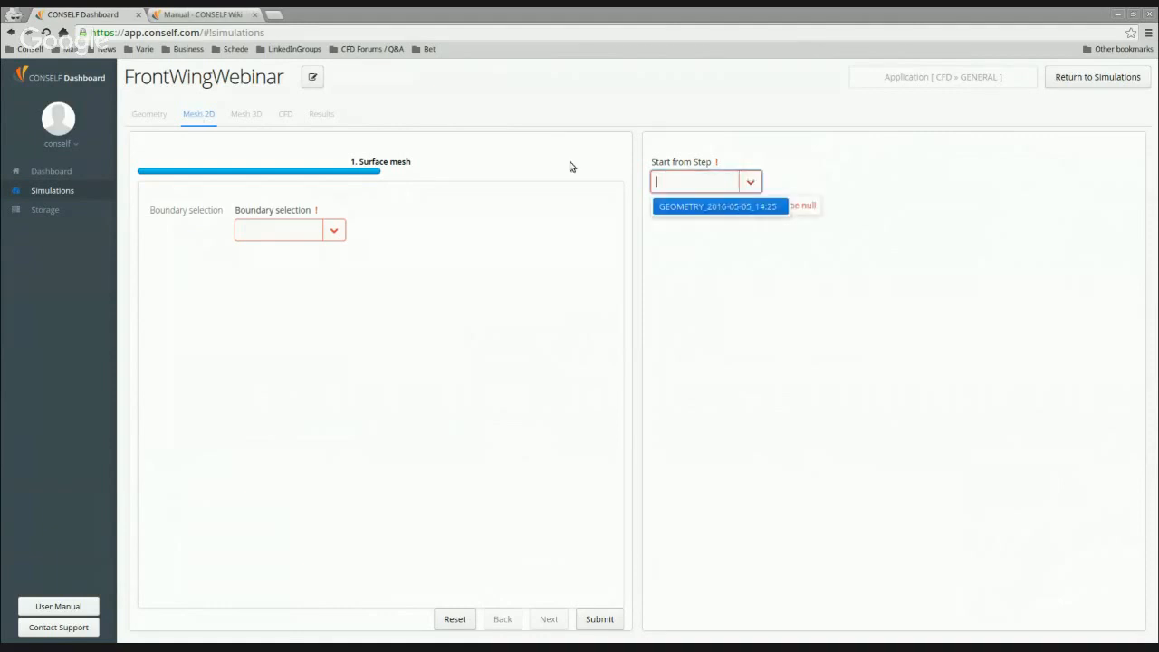
left_click(706, 284)
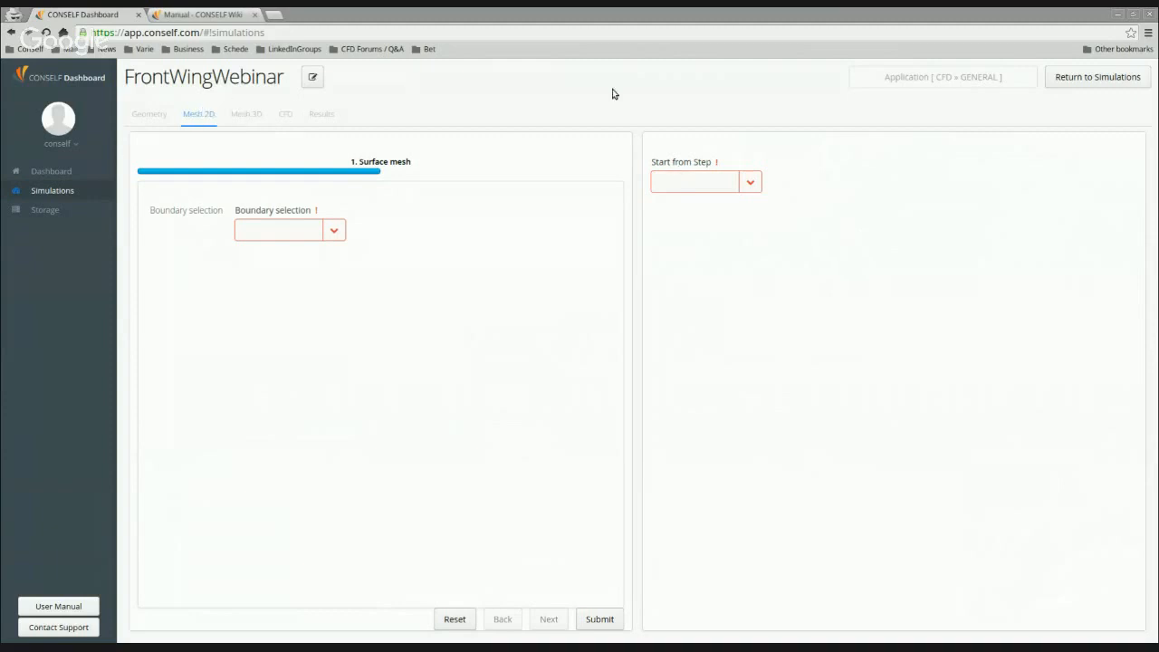
left_click(752, 183)
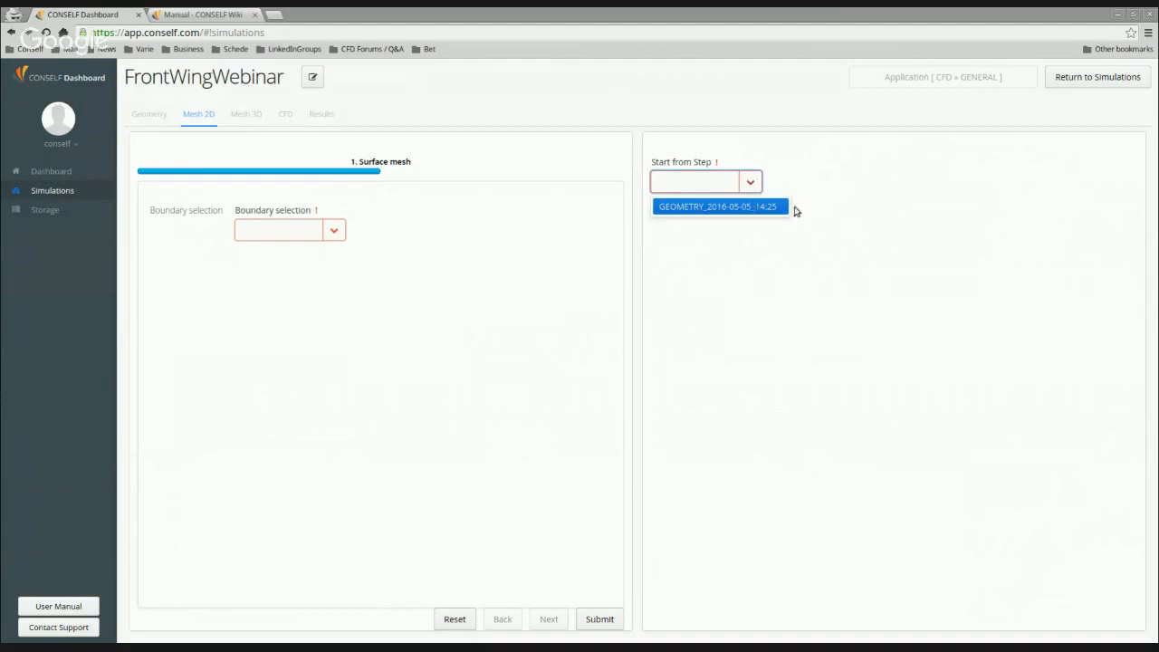
left_click(695, 218)
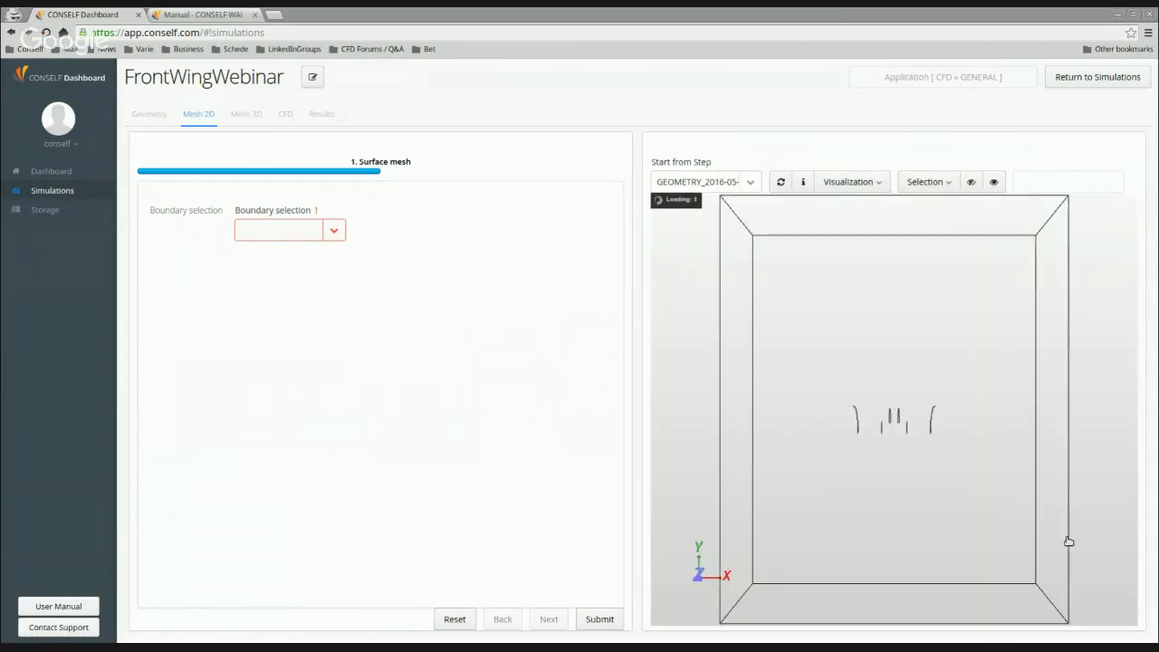
left_click_drag(1013, 480, 960, 468)
left_click(800, 467)
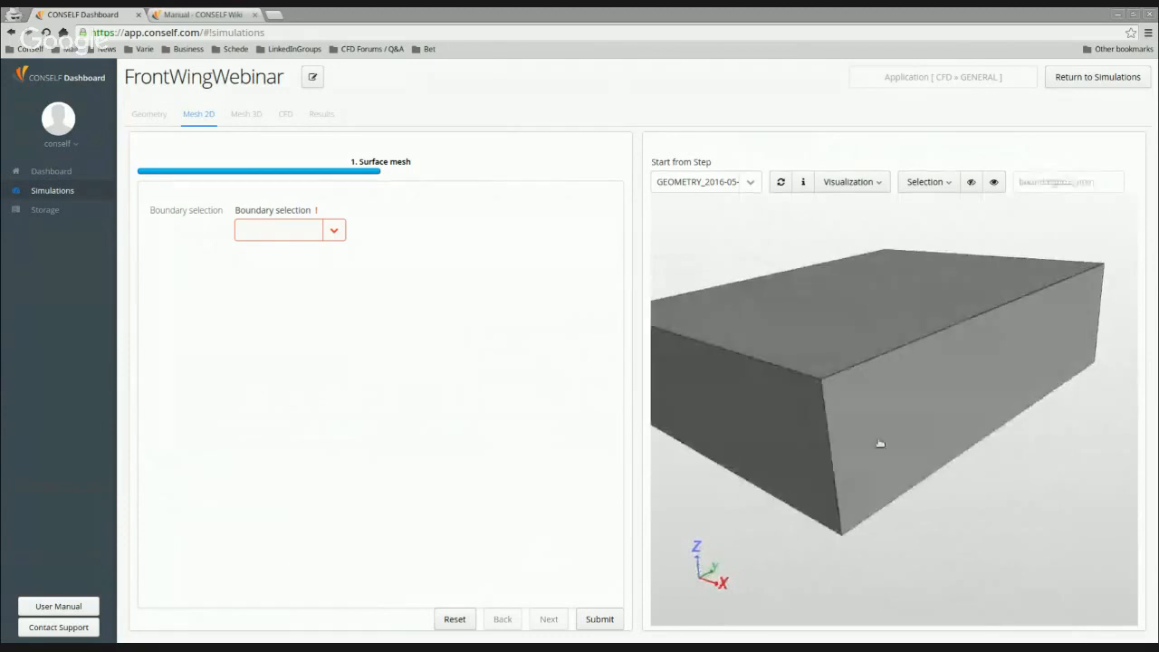
Hide the top and side faces of the domain box to expose the wing on the floor.
left_click(881, 443)
left_click(844, 347)
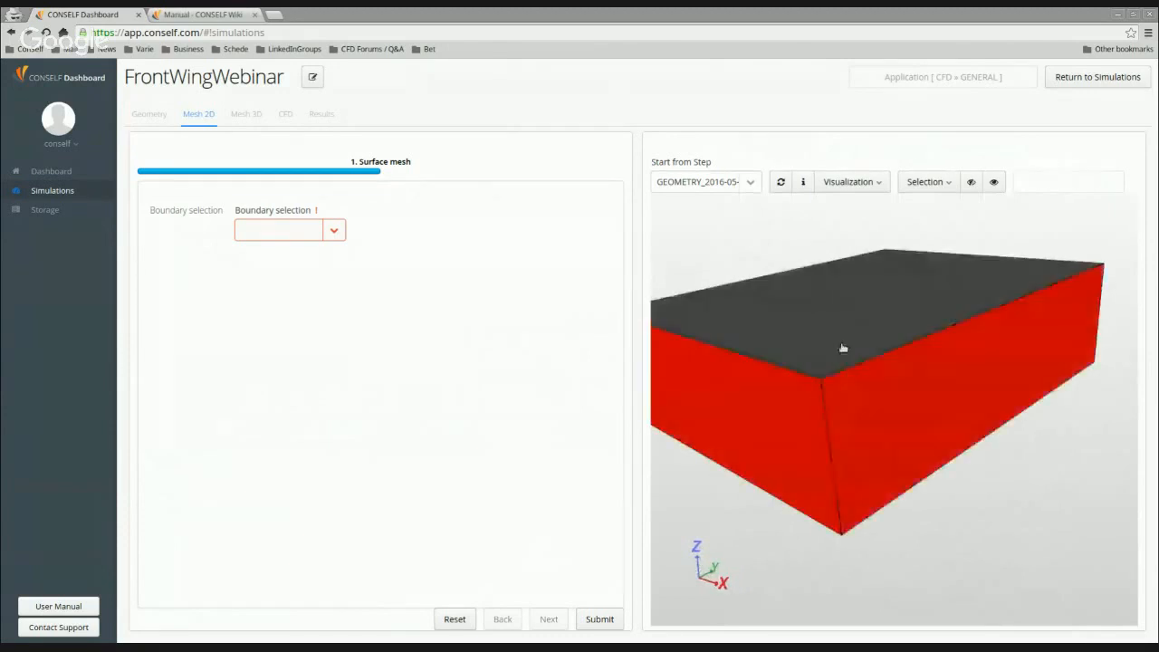
left_click(971, 182)
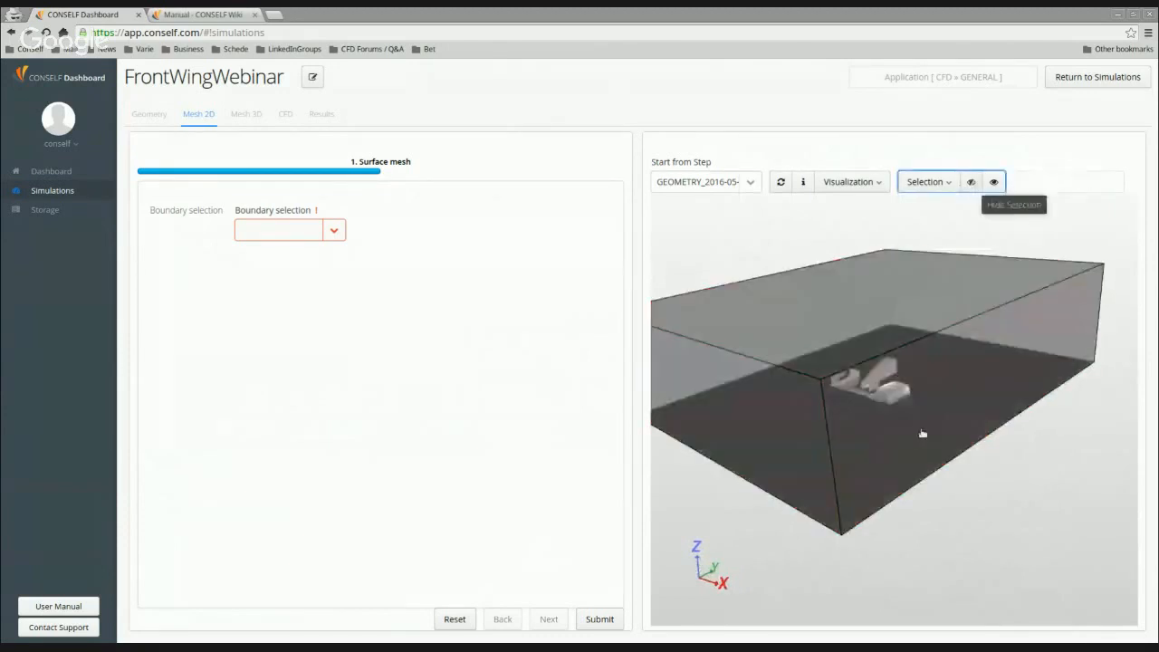
left_click(994, 182)
left_click(1018, 460)
left_click_drag(1018, 460, 1039, 537)
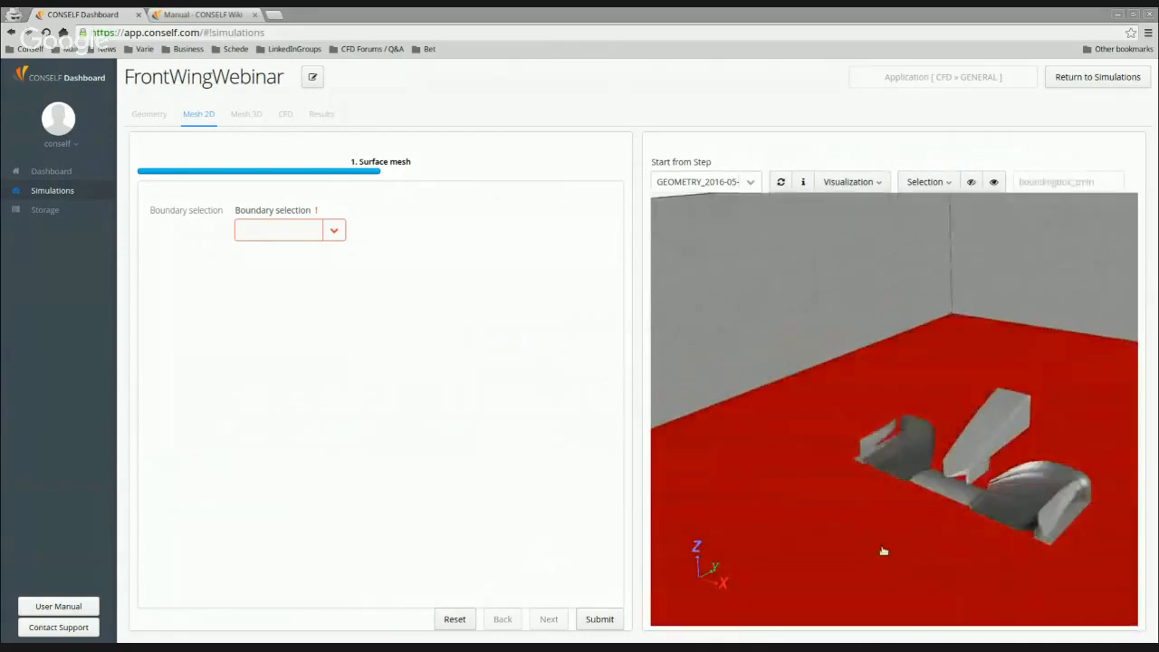
Identify the Body and WingHighRef boundaries by selecting them on the model, then view the whole domain.
left_click(974, 453)
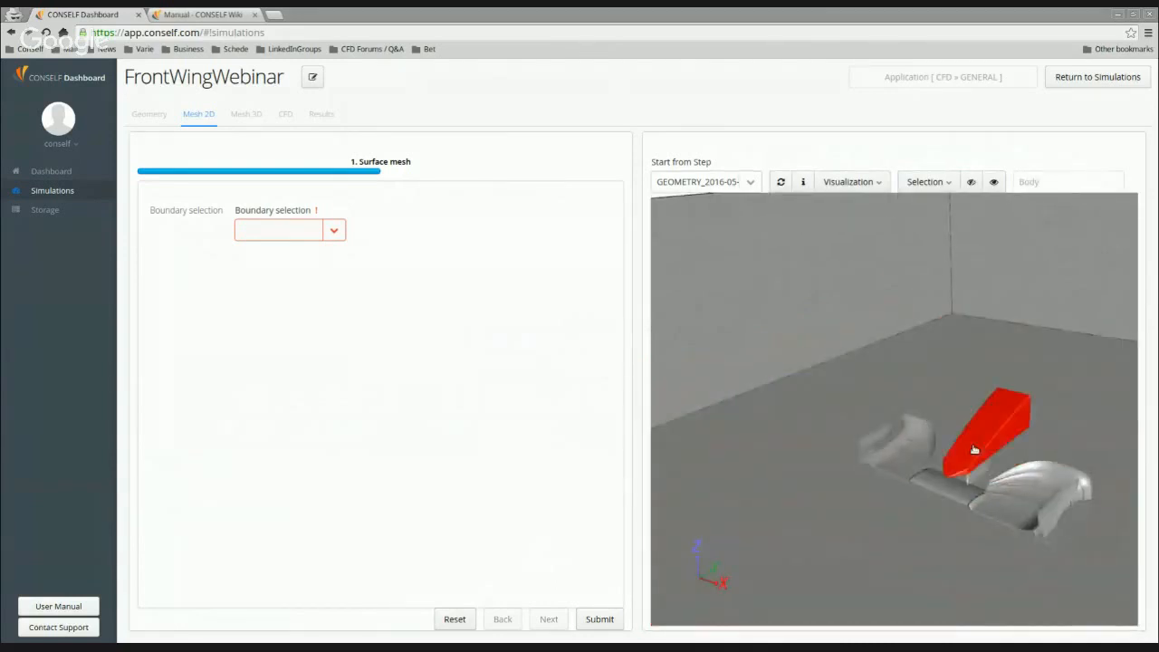
left_click(894, 455)
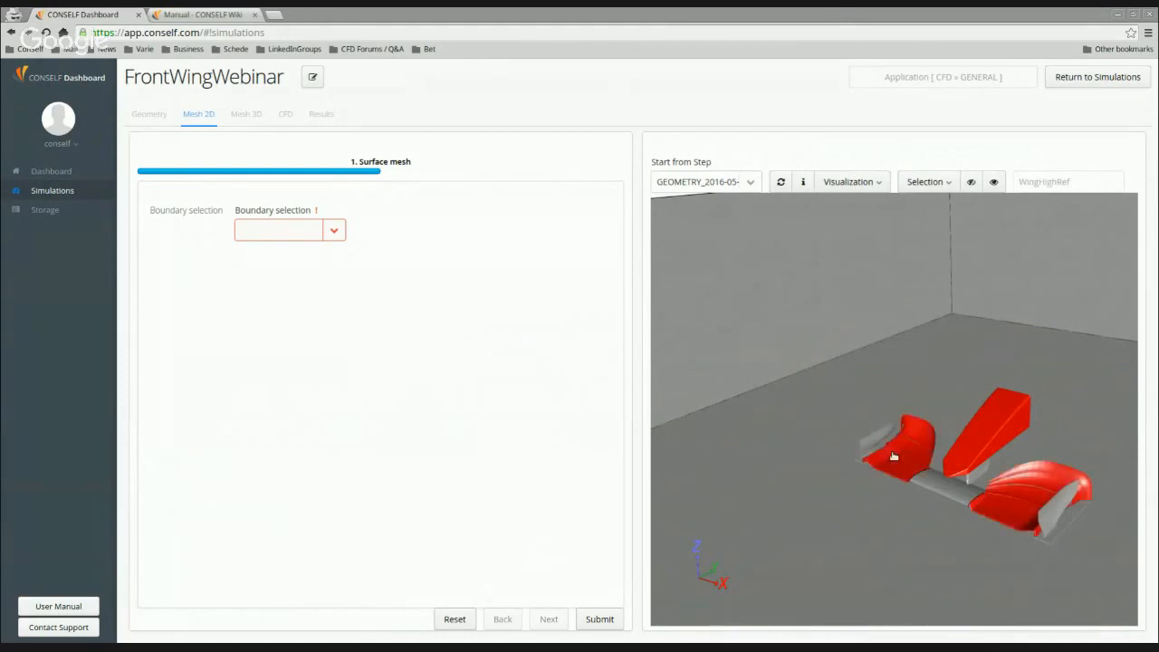
left_click(986, 432)
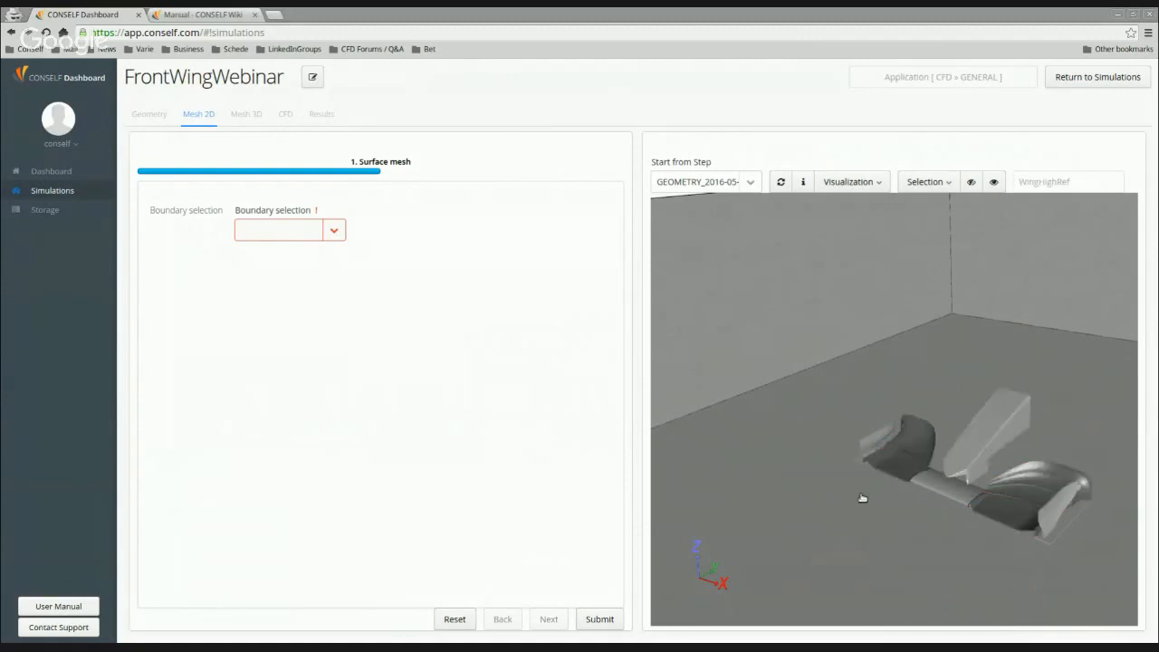
left_click_drag(808, 577, 800, 404)
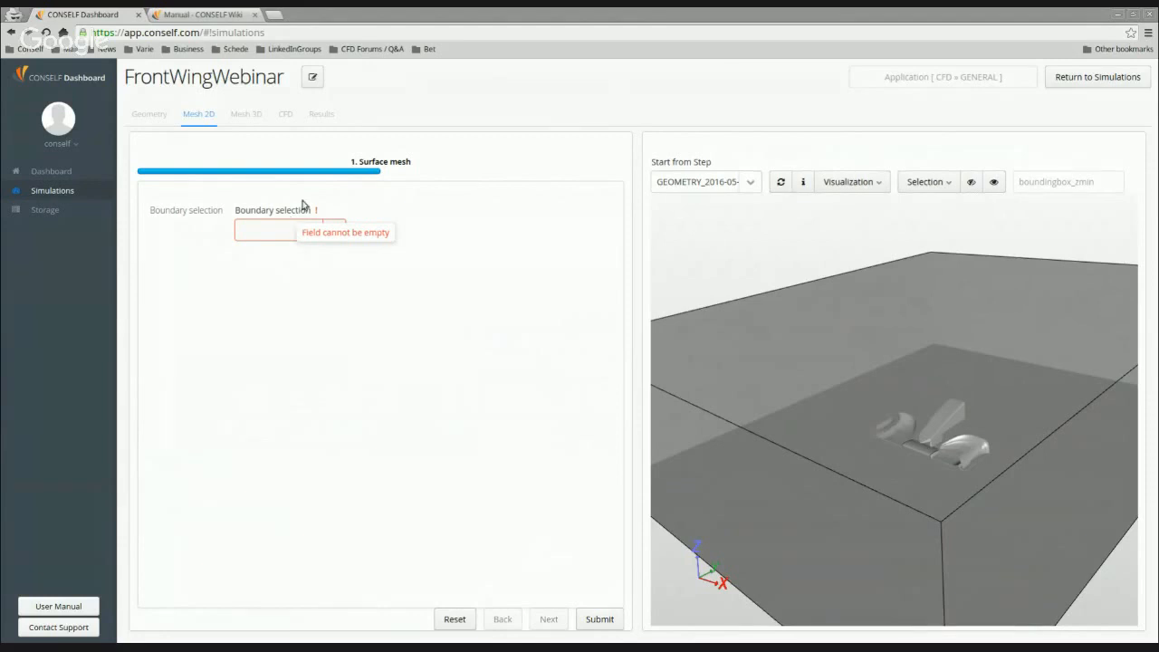
Choose the Body boundary for the surface mesh and review its uniformity level.
left_click(343, 234)
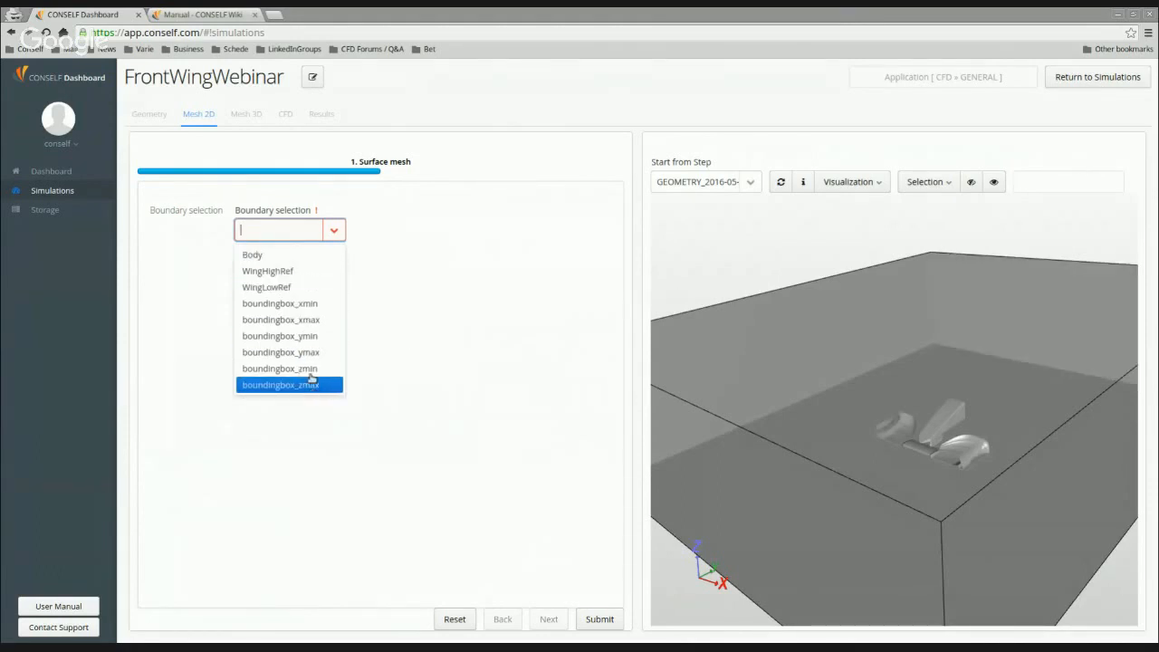
left_click(268, 258)
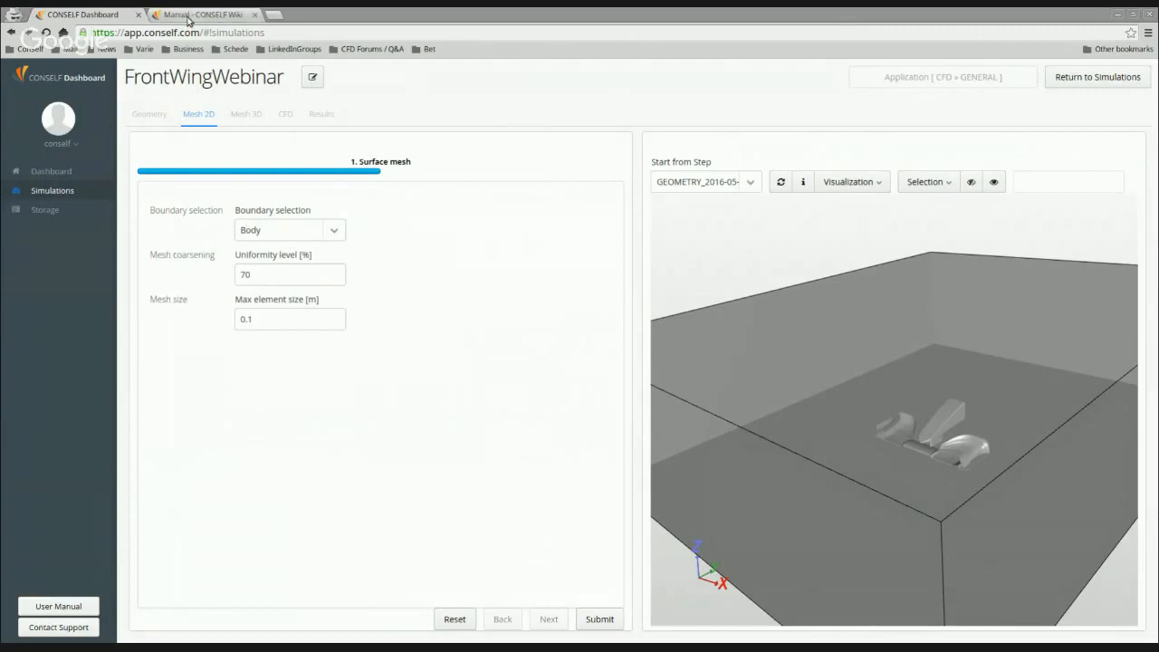
double_click(252, 273)
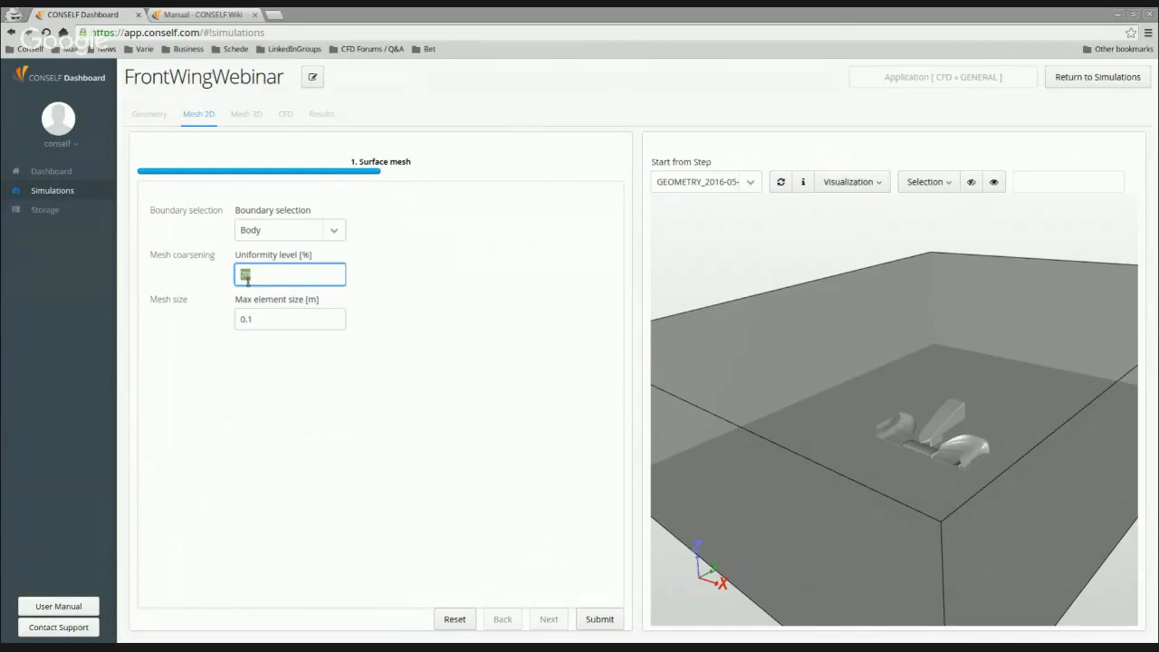
left_click(255, 275)
left_click_drag(272, 274, 218, 281)
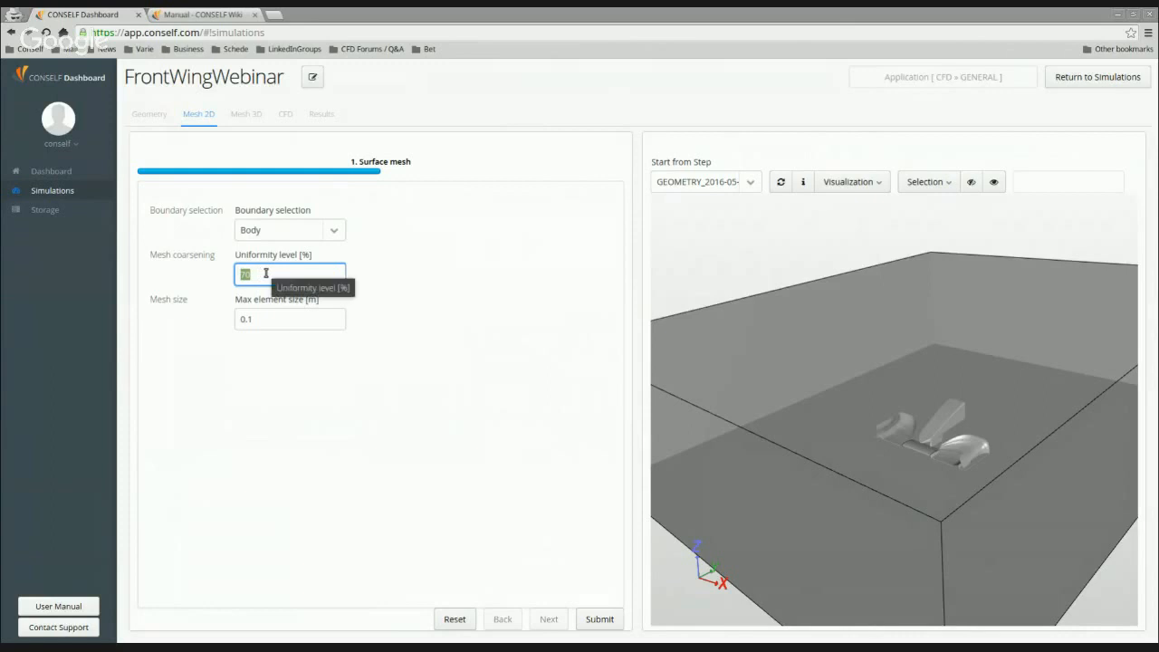
left_click(262, 355)
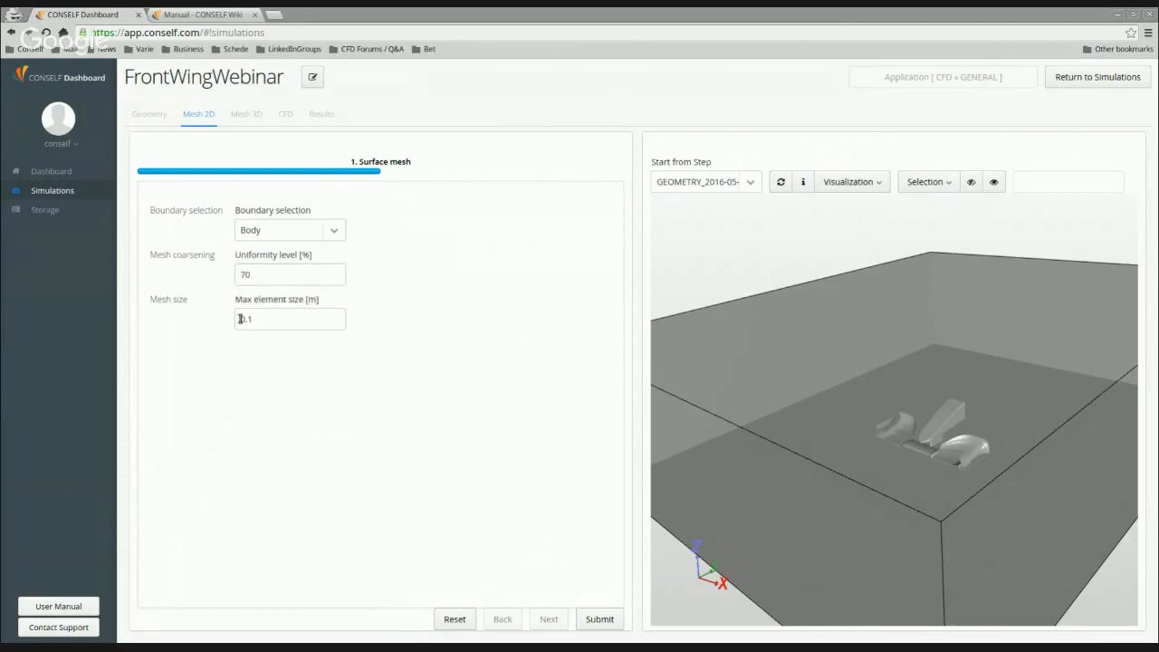
Set Body's max element size to 0.01 m and check the overall size in the geometry info.
left_click(335, 233)
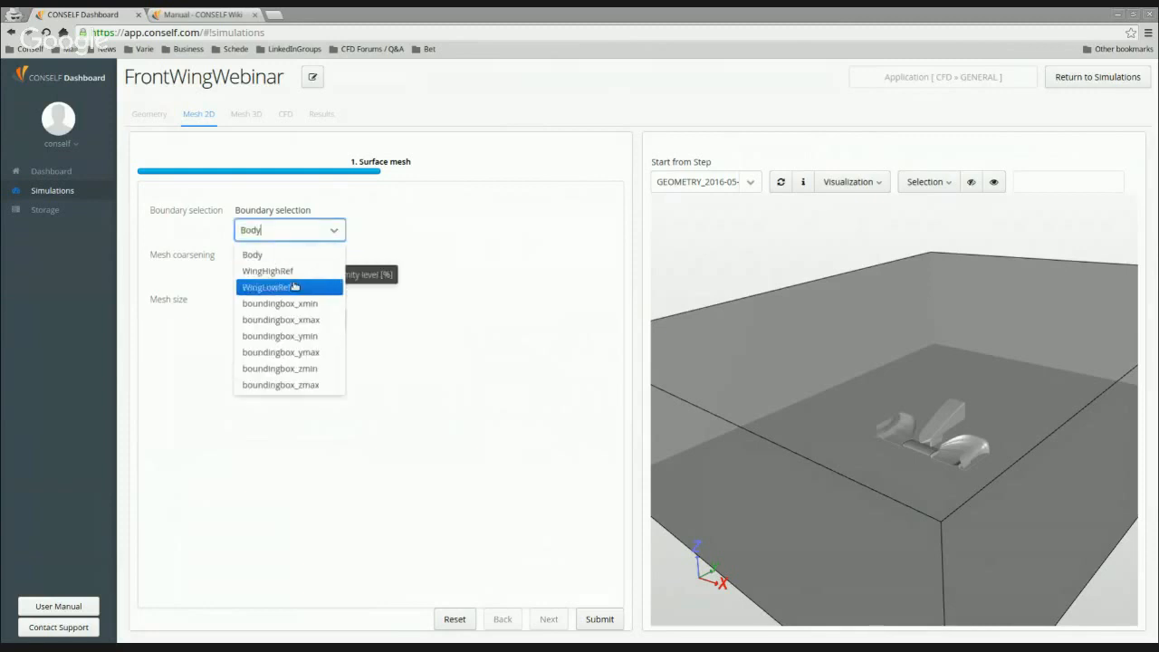
left_click(255, 322)
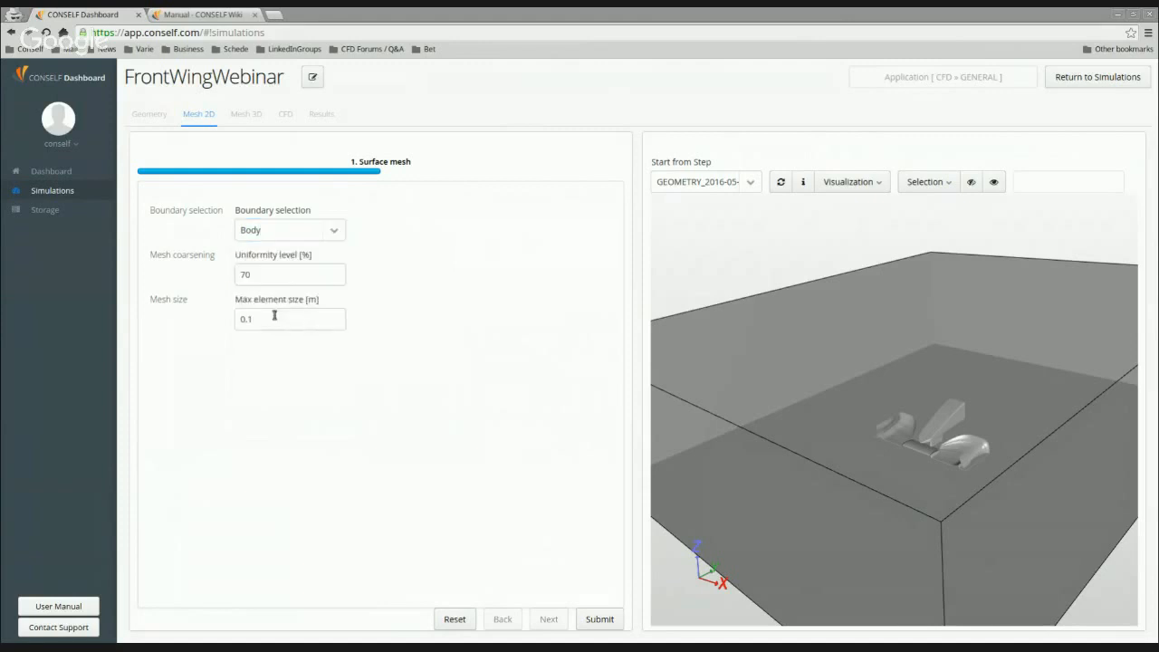
left_click_drag(274, 317, 204, 313)
type("0.0")
left_click_drag(308, 295, 317, 297)
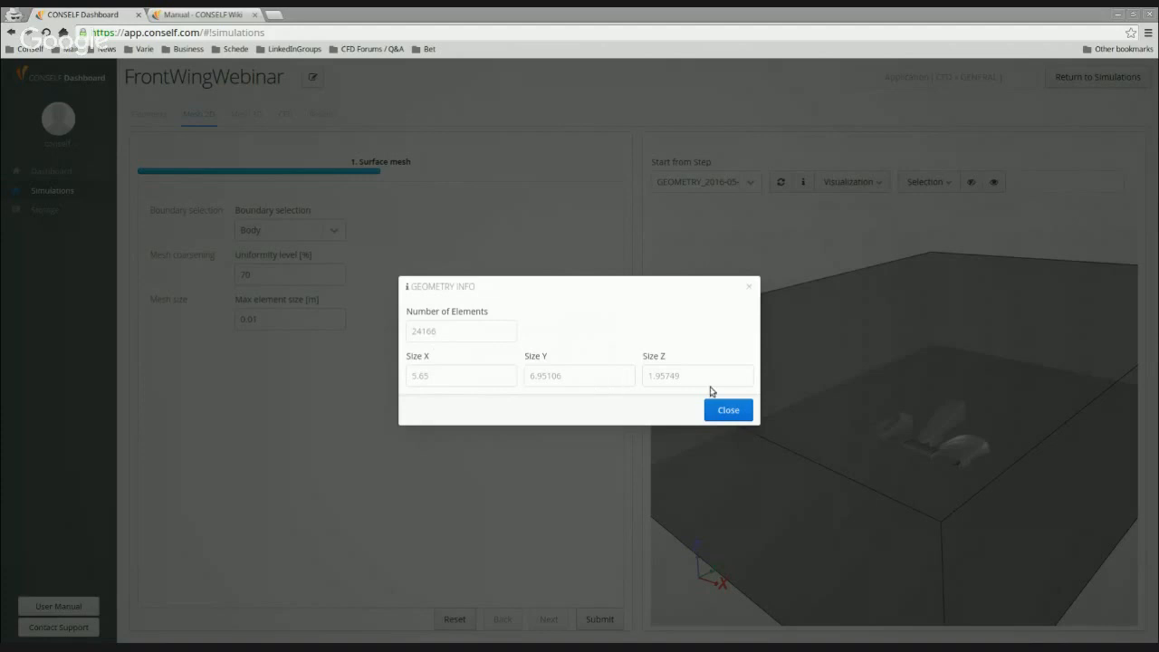
left_click(747, 290)
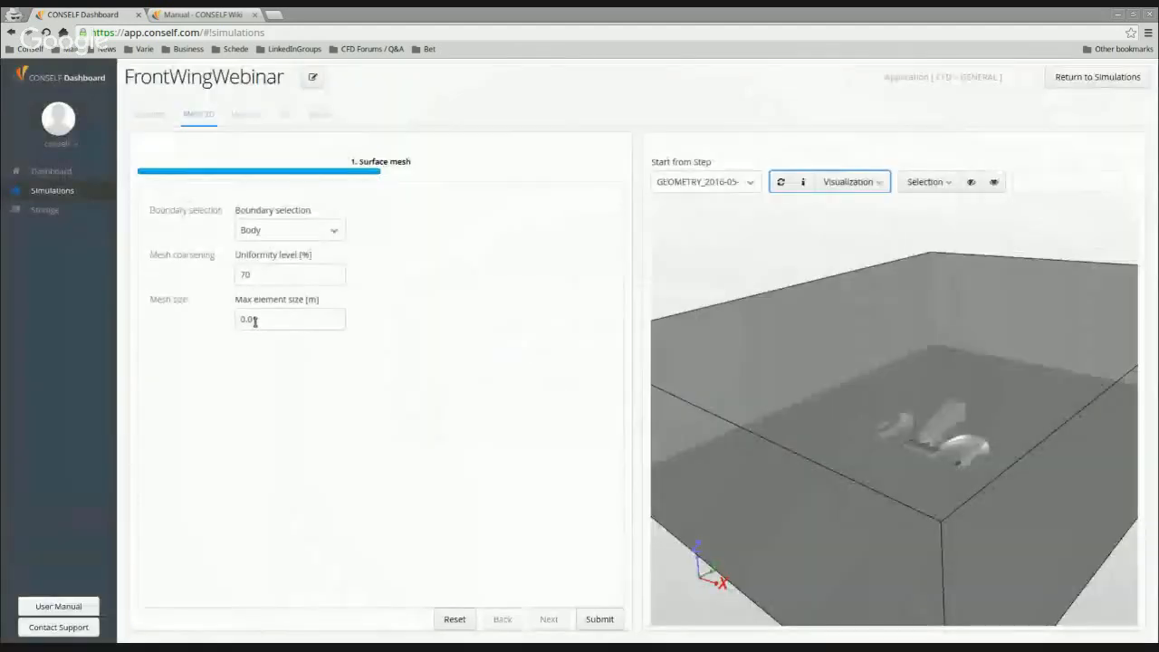
Set the max element size of the WingHighRef boundary to 0.01 m.
left_click(337, 233)
left_click(290, 269)
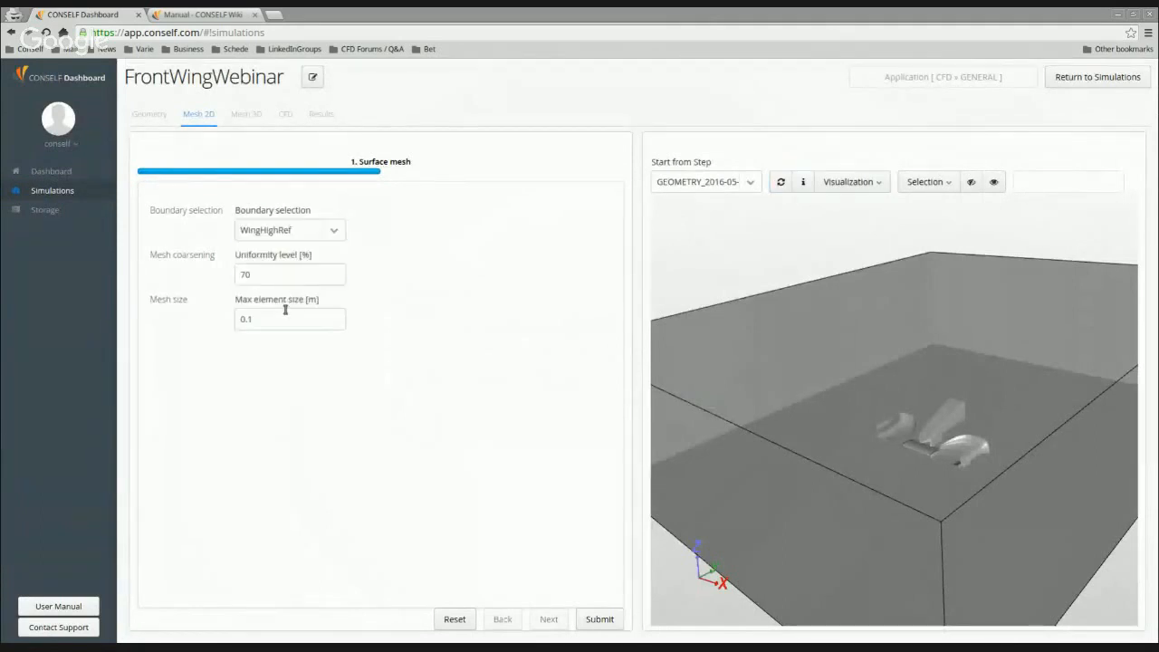
left_click_drag(285, 310, 227, 321)
type("0.01")
Set the max element size of the WingLowRef boundary to 0.01 m.
left_click(332, 233)
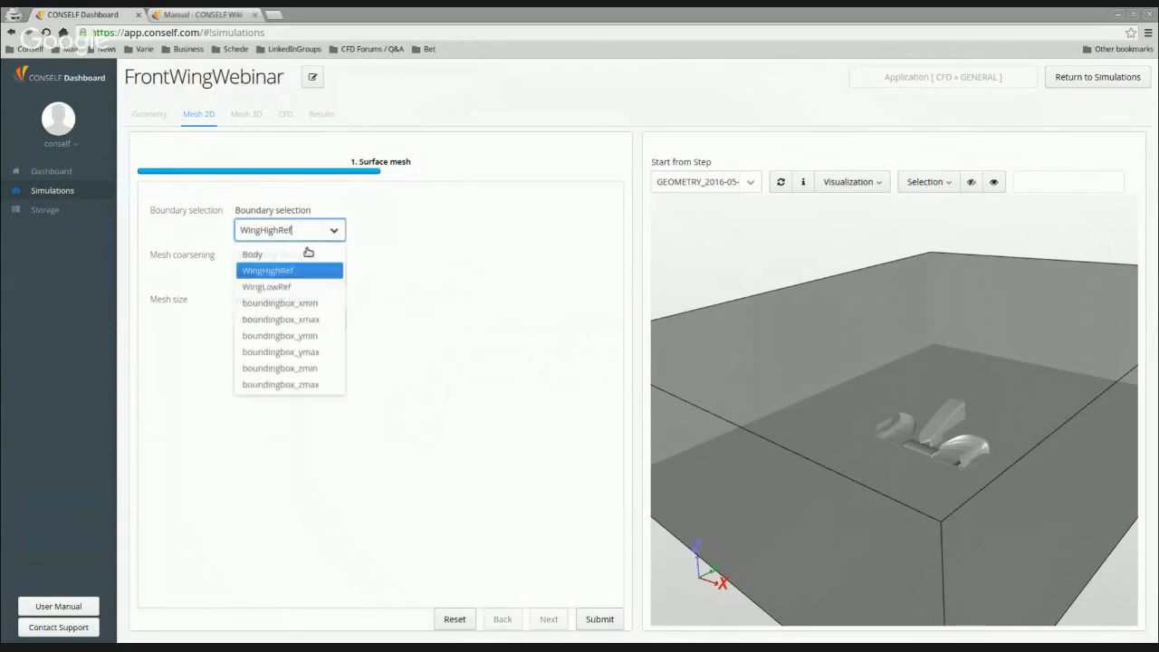
left_click(272, 287)
left_click_drag(271, 318, 230, 318)
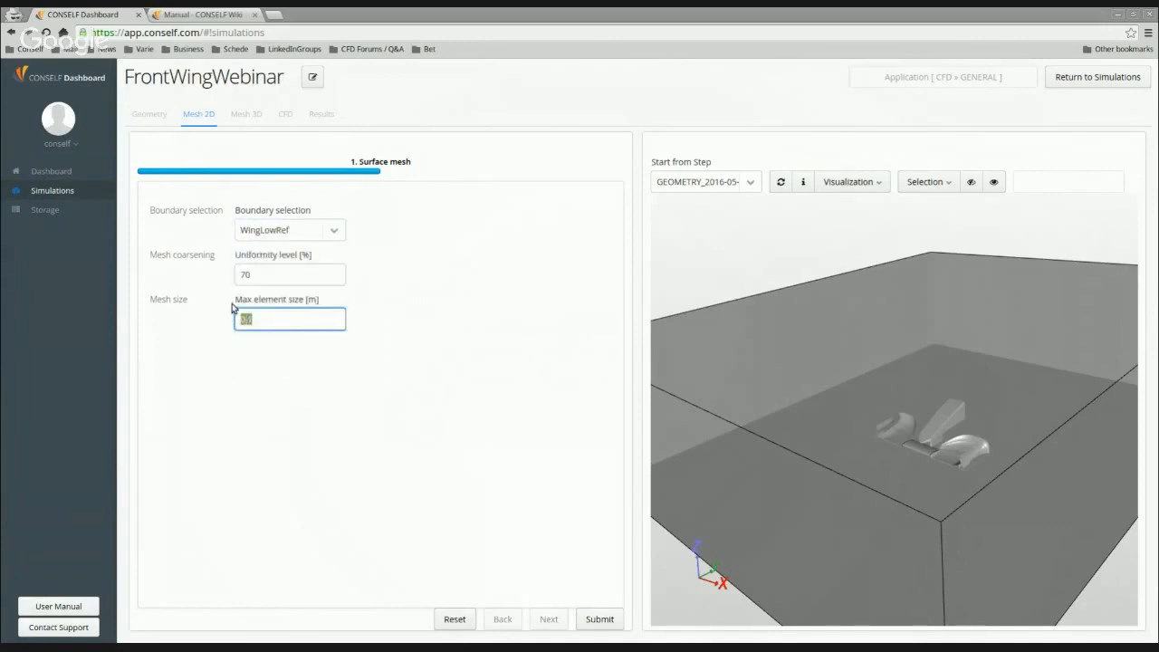
type("0.01")
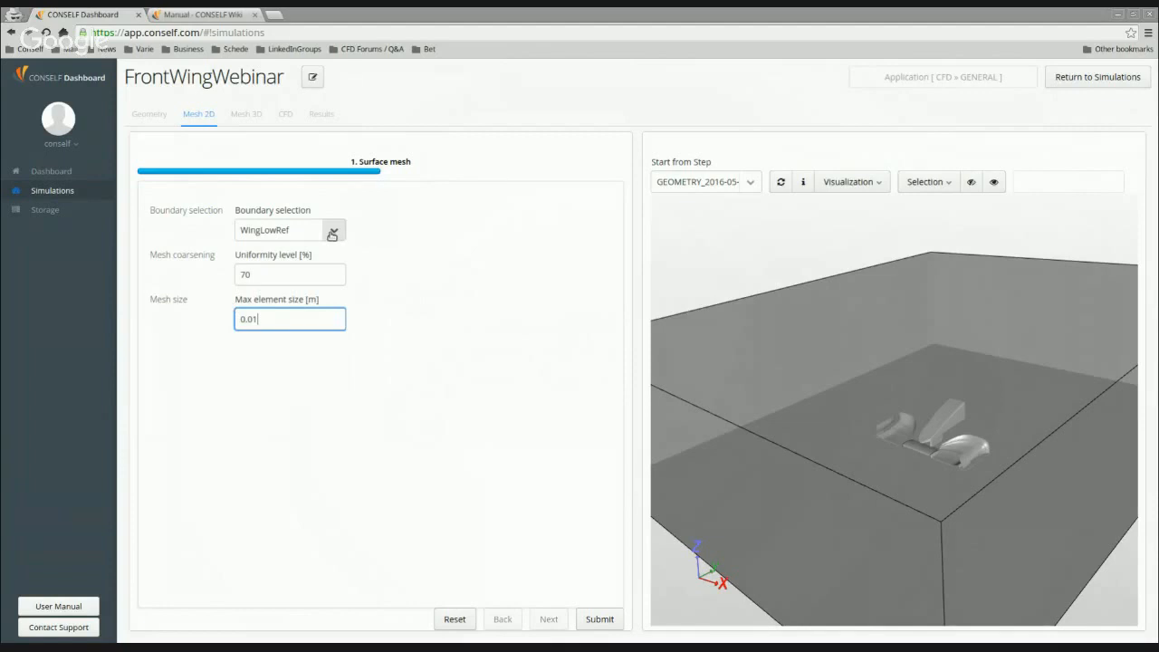
Display the mesh settings of the boundingbox_xmax boundary and submit the surface mesh.
left_click(333, 233)
left_click(278, 319)
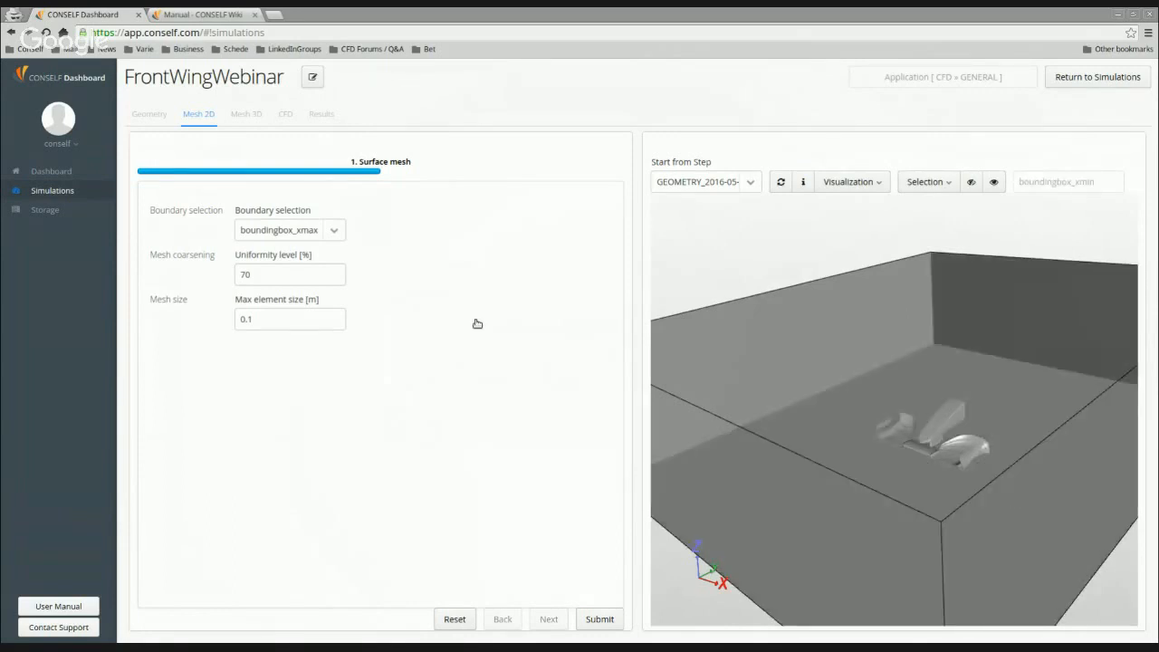
left_click(601, 622)
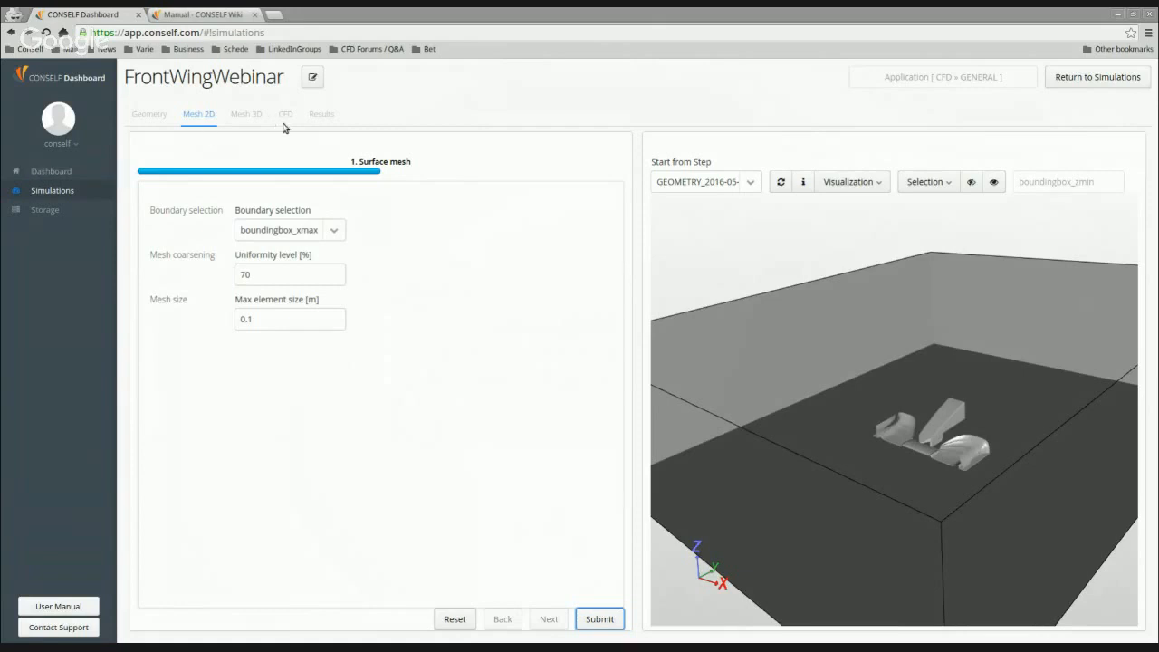
Return to the simulations overview and open the existing WindTunnel case.
left_click(45, 199)
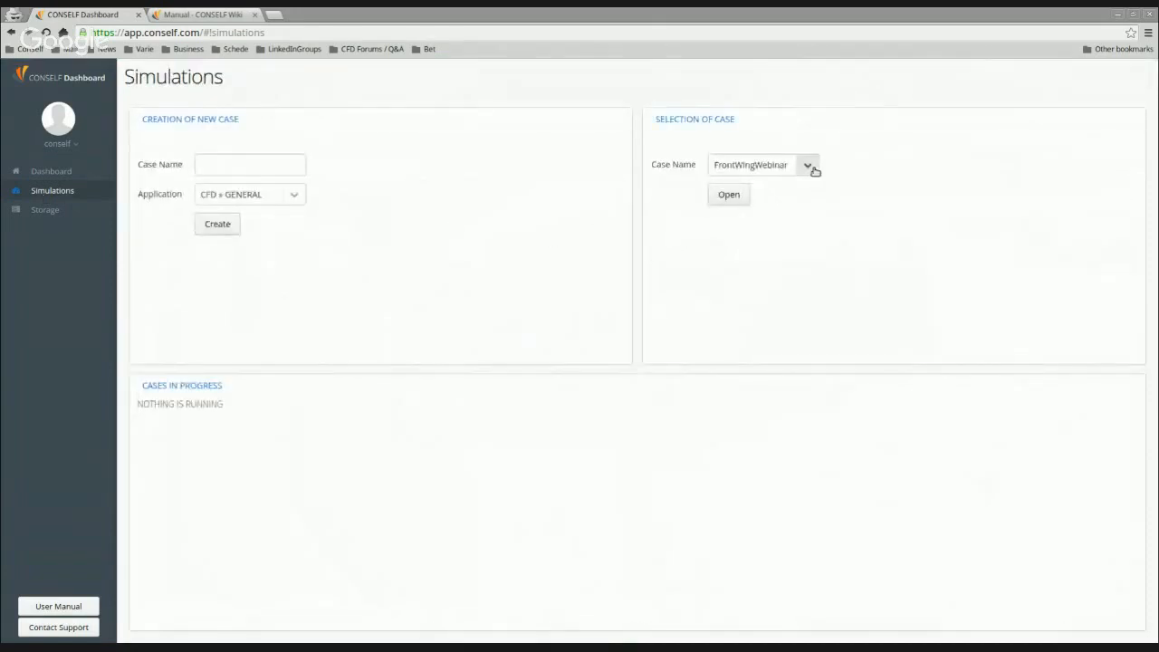
left_click(809, 165)
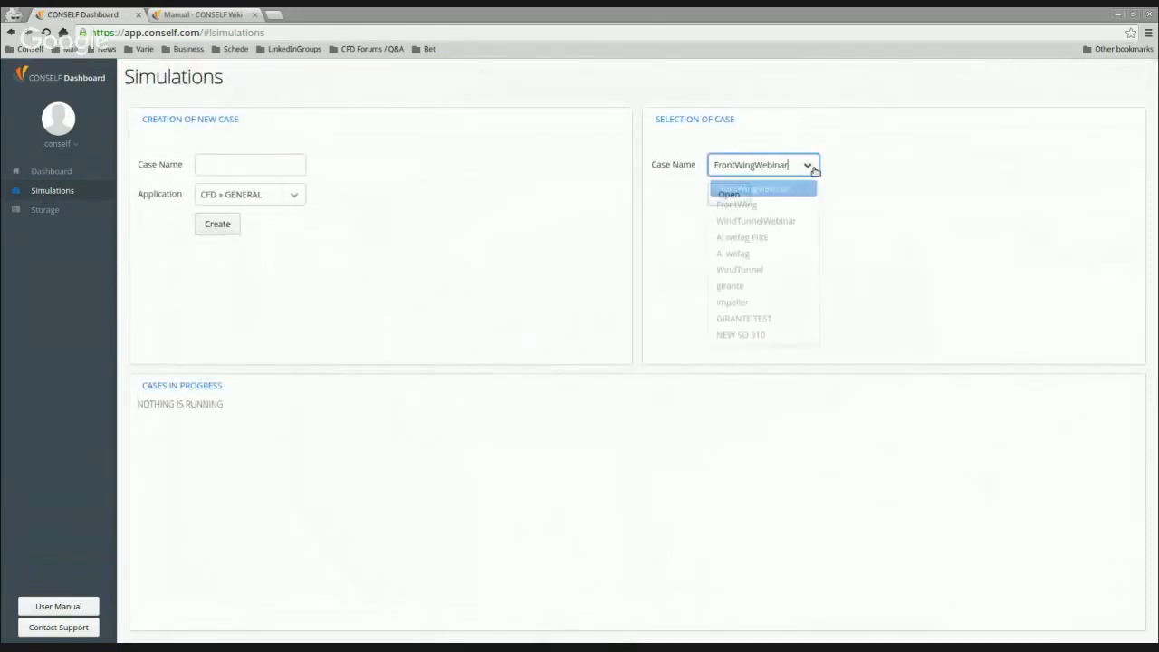
left_click(771, 271)
left_click(739, 198)
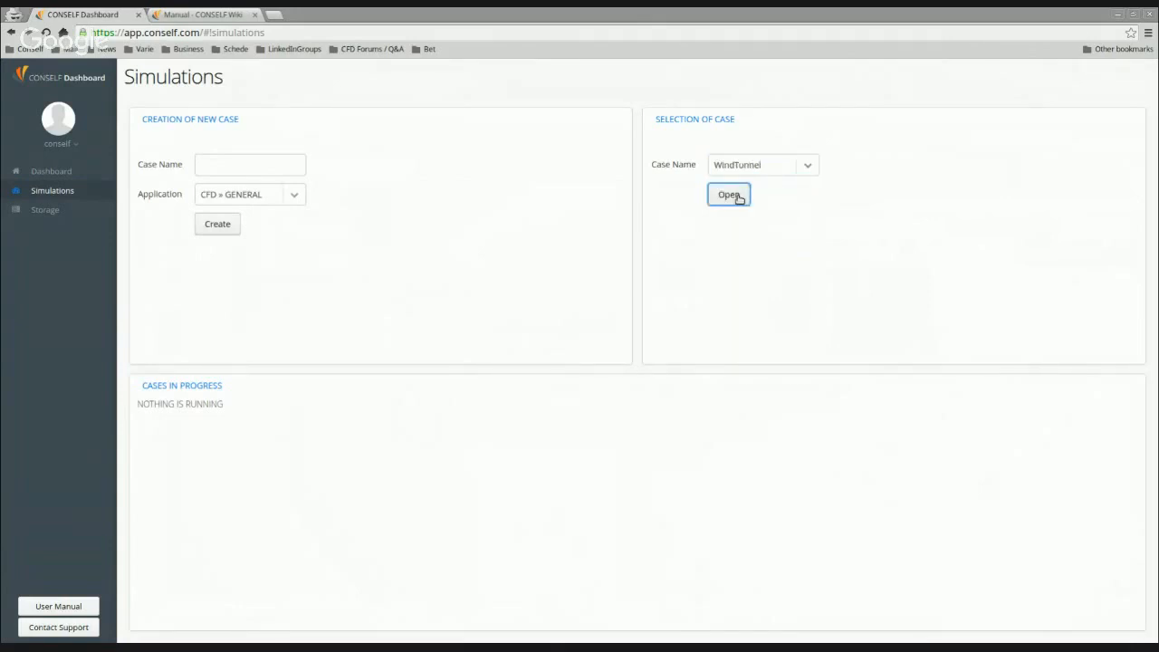
Go to WindTunnel's volume mesh setup and start it from the MESH2D_2016-04-30_09:32 step.
left_click(201, 115)
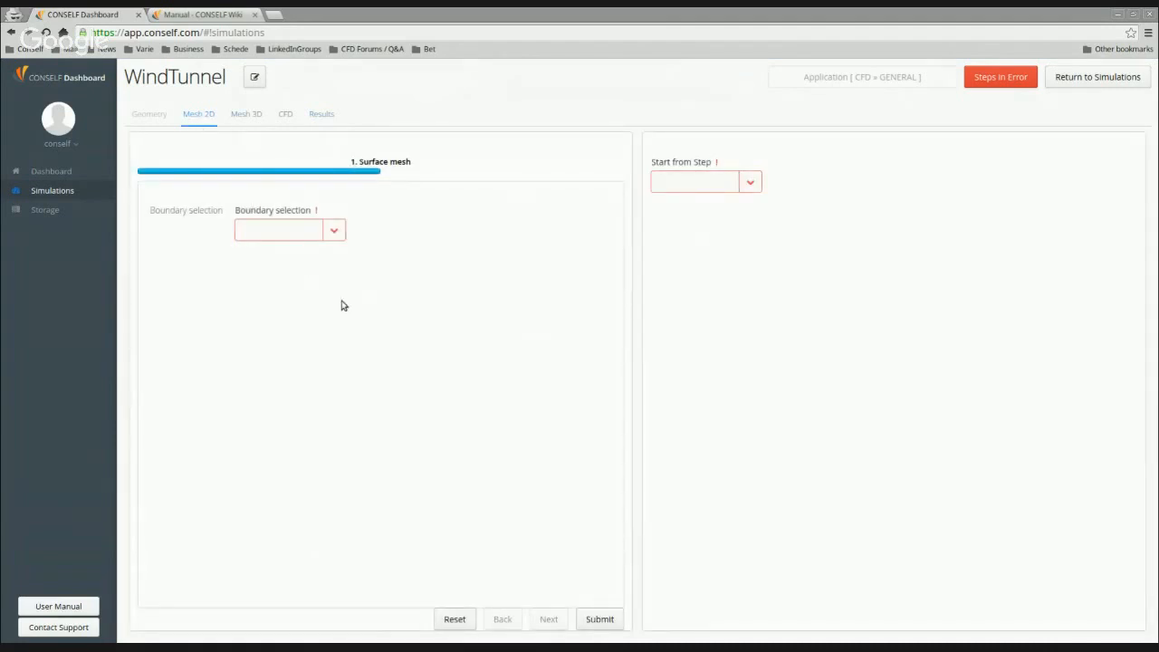
left_click(255, 115)
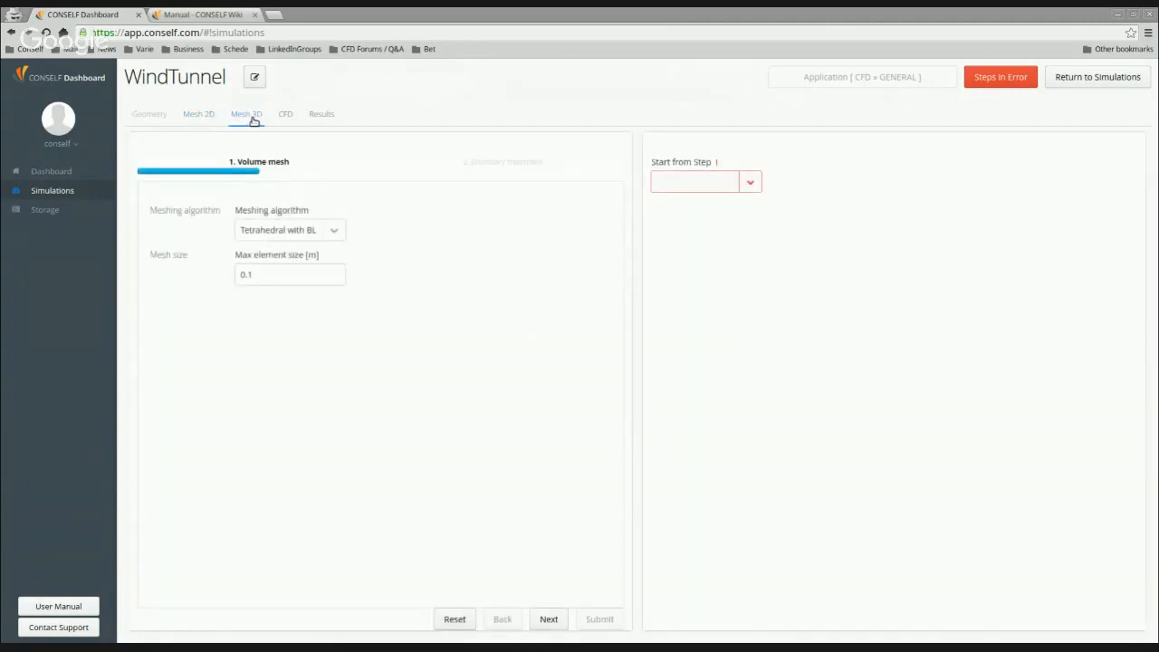
left_click(729, 189)
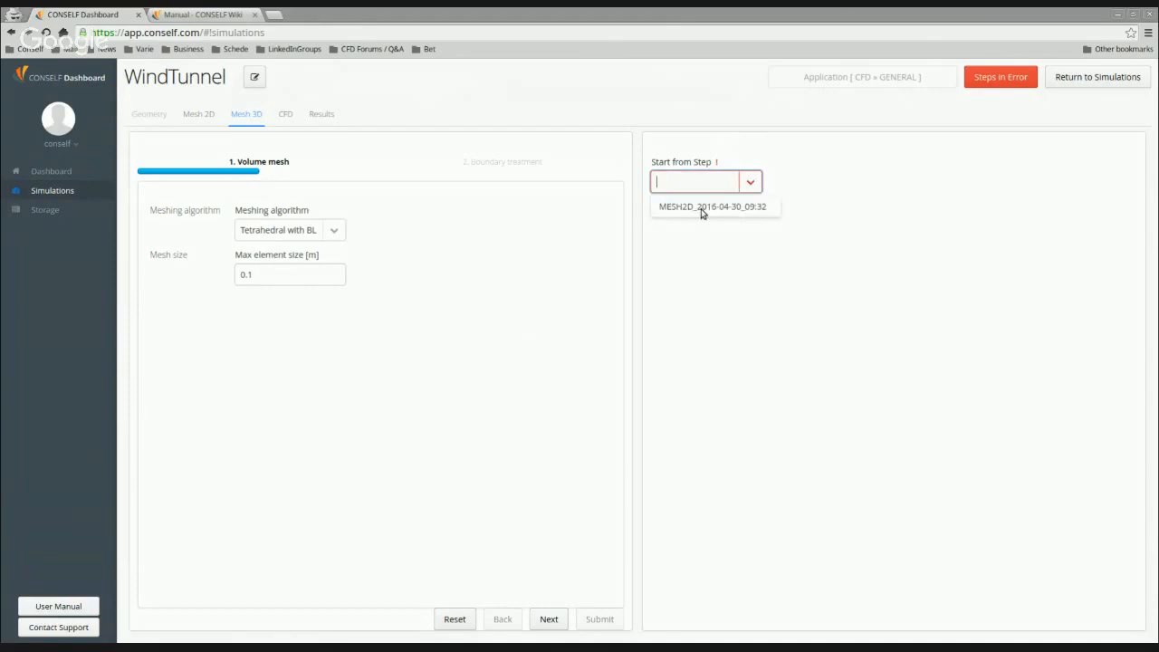
left_click(700, 208)
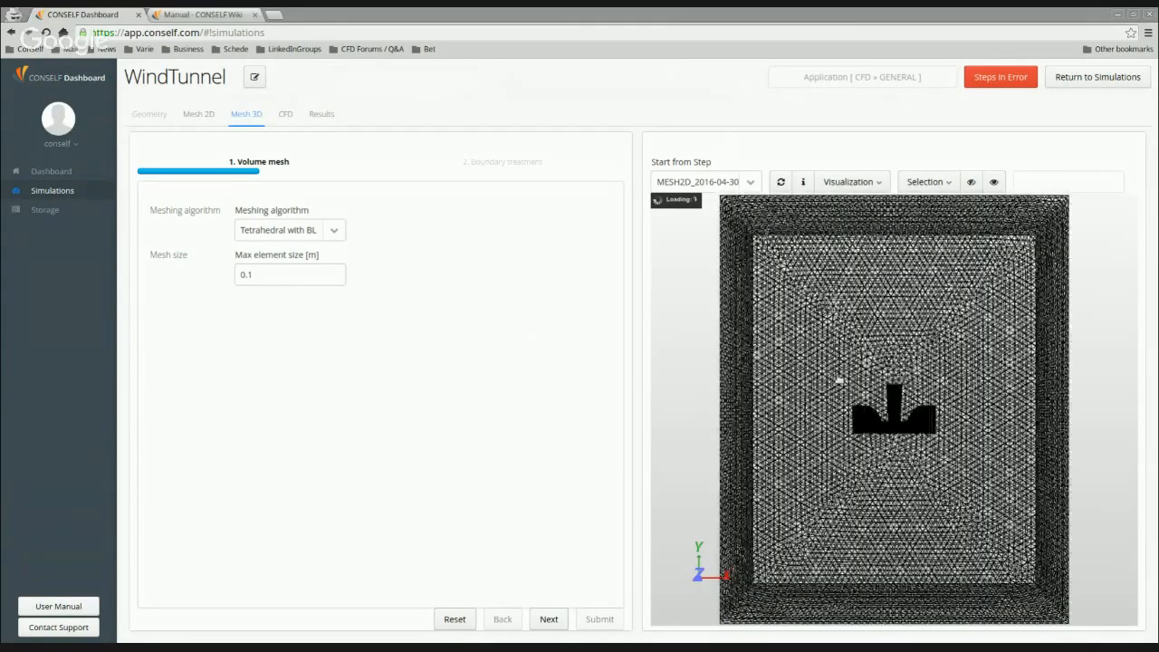
Check the number of elements of the loaded surface mesh in its geometry info.
left_click(803, 183)
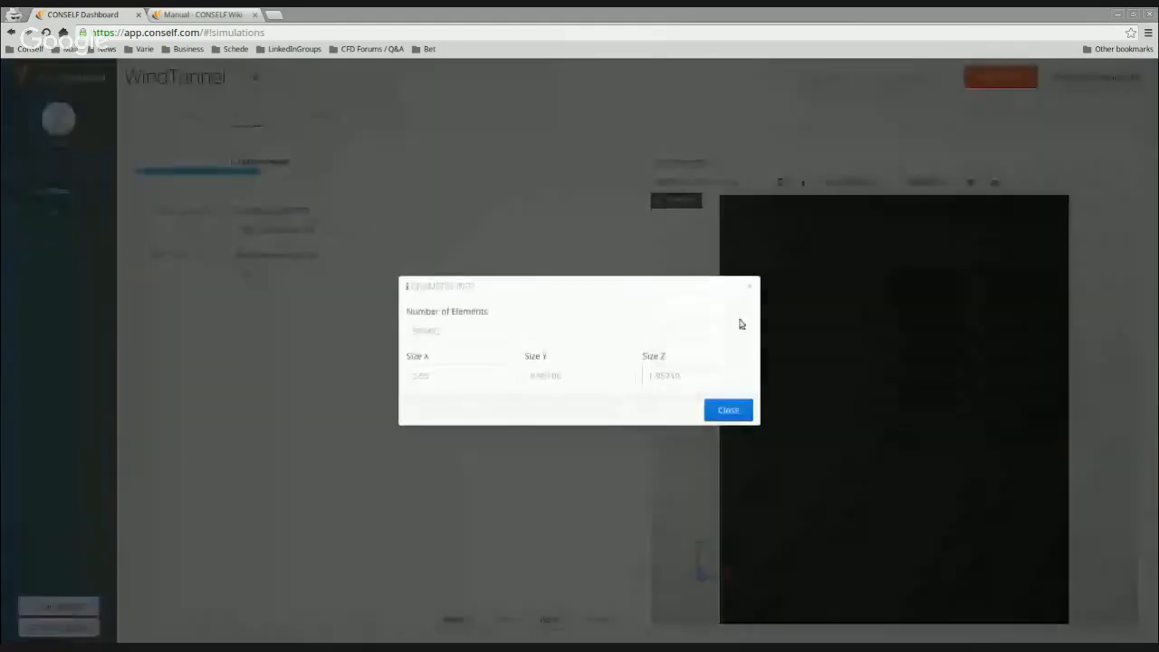
double_click(424, 331)
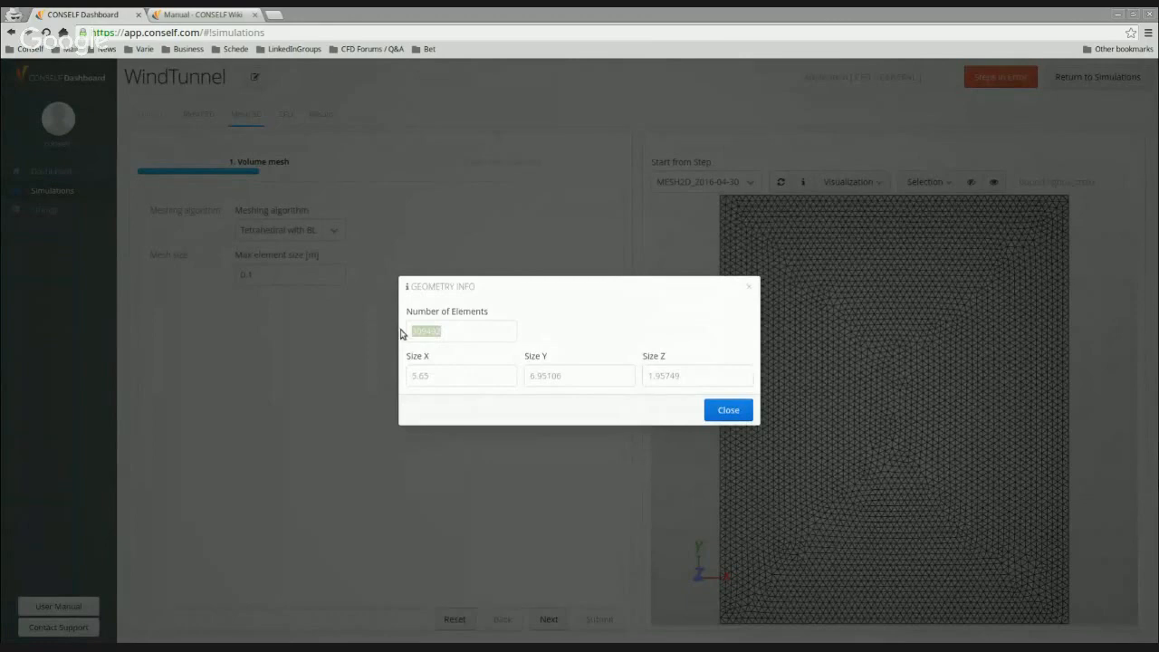
left_click(751, 287)
Hide the top and front faces of the meshed domain box and inspect the surface mesh around the wing.
left_click(906, 497)
left_click_drag(906, 497, 909, 427)
left_click_drag(818, 414, 841, 404)
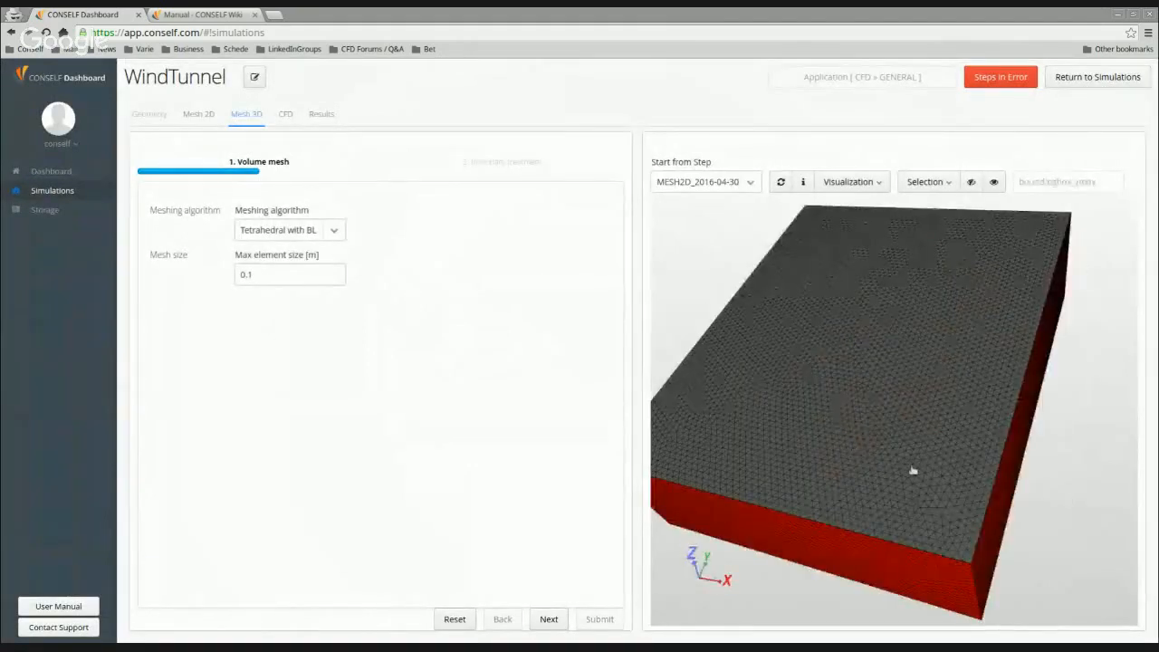
left_click(913, 469)
left_click(970, 184)
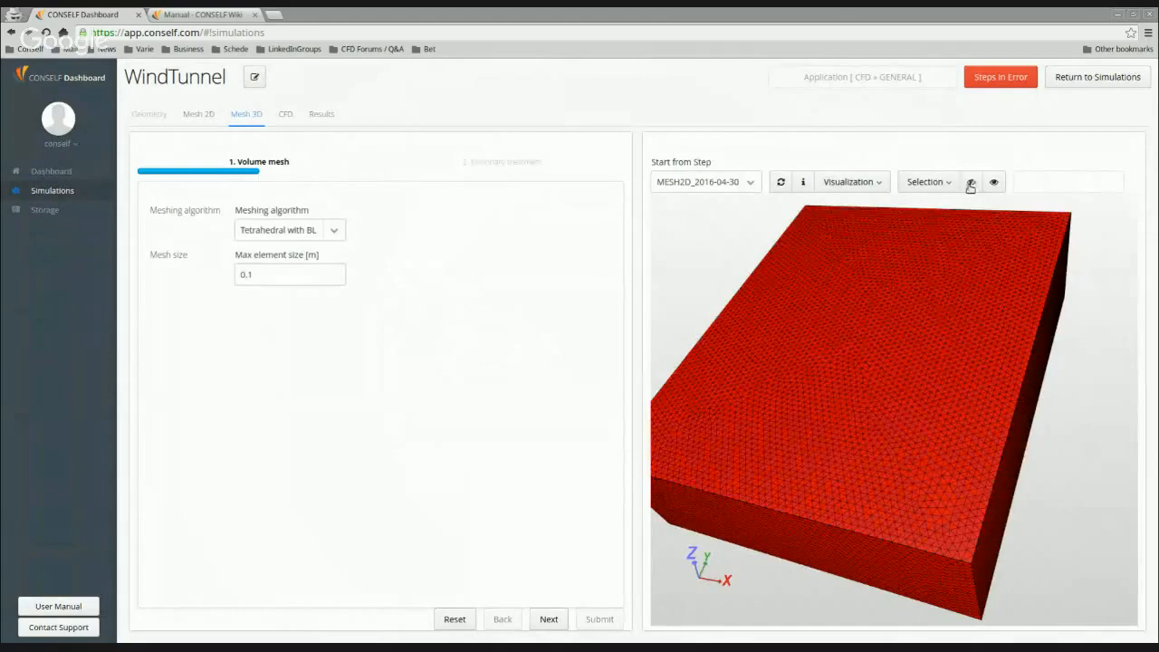
left_click(970, 184)
scroll(918, 538, "up", 3)
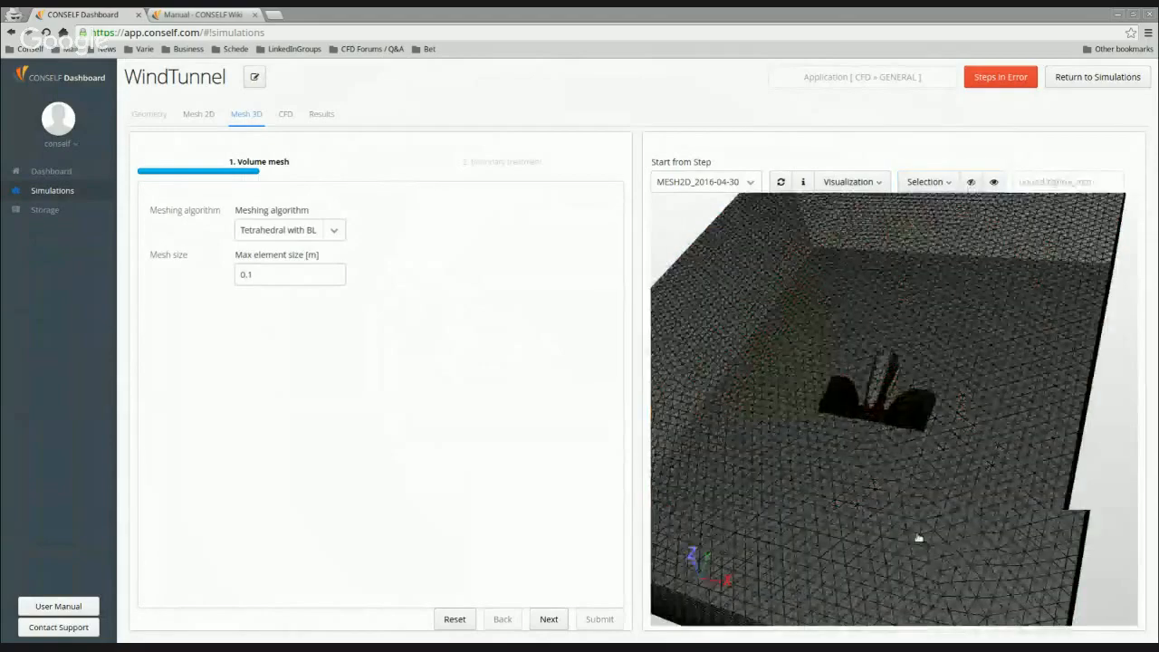
left_click_drag(919, 538, 898, 364)
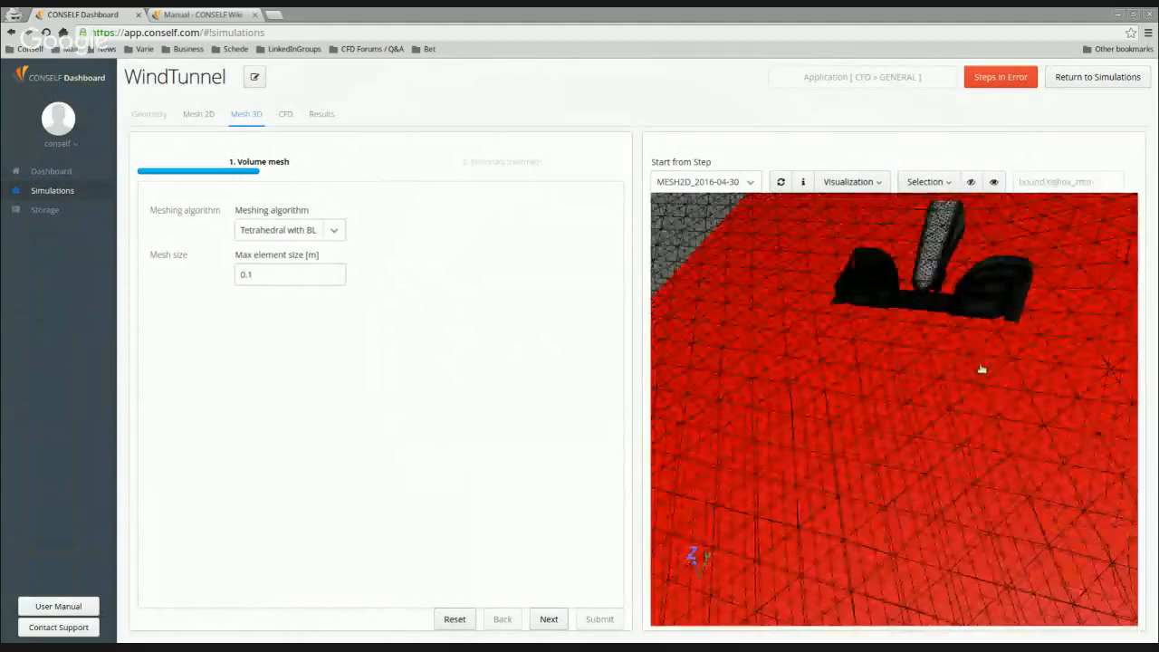
Examine the surface mesh on the front wing and the surrounding domain floor, up close and from farther away.
left_click_drag(981, 341, 981, 336)
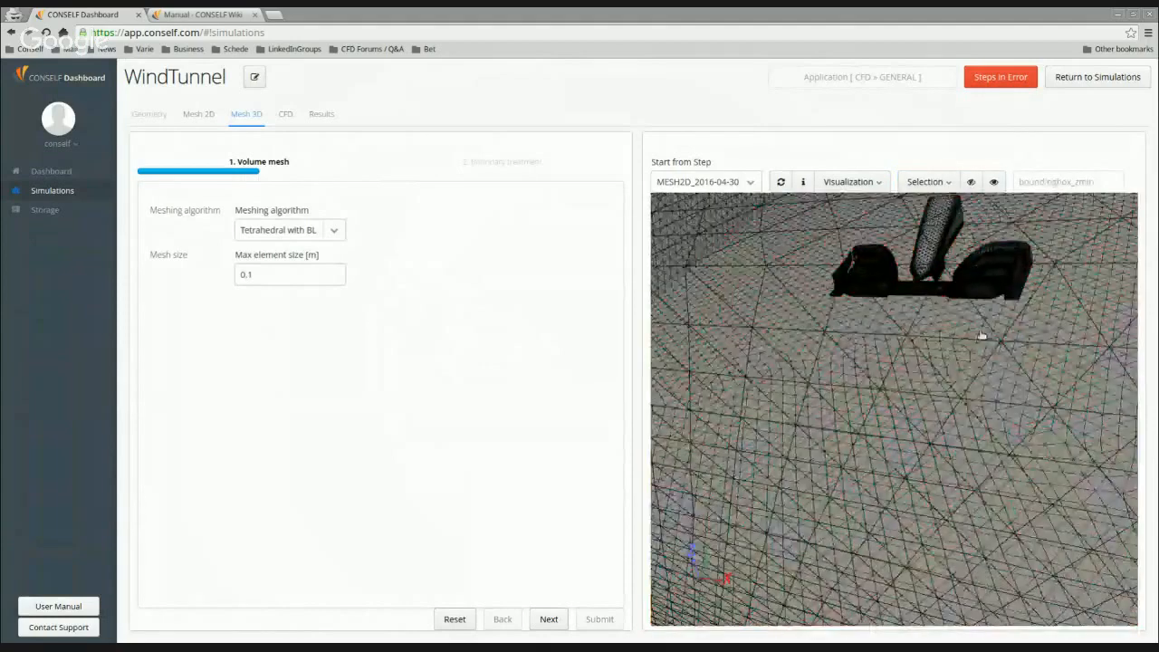
middle_click_drag(982, 335, 949, 448)
scroll(952, 450, "up", 5)
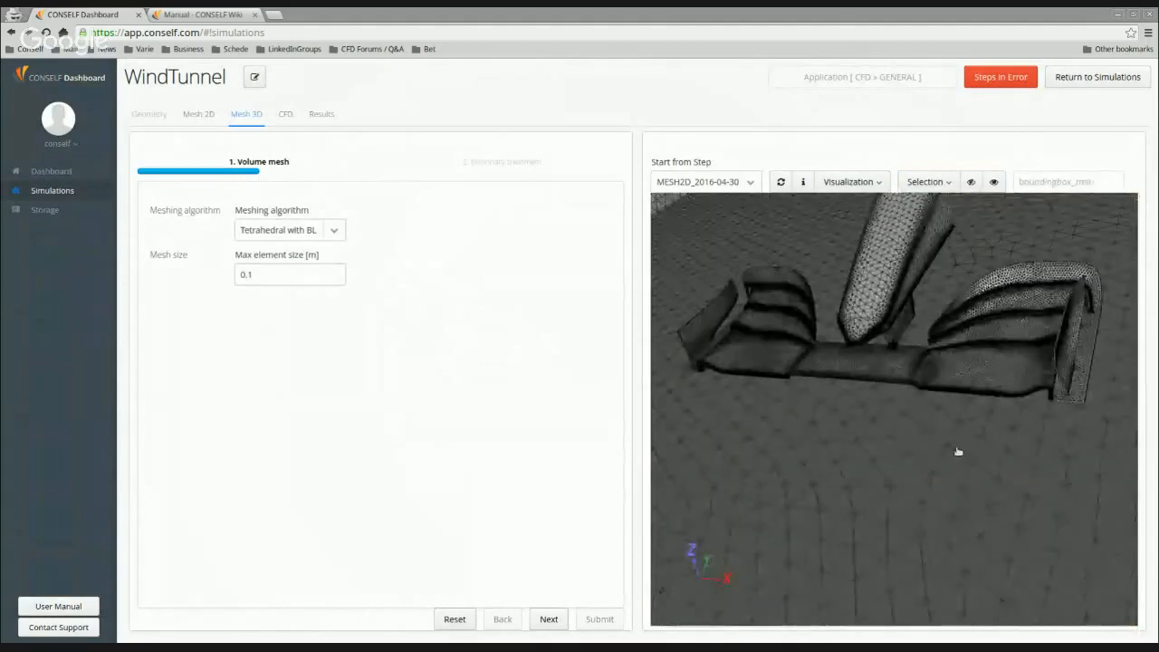
left_click_drag(959, 451, 980, 465)
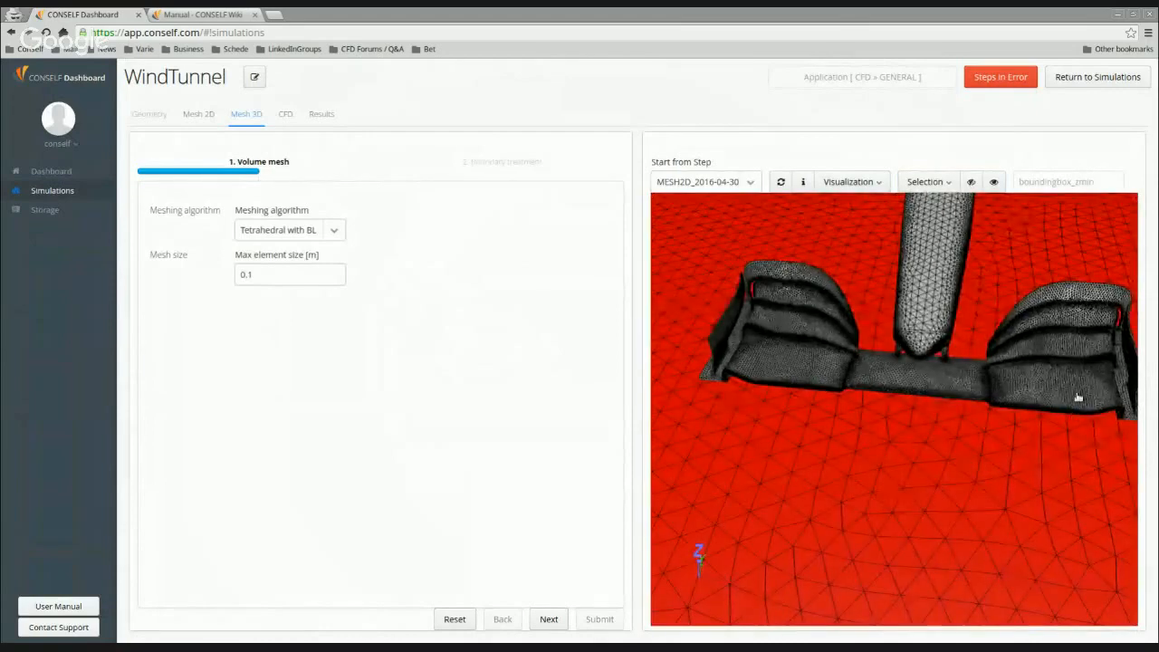
left_click(919, 438)
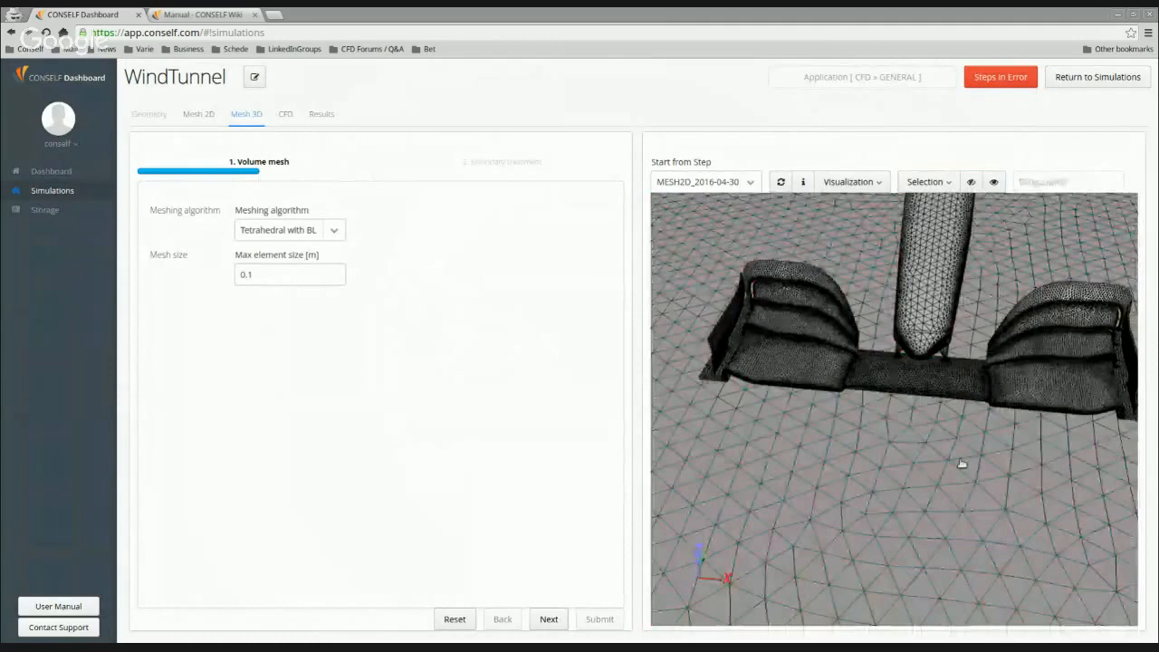
scroll(991, 318, "down", 10)
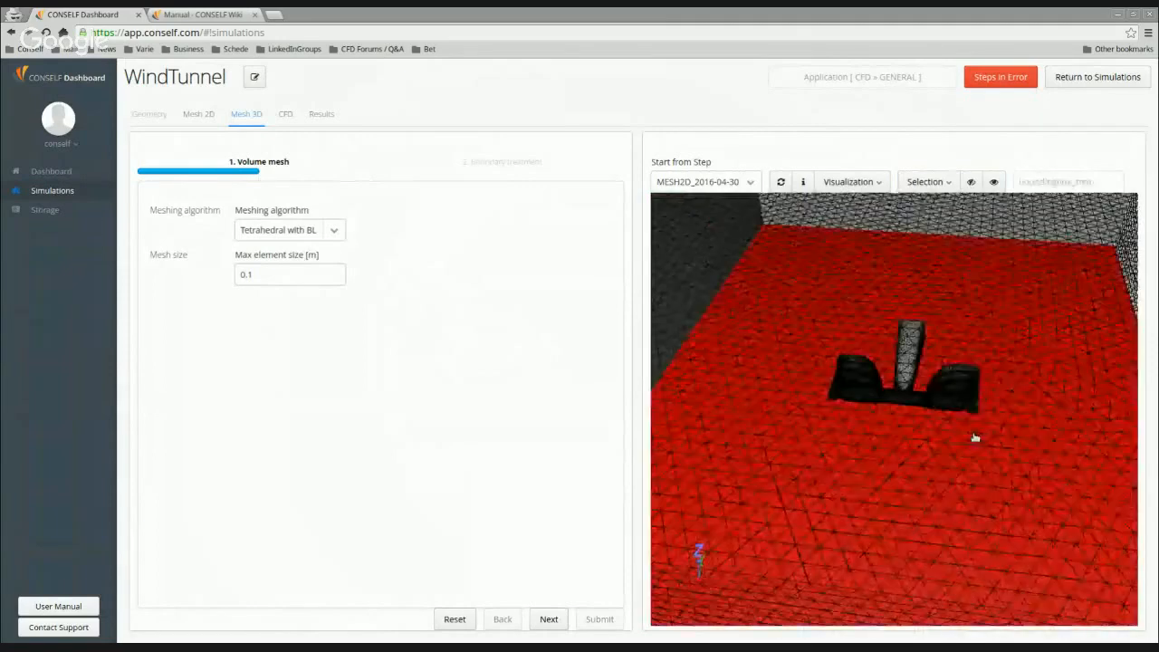
left_click_drag(924, 319, 942, 452)
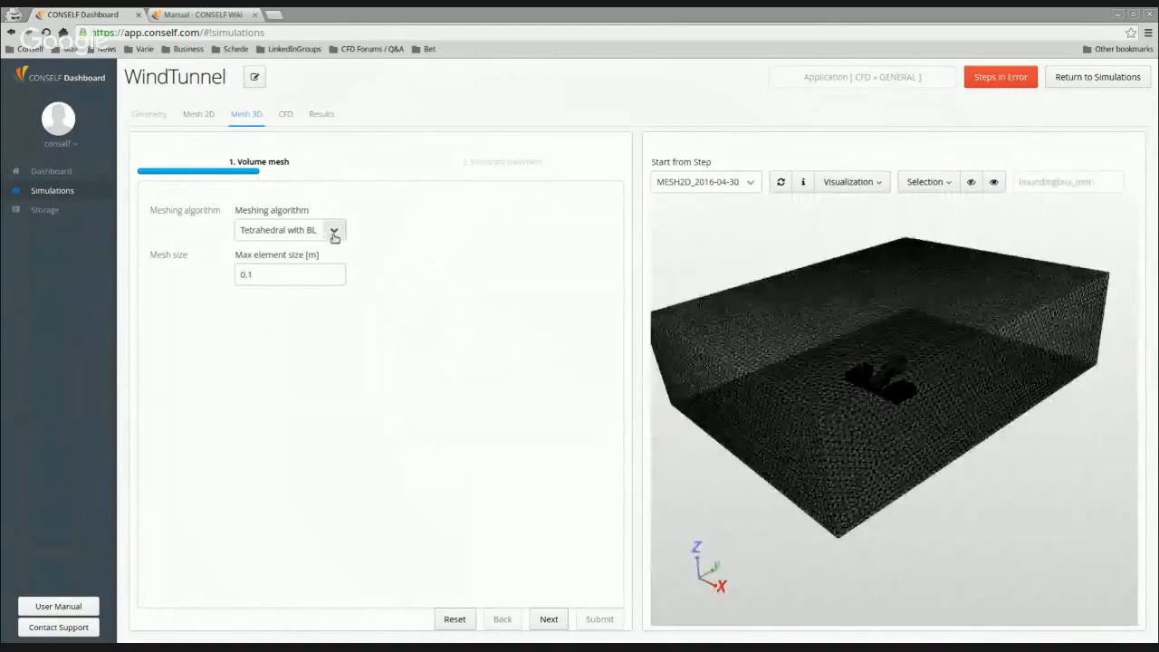
Choose the Hexahedral meshing algorithm for the volume mesh and continue to the boundary treatment.
left_click(334, 237)
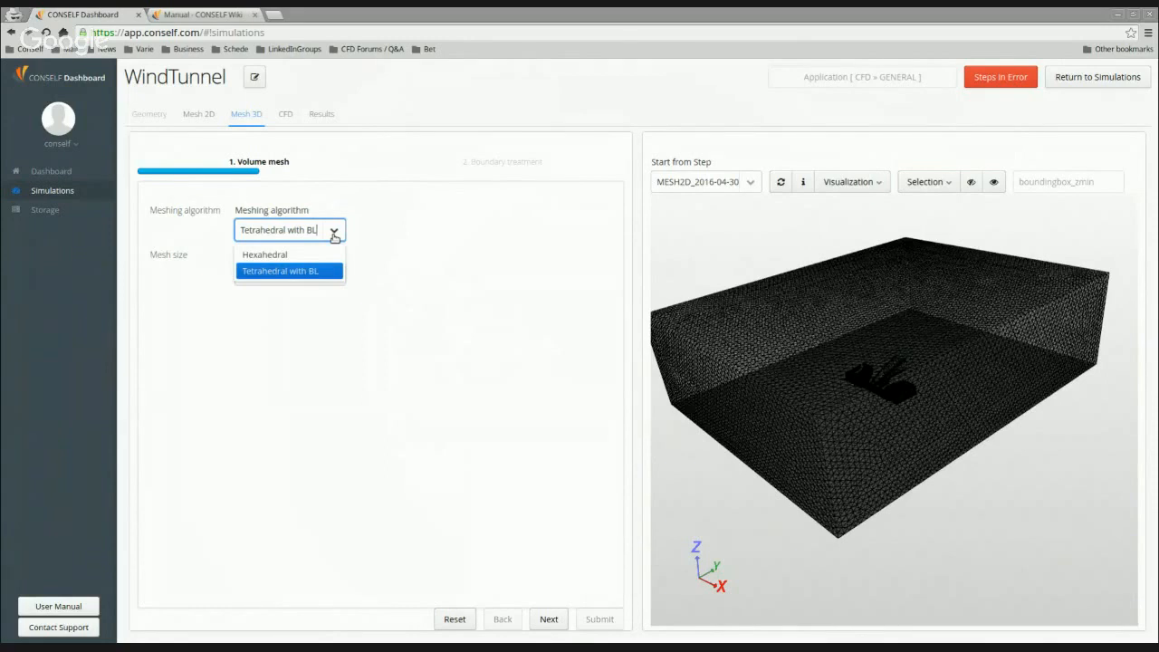
left_click(275, 256)
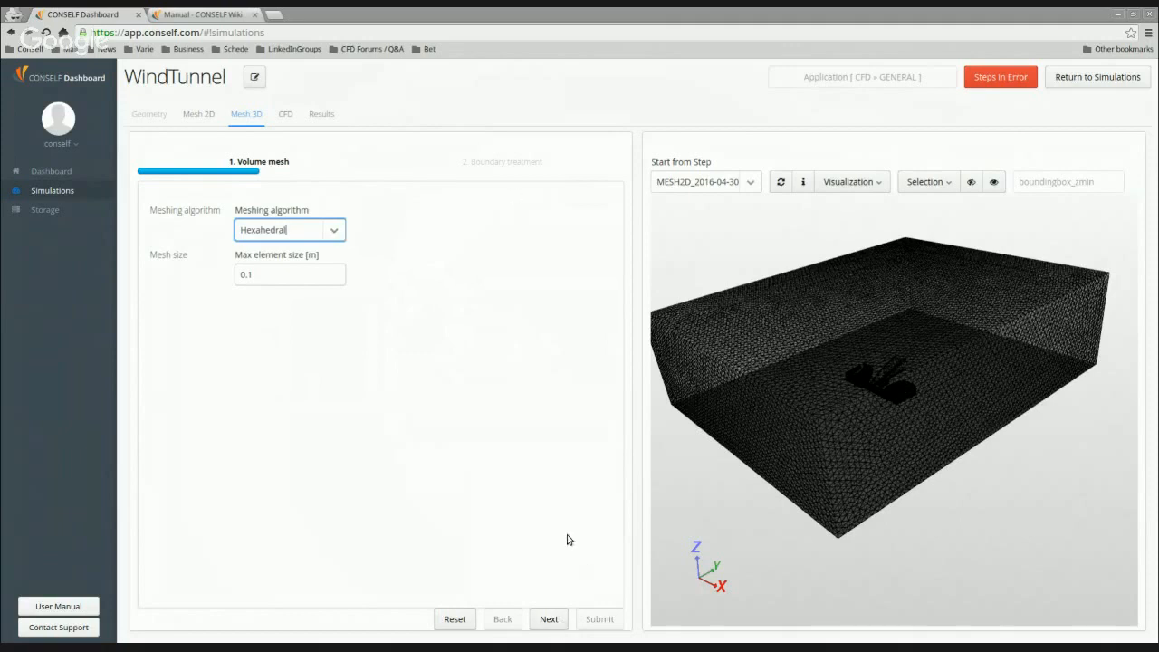
left_click(550, 622)
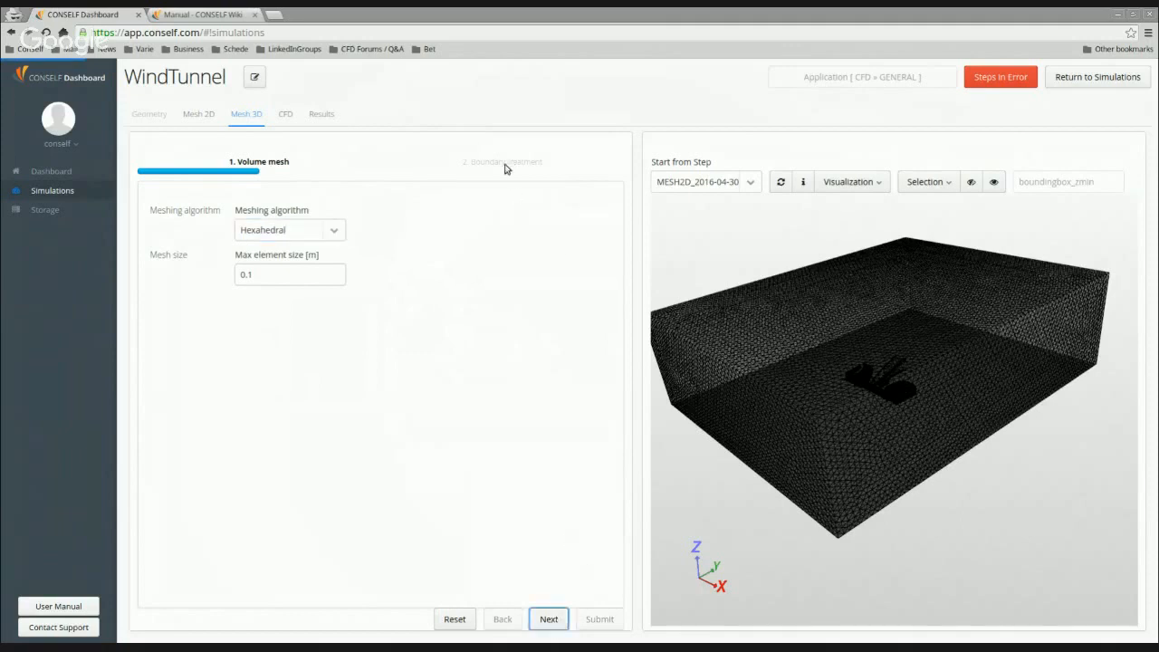
left_click(507, 165)
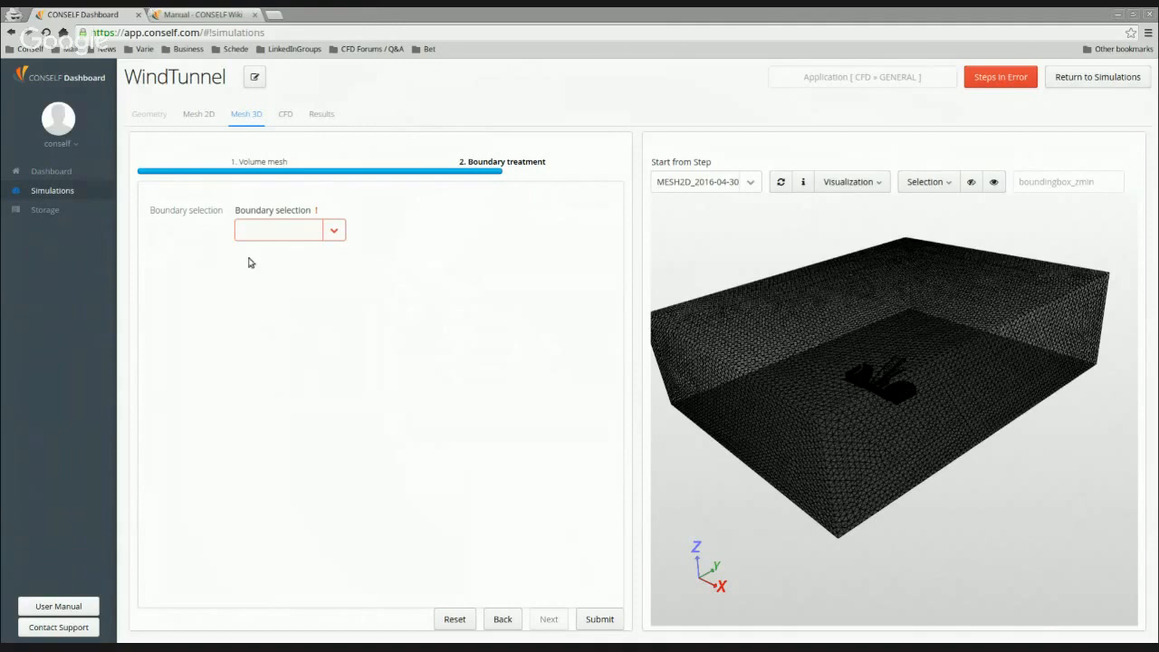
Select the Body boundary for treatment and open its number of layers for editing.
left_click(335, 231)
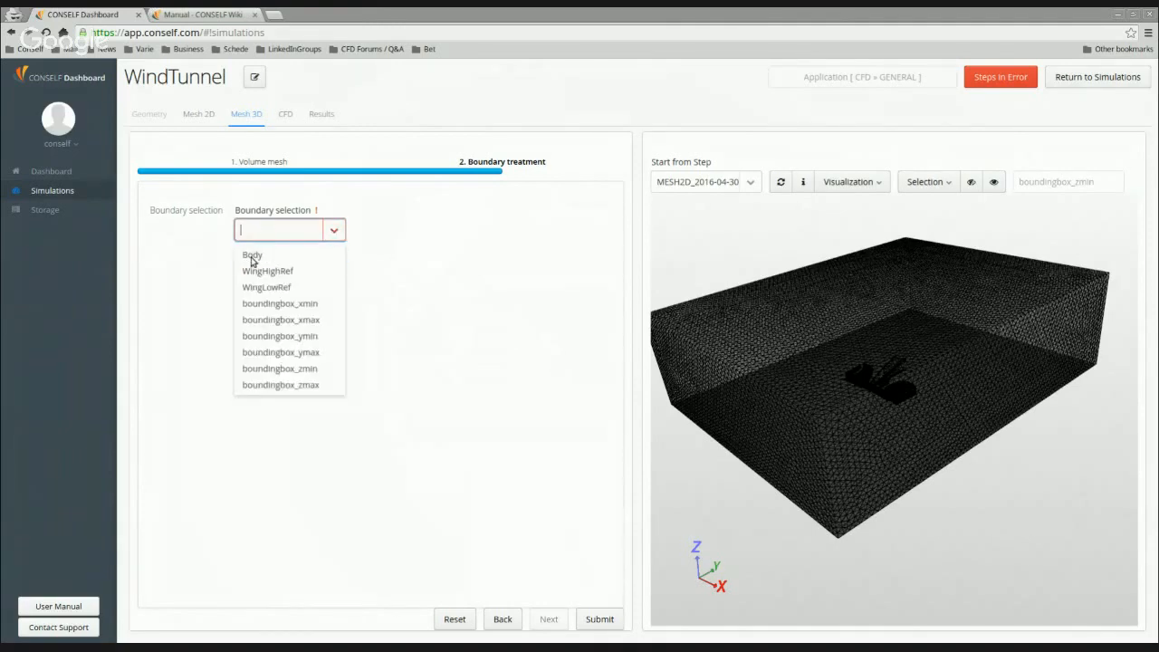
left_click(252, 257)
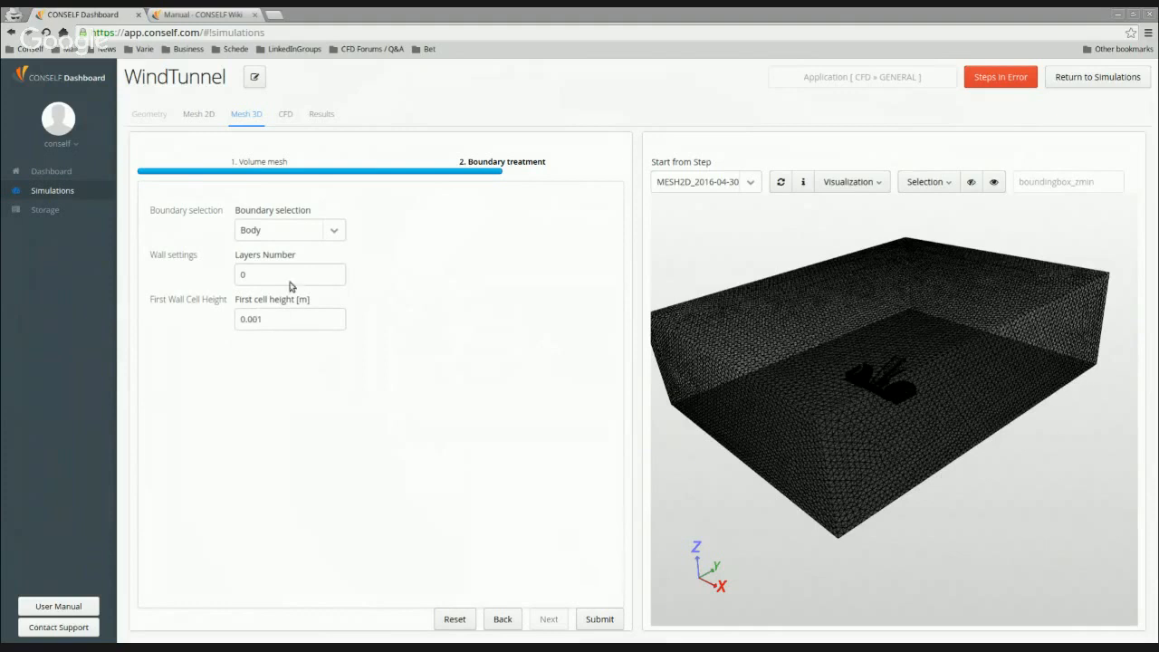
left_click(249, 277)
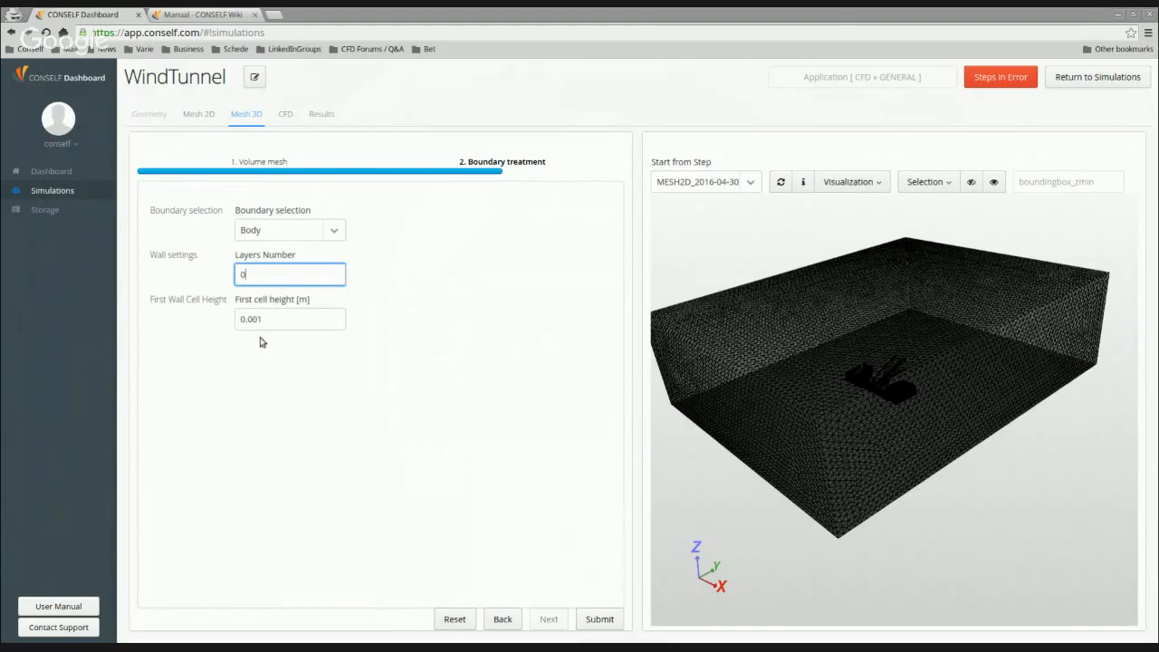
Switch to the CONSELF wiki manual and read how Mesh 3D boundary treatment uses the wall layers number and first wall cell height.
left_click(208, 12)
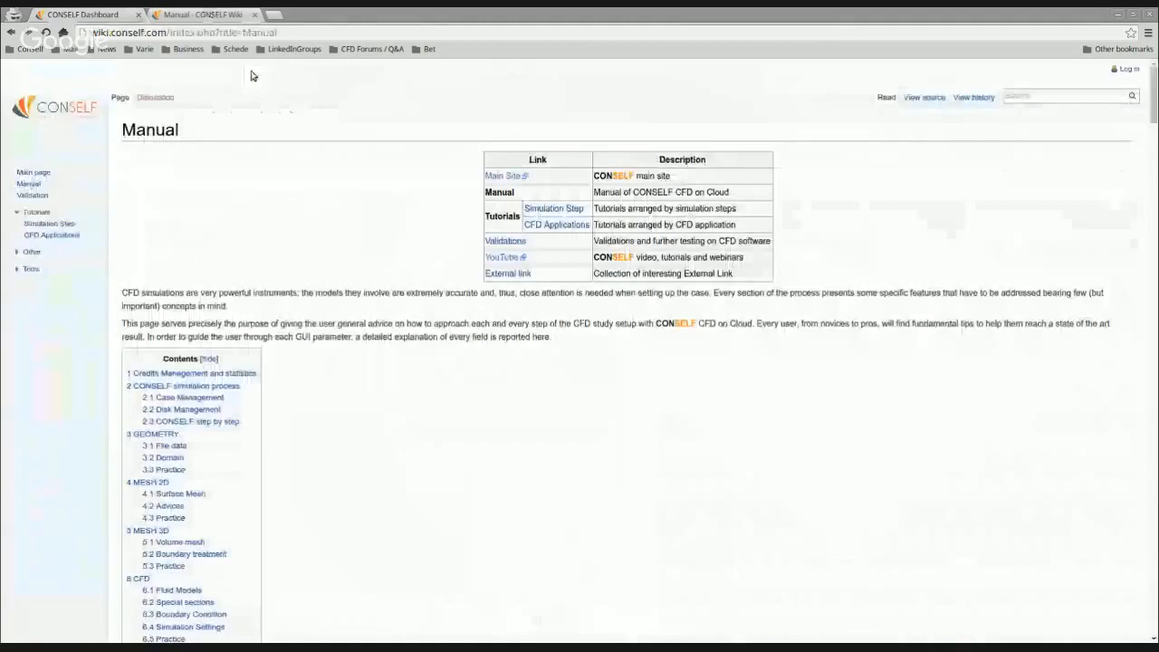
scroll(405, 363, "down", 1)
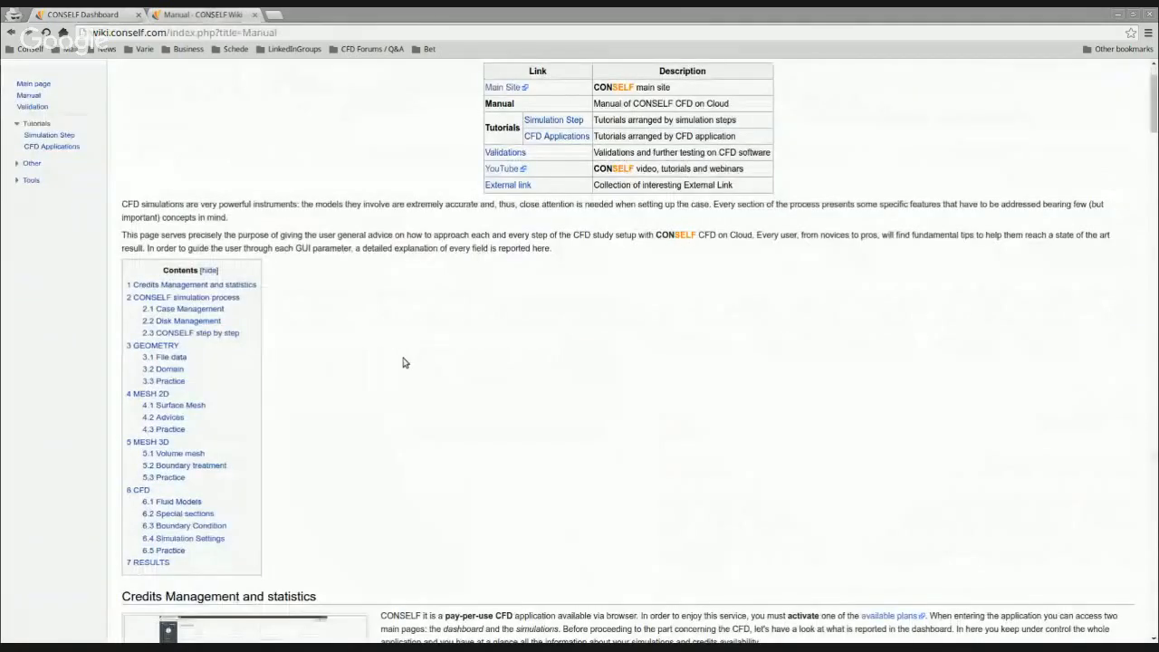
left_click(150, 442)
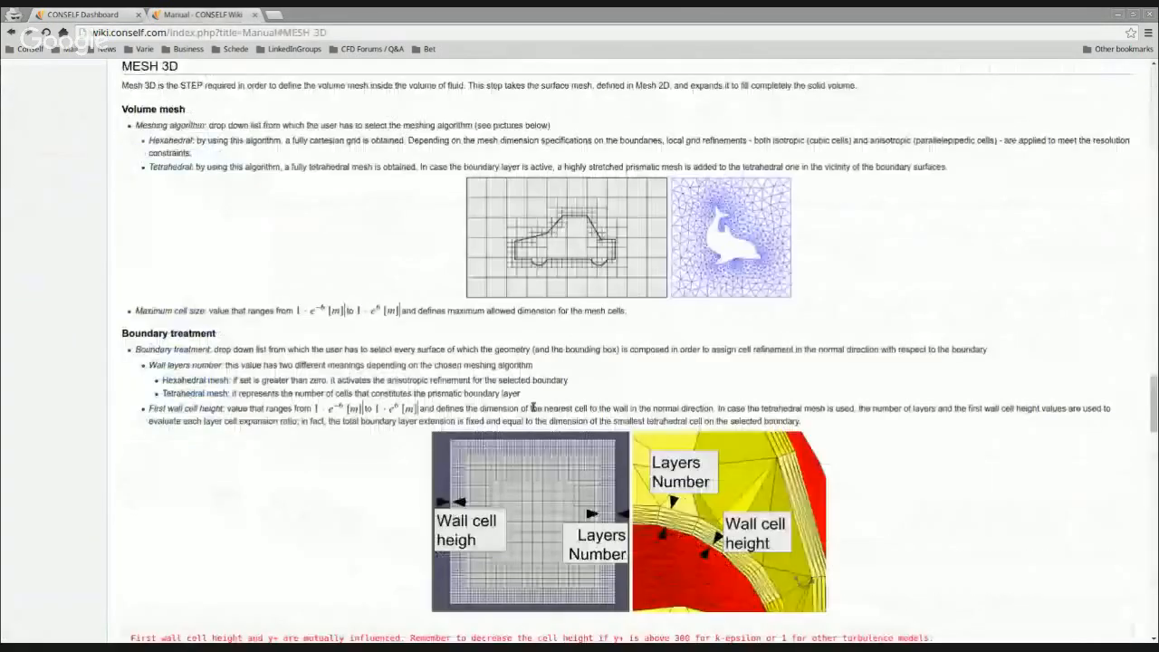
scroll(533, 408, "down", 1)
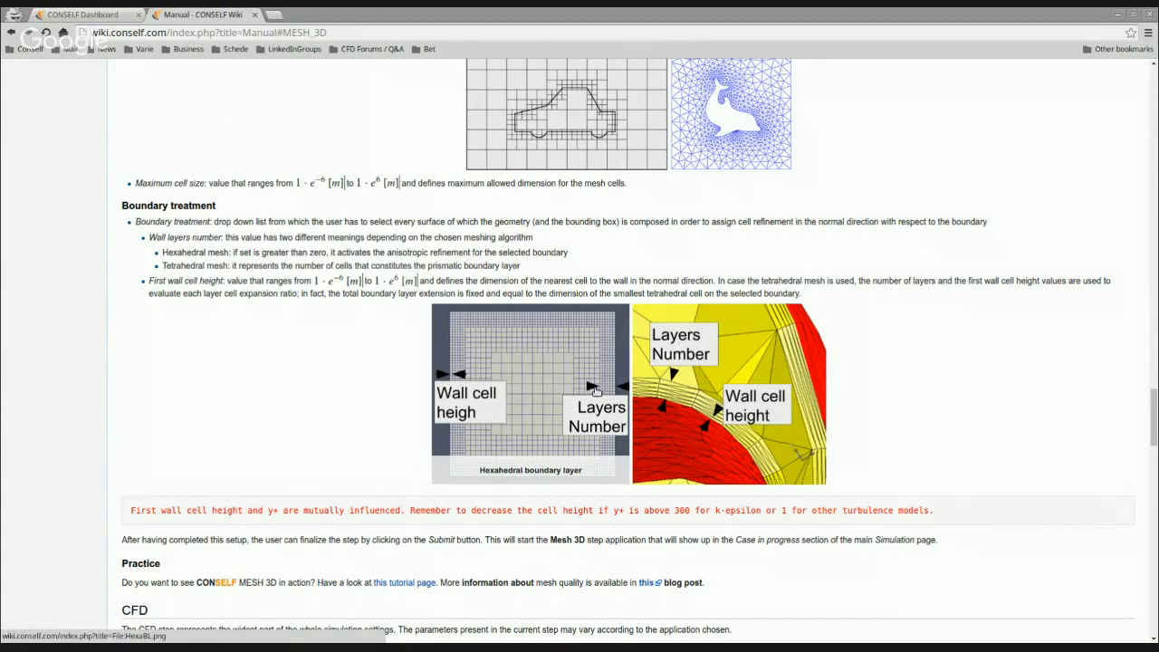
Return to the CONSELF Dashboard and give the Body boundary a first cell height of 0.01 m and 3 layers.
left_click(82, 16)
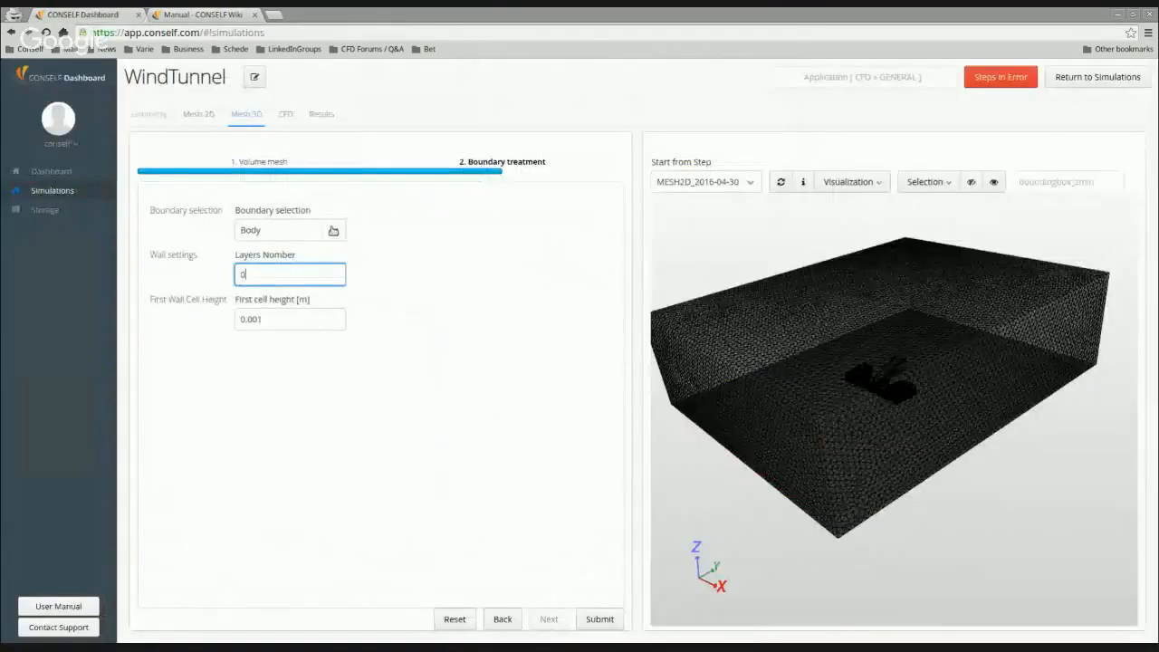
left_click(334, 230)
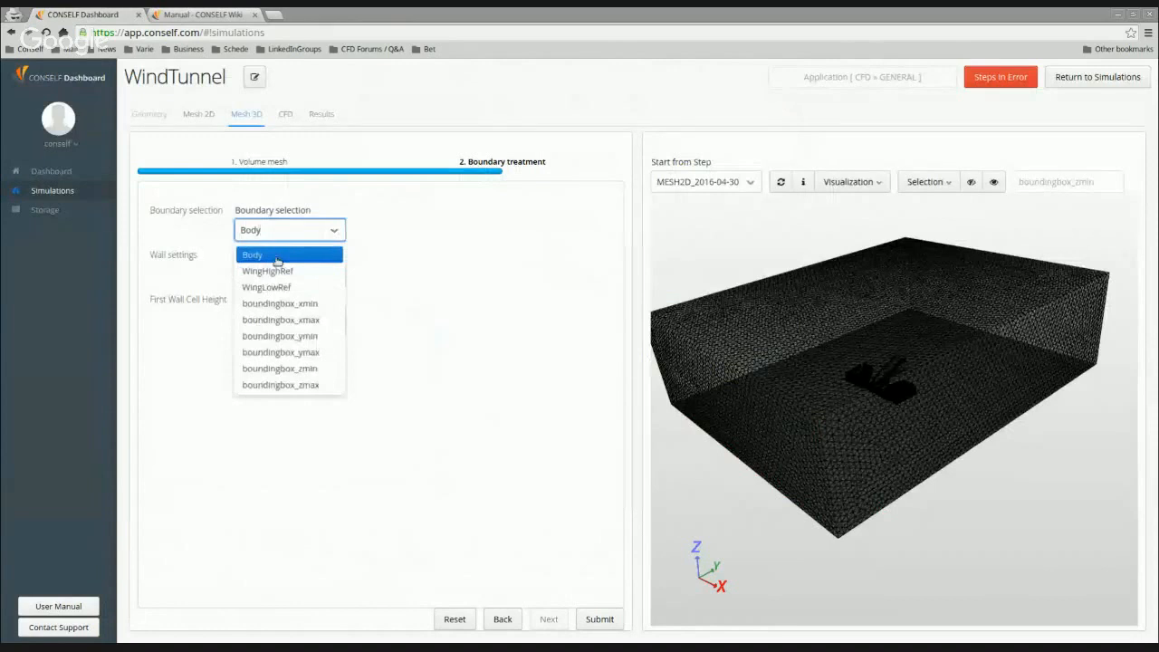
left_click(282, 264)
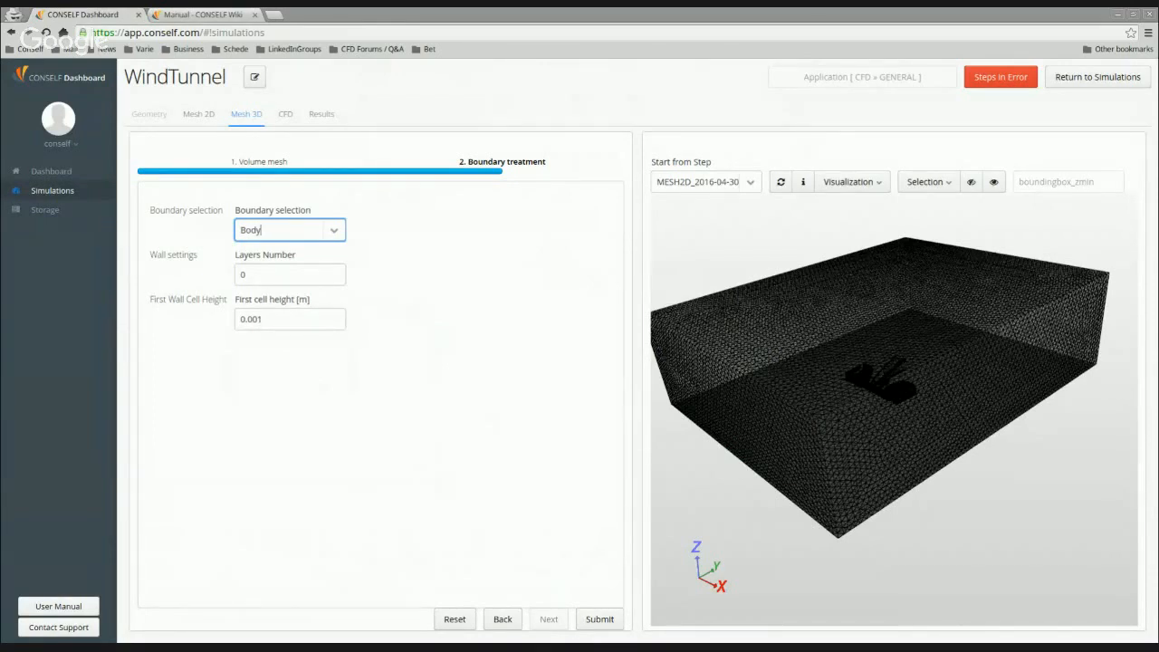
left_click_drag(311, 322, 229, 320)
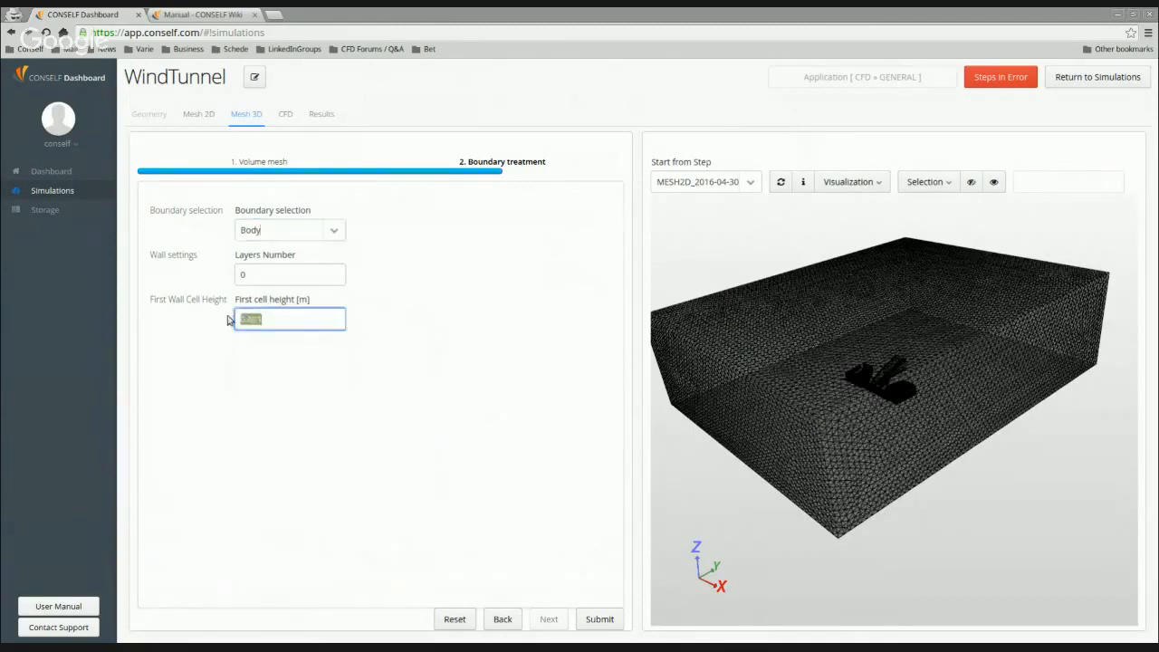
type("0")
double_click(280, 273)
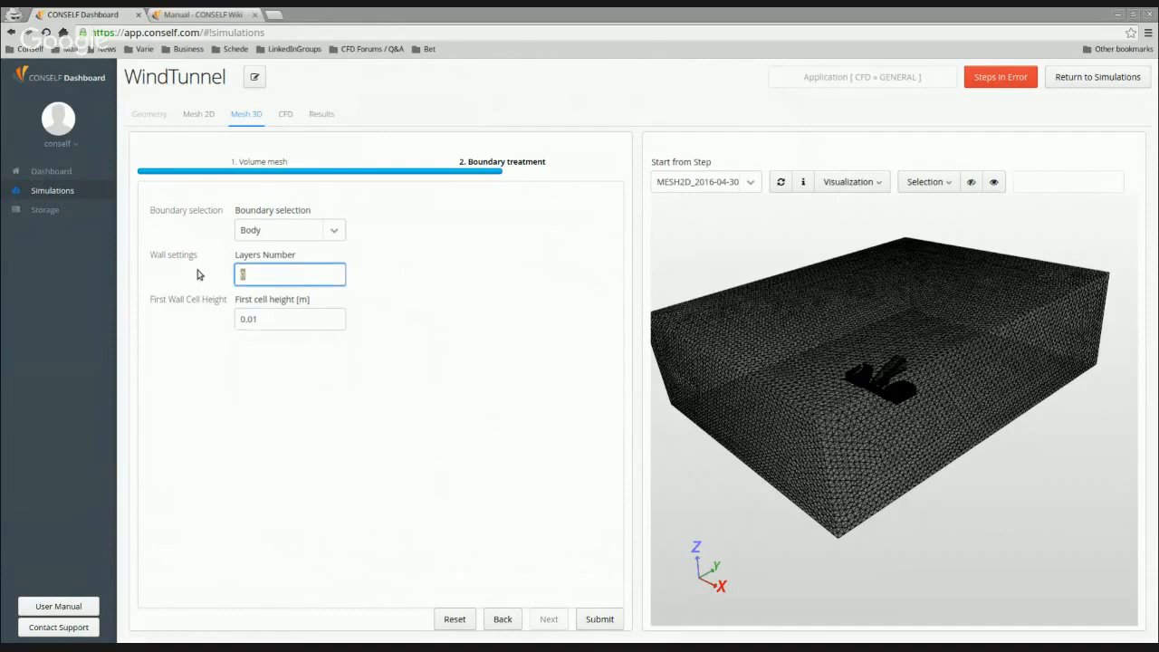
Give the WingHighRef boundary 3 layers and a first cell height of 0.002 m.
left_click(343, 236)
left_click(342, 234)
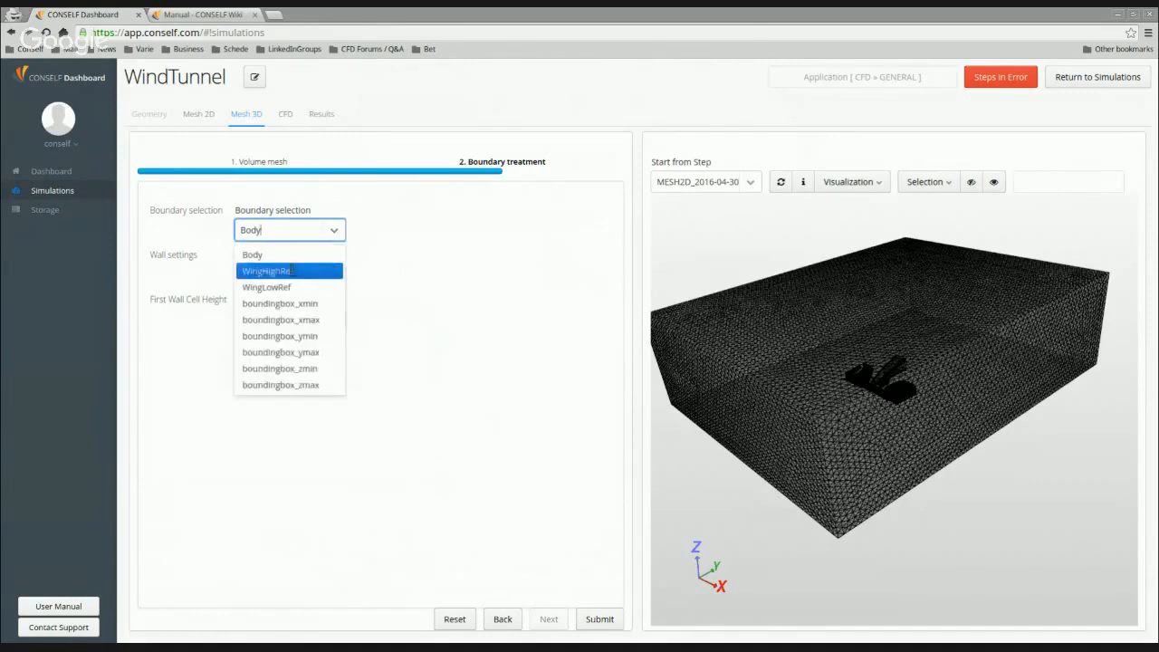
left_click(276, 266)
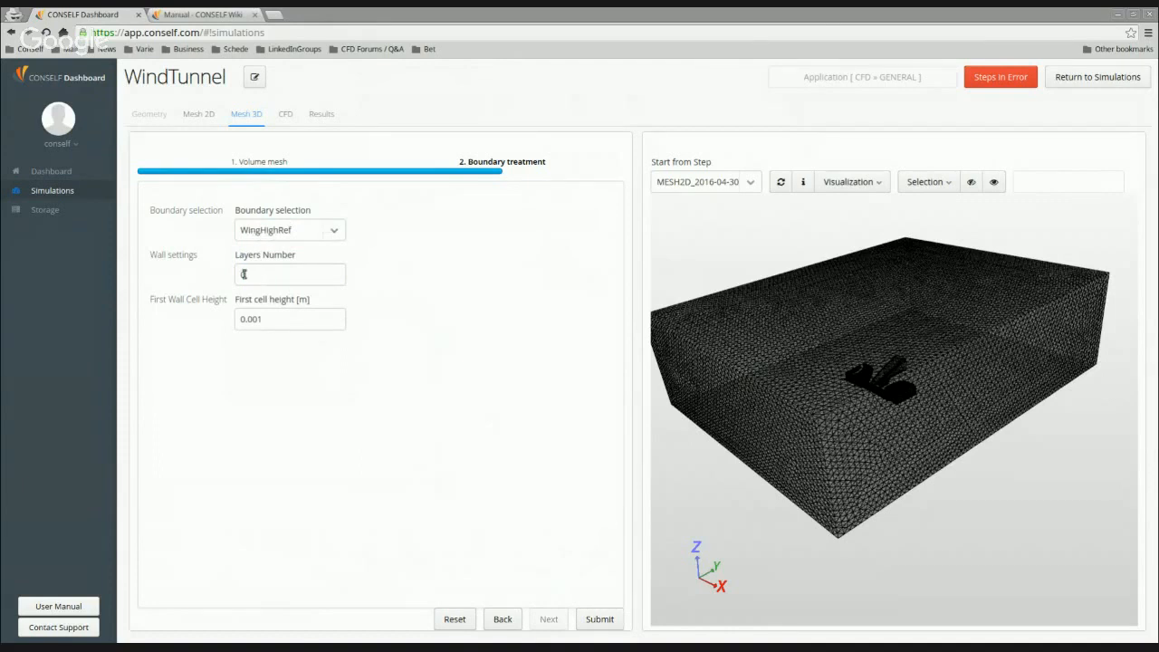
left_click_drag(252, 275, 225, 274)
type("3")
left_click_drag(280, 325, 226, 323)
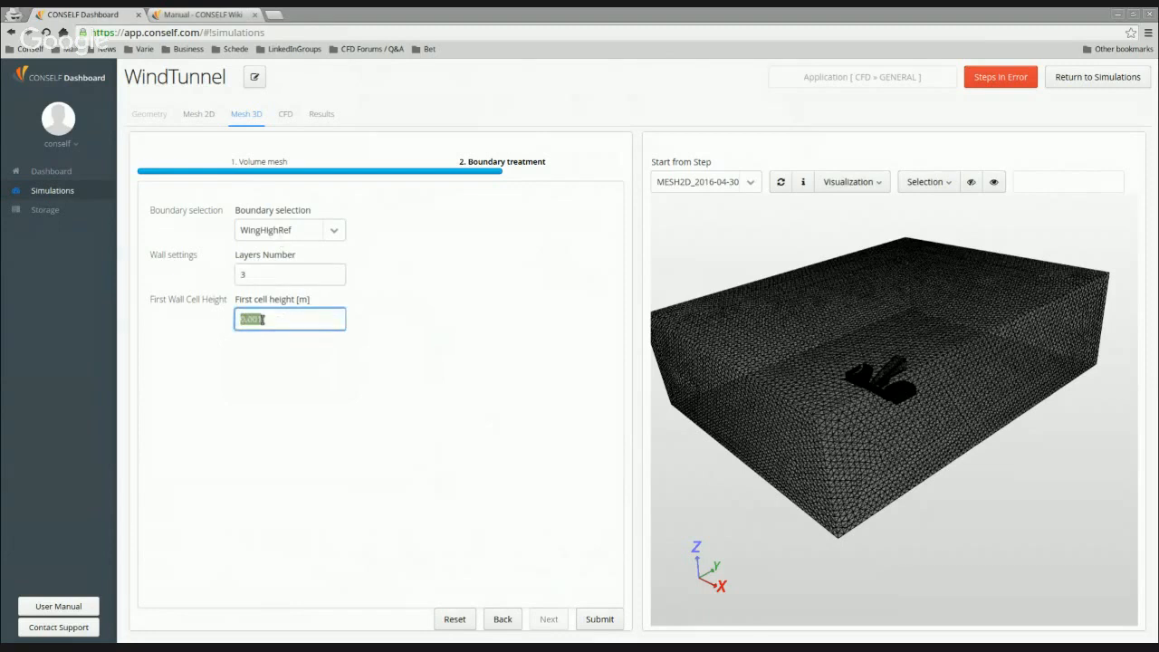
left_click(261, 320)
key("BackSpace")
type("2")
Give the WingLowRef boundary 3 layers and a first cell height of 0.008 m.
left_click(330, 231)
left_click(329, 239)
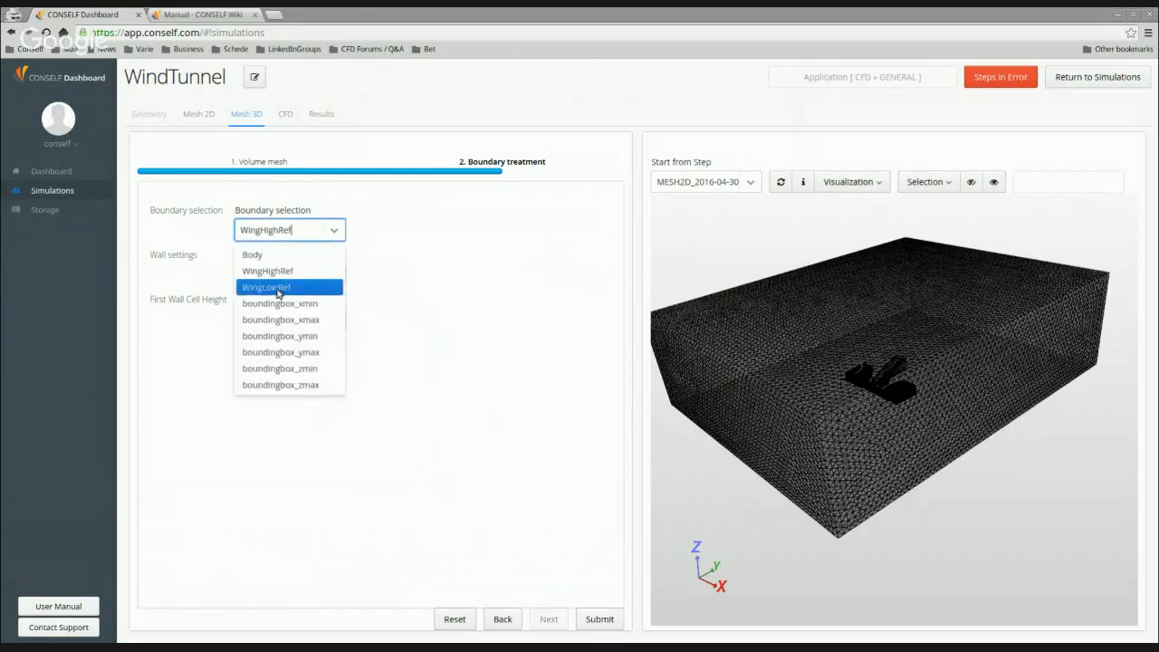
left_click(278, 288)
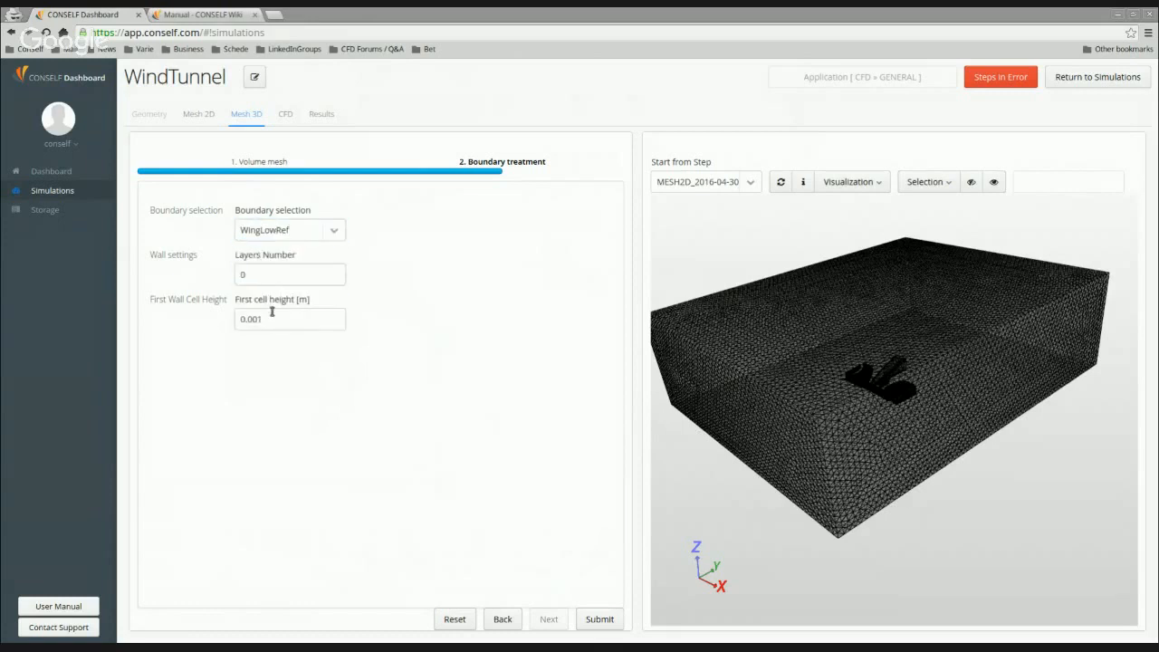
double_click(241, 273)
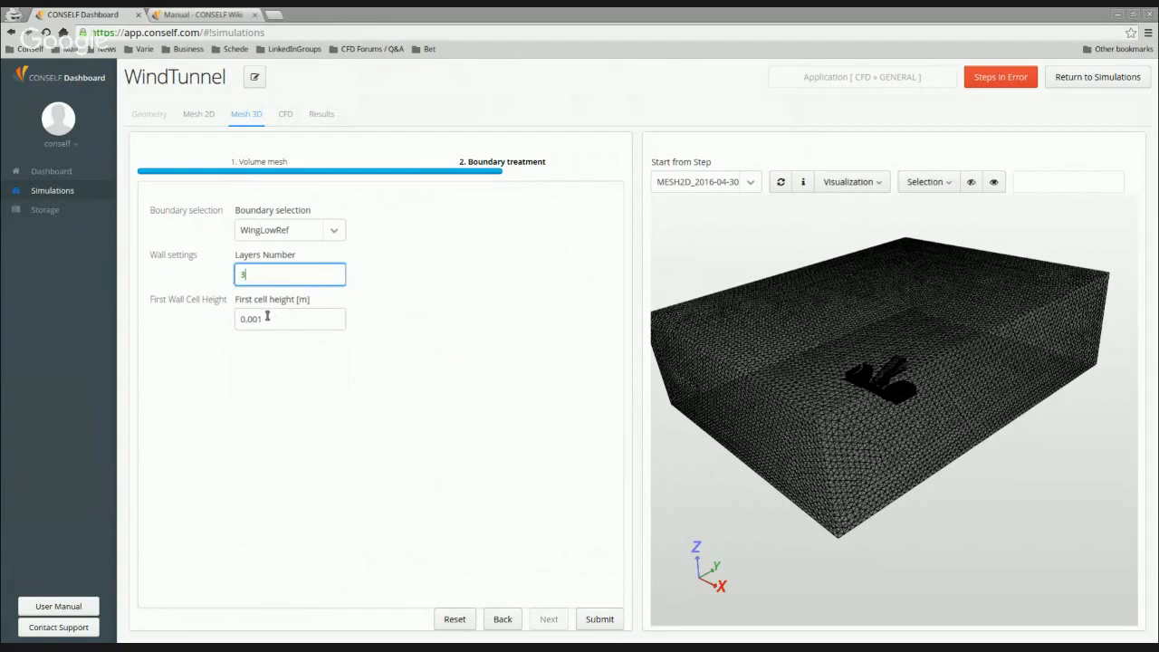
left_click_drag(257, 320, 264, 322)
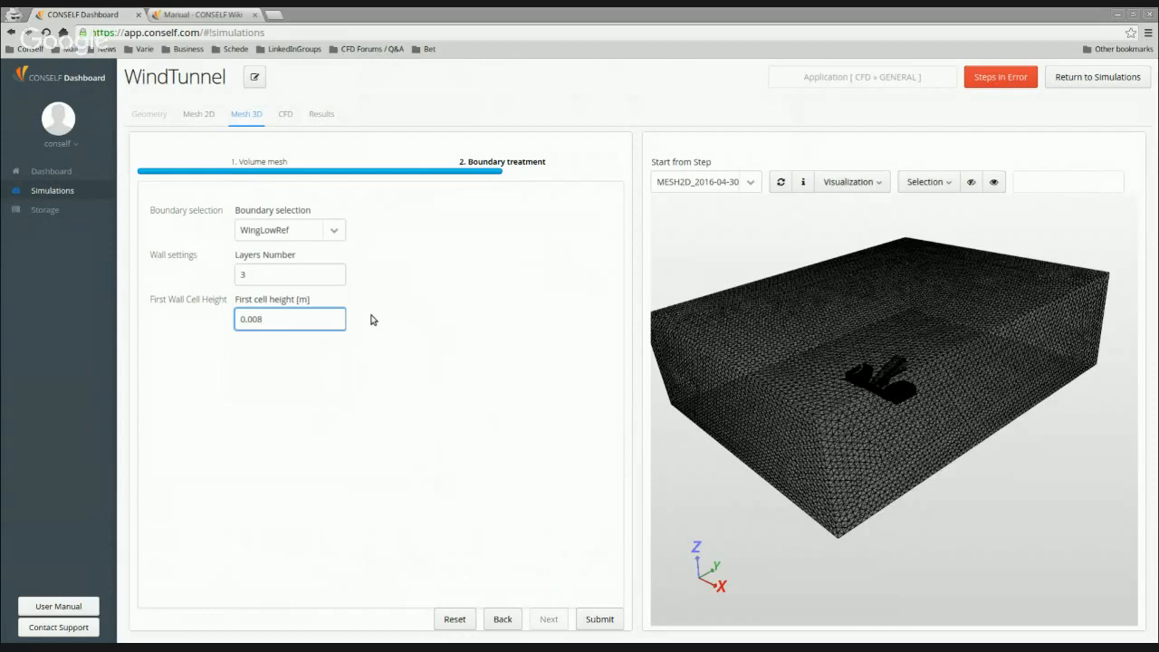
Review the layer count and first cell height of the WingHighRef, Body and boundingbox_xmin boundaries in turn.
left_click(335, 232)
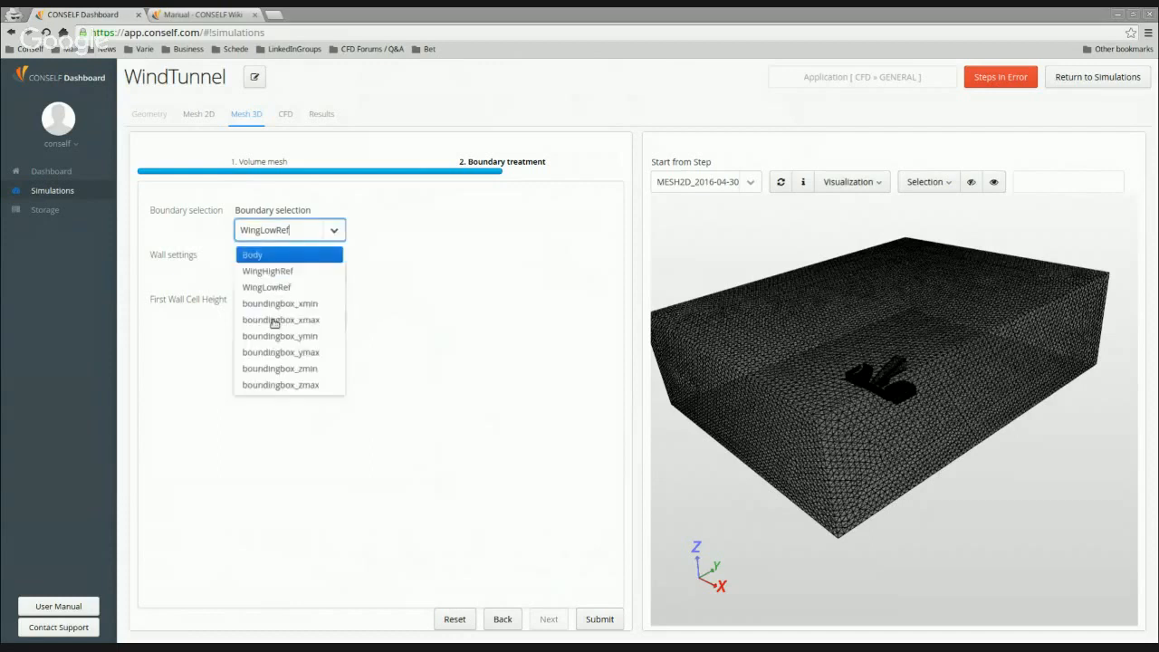
left_click(306, 270)
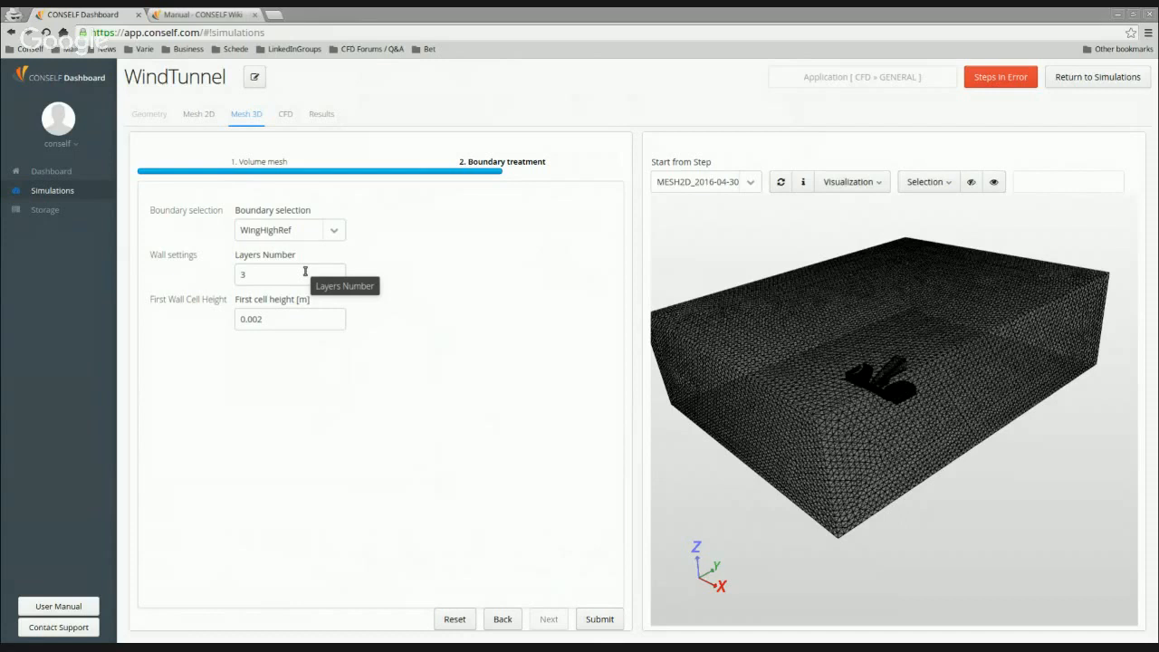
left_click(333, 232)
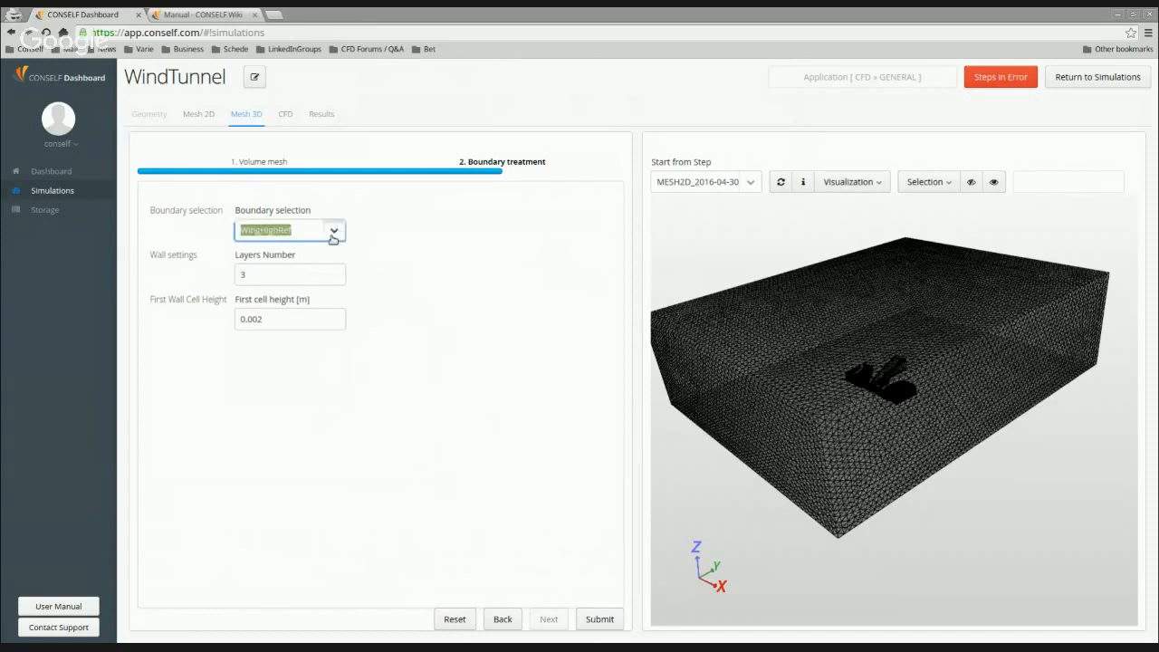
left_click(299, 258)
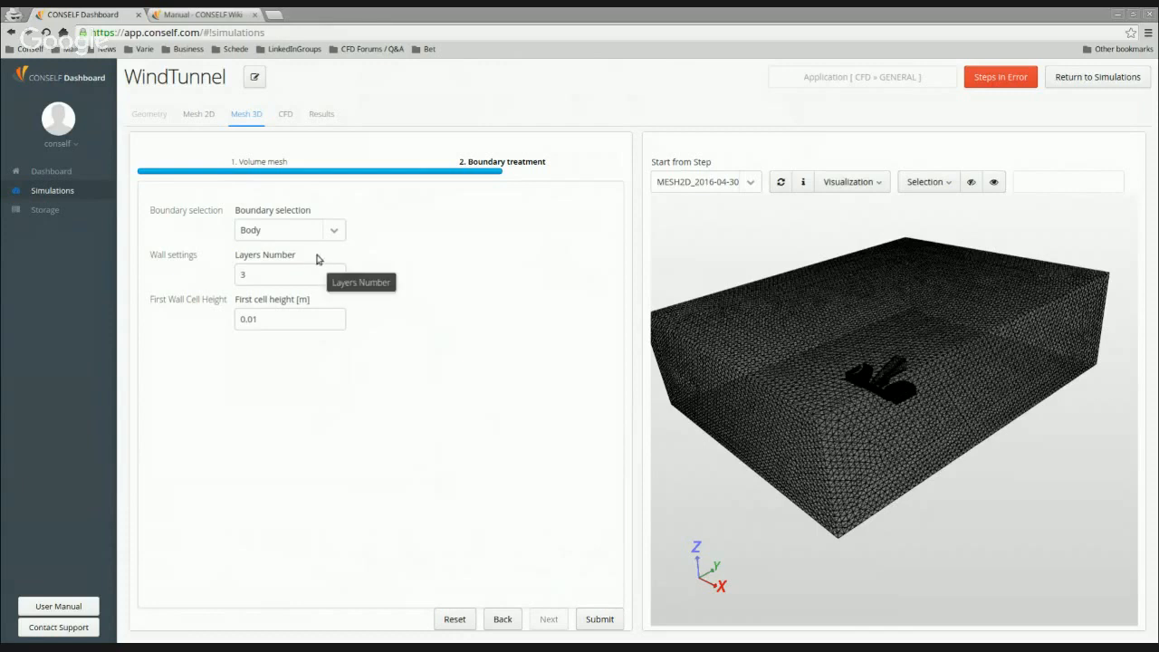
left_click(331, 230)
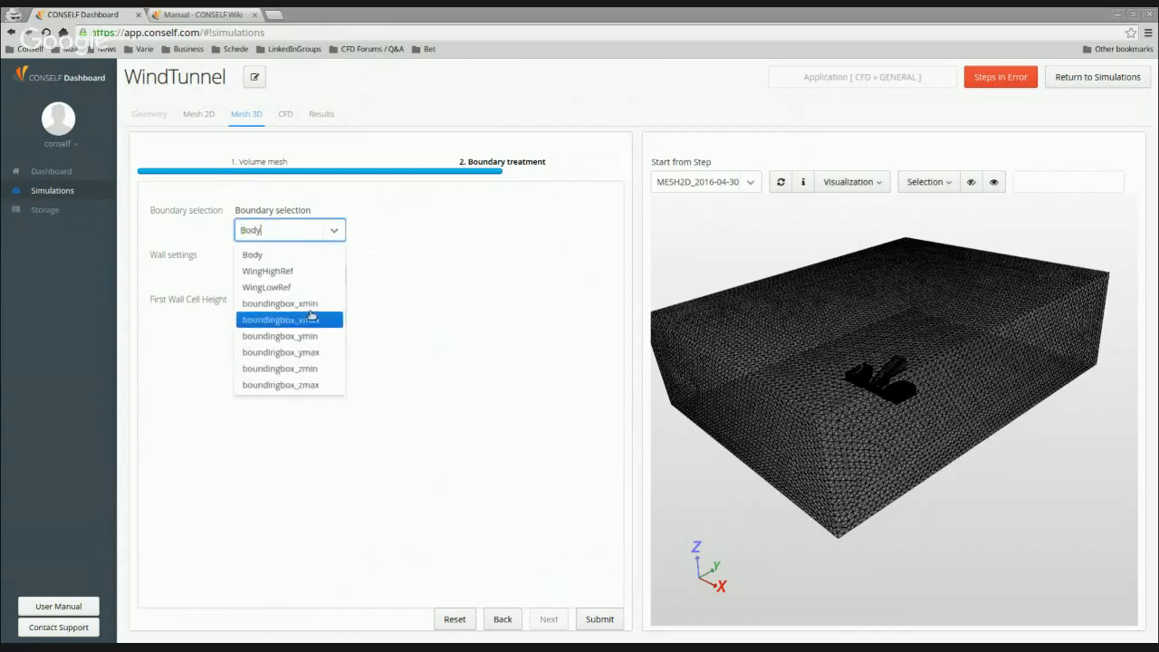
left_click(308, 304)
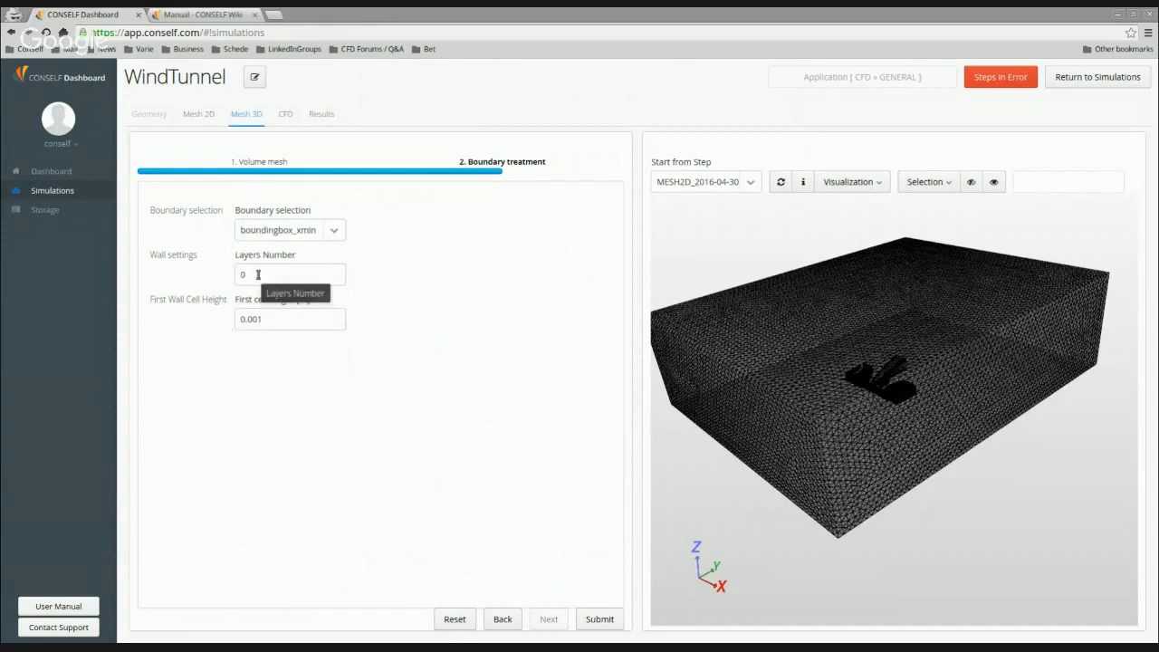
Check the layers number and first cell height of boundingbox_xmin, and submit the Mesh 3D boundary treatment.
double_click(258, 274)
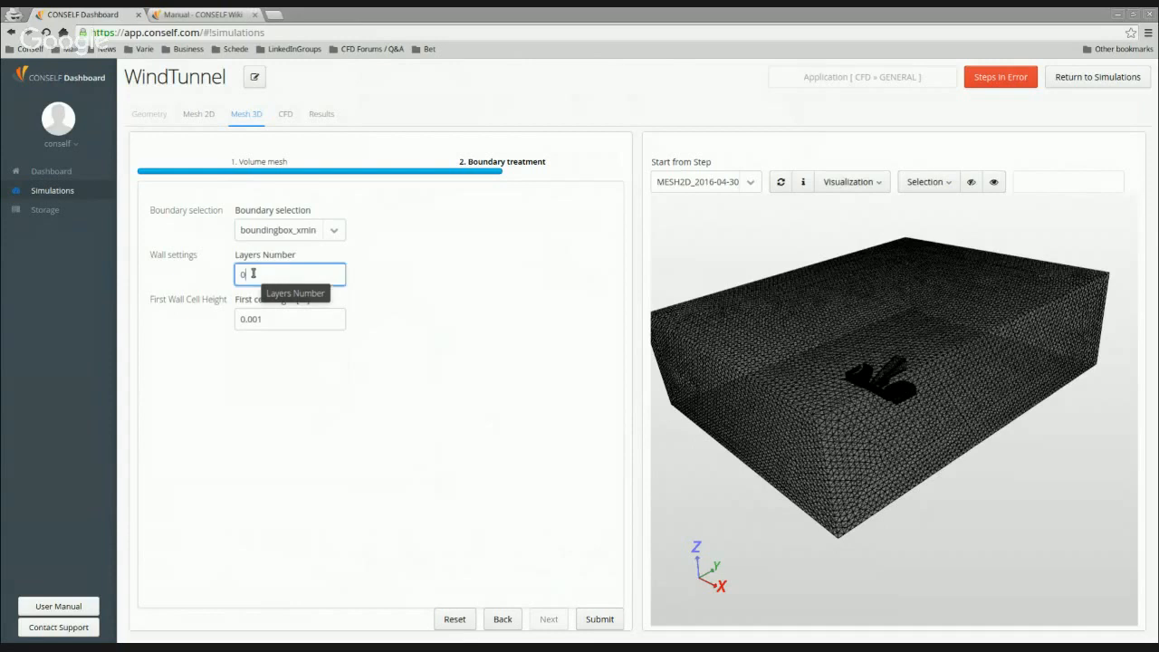
double_click(268, 320)
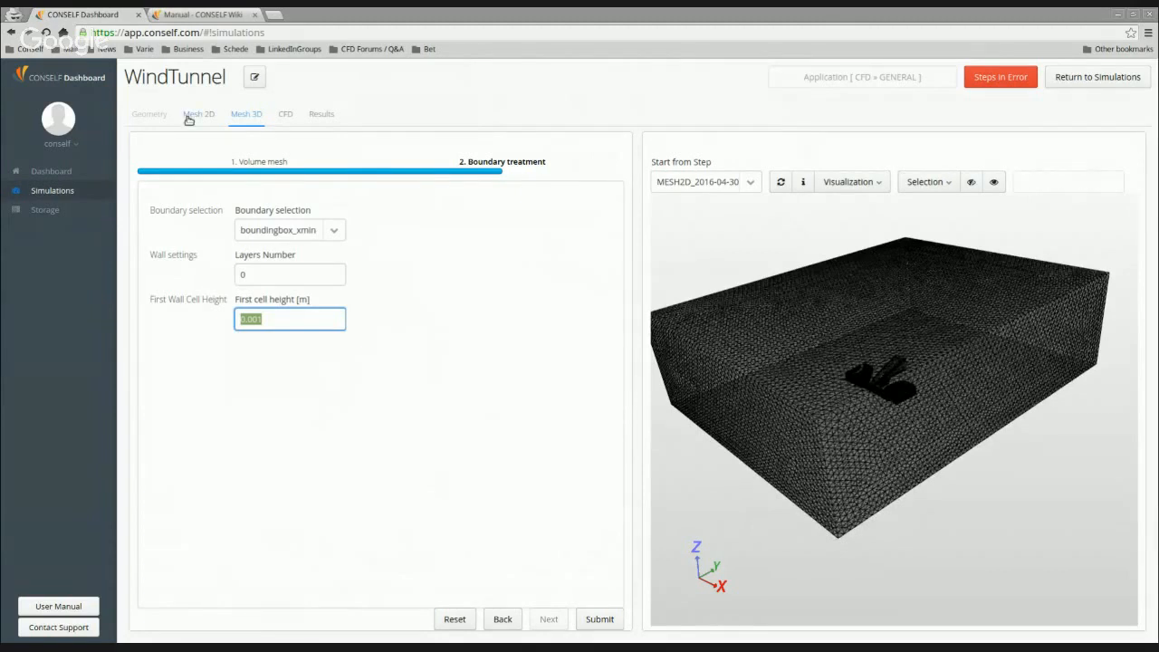
double_click(260, 276)
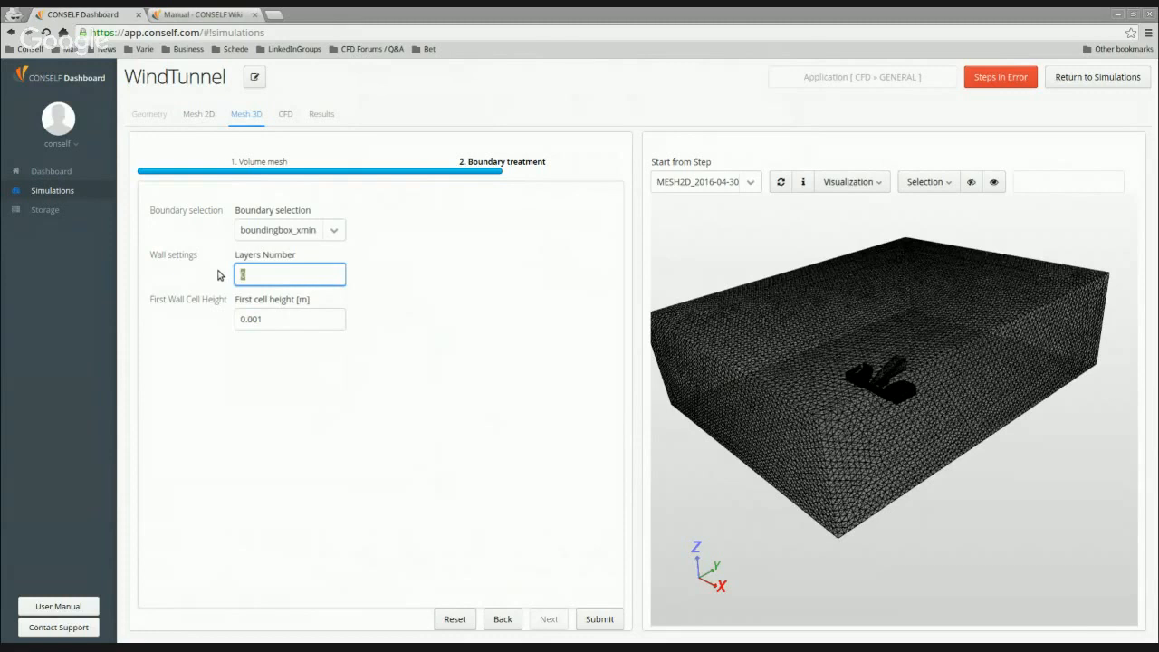
left_click_drag(273, 321, 228, 323)
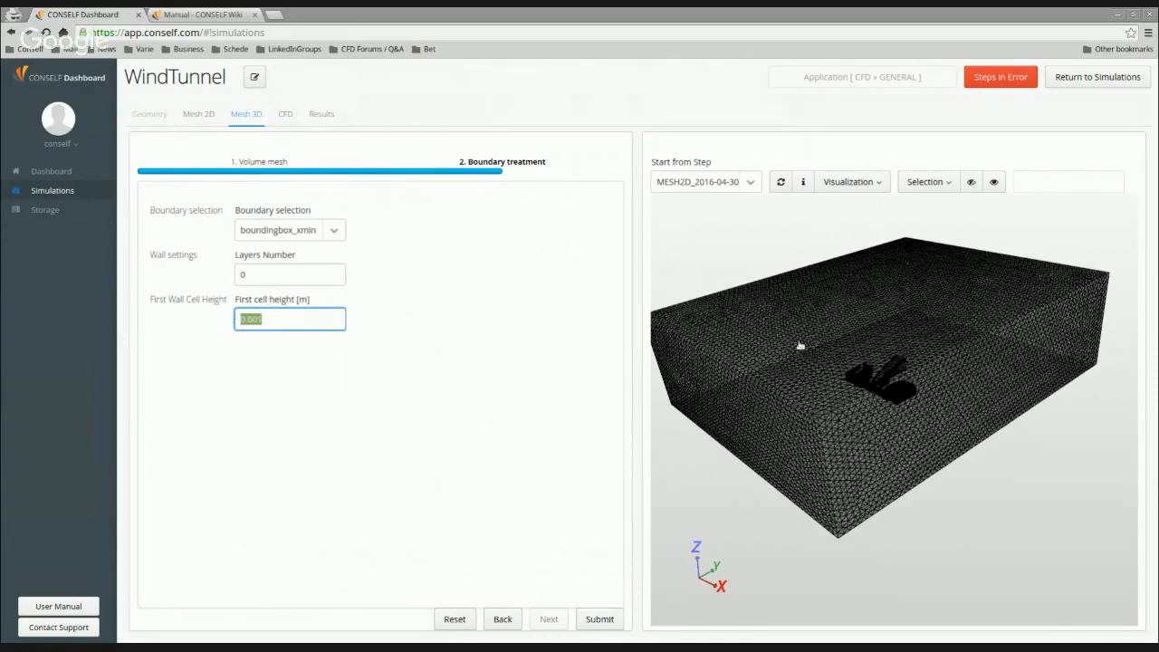
left_click(239, 274)
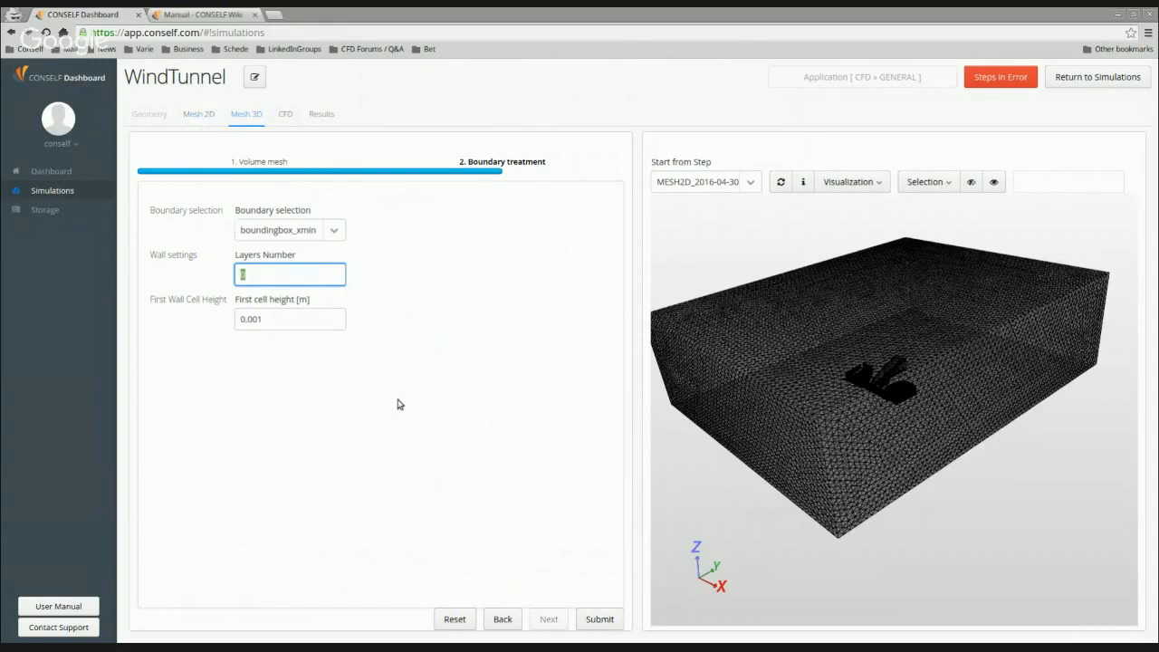
left_click(603, 623)
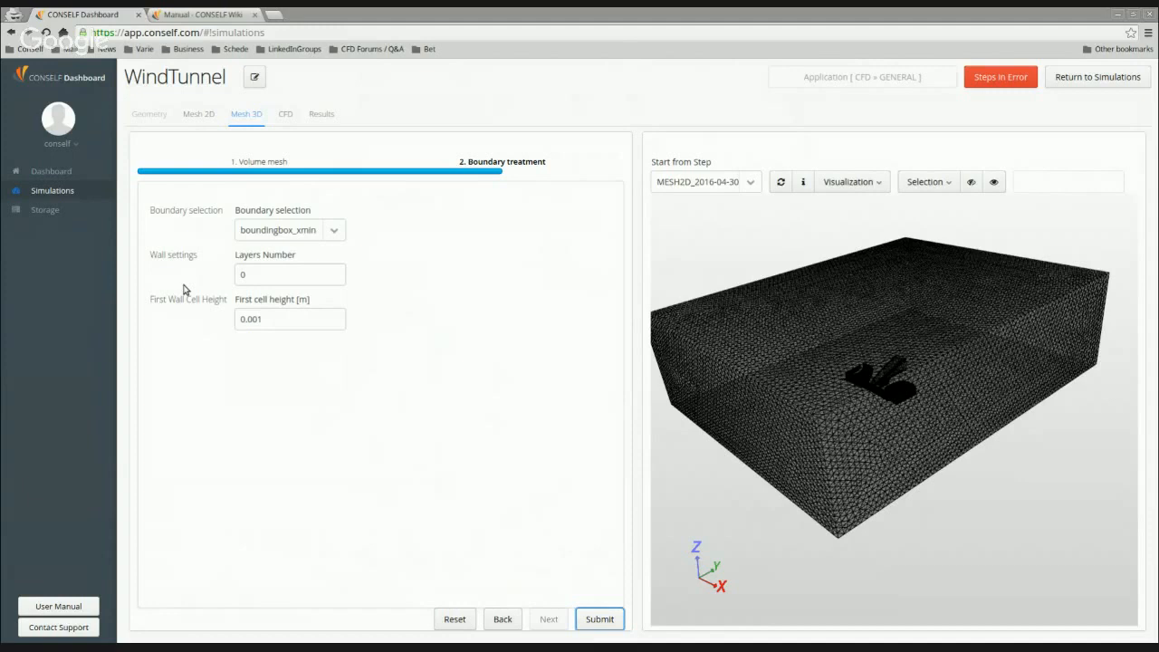
Open the CFD setup and choose MESH3D_2016-04-30_11:40 as its starting step.
left_click(284, 118)
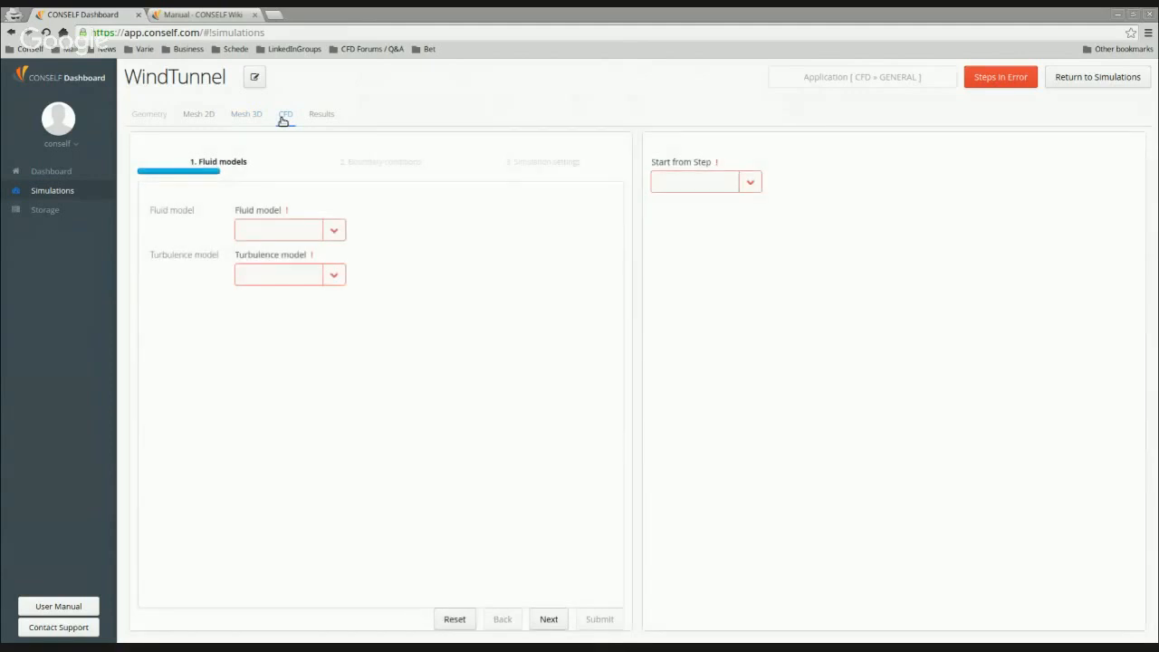
left_click(752, 189)
left_click(687, 210)
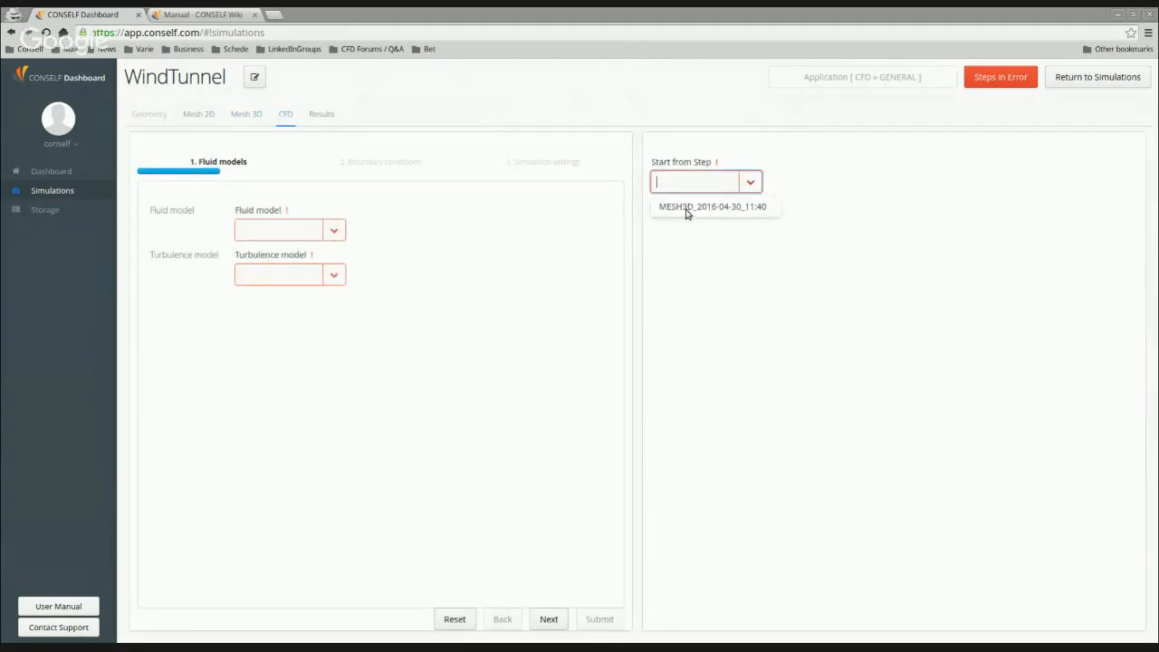
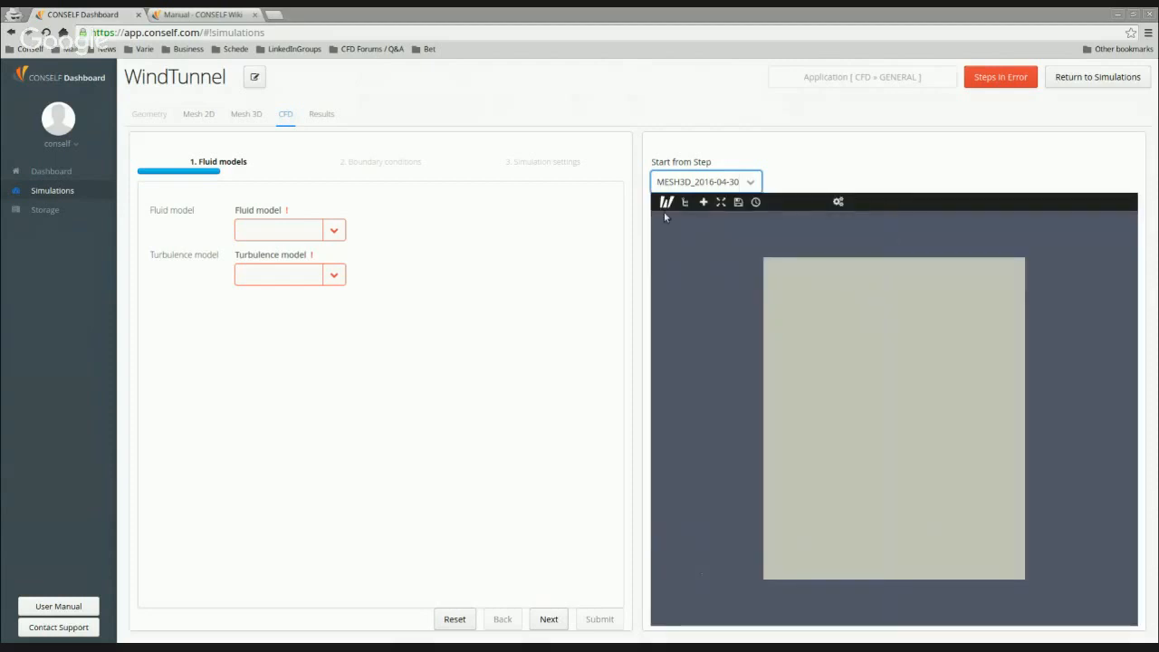
Examine the data information of the system.foam mesh, in particular its number of cells.
left_click(666, 202)
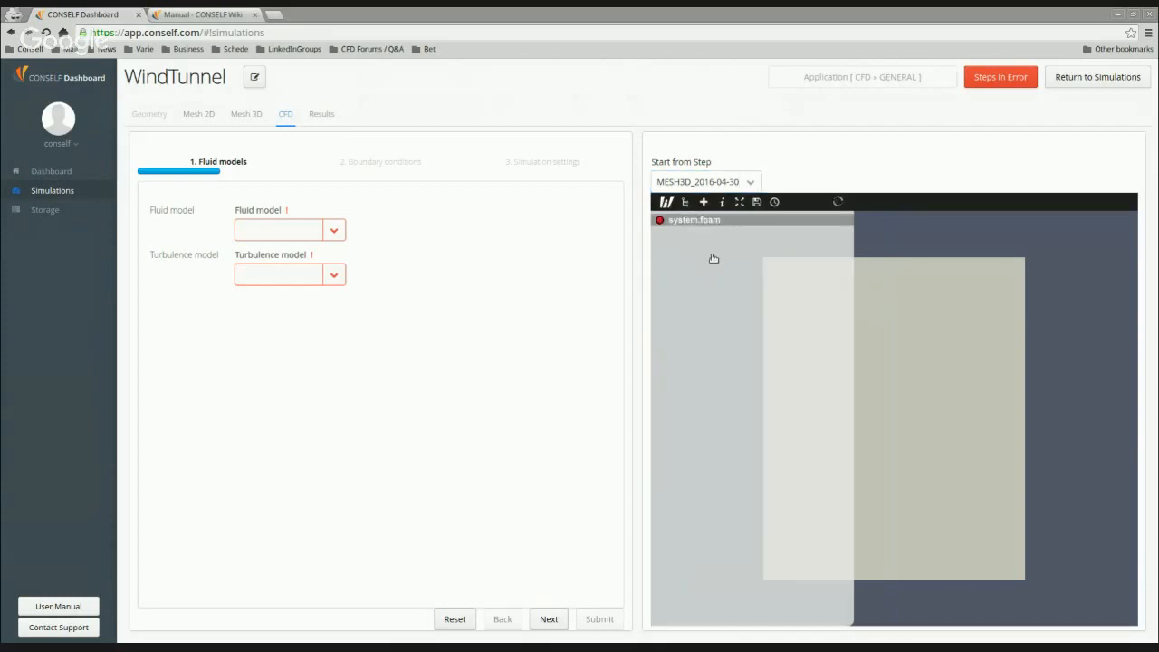
left_click(722, 203)
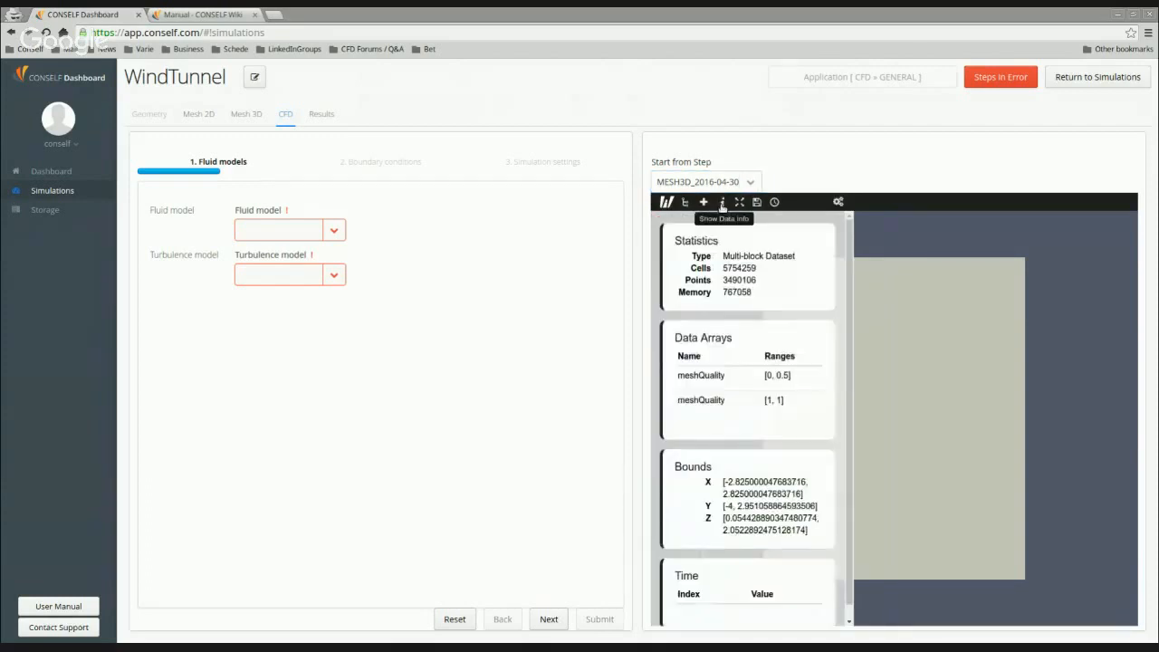
left_click(666, 202)
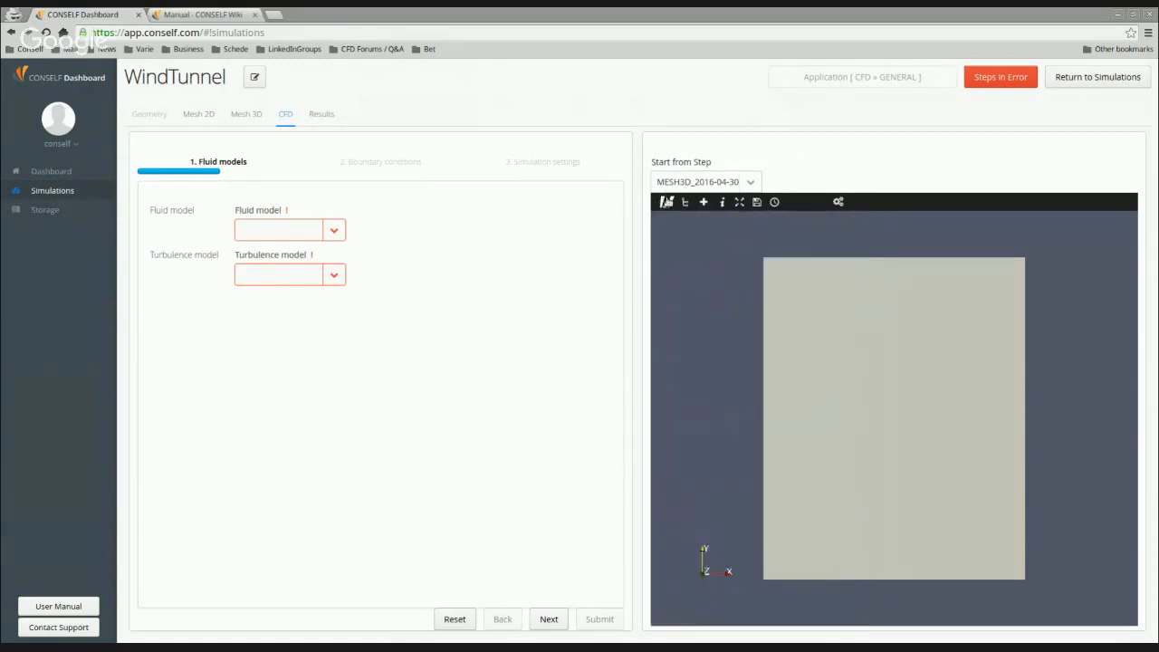
left_click(667, 202)
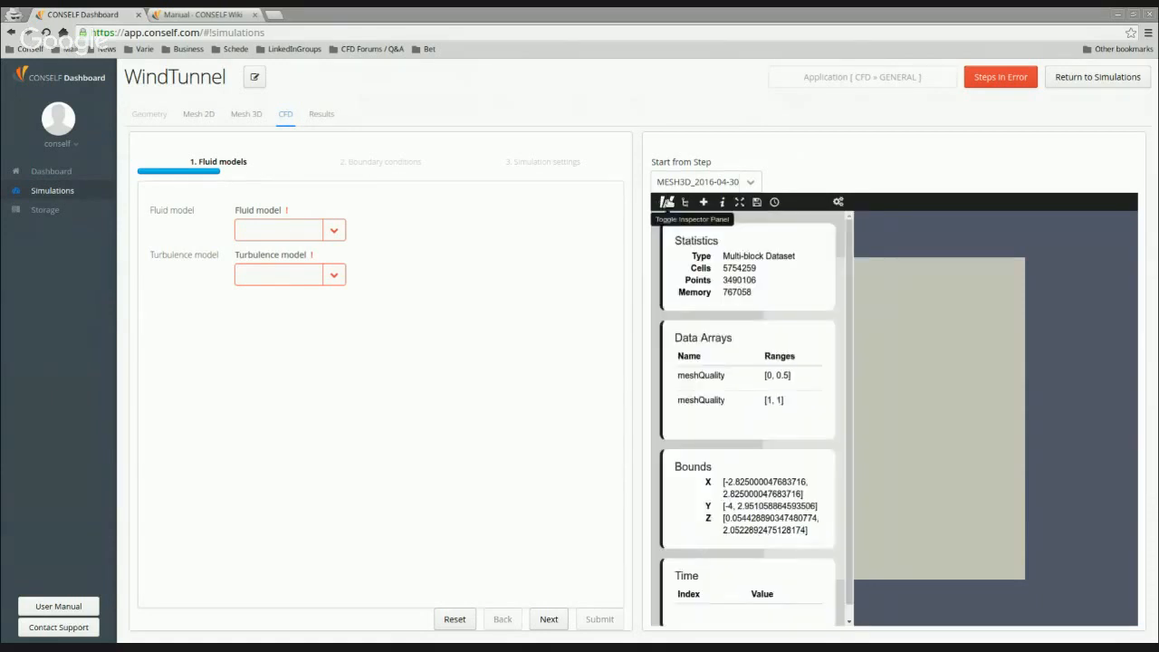
left_click(685, 203)
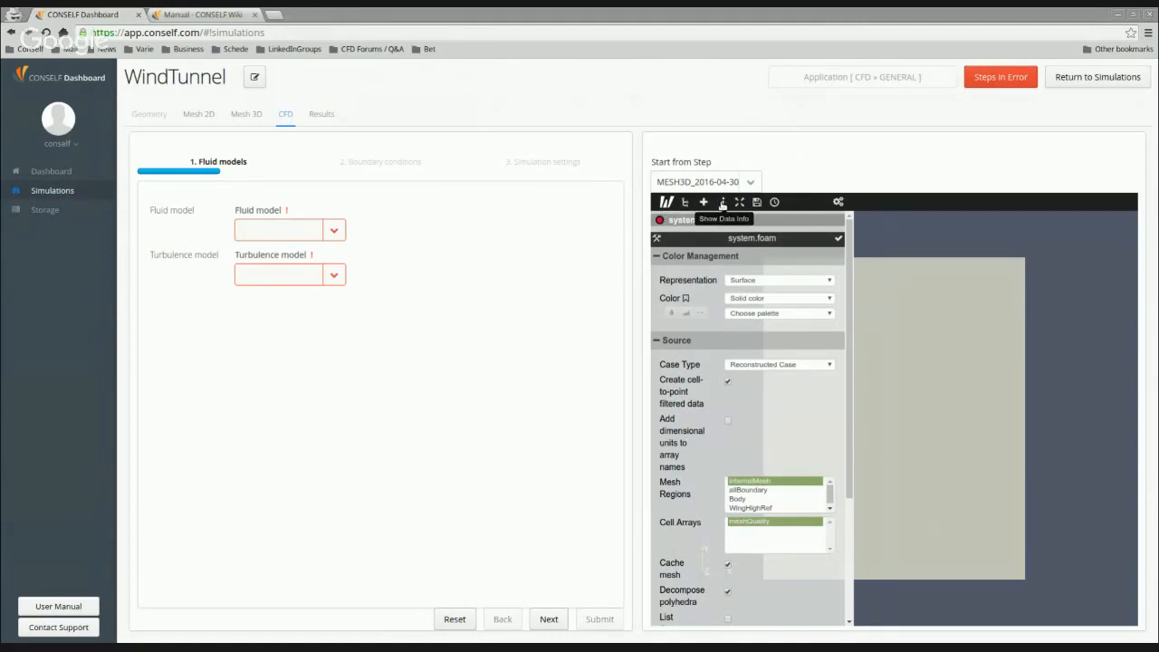
left_click(722, 203)
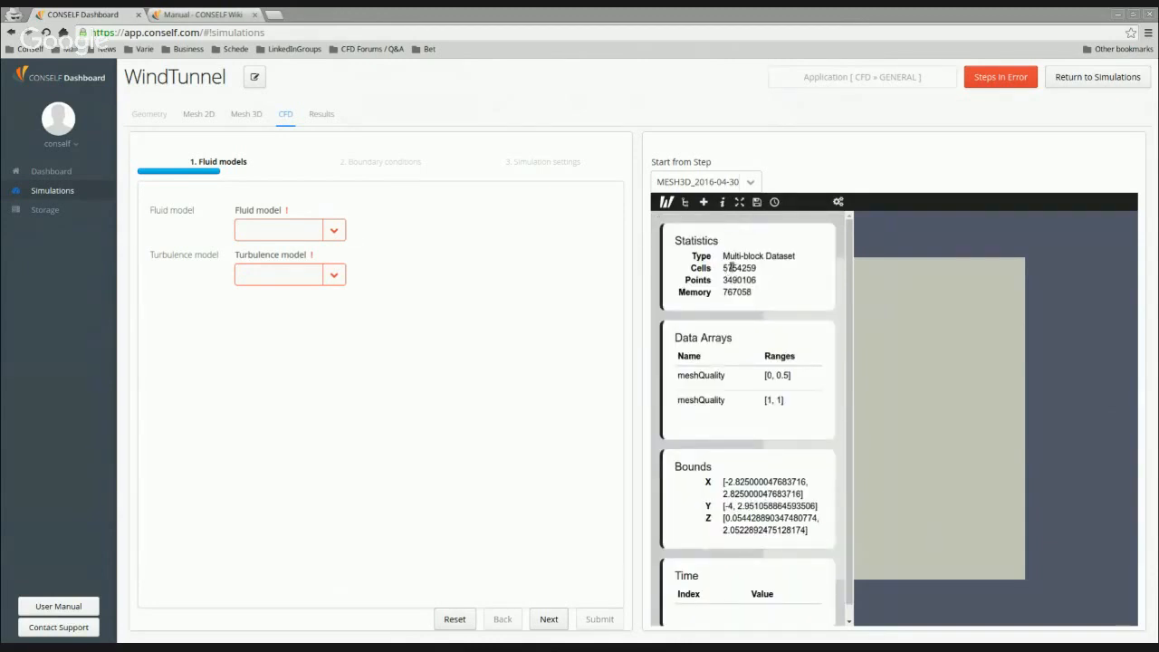
left_click_drag(723, 268, 756, 268)
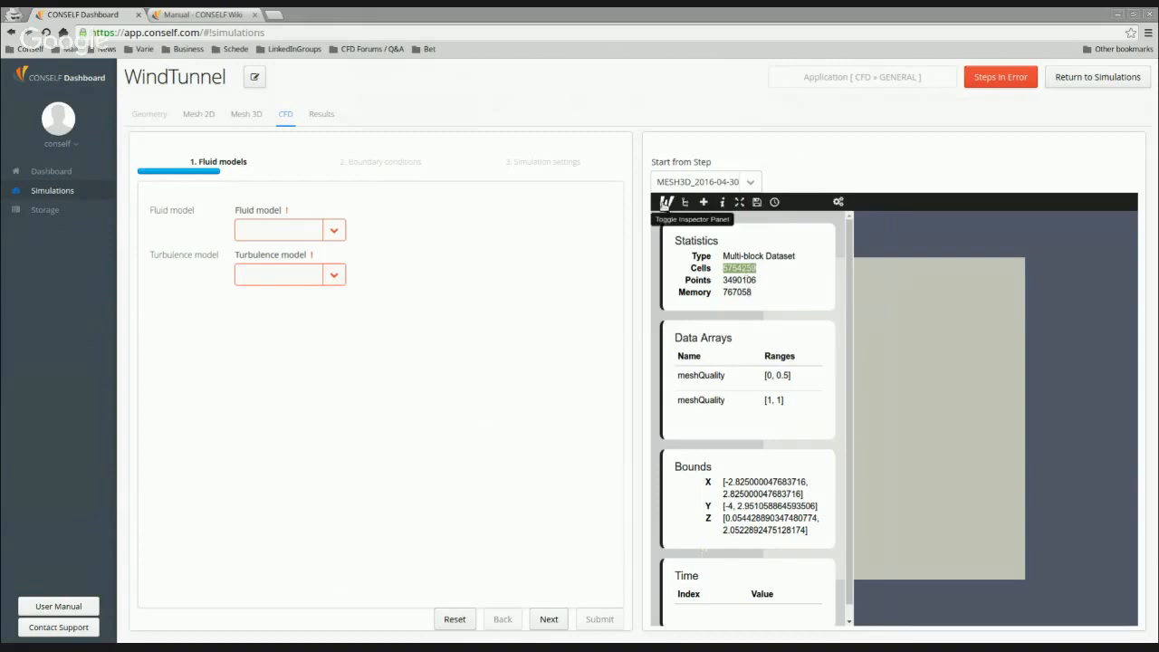
left_click(666, 202)
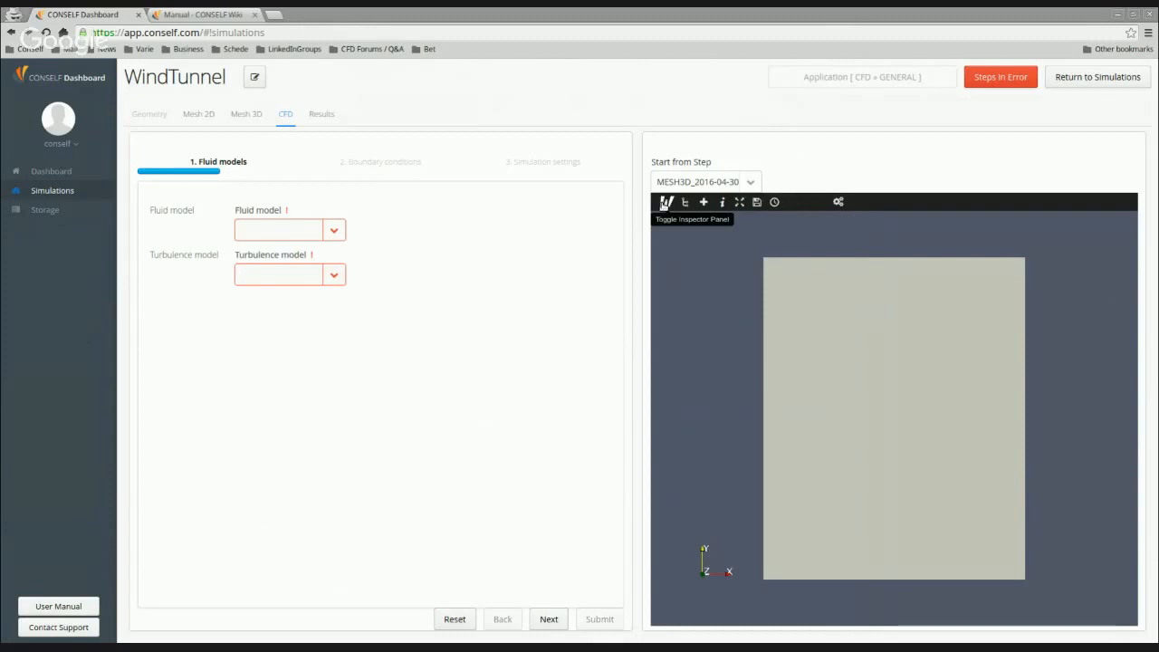
left_click(666, 203)
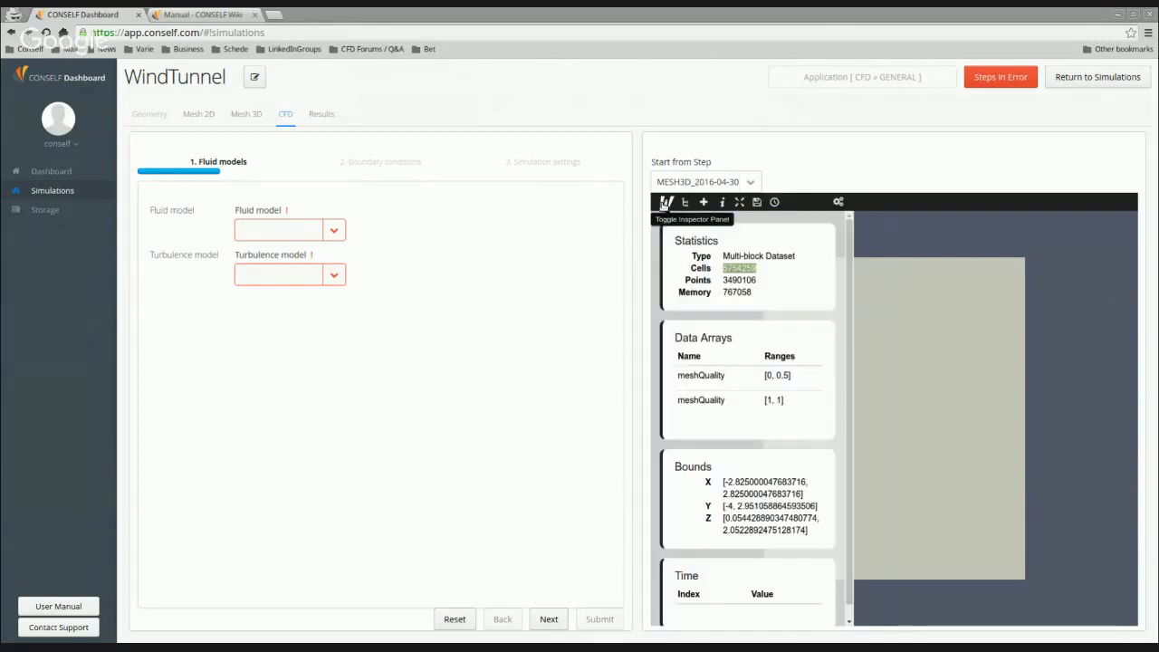
Add a plane Clip filter to the system.foam mesh with X origin 0.3 and Inside Out enabled.
left_click(688, 203)
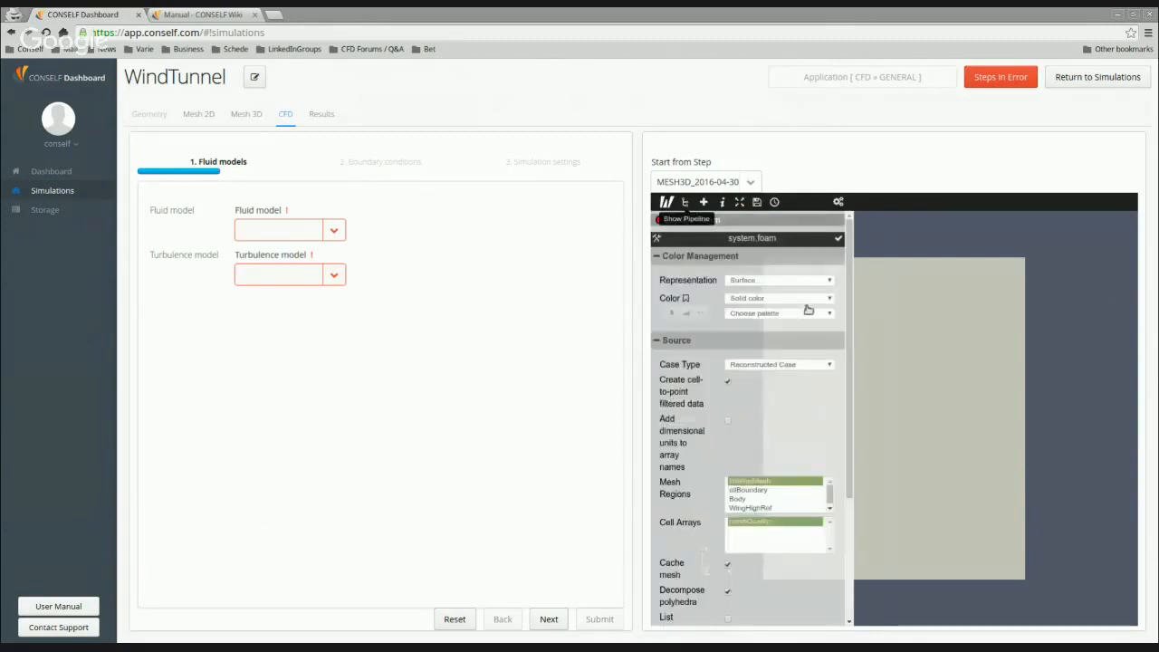
left_click(704, 204)
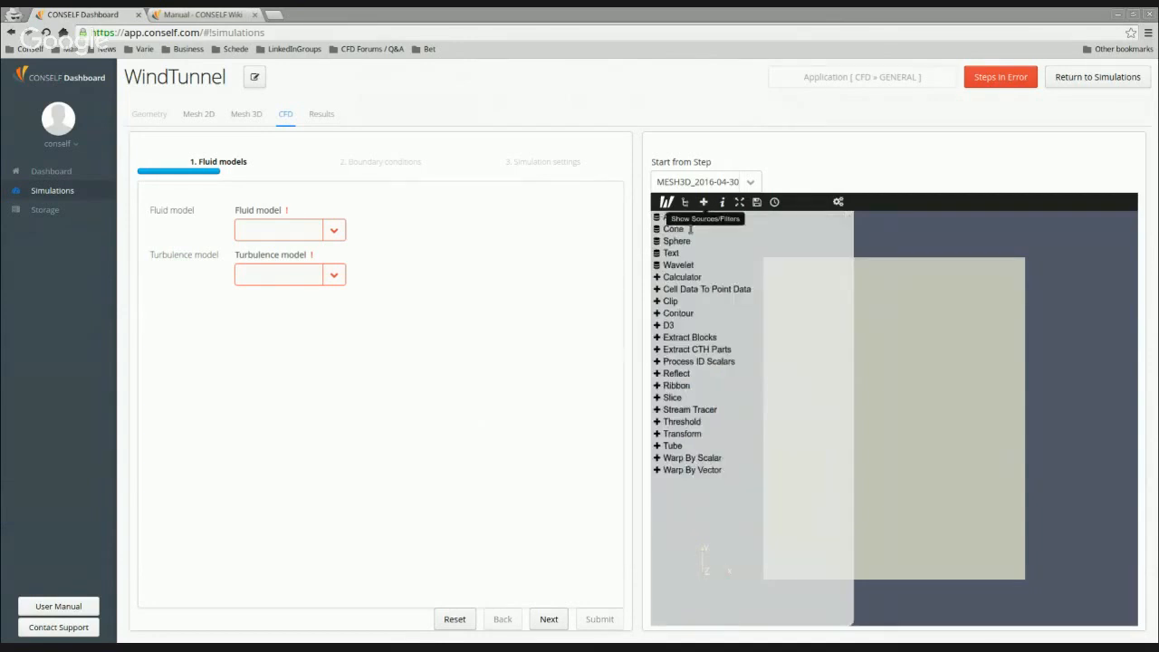
left_click(685, 302)
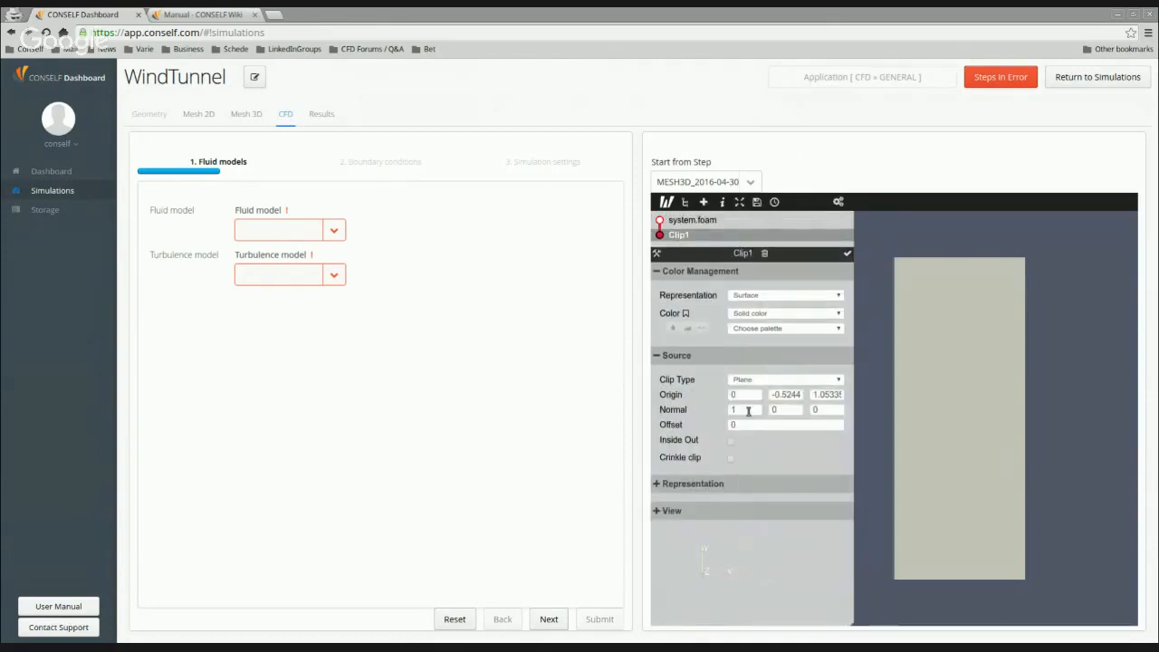
left_click_drag(744, 395, 717, 393)
type("0.3")
left_click(730, 441)
left_click(847, 254)
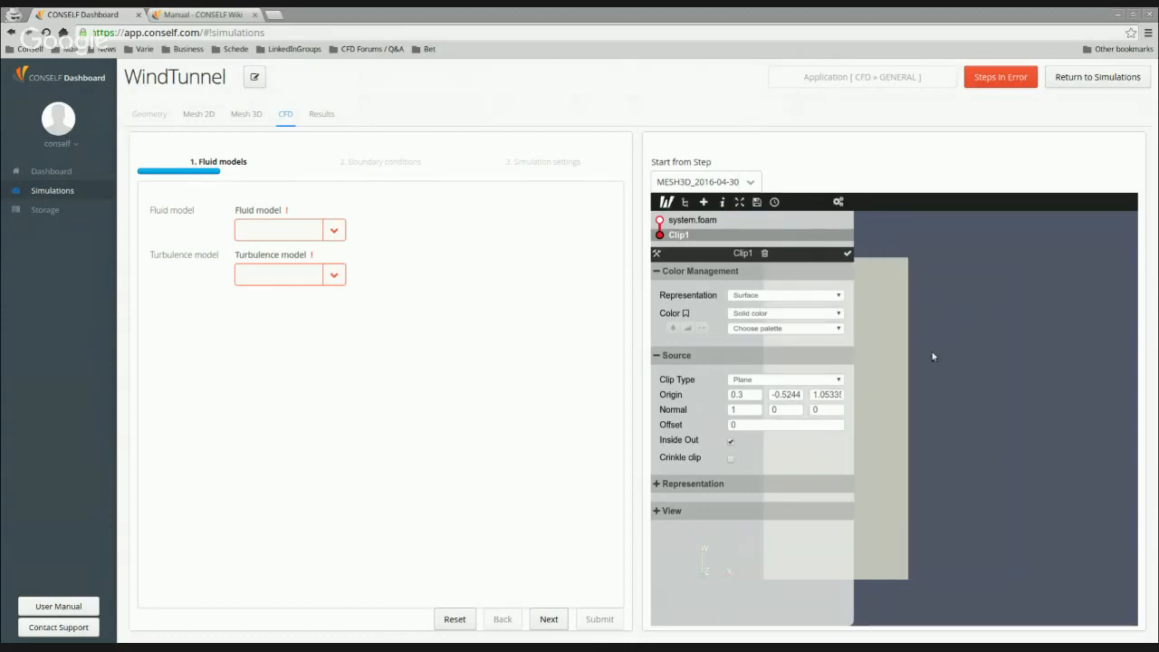
Display the clipped mesh with the Surface With Edges representation.
left_click_drag(989, 522, 878, 460)
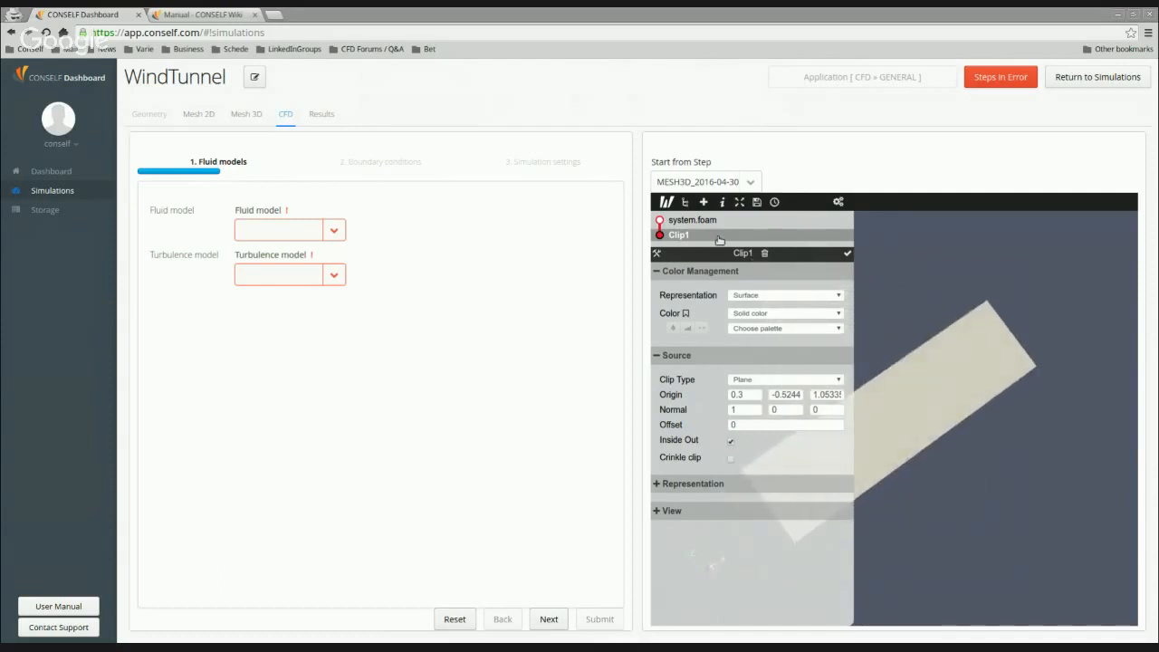
left_click(763, 299)
left_click(760, 345)
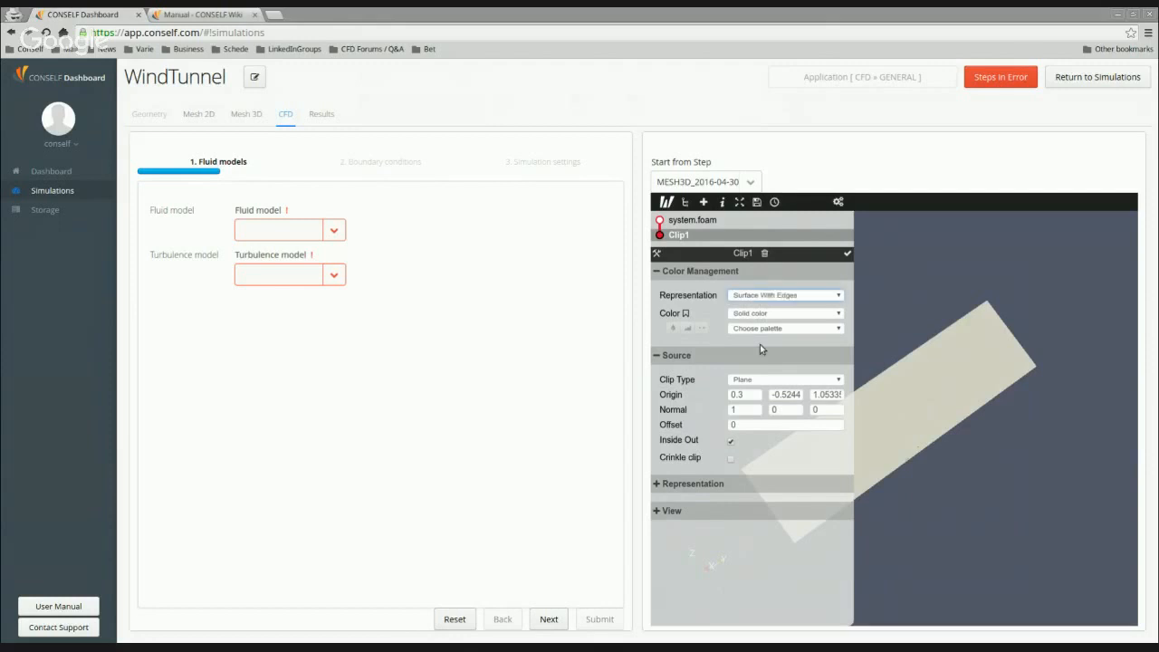
left_click(847, 256)
Inspect the cell refinement and boundary layers around the wing profile on the clipped section of the volume mesh.
left_click_drag(1024, 534, 971, 500)
scroll(971, 501, "up", 3)
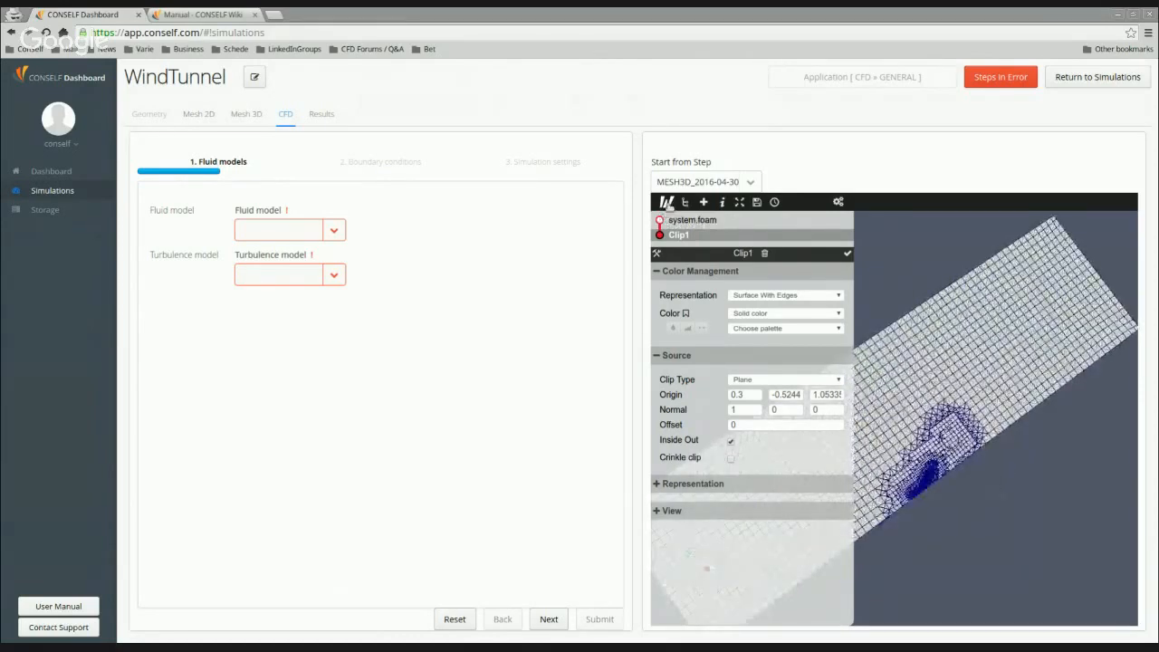
left_click(668, 202)
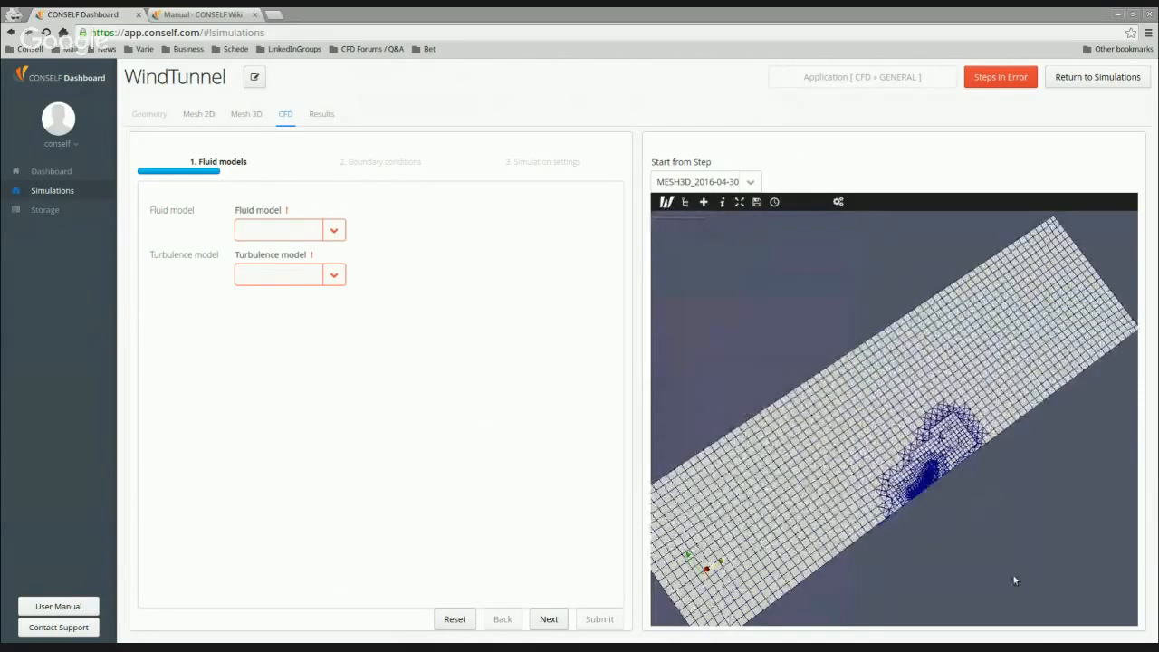
right_click_drag(1007, 576, 833, 390)
middle_click_drag(880, 527, 868, 489)
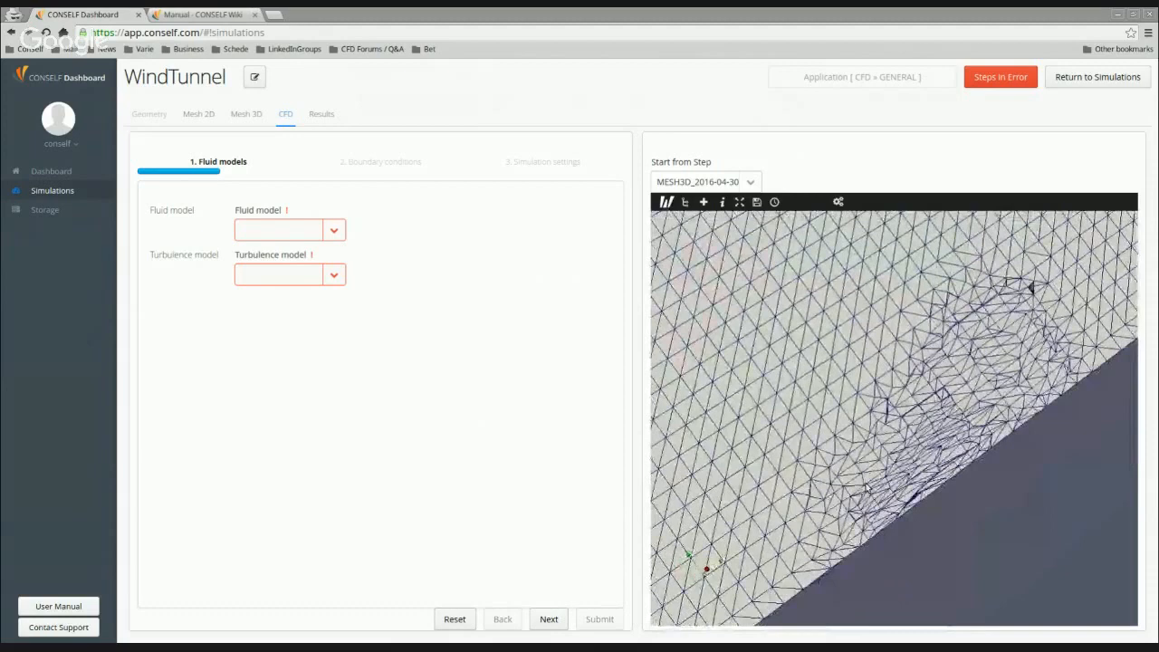
right_click_drag(867, 489, 885, 442)
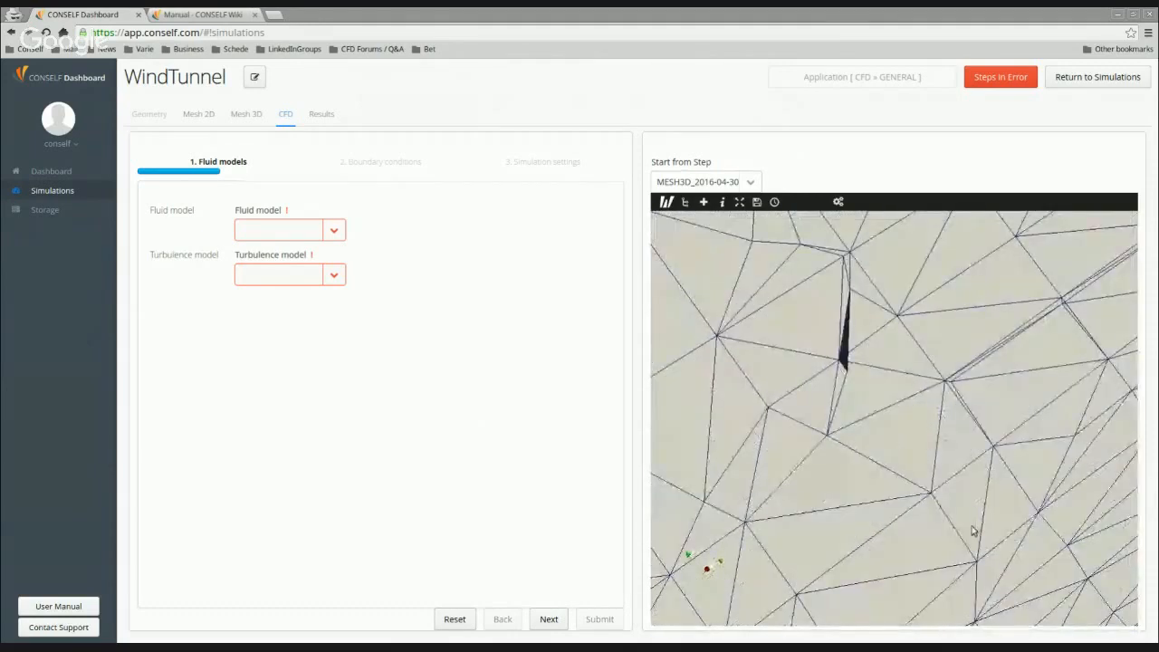
scroll(973, 527, "down", 5)
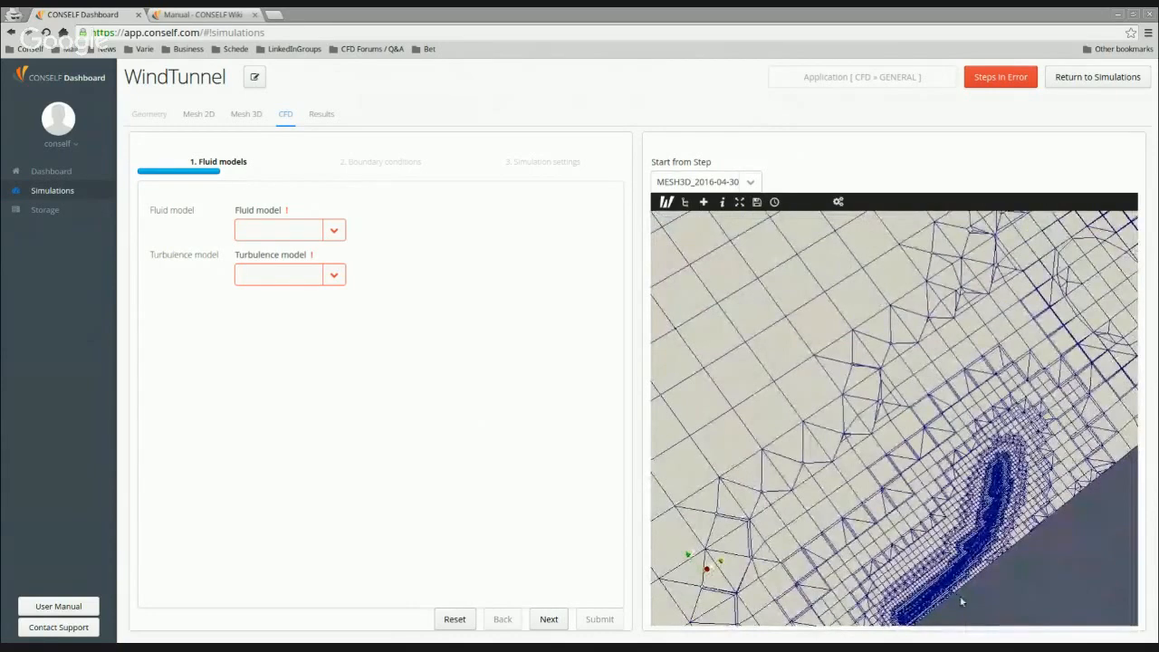
scroll(781, 497, "up", 4)
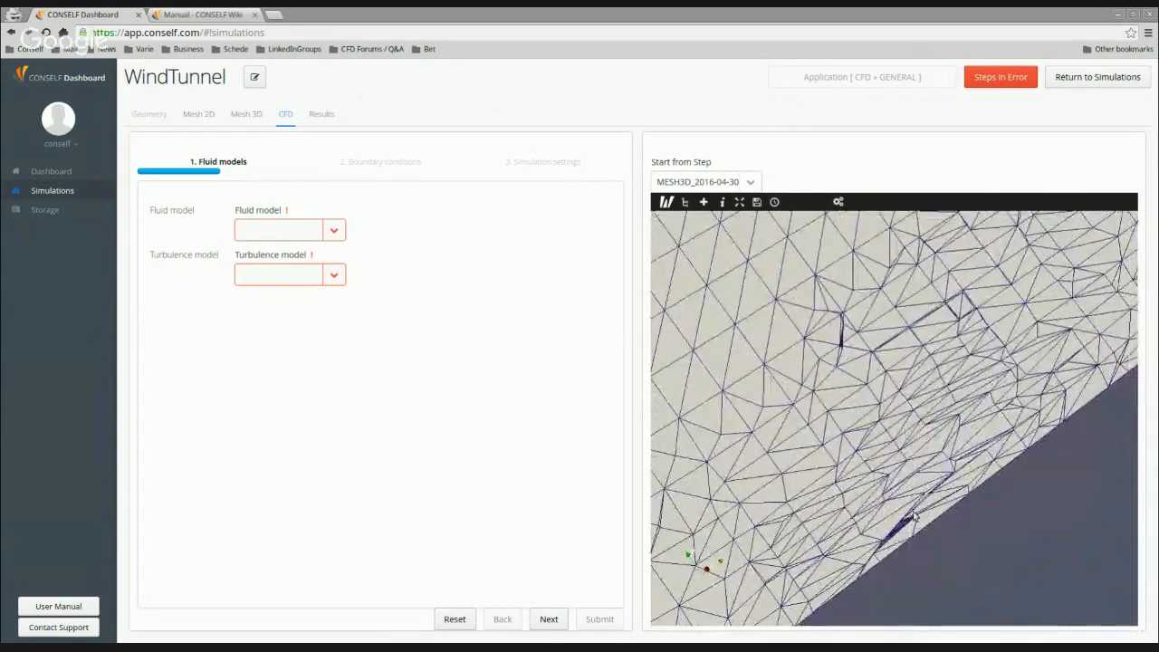
scroll(933, 486, "up", 3)
scroll(933, 486, "up", 2)
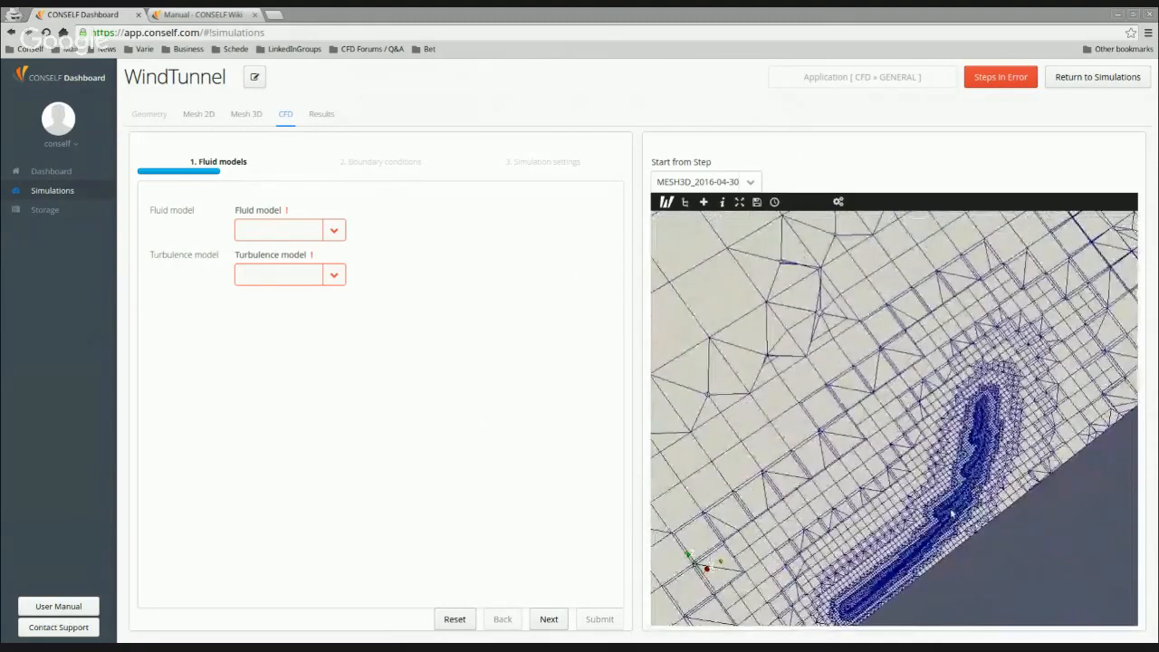
scroll(925, 509, "up", 3)
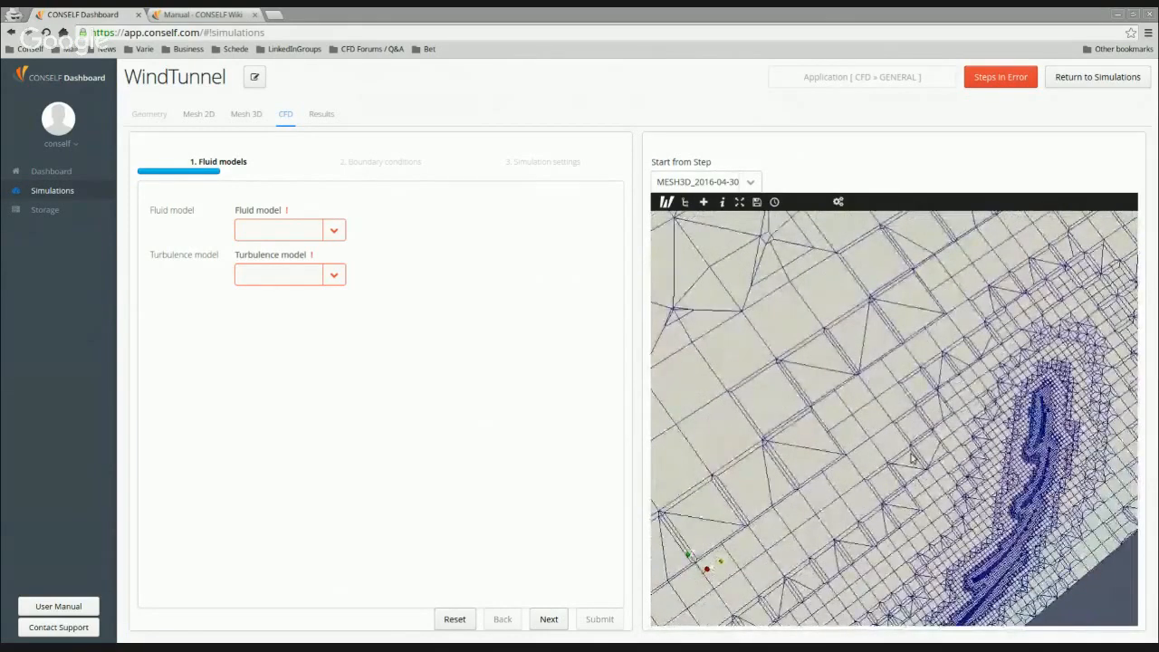
scroll(915, 469, "up", 3)
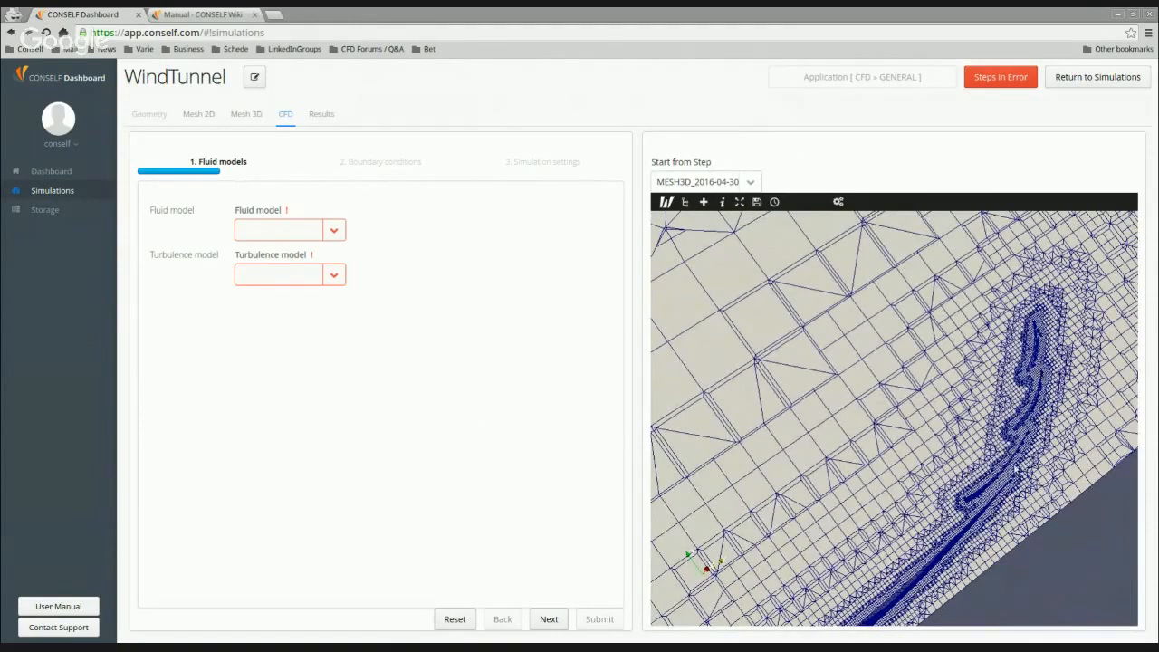
scroll(868, 340, "up", 3)
scroll(868, 341, "down", 3)
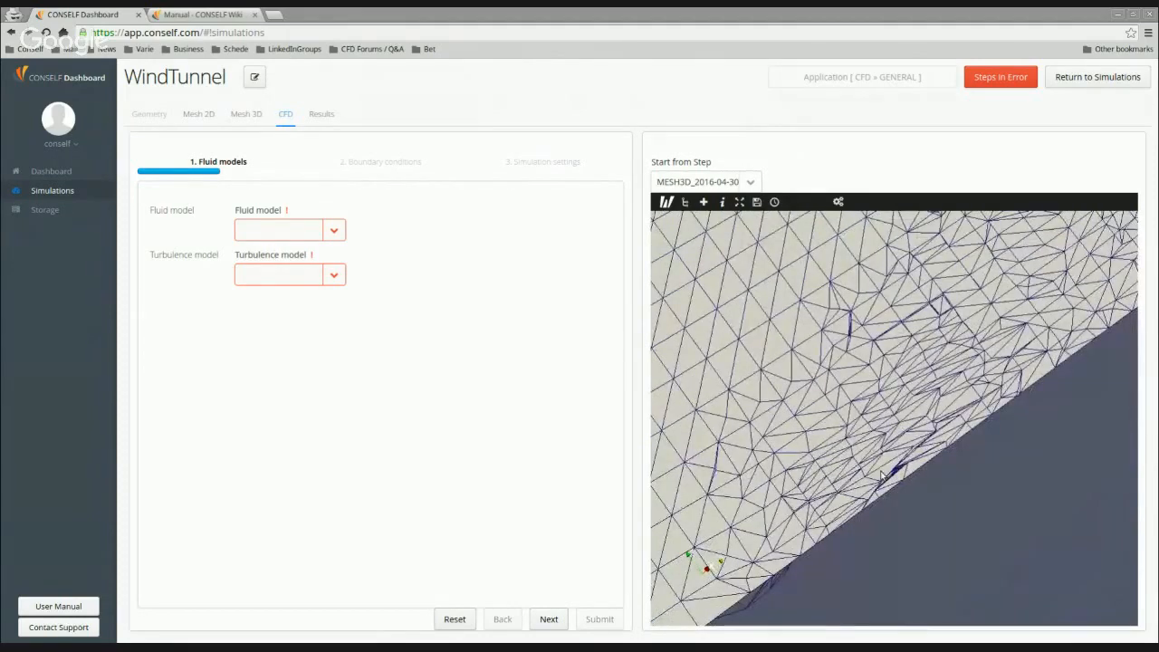
scroll(781, 391, "down", 2)
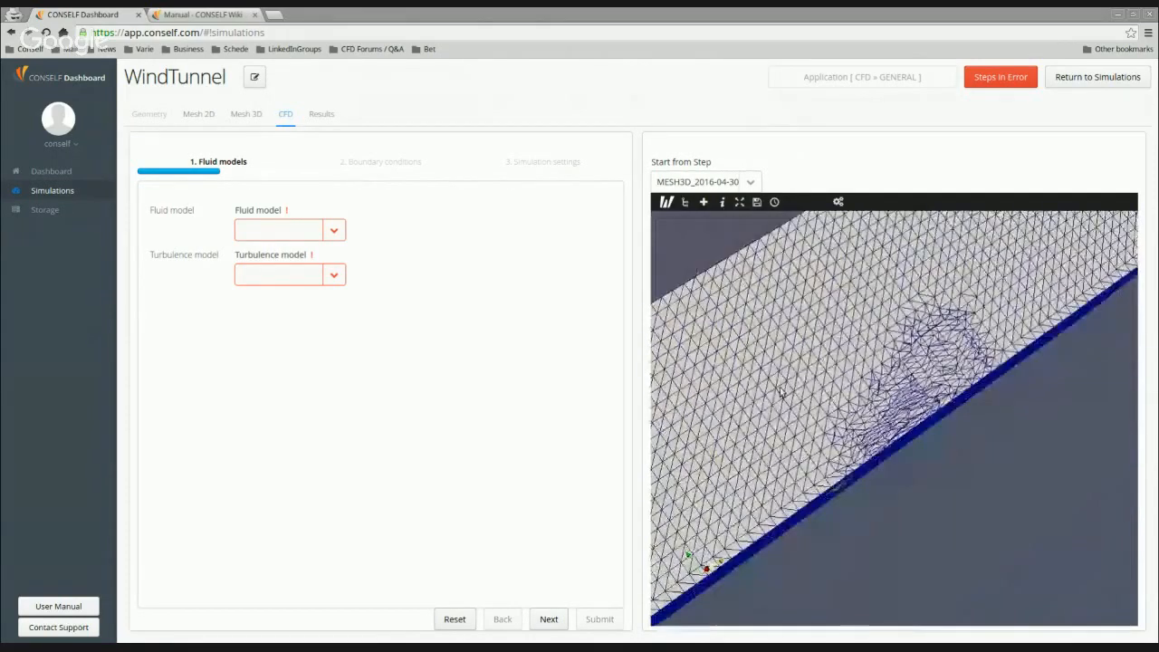
Delete the Clip filter and make the full system.foam mesh visible.
scroll(781, 391, "down", 5)
left_click_drag(781, 391, 832, 370)
left_click(668, 203)
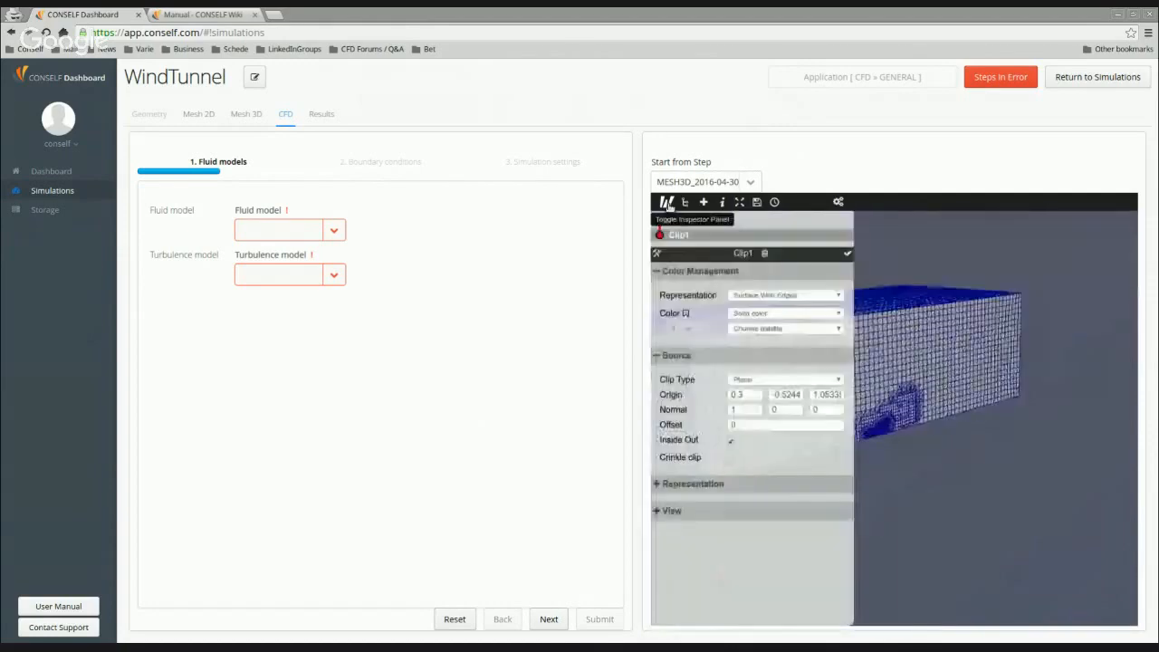
left_click(768, 257)
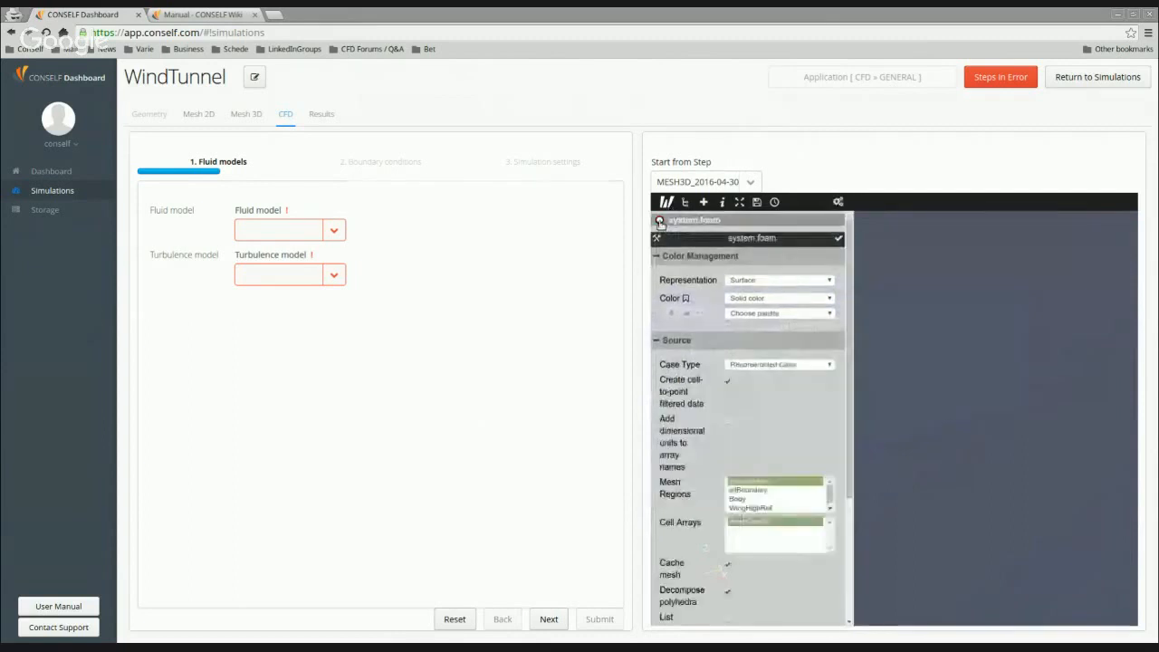
left_click(659, 221)
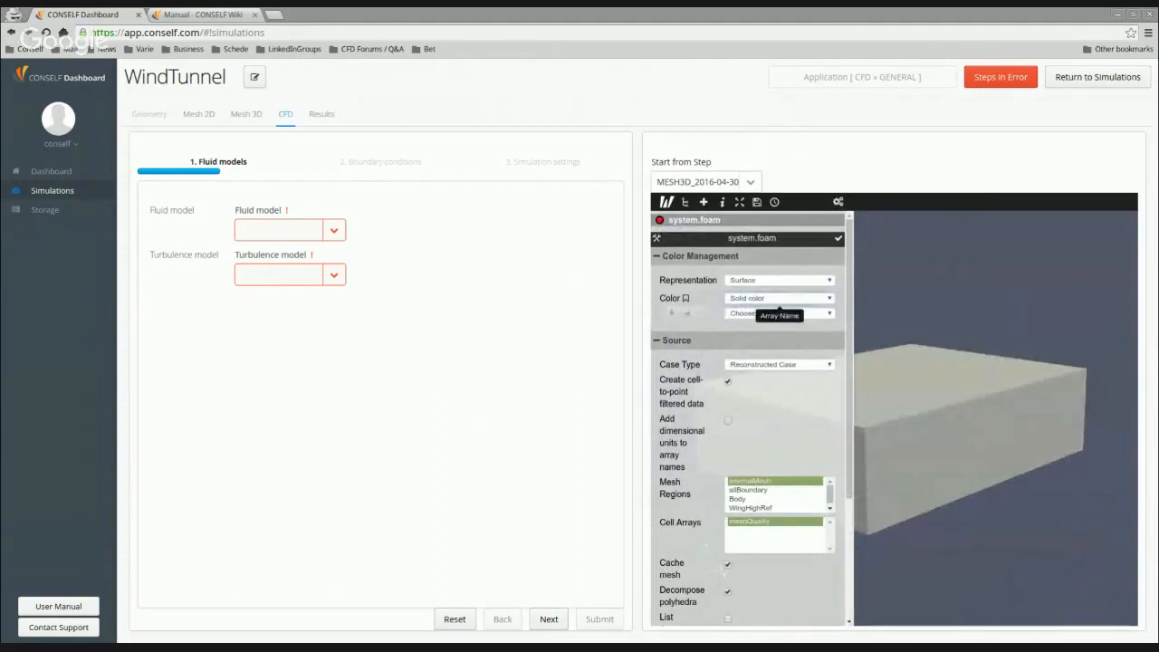
Color the system.foam mesh by the meshQuality array and apply the change.
left_click(754, 330)
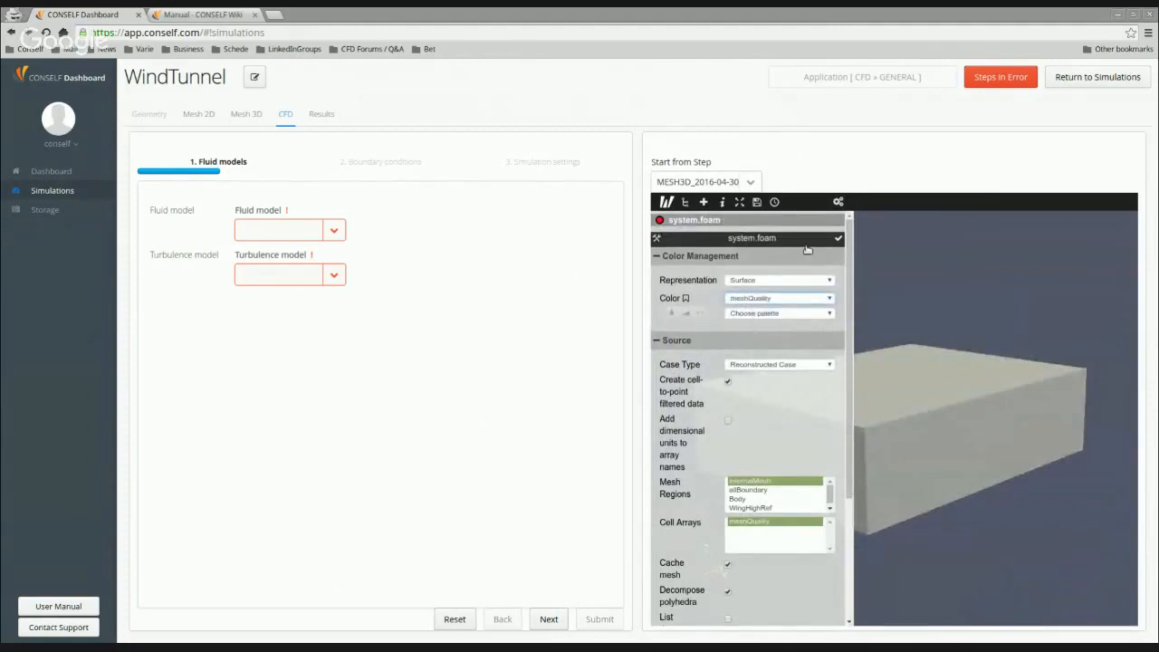
left_click(842, 240)
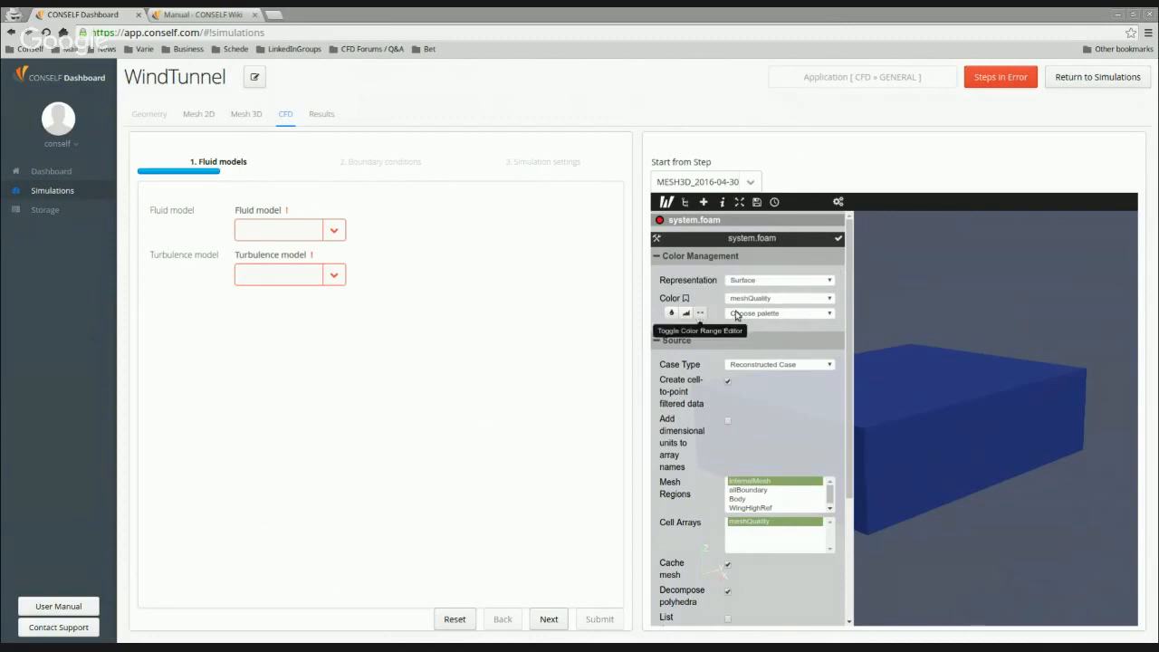
left_click_drag(1028, 410, 1043, 408)
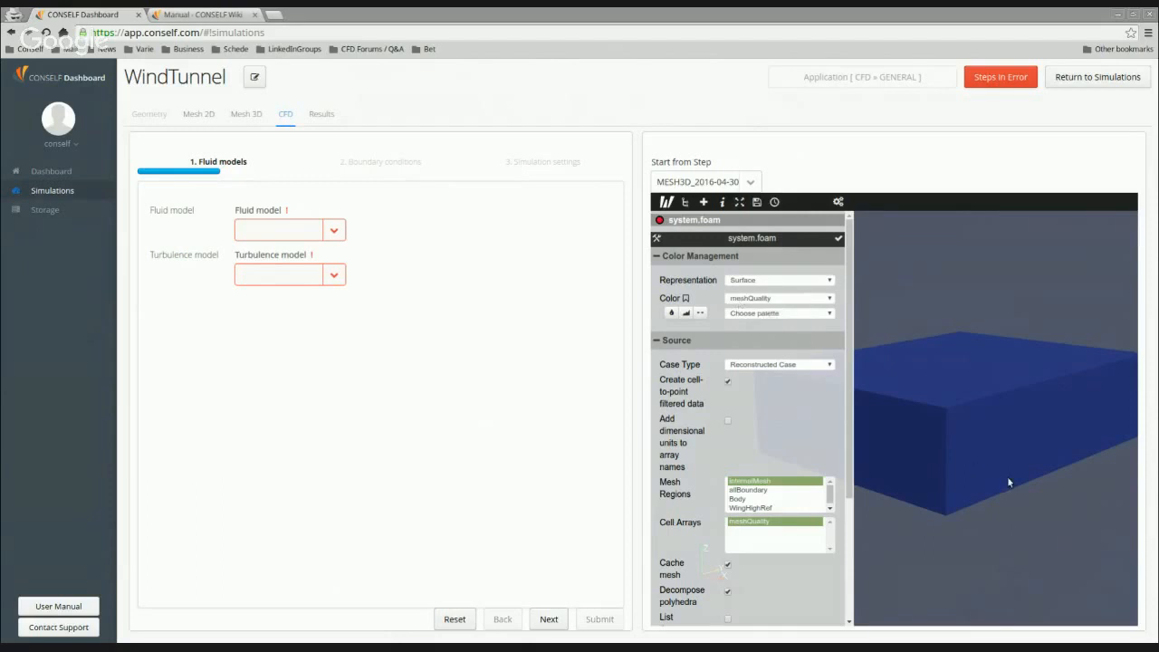
left_click_drag(1010, 479, 1007, 482)
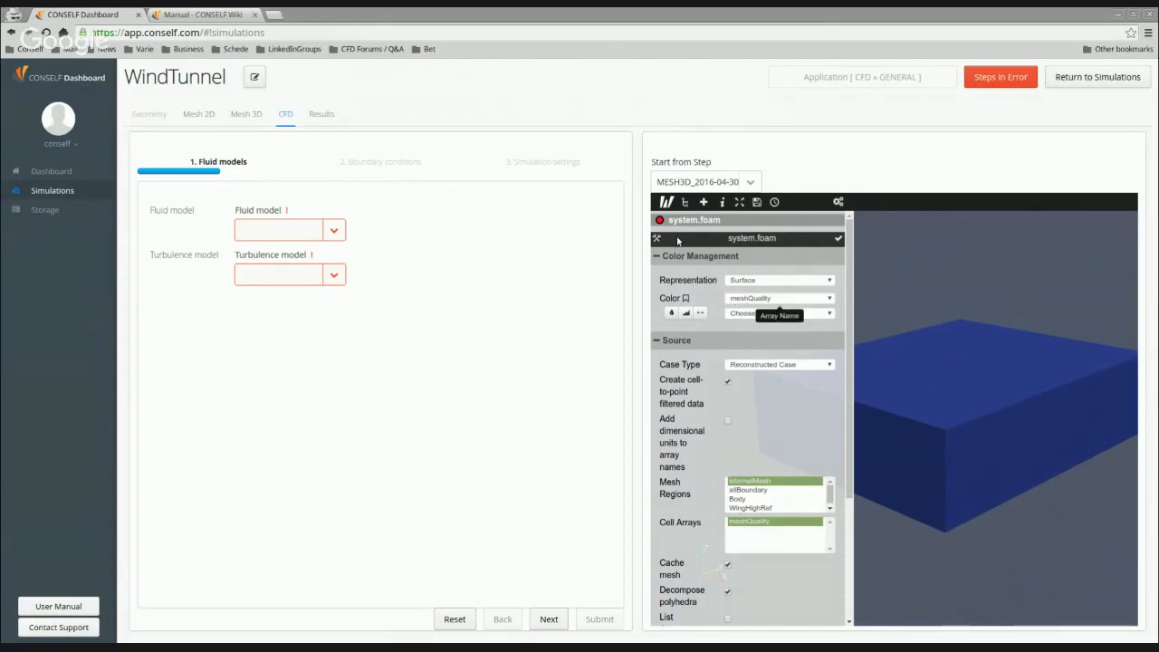
Add a Threshold filter to system.foam on the meshQuality scalars with a range of 0.5 to 1.
left_click(706, 203)
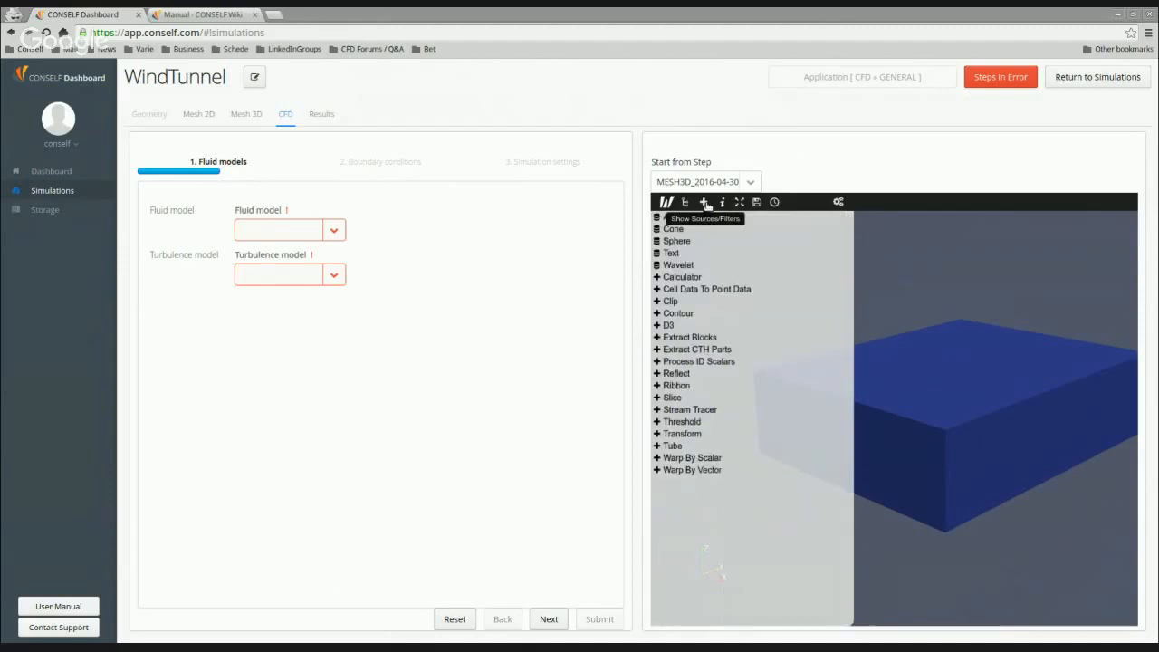
left_click(695, 426)
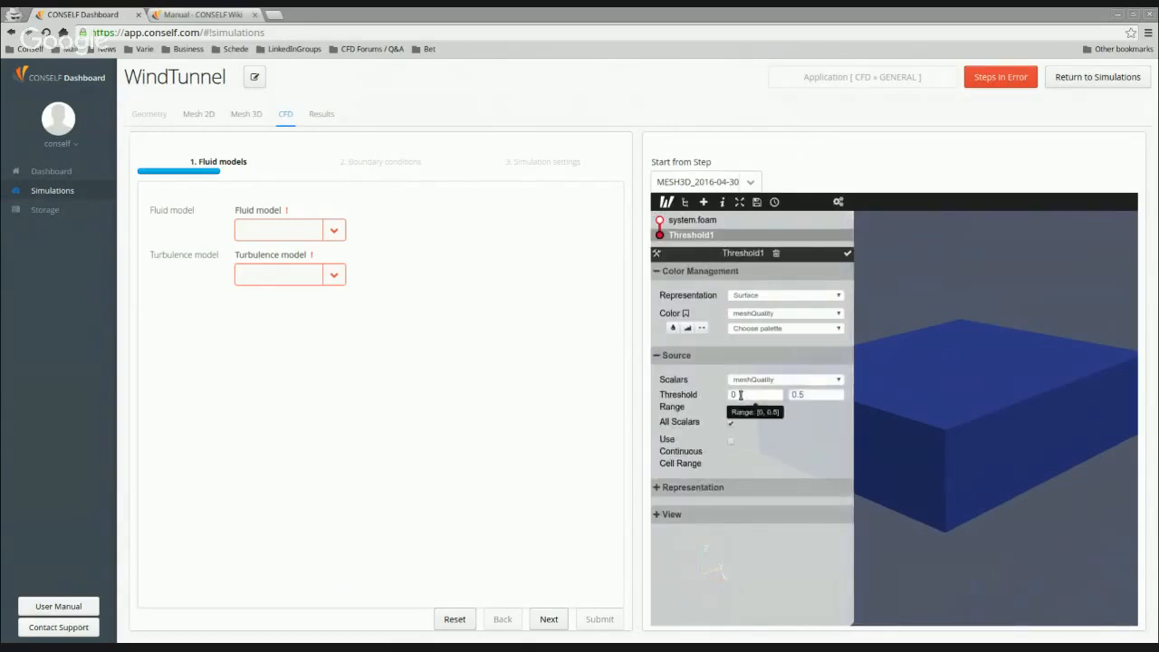
type("0.5")
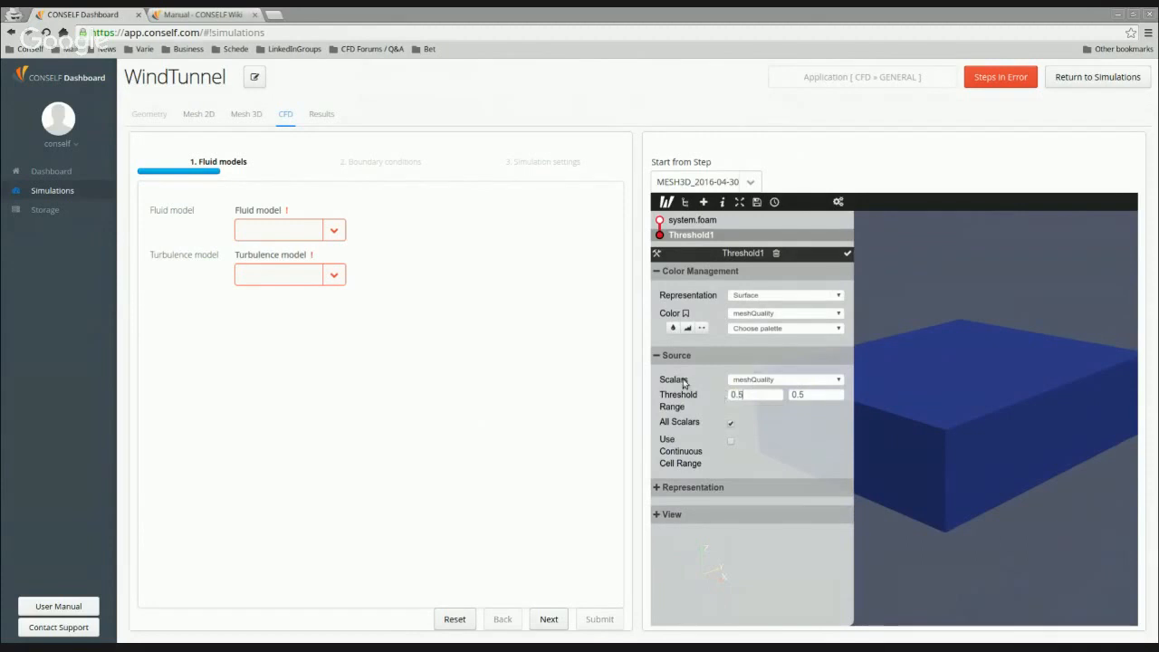
left_click_drag(818, 393, 774, 391)
type("1")
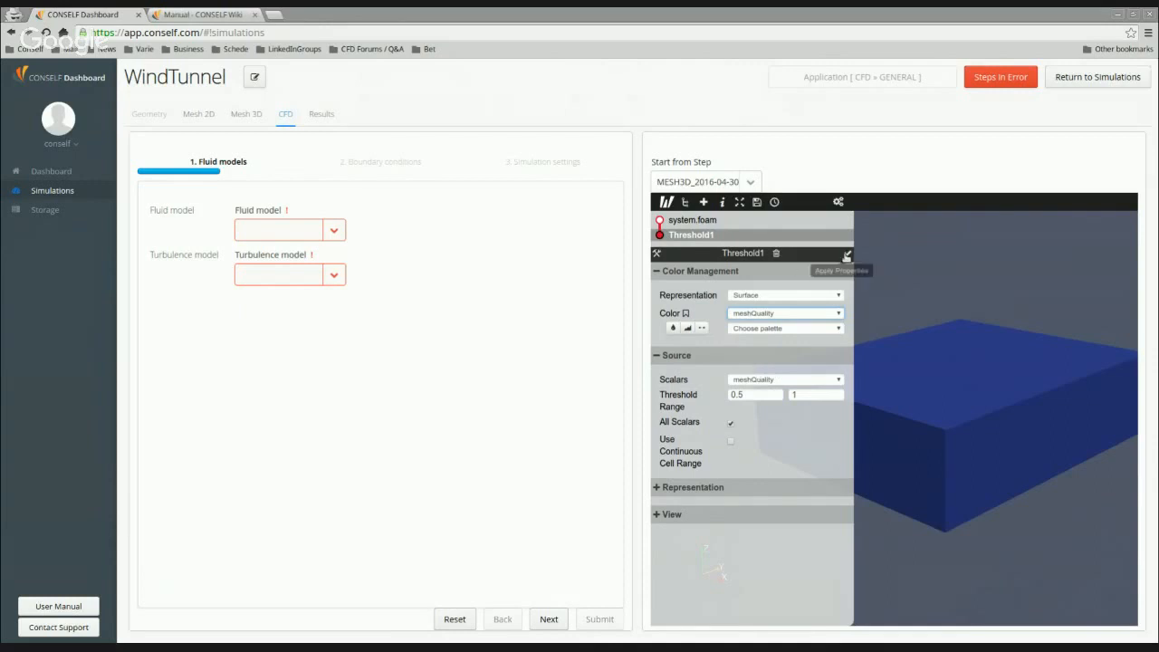
left_click(847, 255)
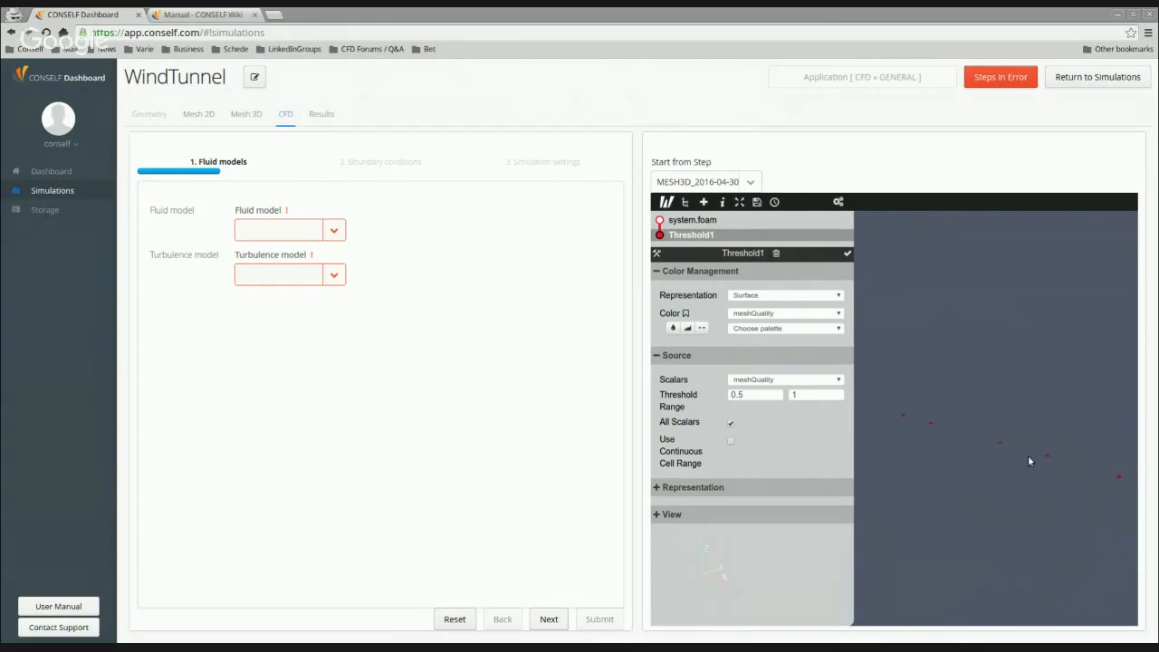
left_click_drag(1029, 460, 988, 469)
mouse_move(904, 425)
left_mouse_down()
mouse_move(793, 400)
mouse_move(1027, 497)
mouse_move(1015, 454)
left_mouse_up()
scroll(1026, 454, "down", 5)
scroll(1000, 515, "up", 1)
Show the system.foam mesh together with the thresholded cells and set its opacity to 0.3.
left_click(661, 222)
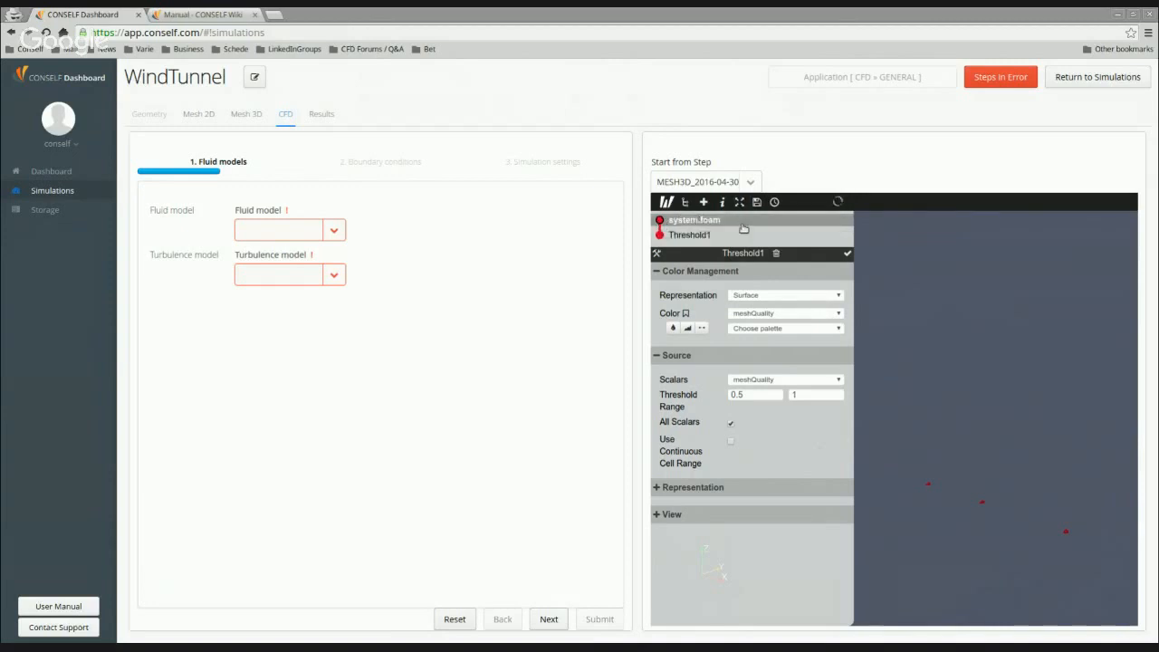
left_click(692, 222)
scroll(847, 530, "down", 3)
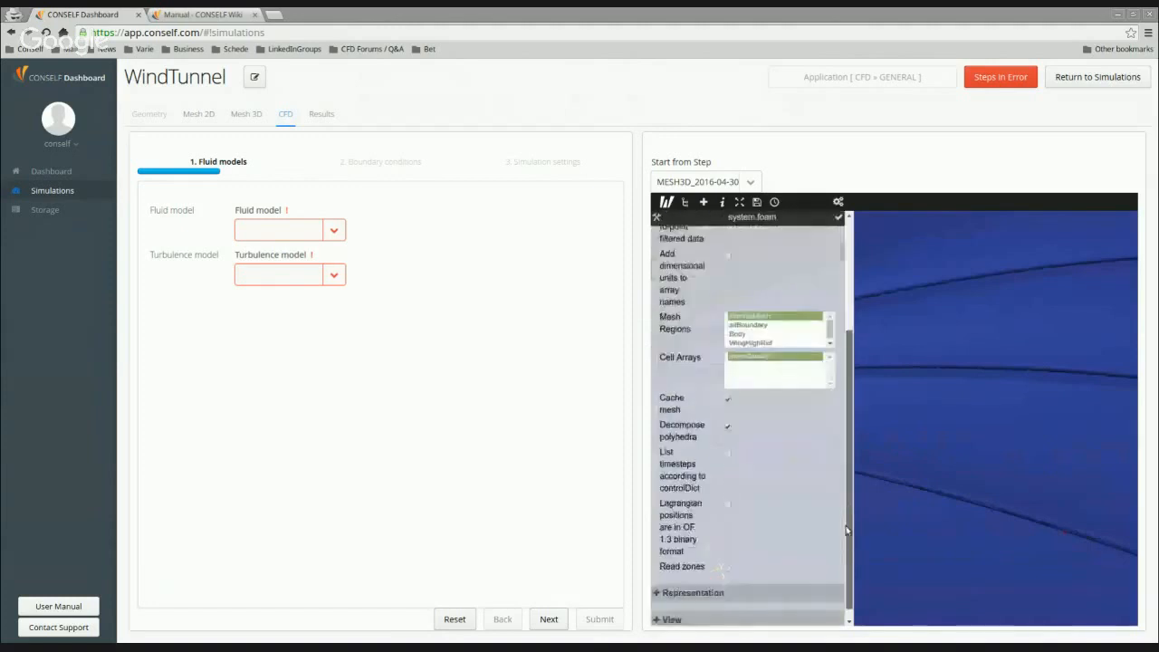
scroll(847, 530, "down", 1)
left_click(707, 583)
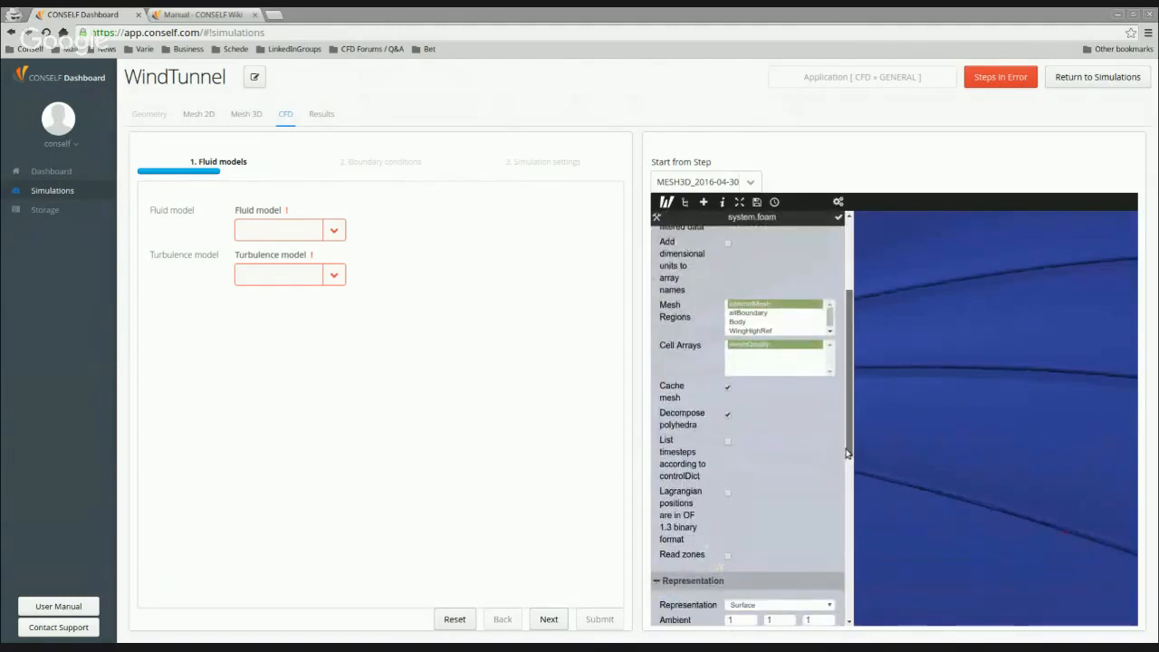
scroll(847, 453, "down", 2)
scroll(848, 453, "down", 2)
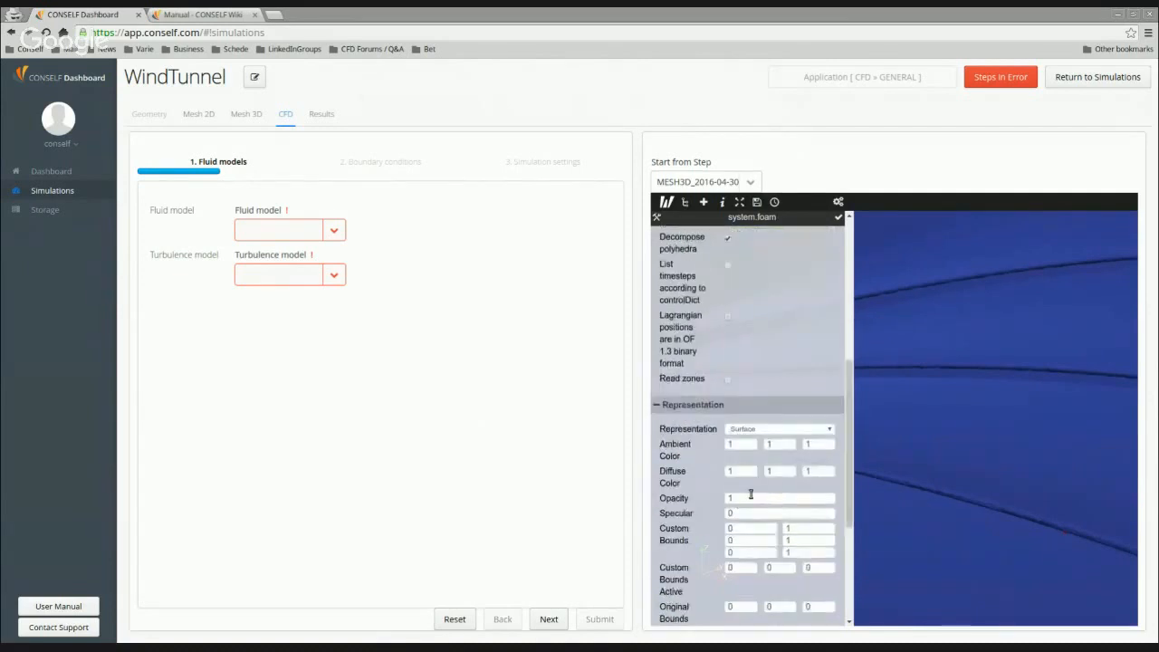
left_click(751, 493)
key("BackSpace")
type("0.3")
left_click(838, 202)
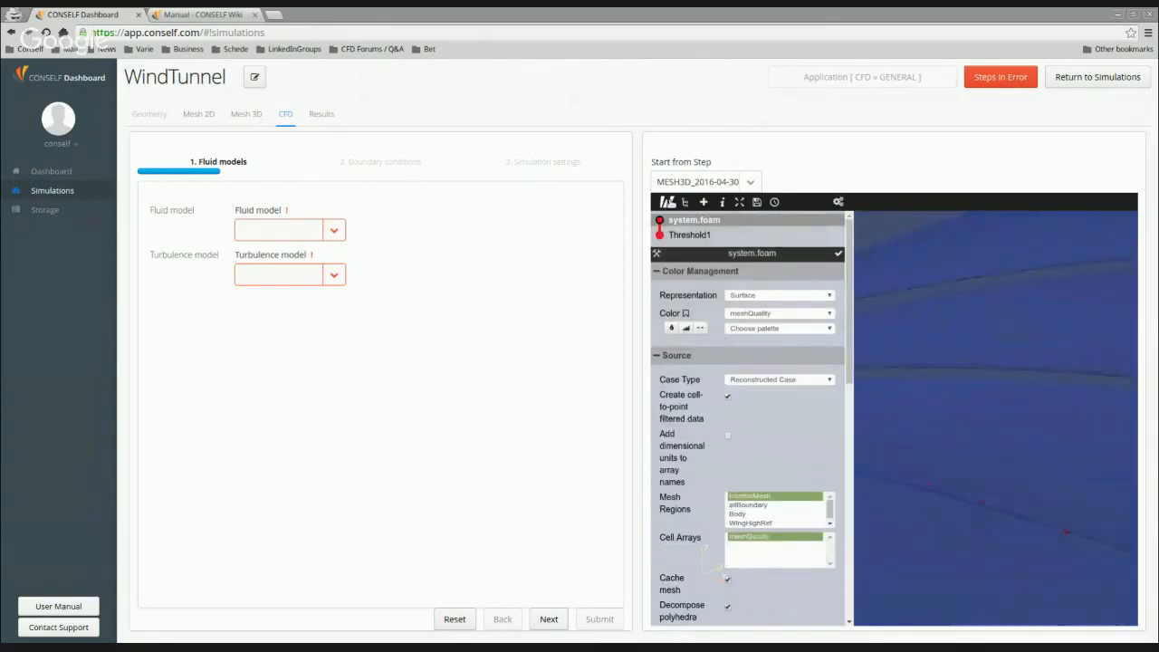
left_click(670, 203)
Examine where the thresholded low-quality cells lie on the front wing through the semi-transparent mesh.
scroll(812, 446, "down", 5)
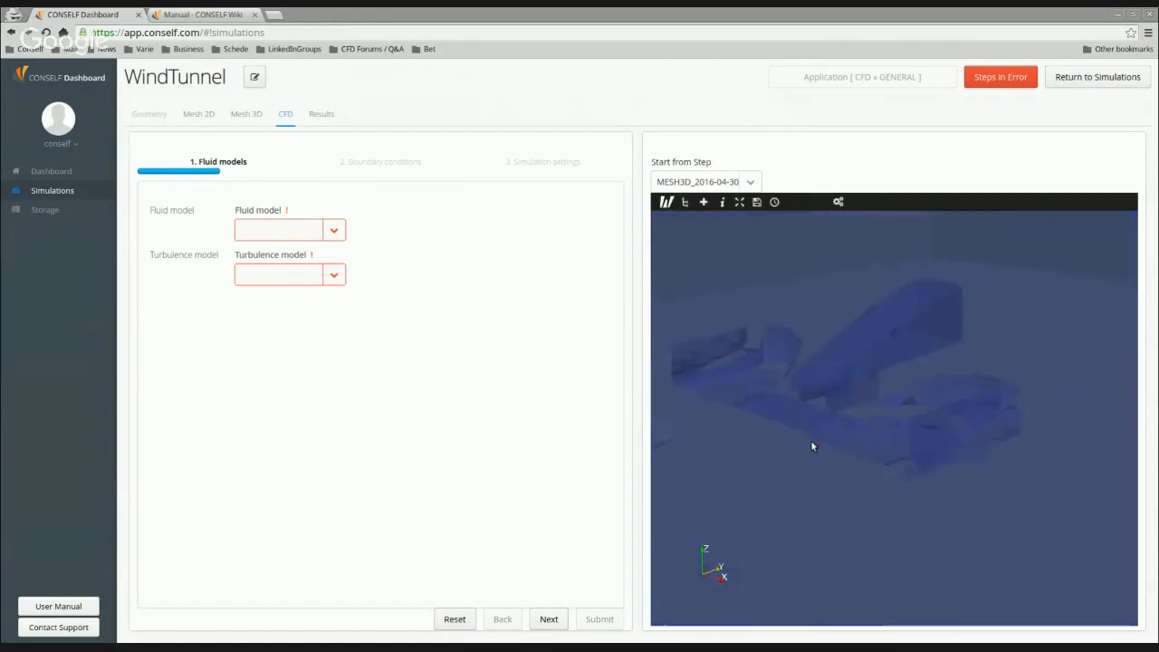
scroll(817, 501, "up", 10)
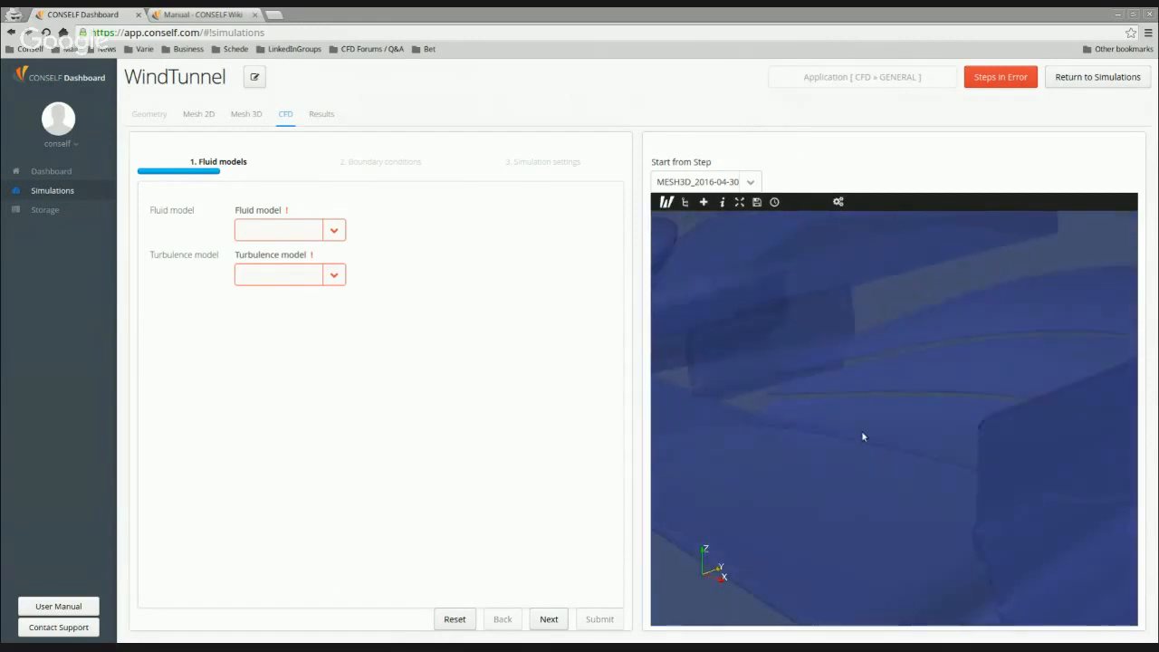
scroll(929, 490, "down", 4)
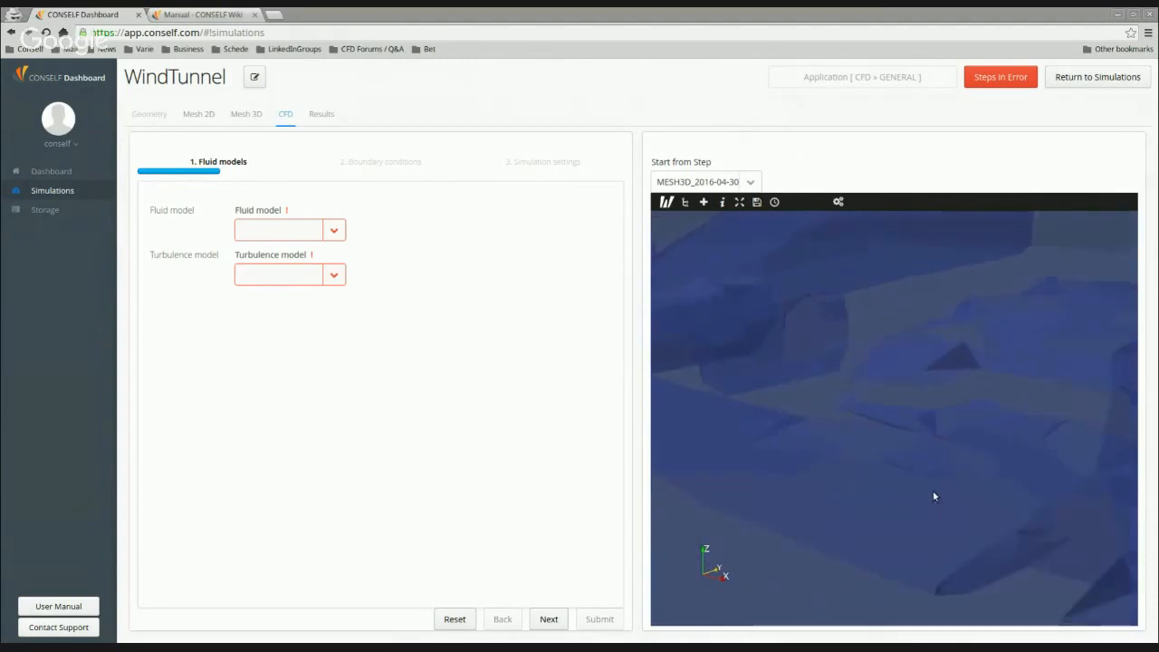
scroll(935, 497, "up", 4)
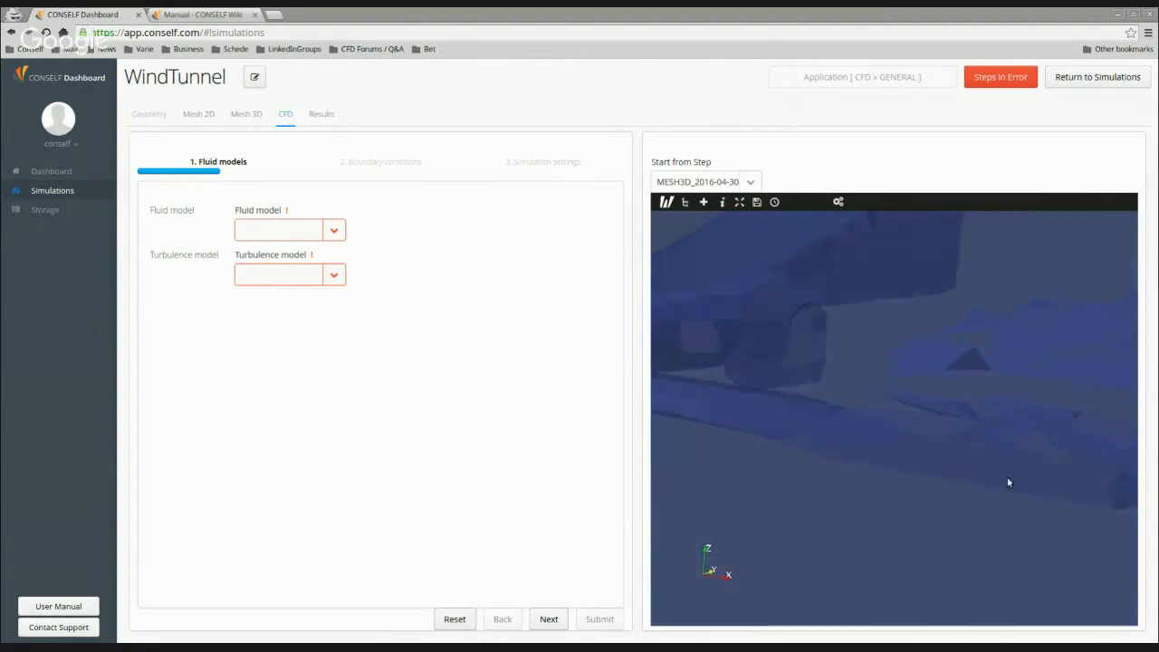
scroll(958, 442, "down", 2)
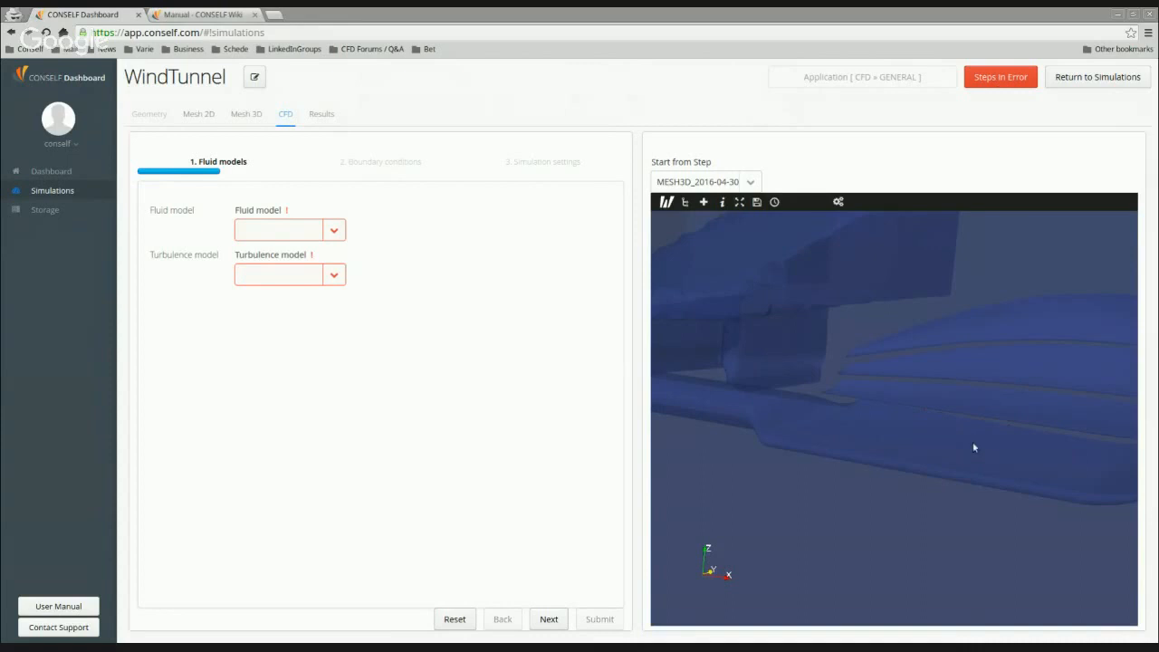
scroll(969, 449, "up", 2)
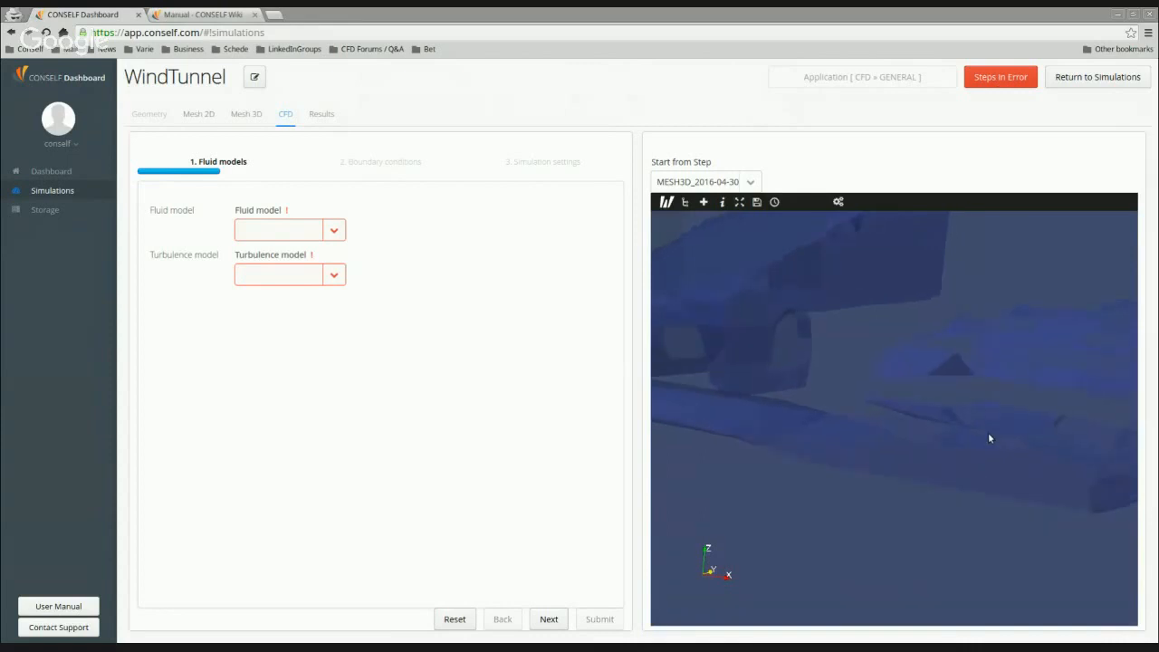
left_click_drag(981, 445, 946, 463)
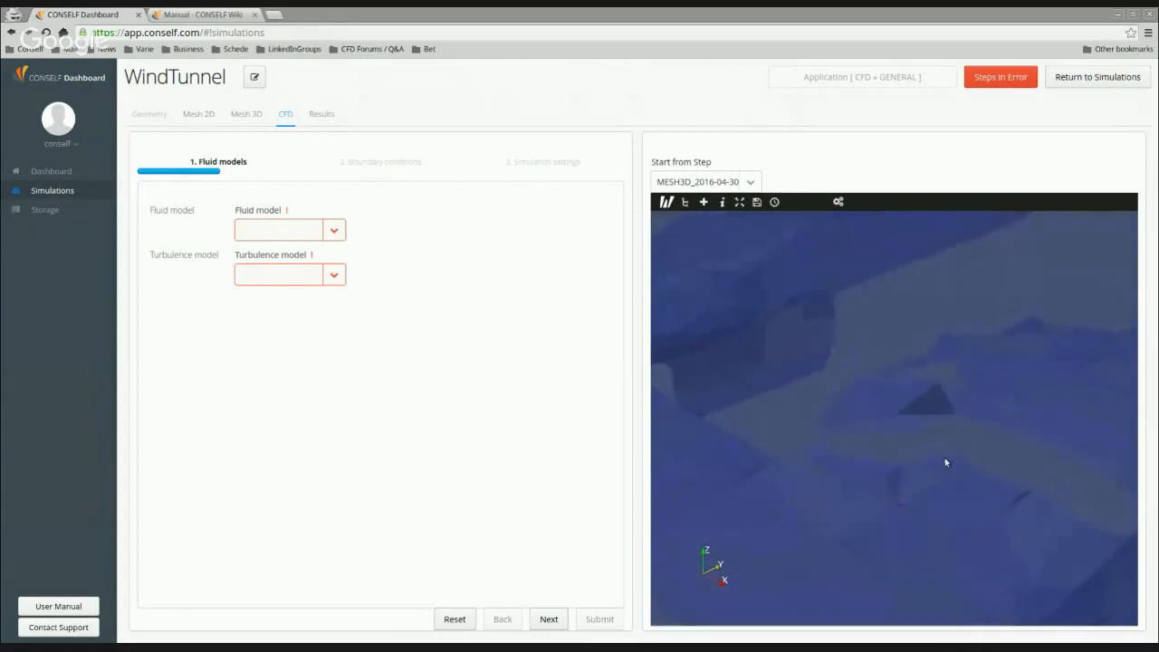
scroll(940, 479, "up", 3)
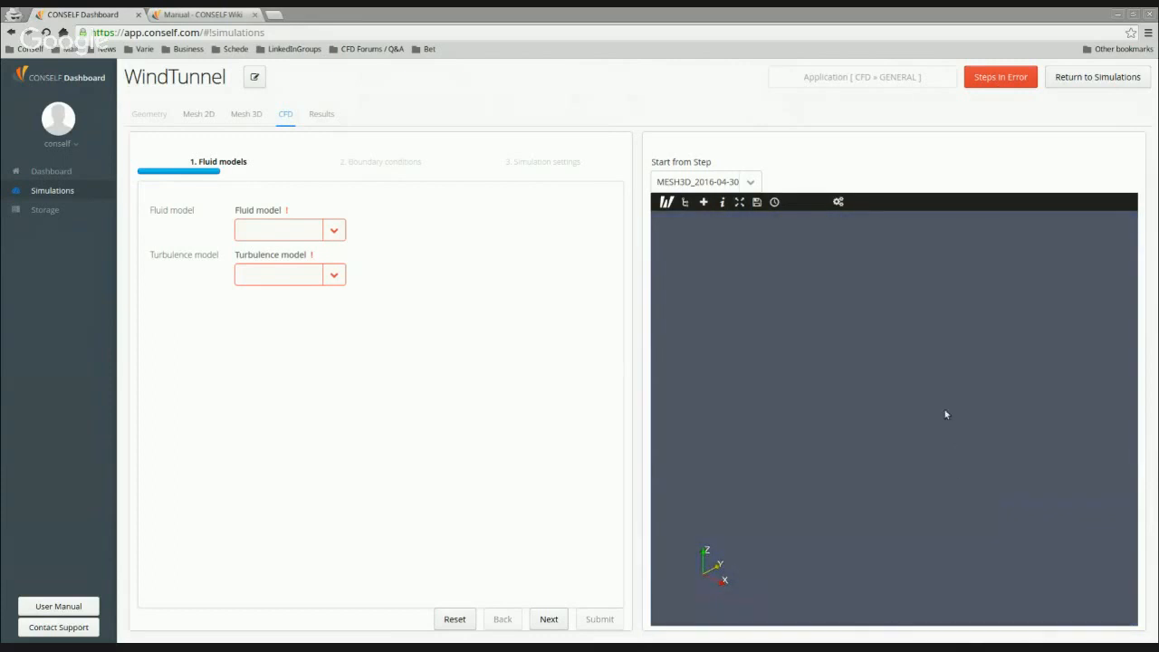
scroll(954, 412, "down", 3)
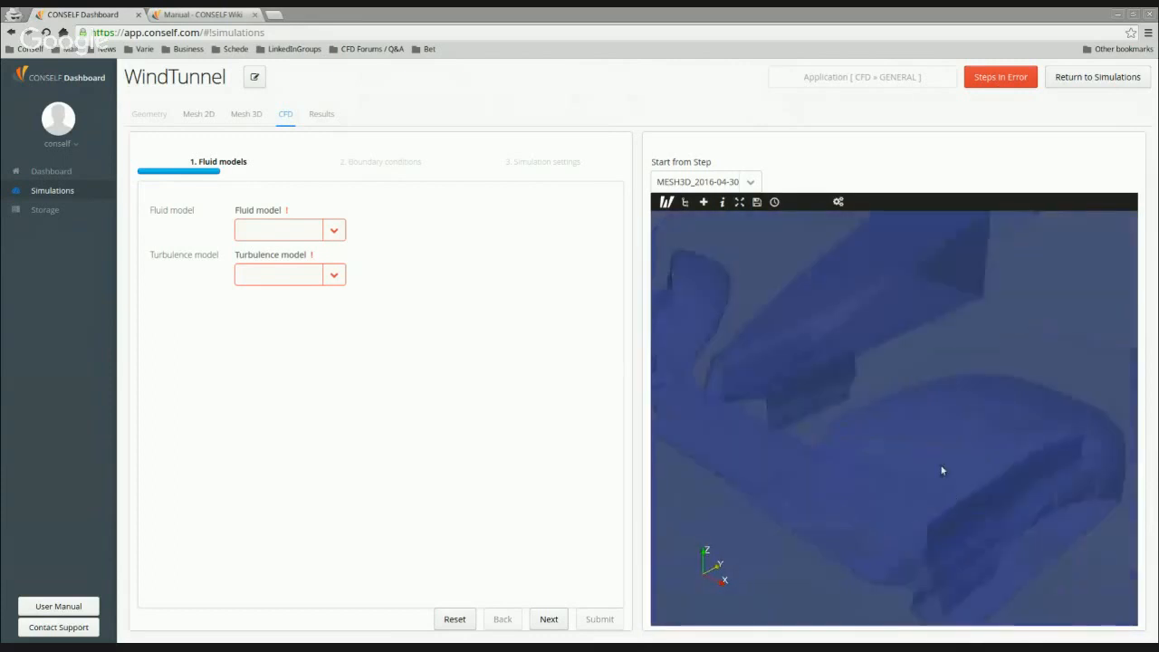
scroll(935, 490, "up", 3)
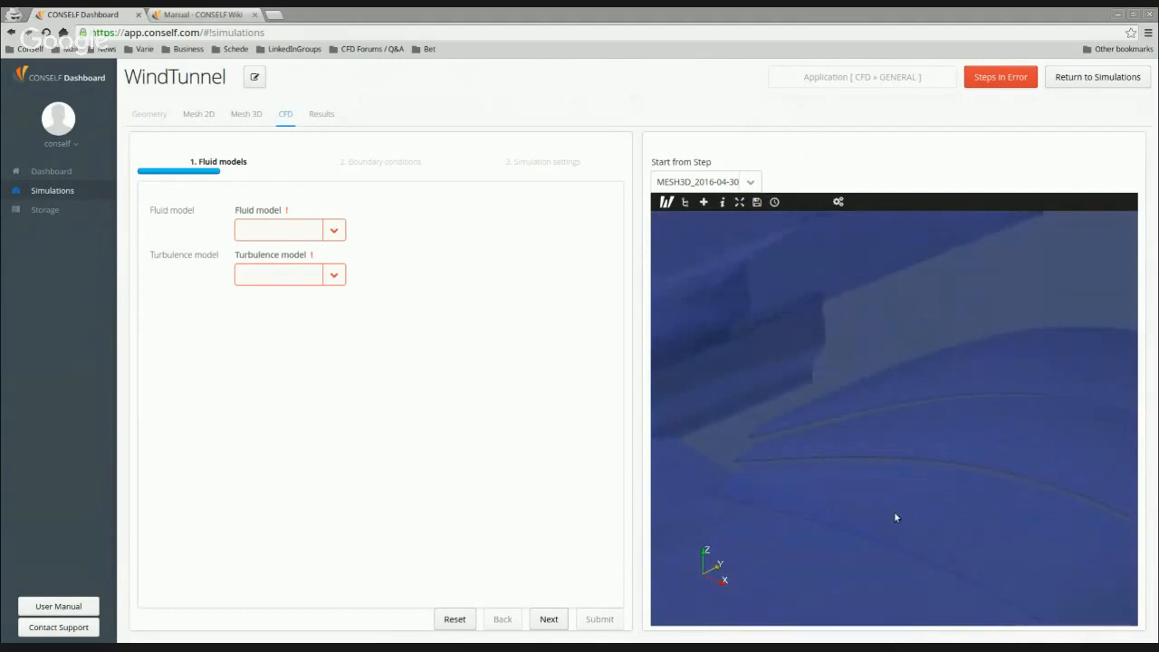
scroll(826, 458, "down", 5)
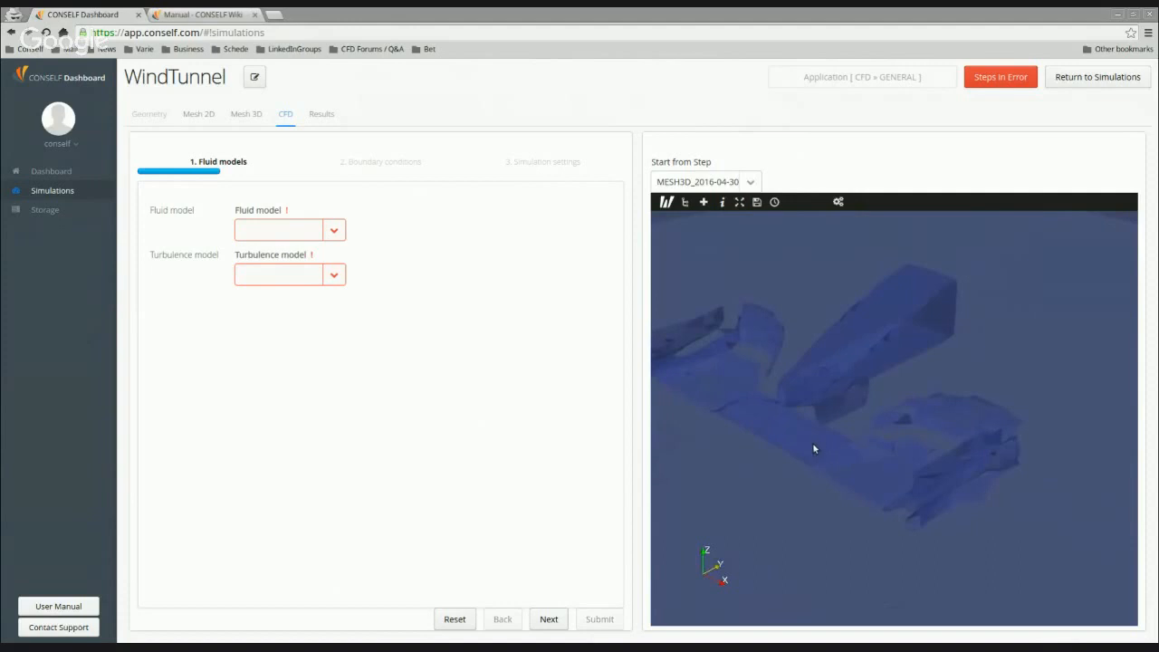
left_click_drag(876, 448, 840, 445)
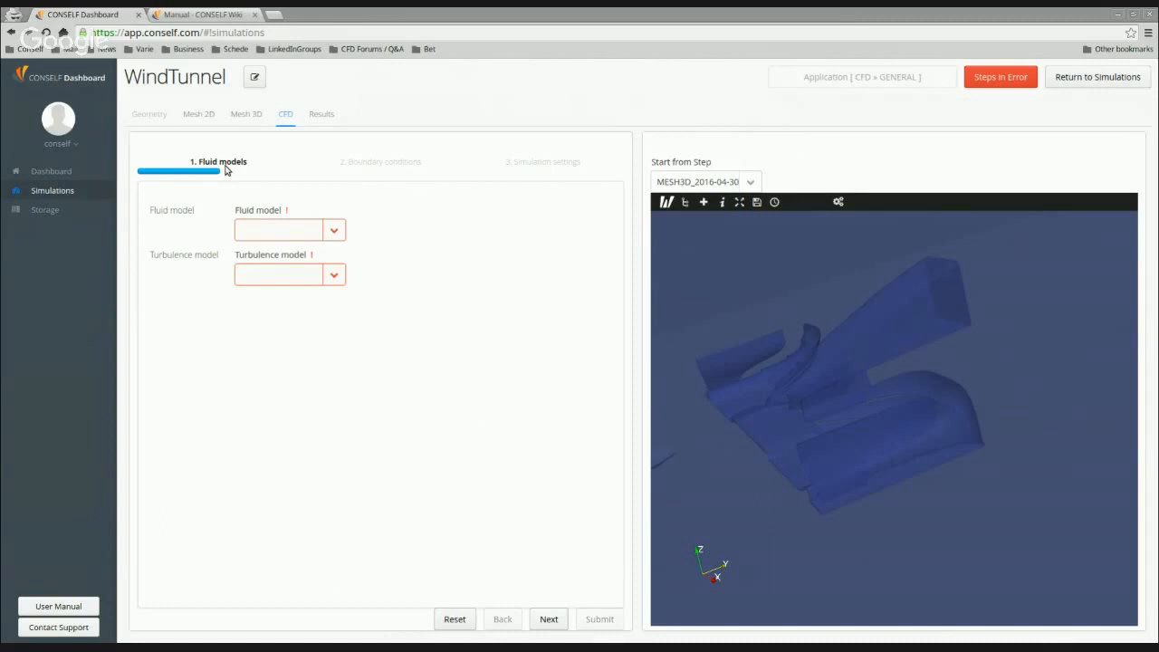
Set the fluid model to Incompressible and the turbulence model to Spalart-Allmaras.
left_click(334, 232)
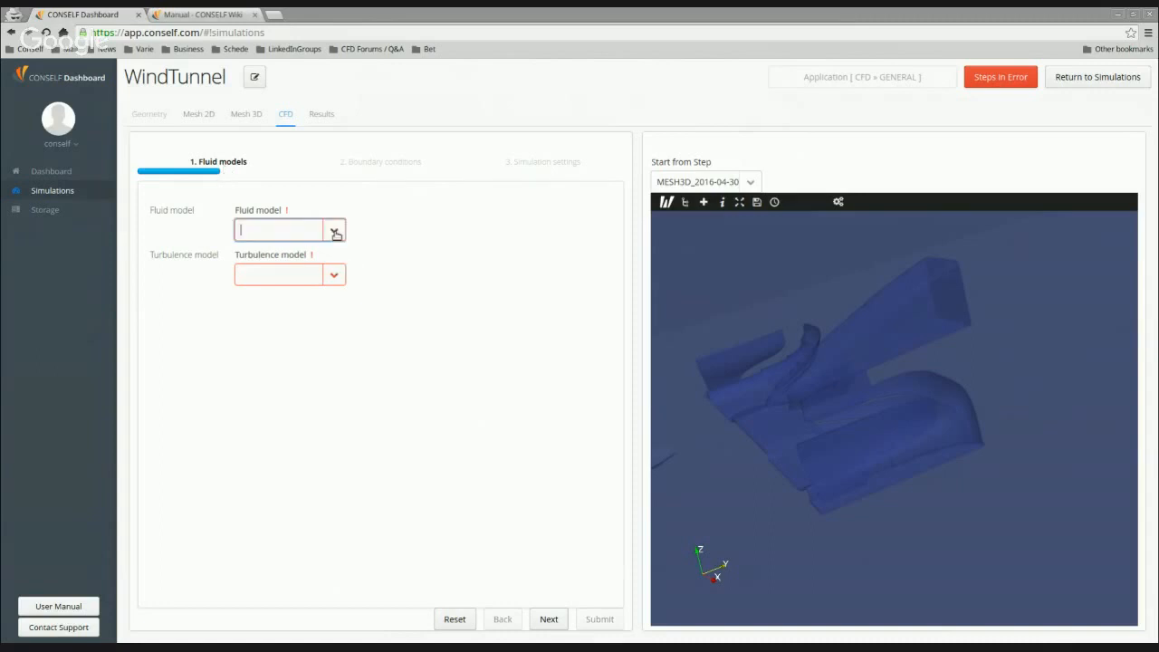
left_click(414, 223)
left_click(334, 232)
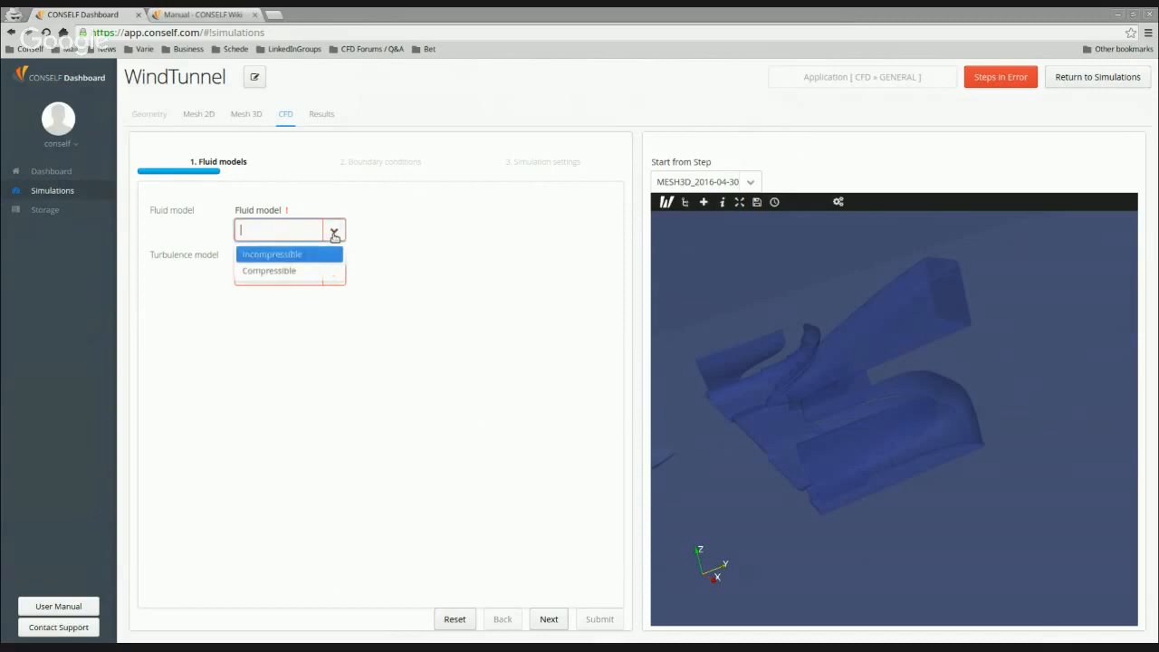
left_click(317, 258)
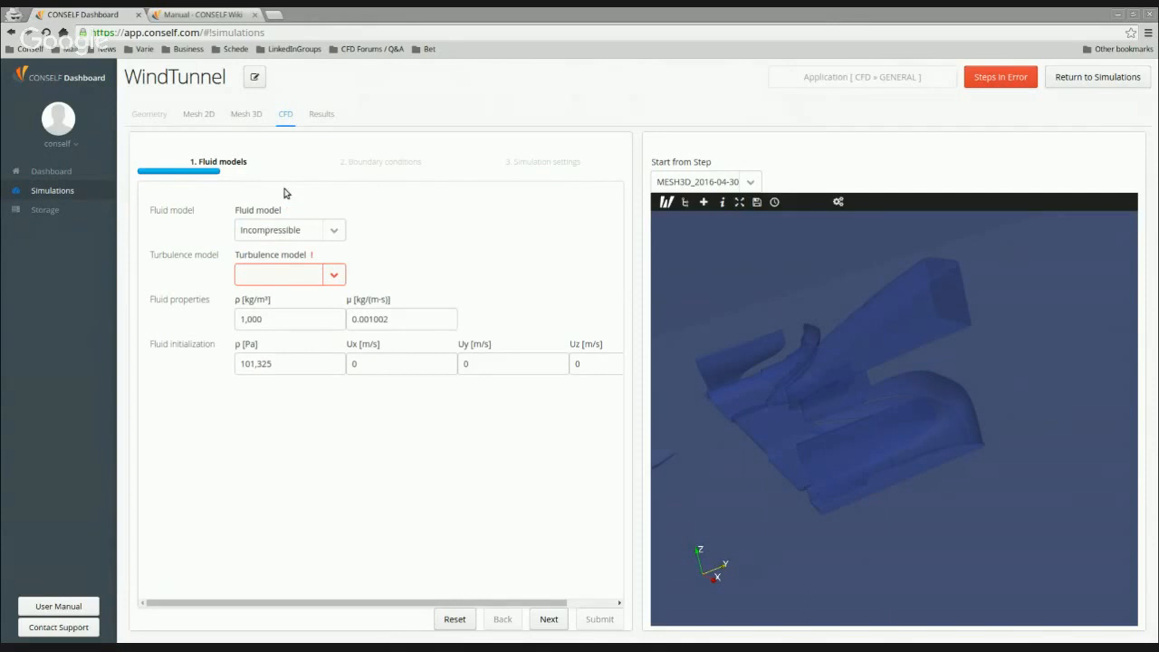
left_click(334, 274)
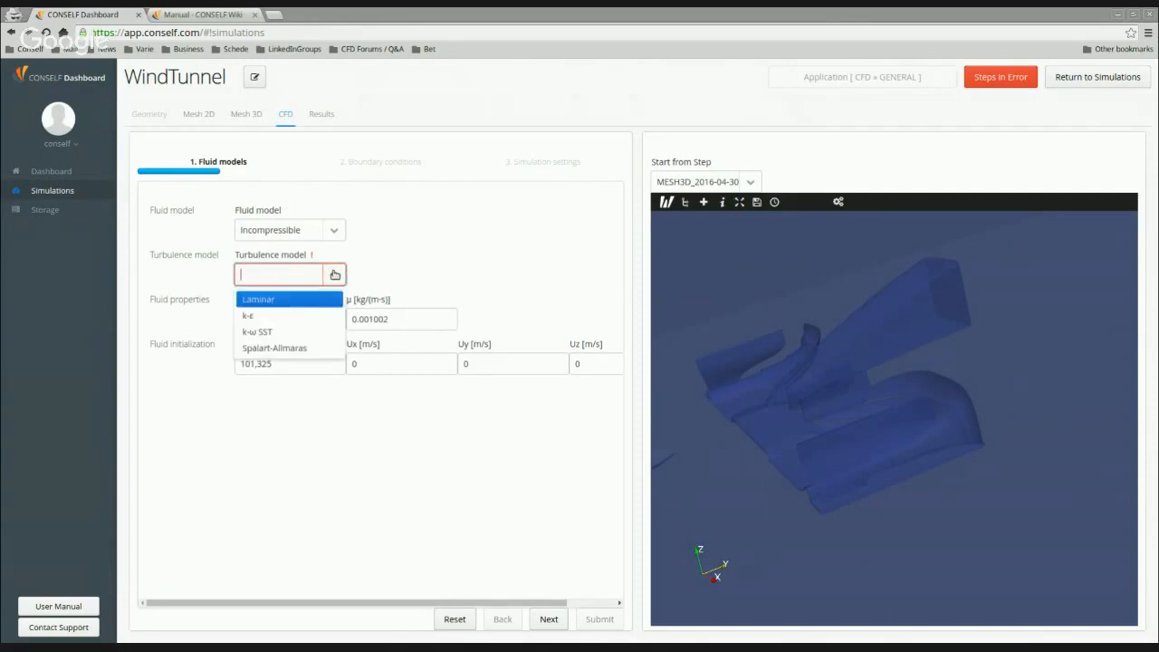
left_click(285, 353)
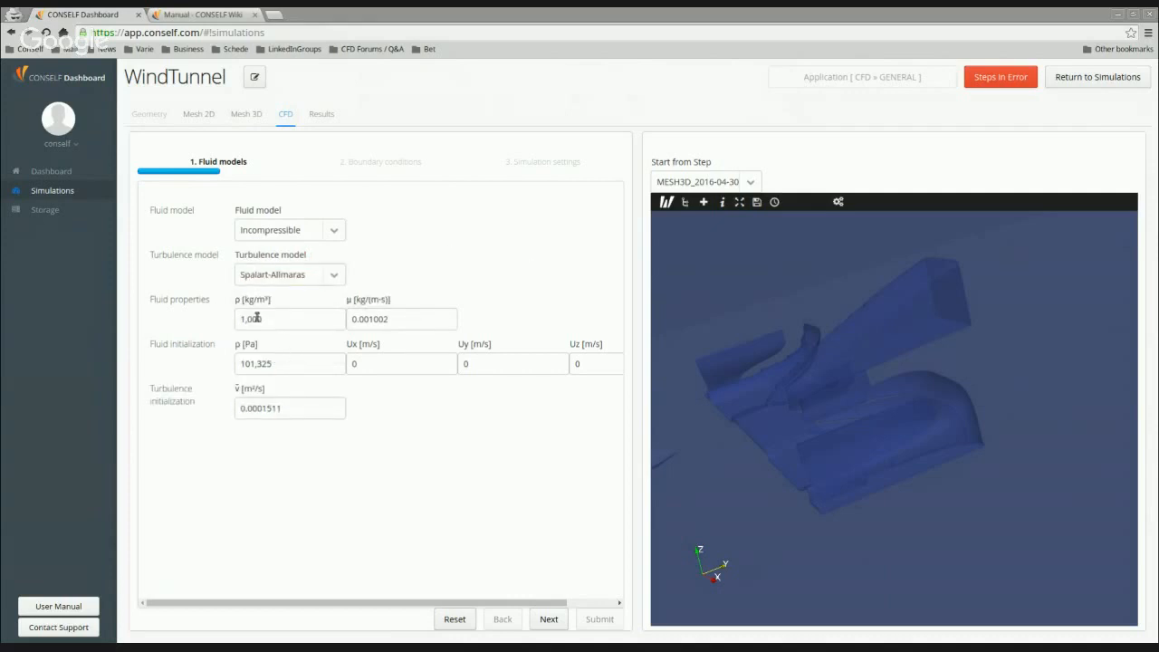
Set the fluid properties to a density ρ of 1.225 kg/m³ and a viscosity μ of 0.00001002 kg/(m·s).
left_click_drag(258, 317, 218, 317)
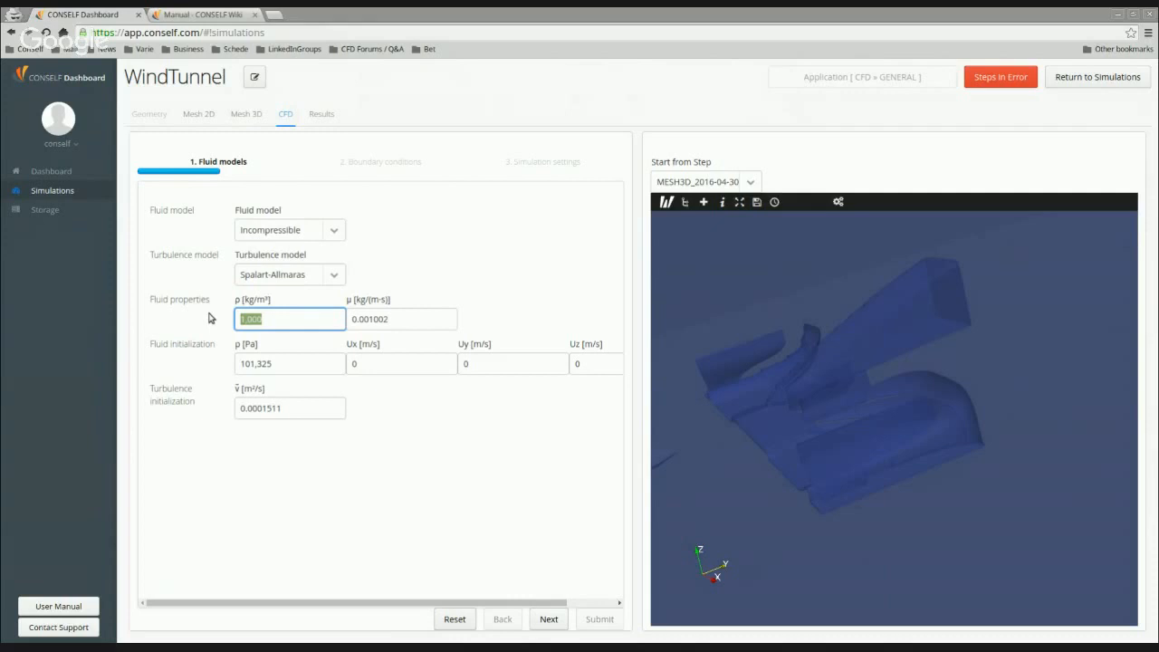
type("1.225")
left_click_drag(398, 328, 357, 319)
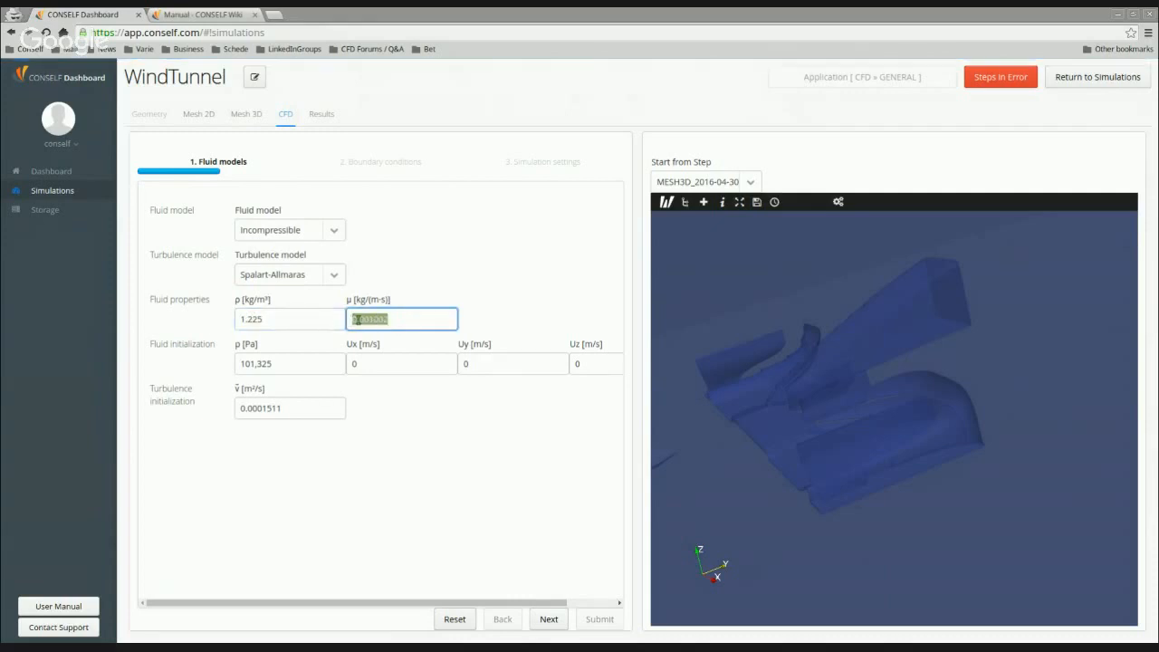
left_click(370, 319)
type("000")
left_click(457, 474)
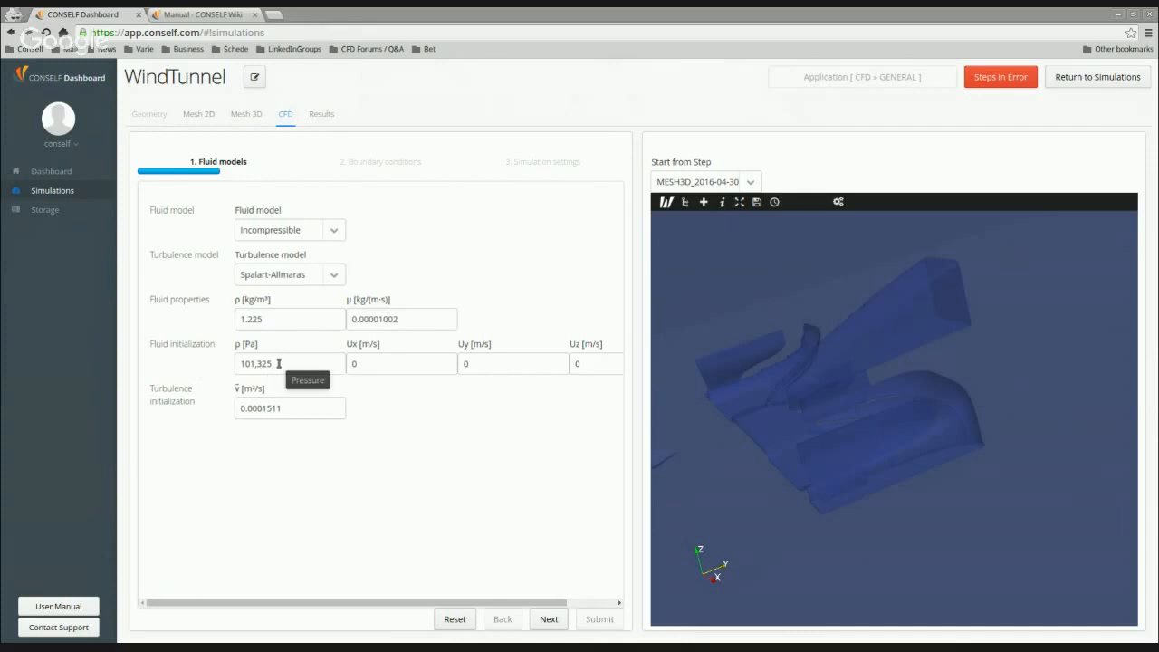
Set the fluid initialization velocity Uy to 25 m/s and proceed to the boundary conditions.
double_click(493, 363)
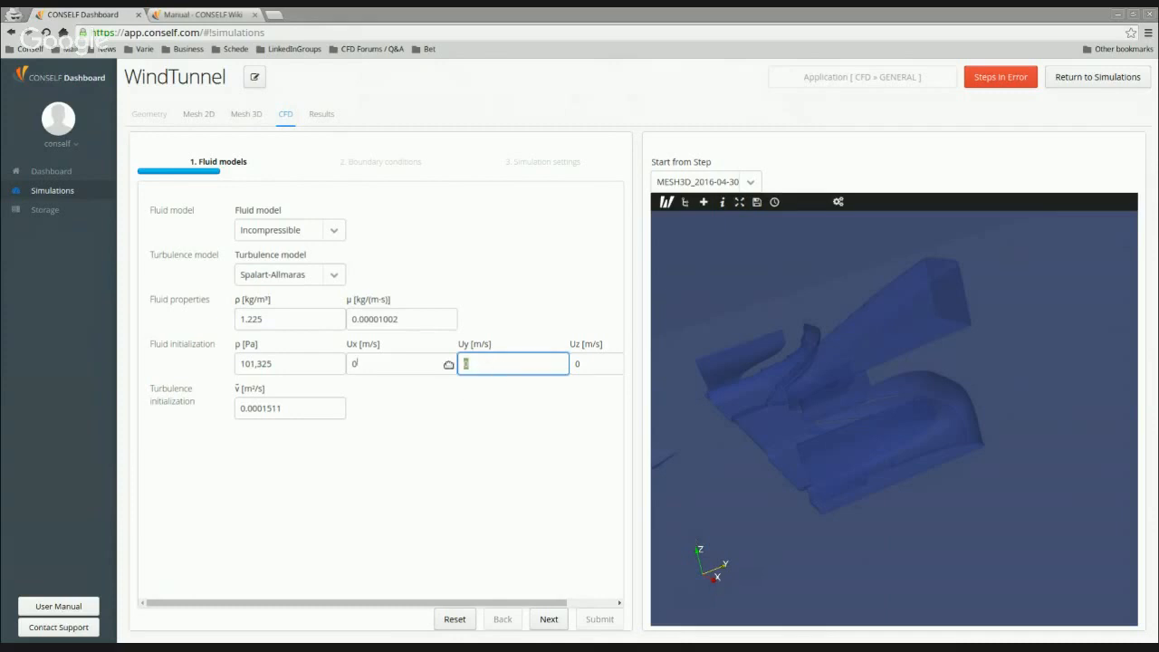
key("BackSpace")
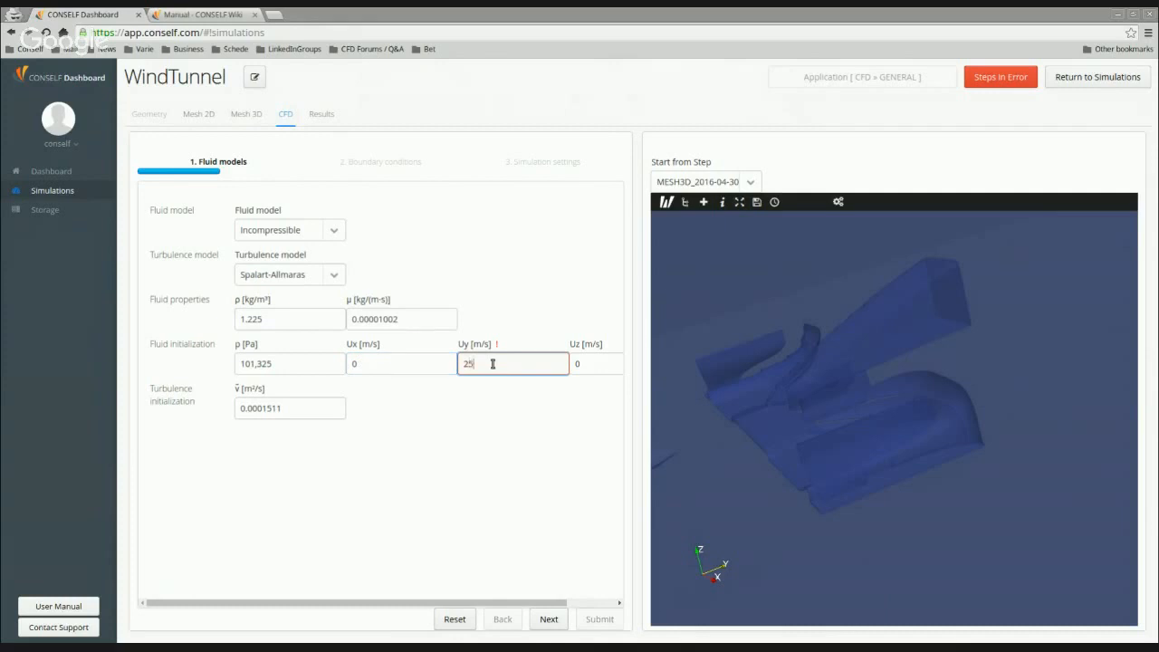
left_click(390, 365)
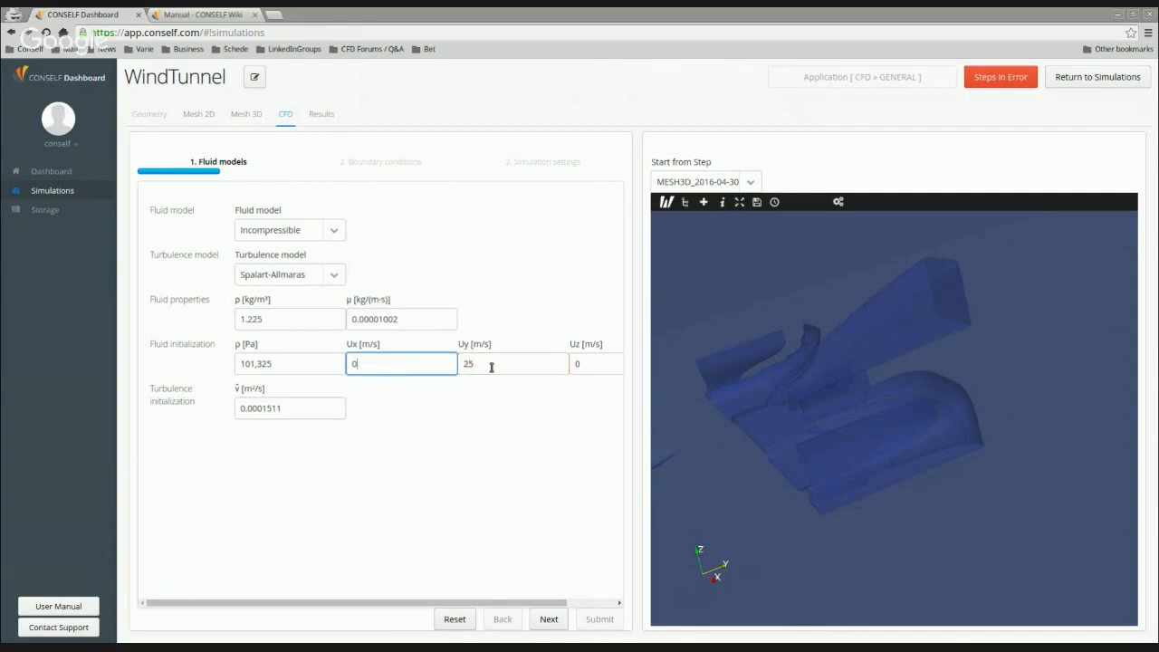
left_click(265, 408)
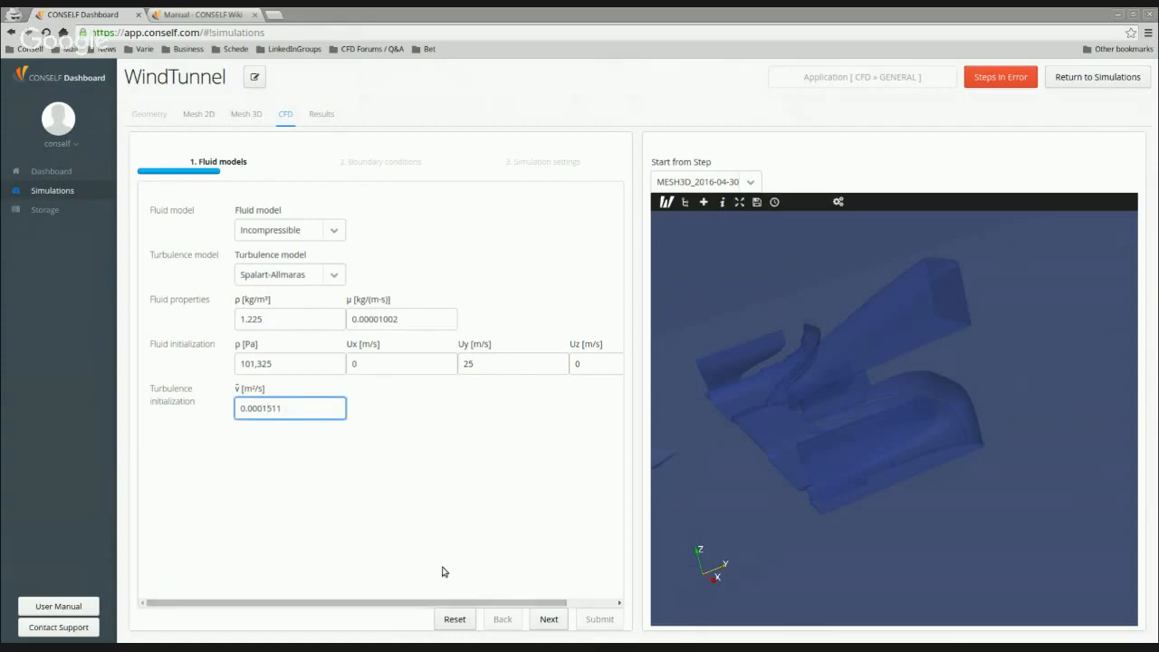
left_click(551, 619)
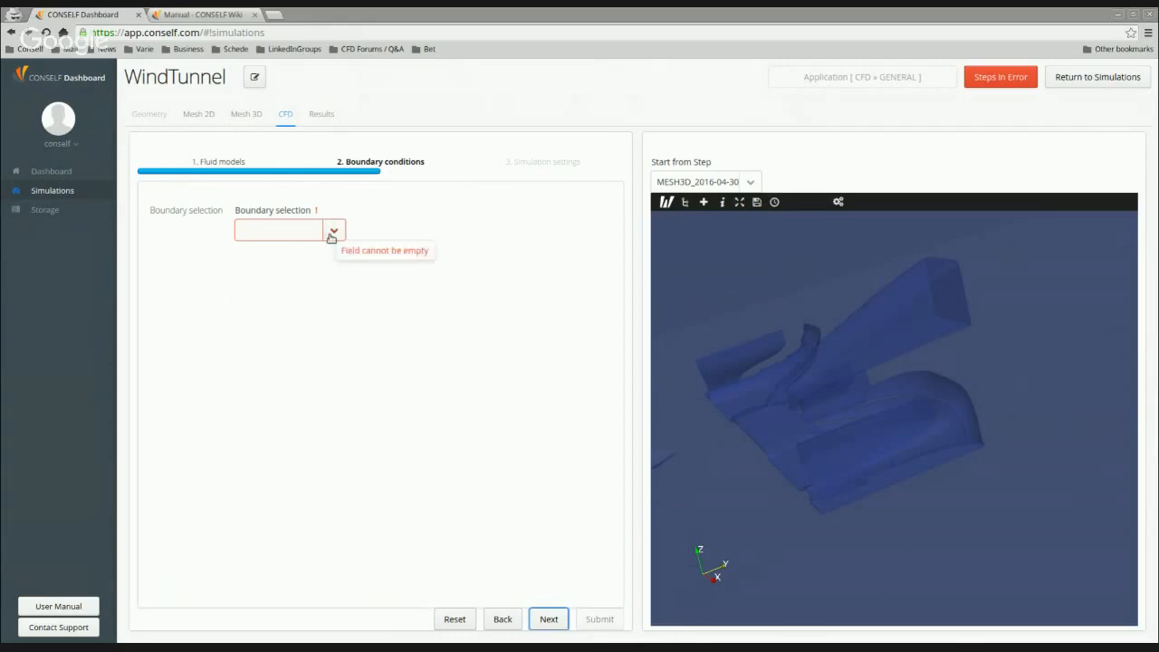
Check the boundary condition types assigned to Body, WingHighRef, WingLowRef and boundingbox_zmin.
left_click(333, 232)
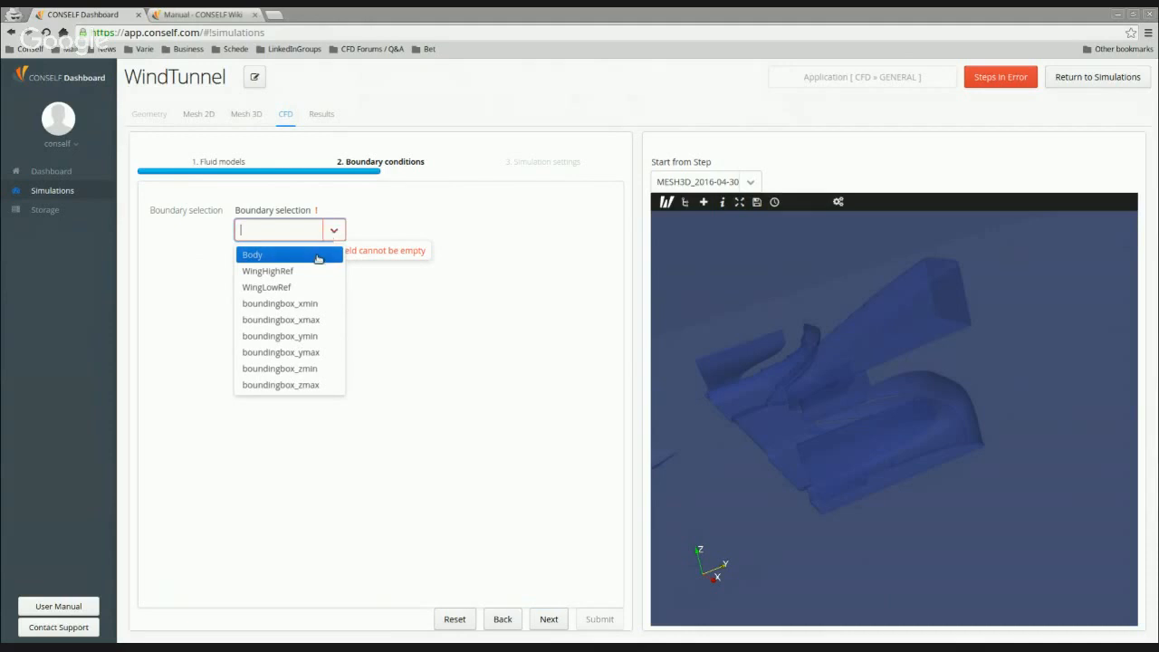
left_click(317, 256)
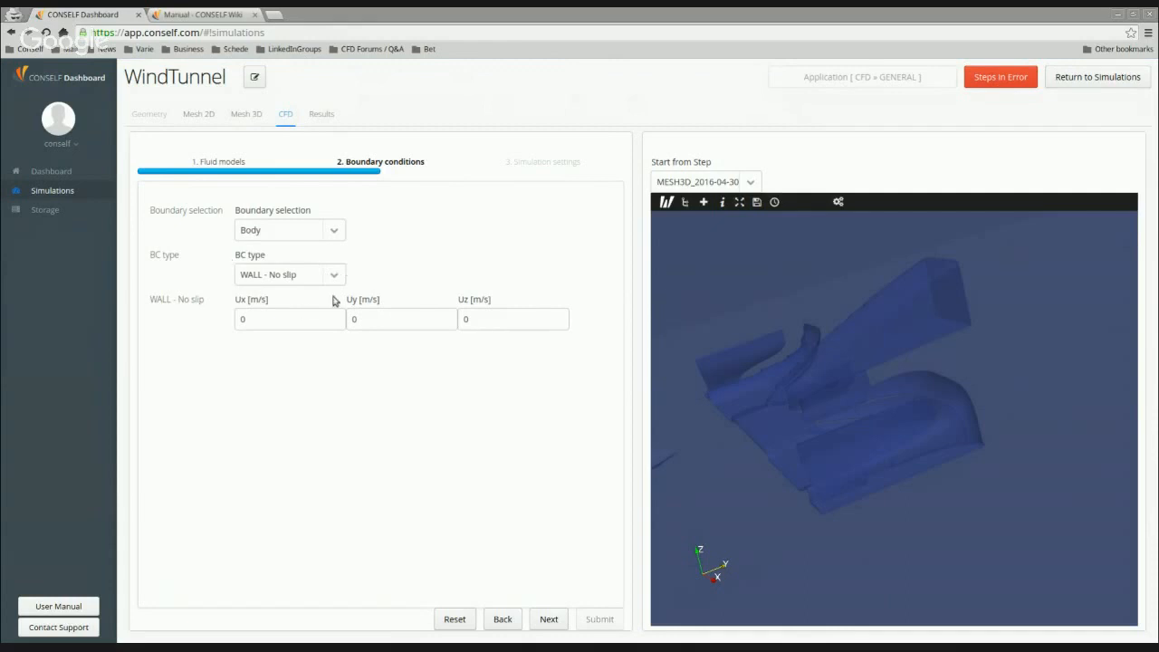
left_click(332, 231)
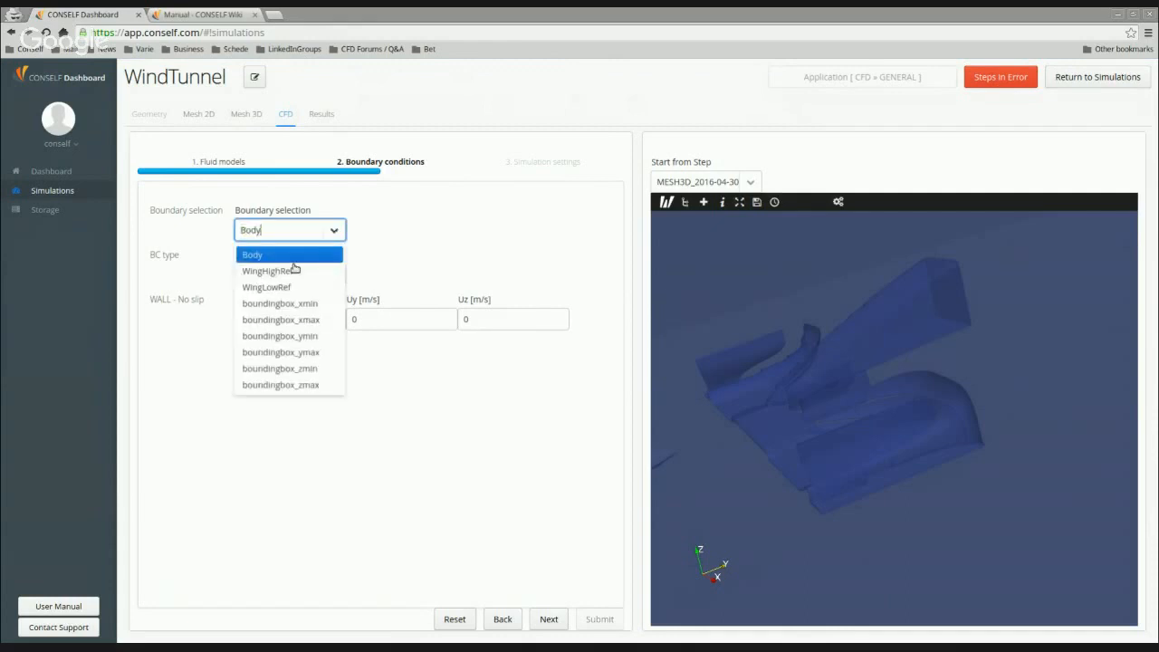
left_click(272, 271)
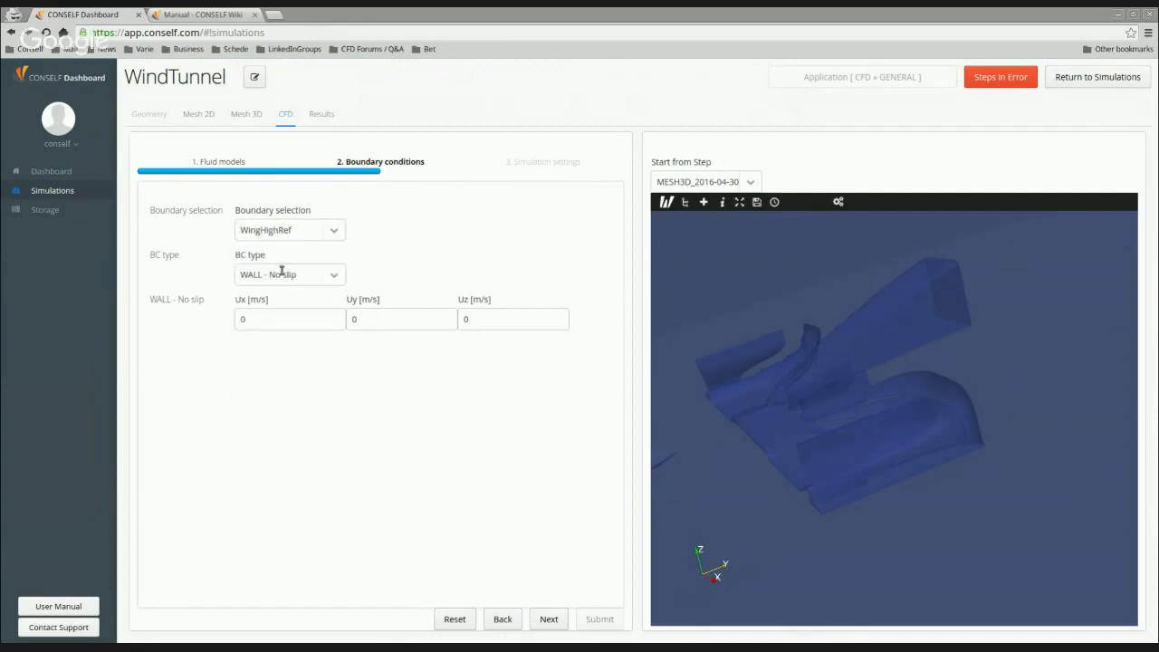
left_click(337, 233)
left_click(281, 287)
left_click(335, 230)
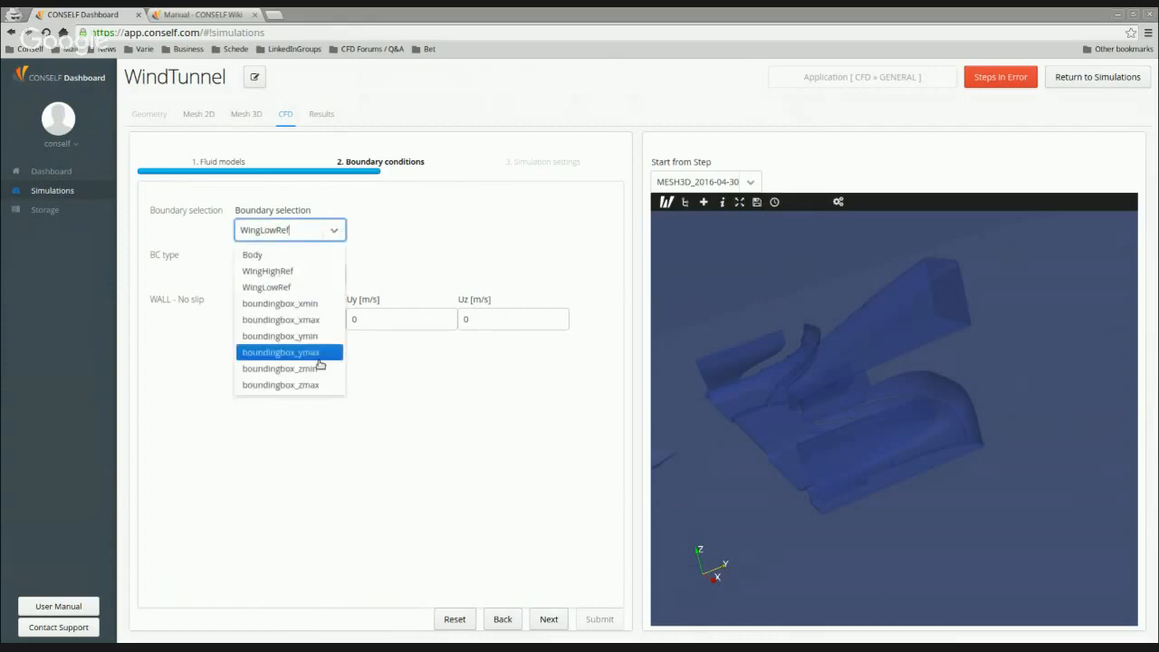
left_click(318, 369)
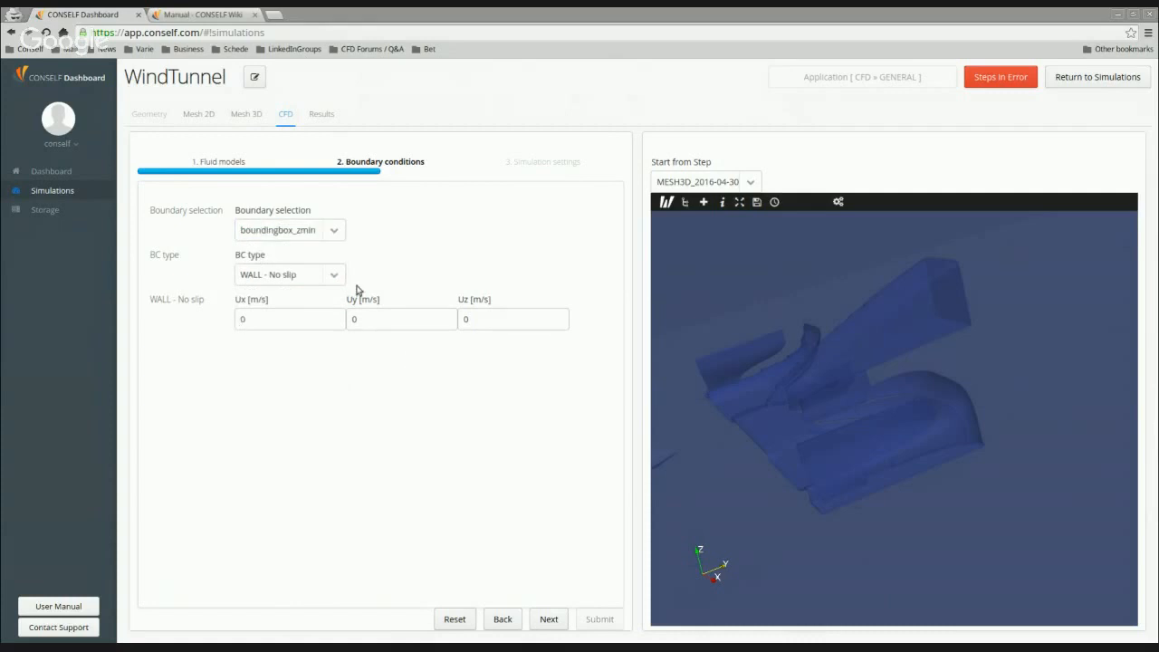
Assign the SYMMETRY boundary condition to both boundingbox_xmin and boundingbox_xmax.
left_click(331, 233)
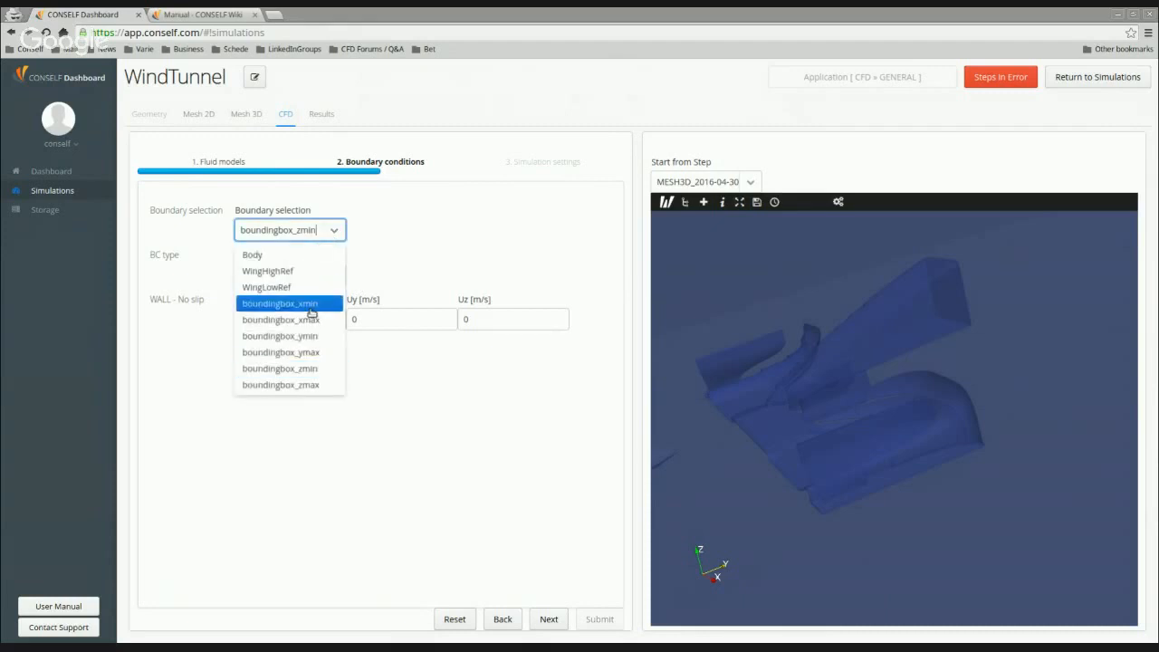
left_click(309, 310)
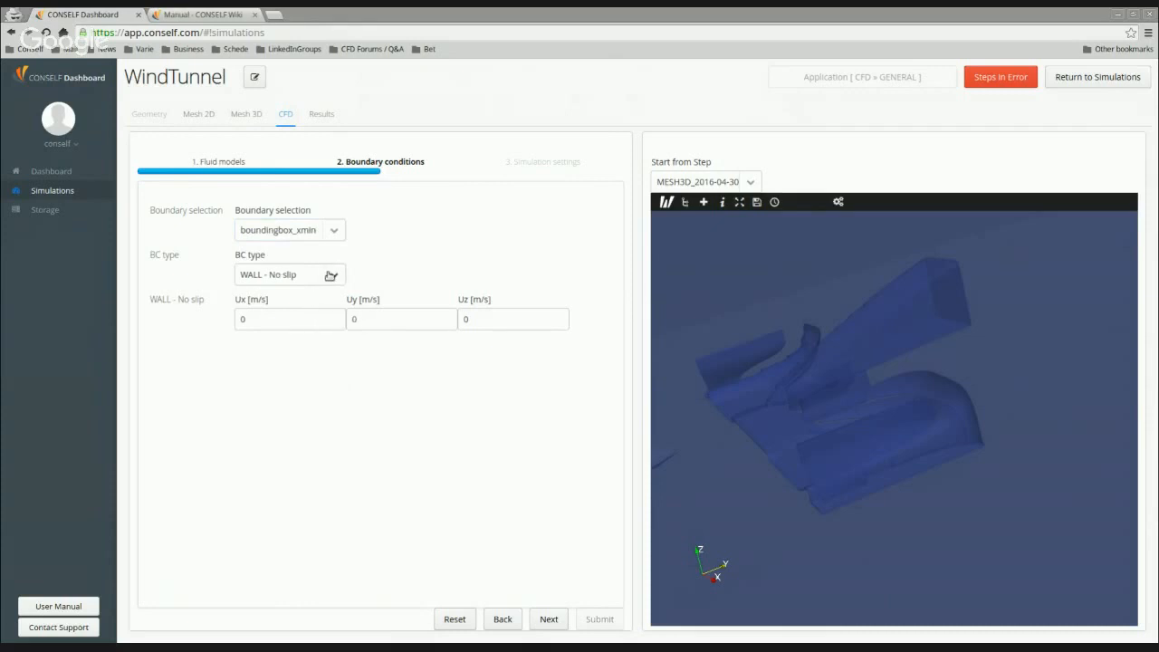
left_click(331, 276)
left_click(272, 365)
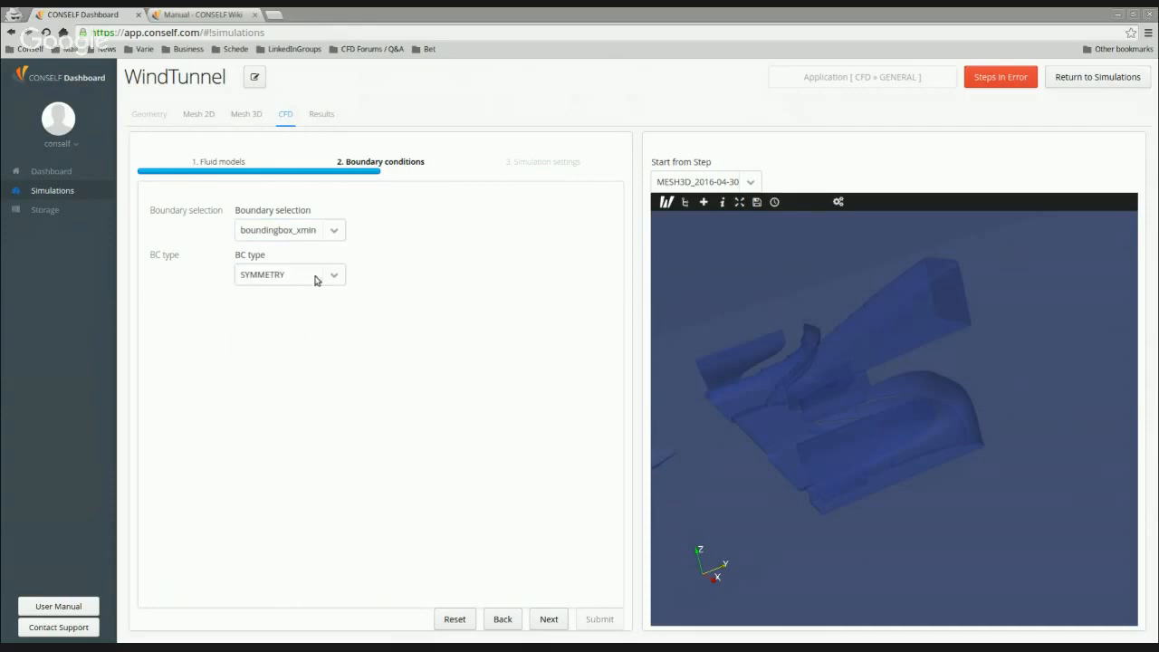
left_click(333, 230)
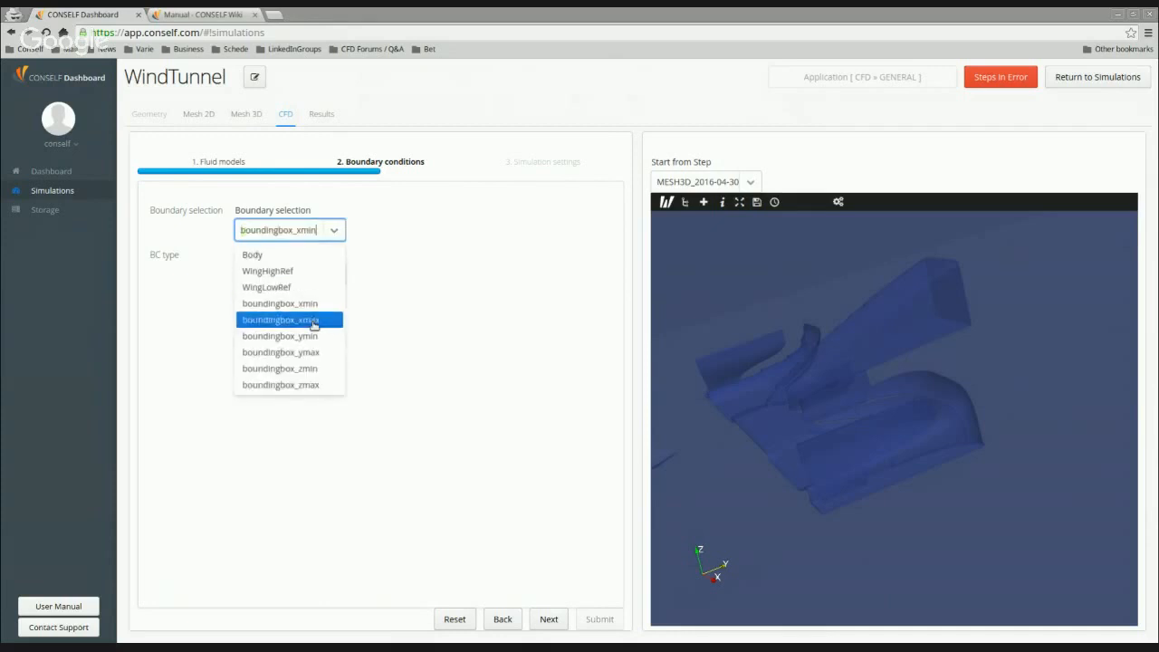
left_click(314, 320)
left_click(327, 276)
left_click(302, 366)
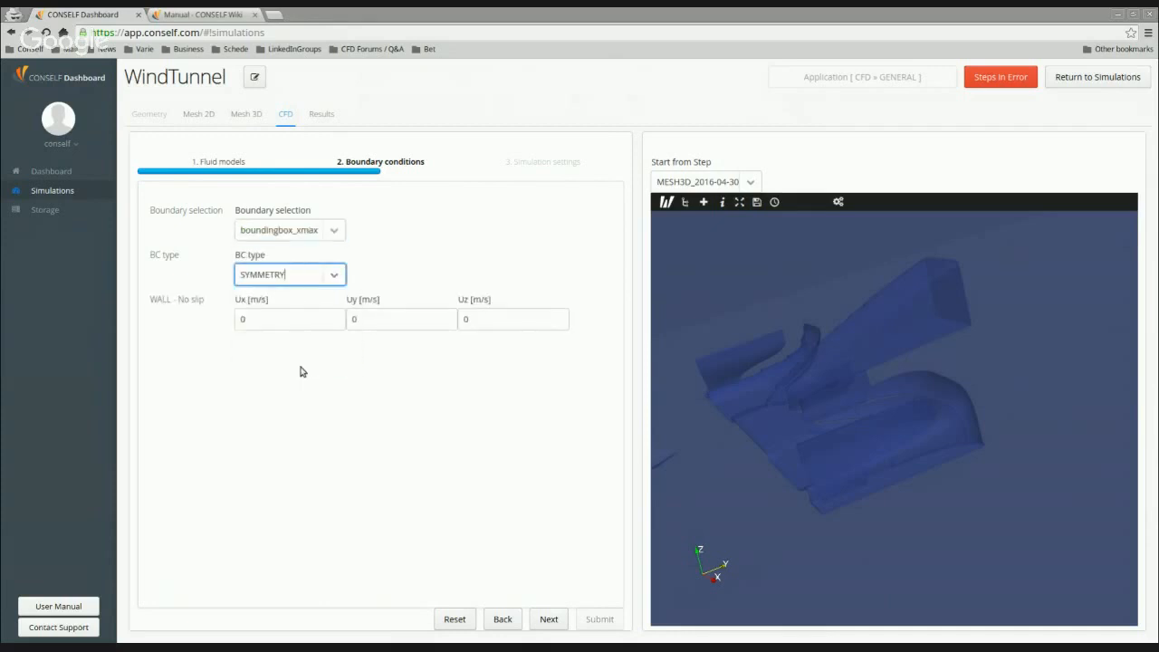
Make boundingbox_ymin an INLET - Velocity boundary with U of 50 m/s and Dh of 2 m.
left_click(331, 230)
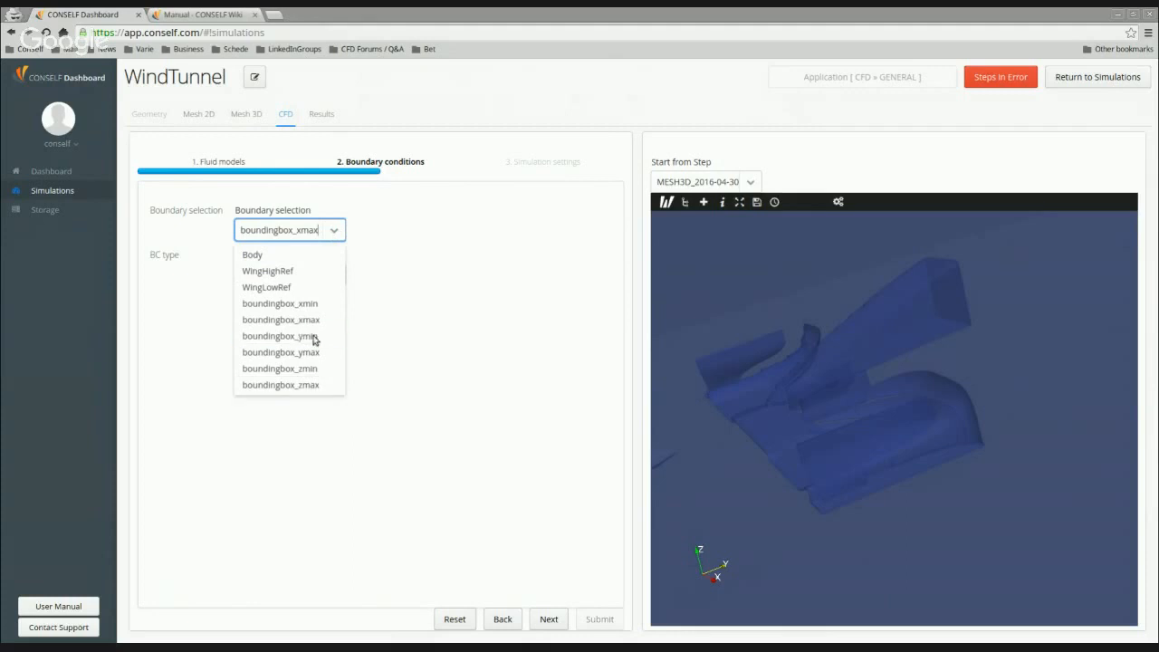
left_click(315, 338)
left_click(335, 275)
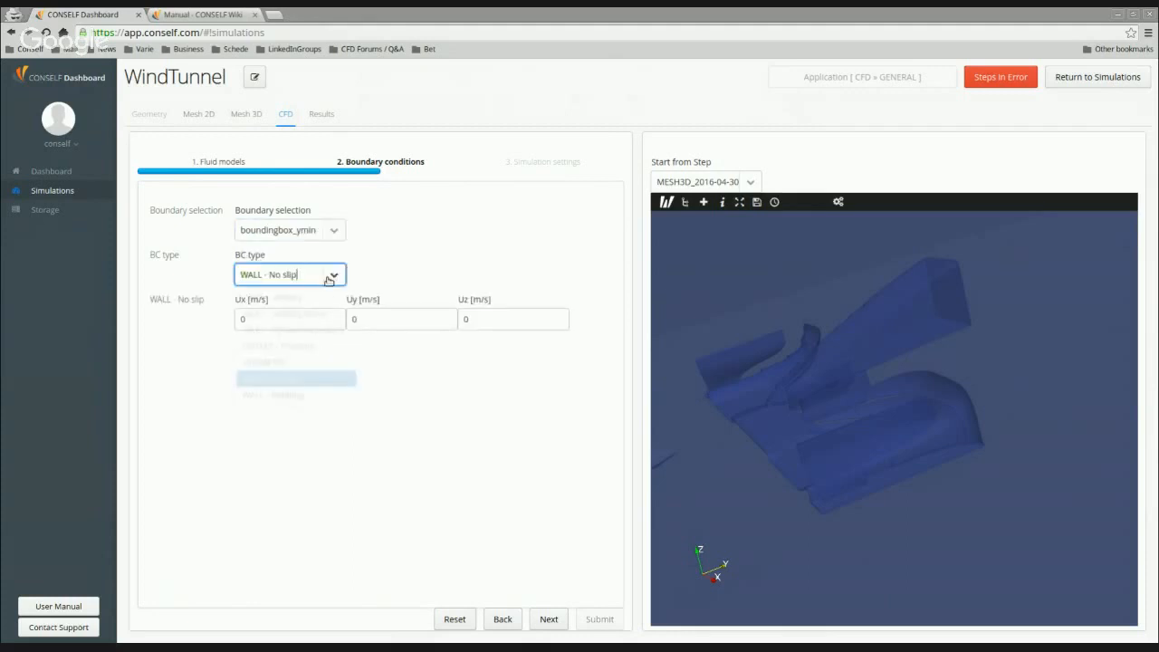
left_click(298, 300)
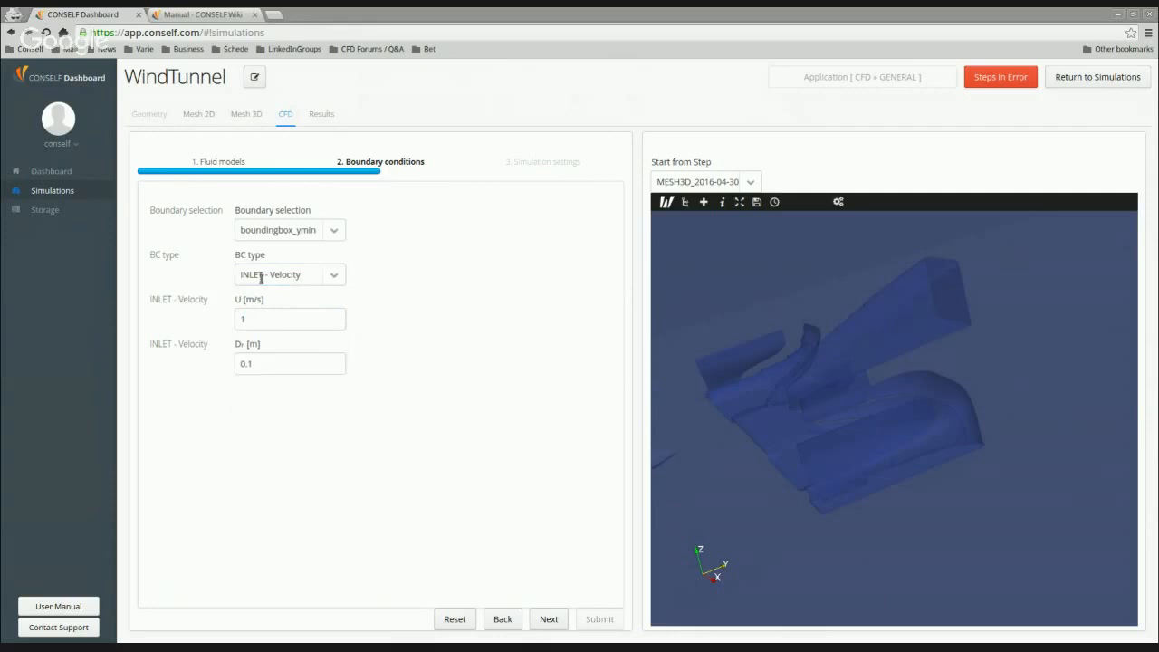
double_click(251, 320)
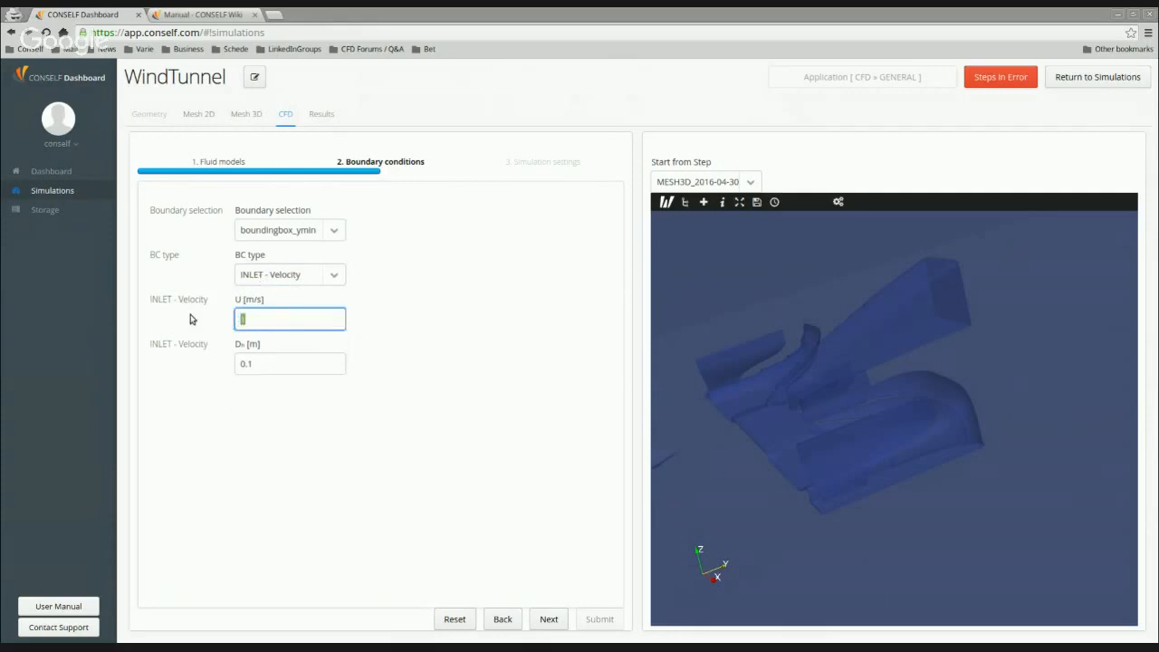
left_click(259, 363)
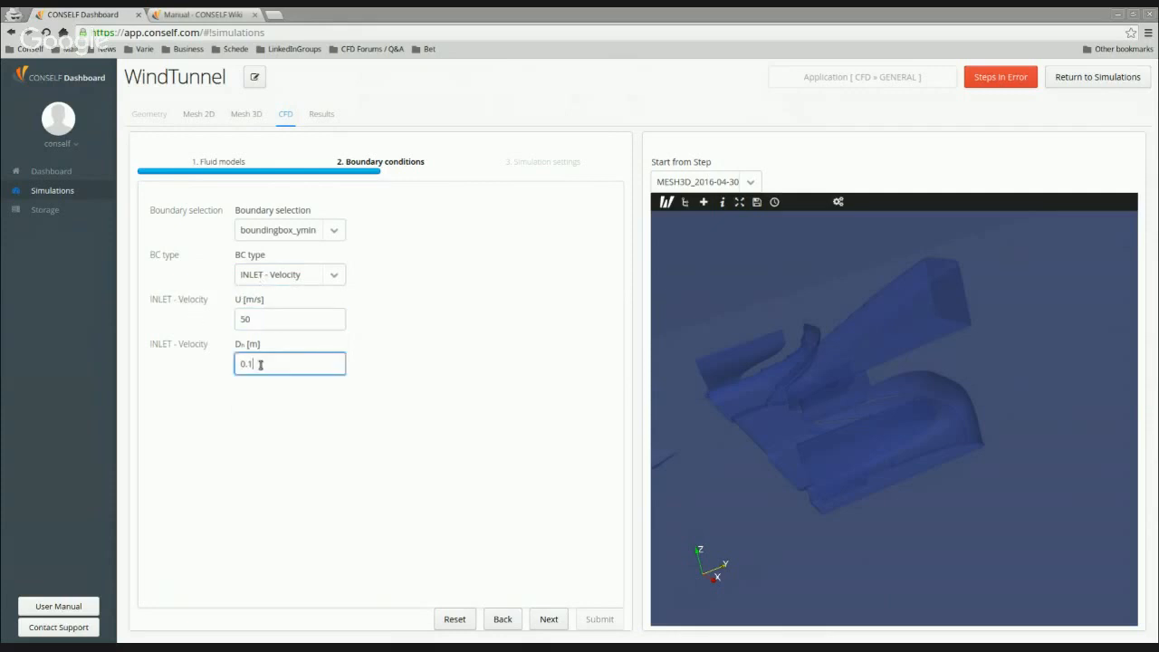
left_click_drag(258, 363, 235, 352)
left_click(278, 362)
left_click_drag(293, 364, 235, 358)
type("2")
left_click(350, 436)
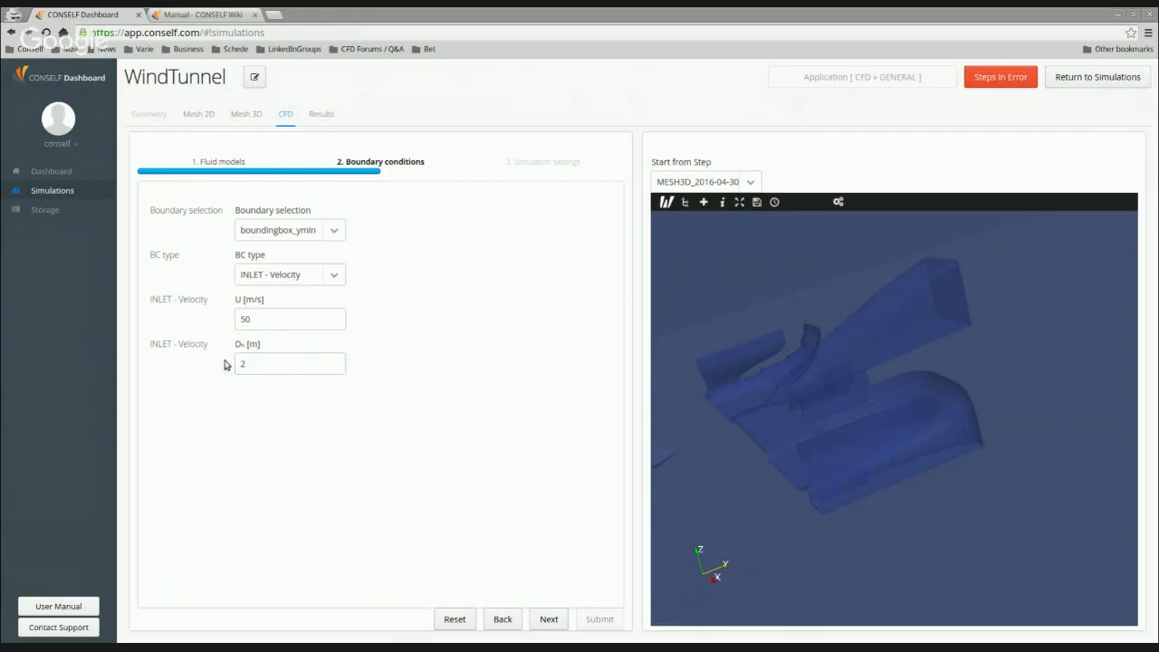
left_click(337, 278)
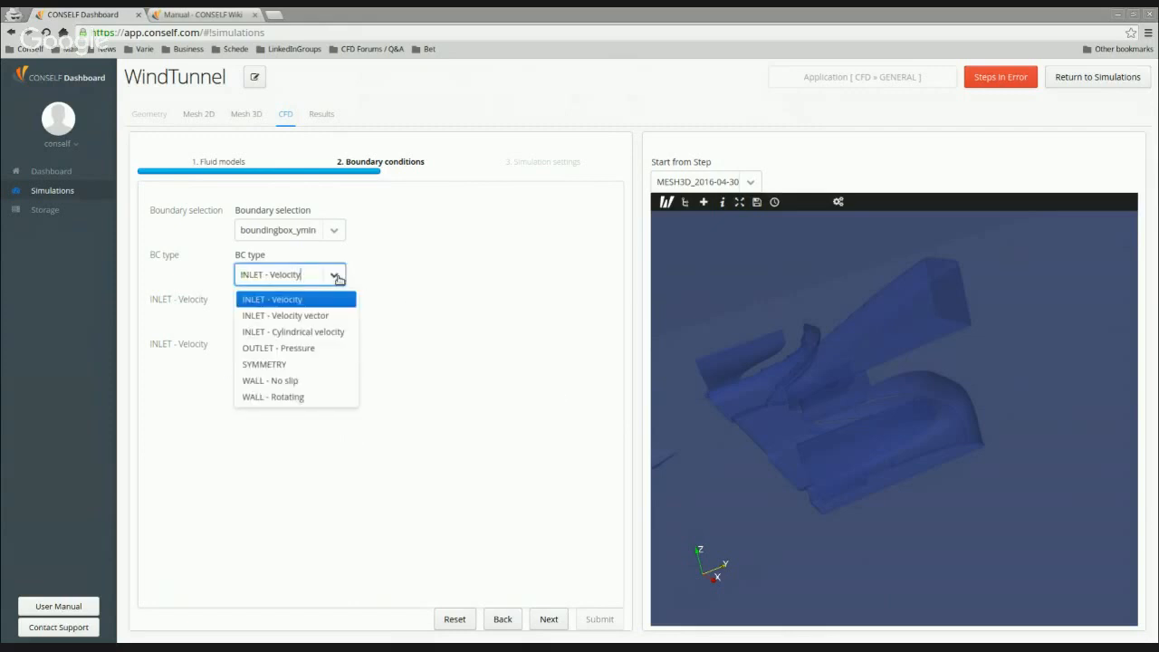
left_click(337, 277)
Assign the OUTLET - Pressure boundary condition to boundingbox_ymax.
left_click(331, 231)
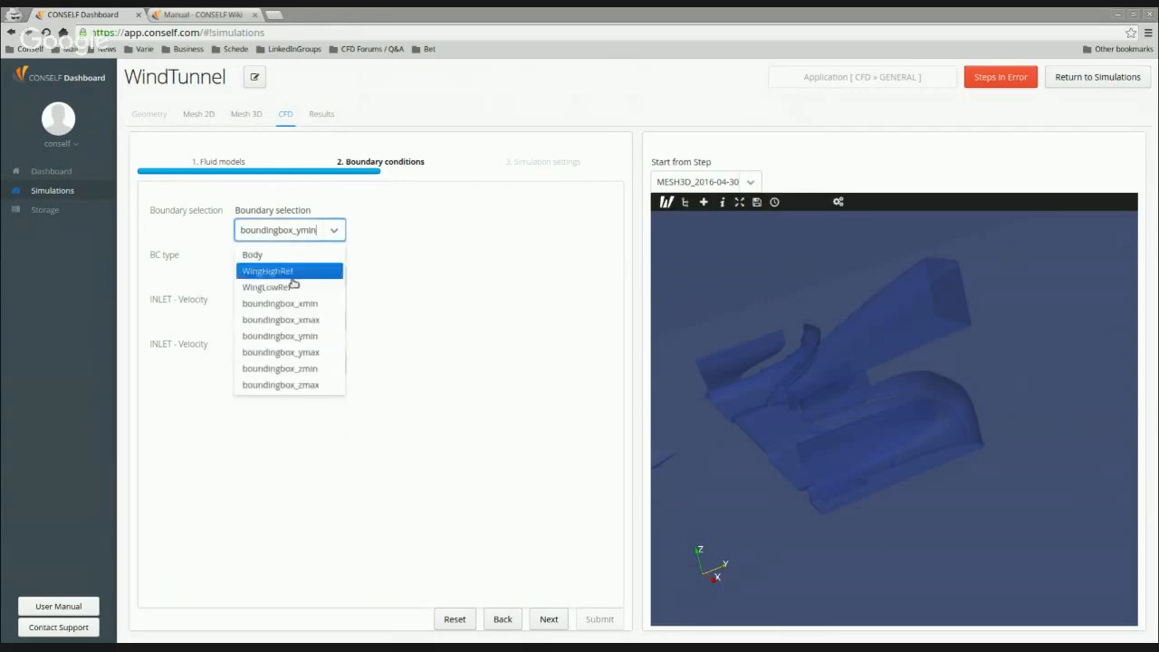
left_click(319, 352)
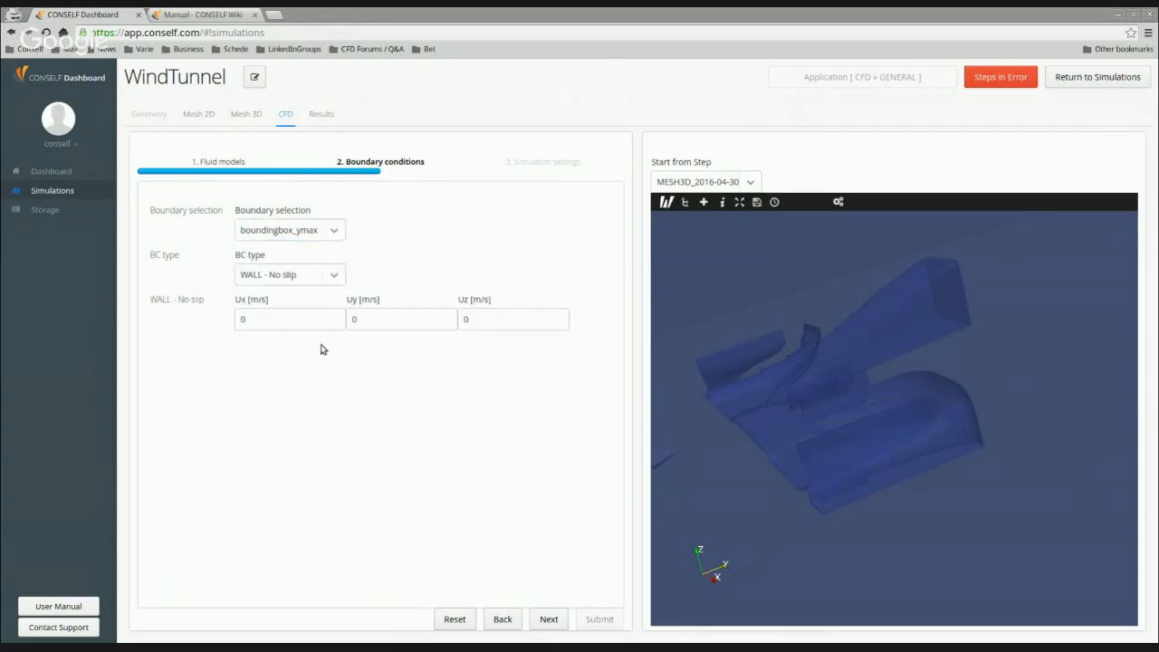
left_click(333, 274)
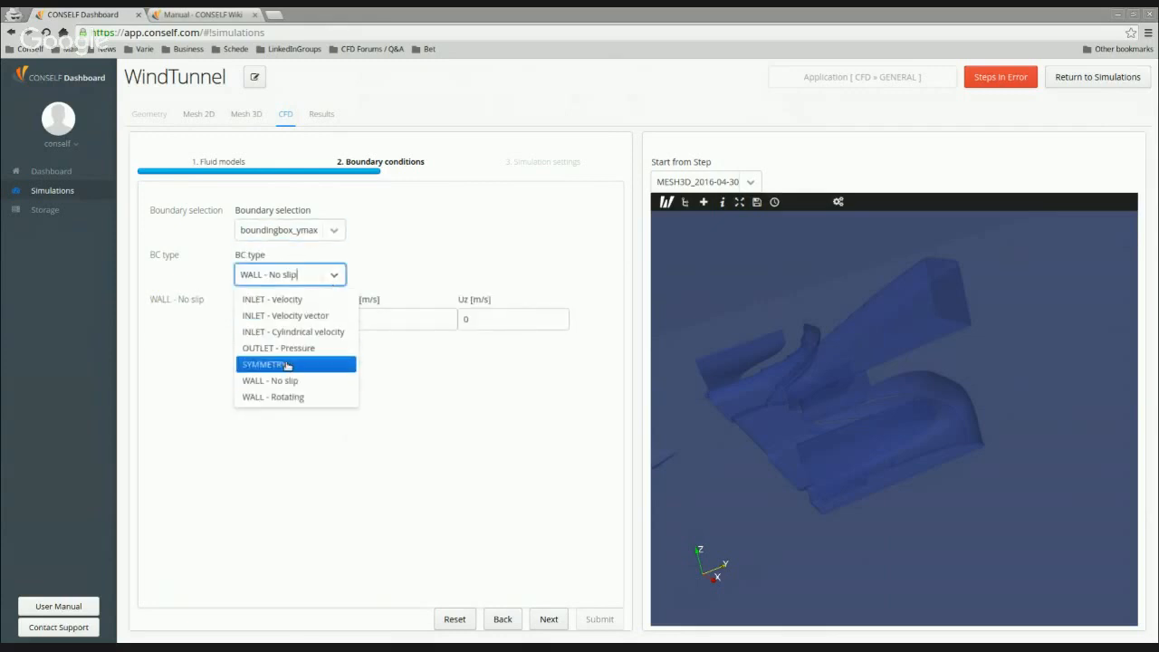
left_click(299, 350)
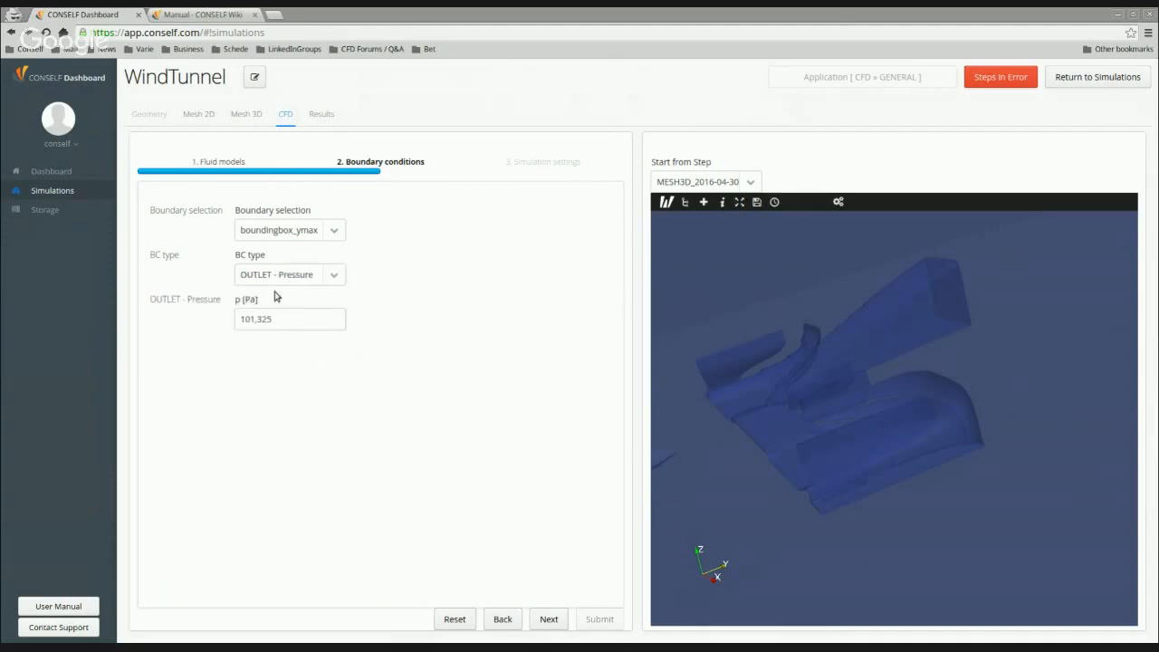
left_click(300, 319)
left_click_drag(313, 319, 228, 314)
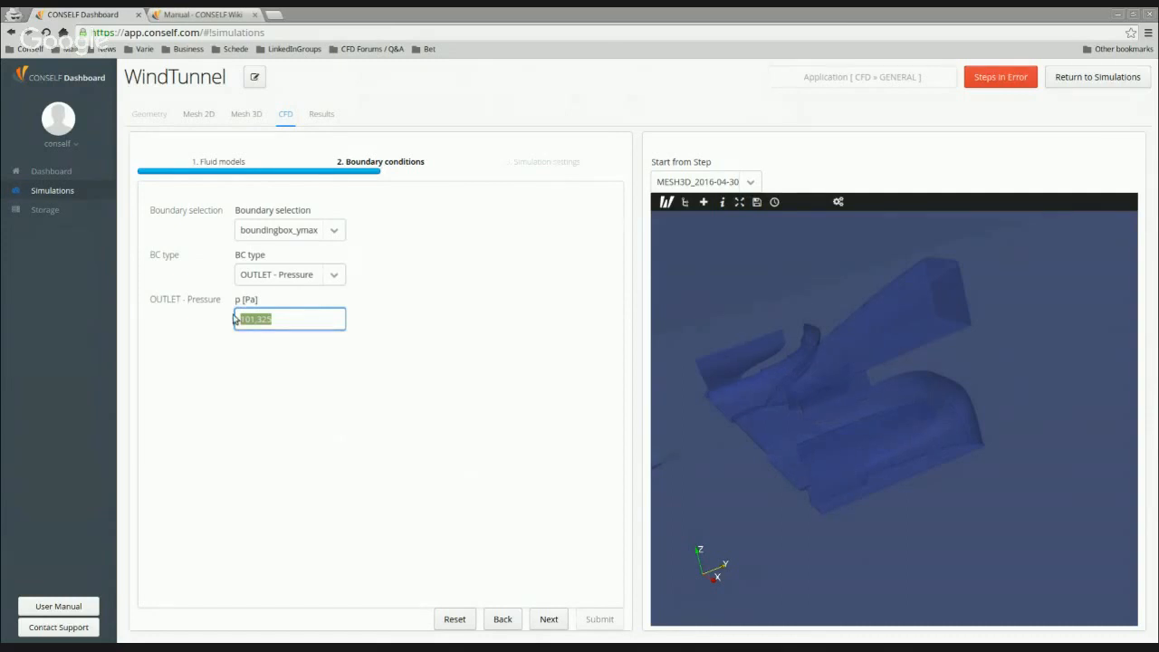
left_click(334, 278)
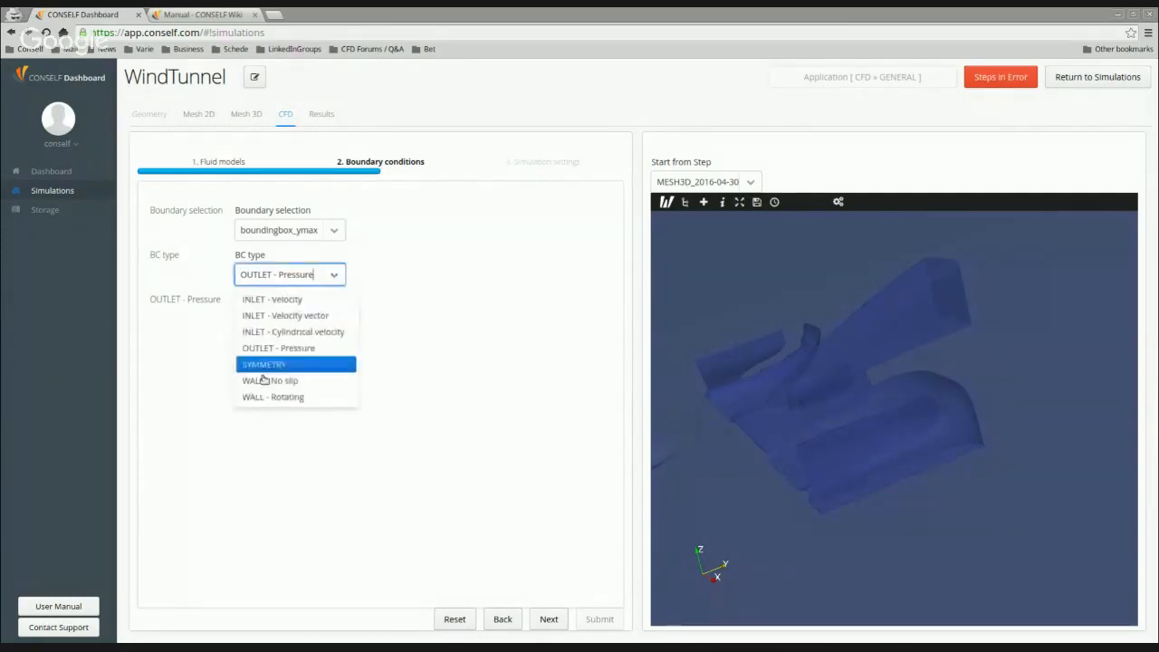
Make boundingbox_zmax a WALL - No slip boundary moving with a Uy of 50 m/s.
left_click(332, 230)
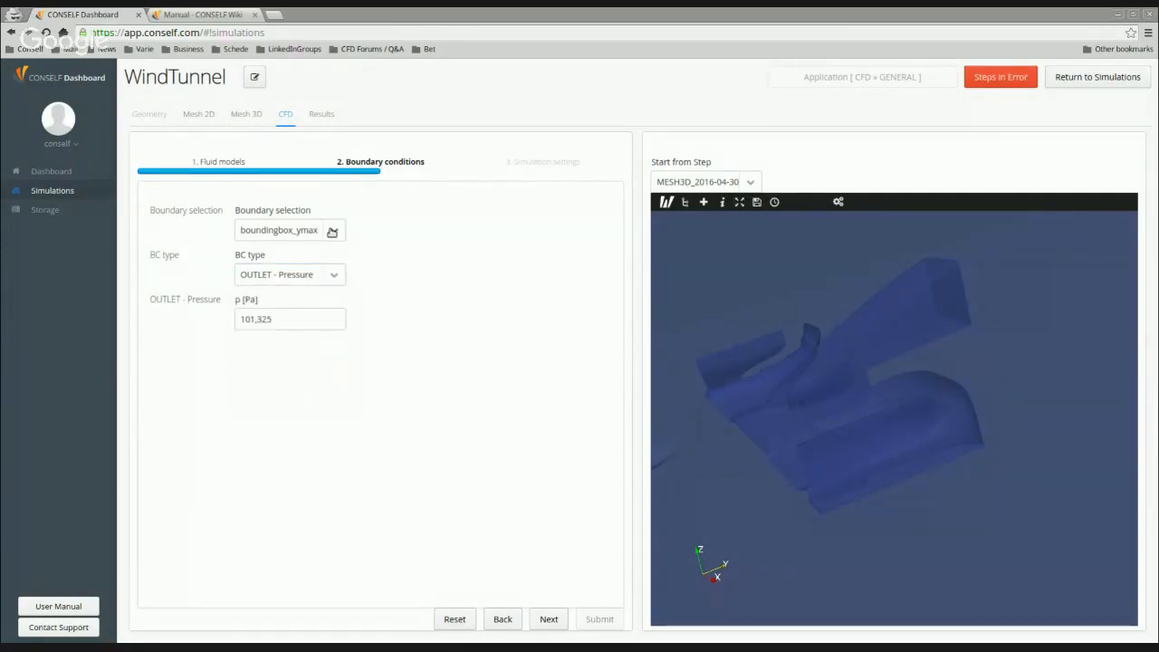
left_click(333, 230)
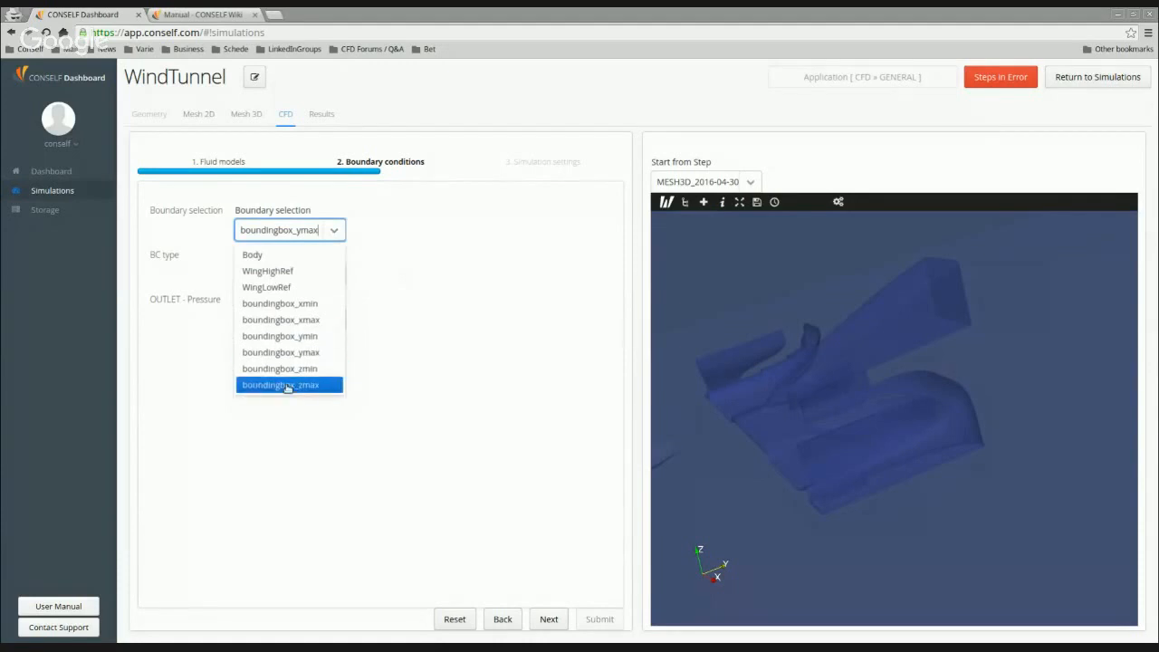
left_click(285, 385)
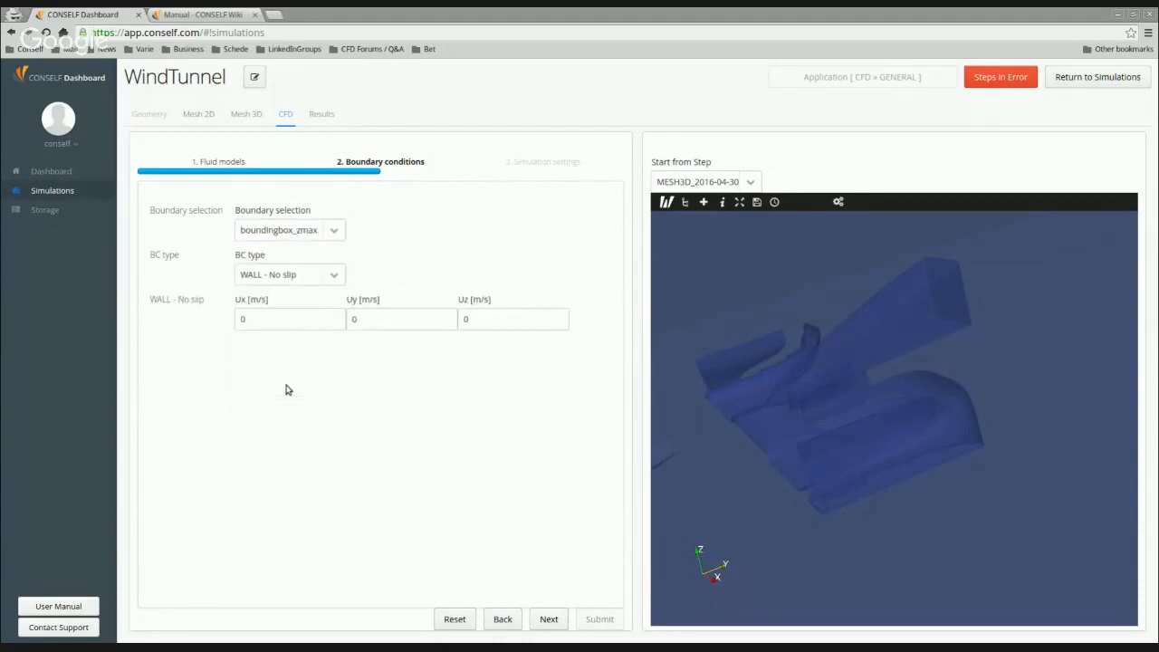
left_click(335, 277)
left_click(334, 276)
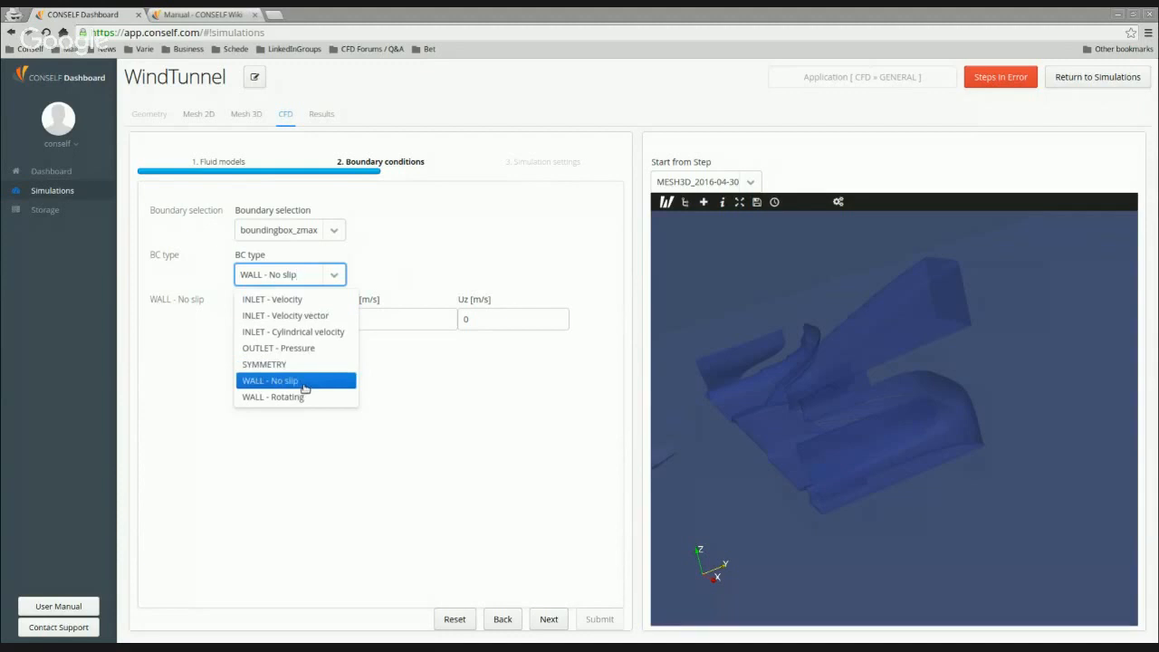
left_click(304, 380)
left_click(355, 319)
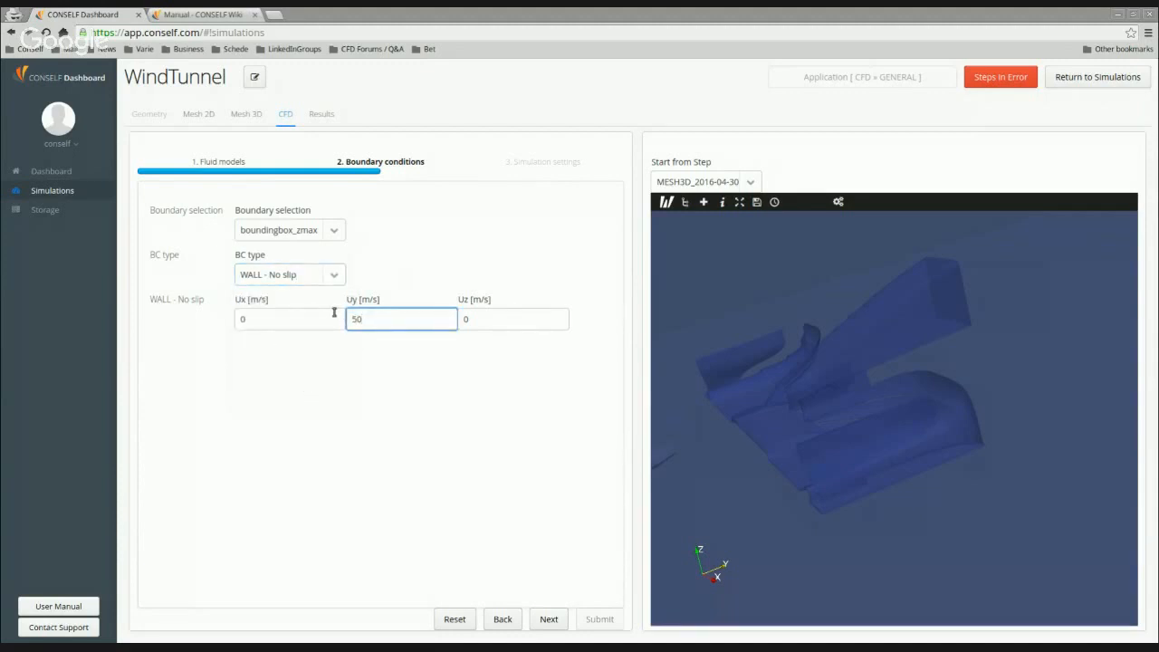
left_click(337, 435)
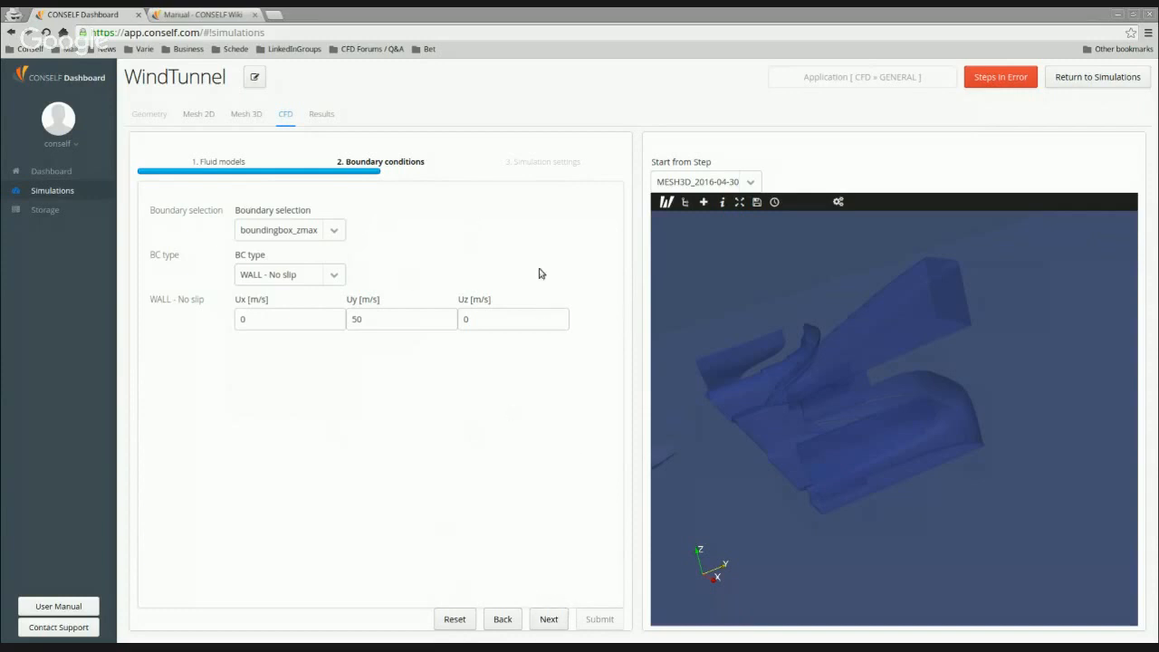
Configure the simulation settings as Steady with 1,000 iterations, saving the solution every 500 iterations.
left_click(548, 620)
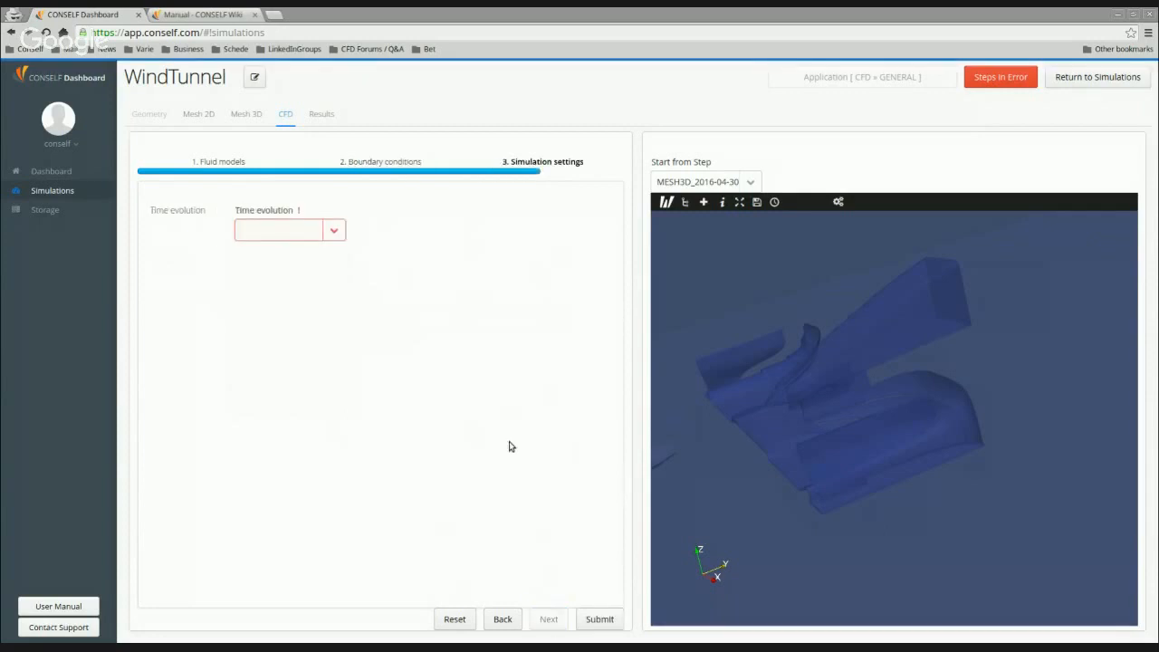
left_click(326, 231)
left_click(326, 232)
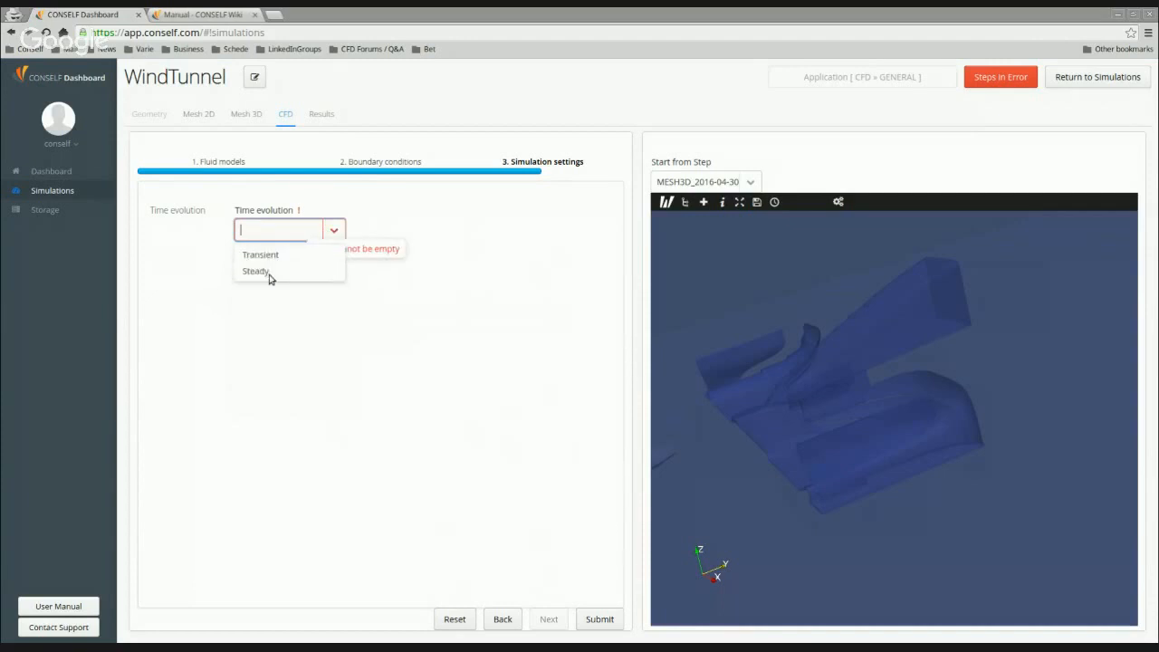
left_click(270, 274)
left_click(287, 280)
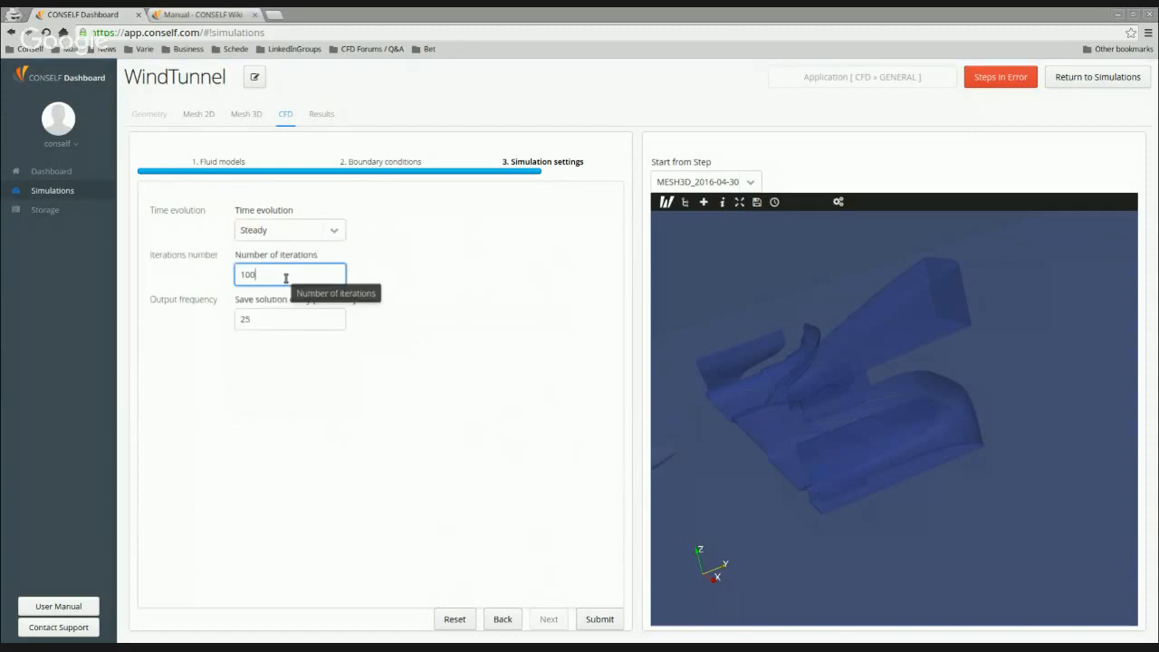
left_click(285, 324)
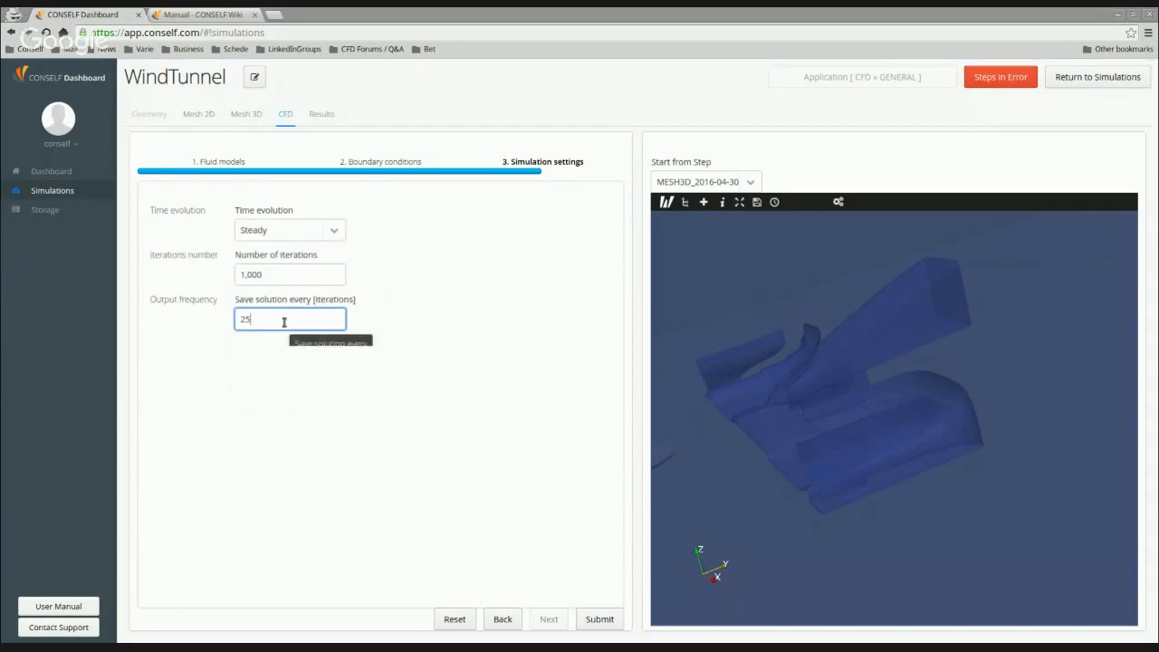
left_click_drag(284, 320, 208, 322)
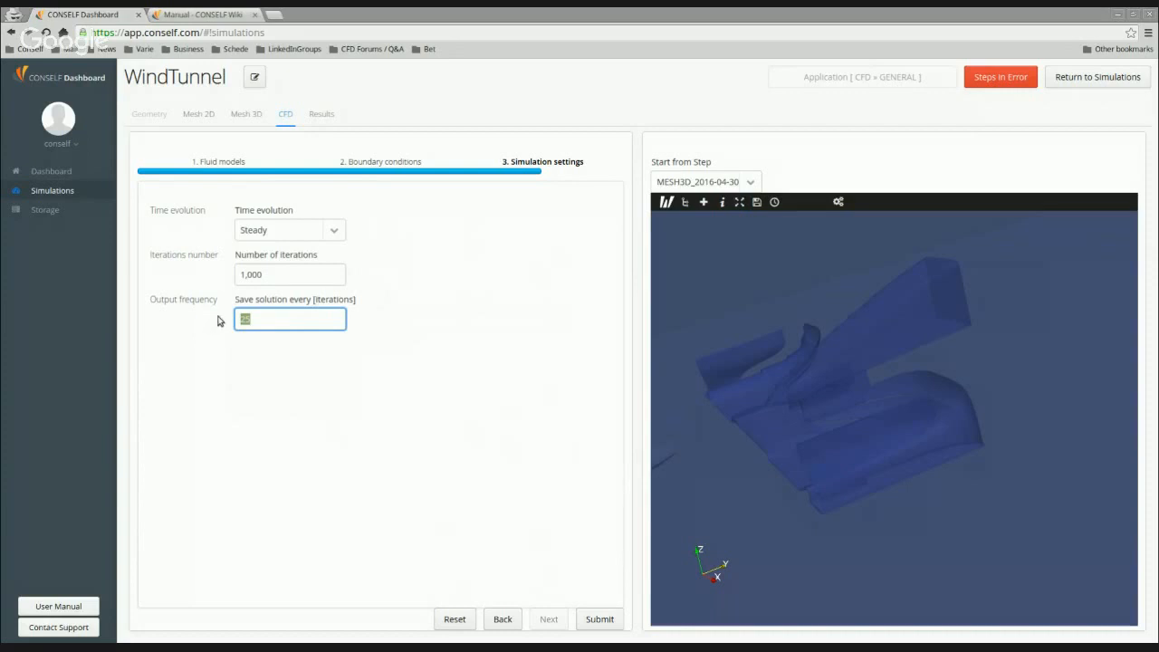
type("5")
left_click(505, 391)
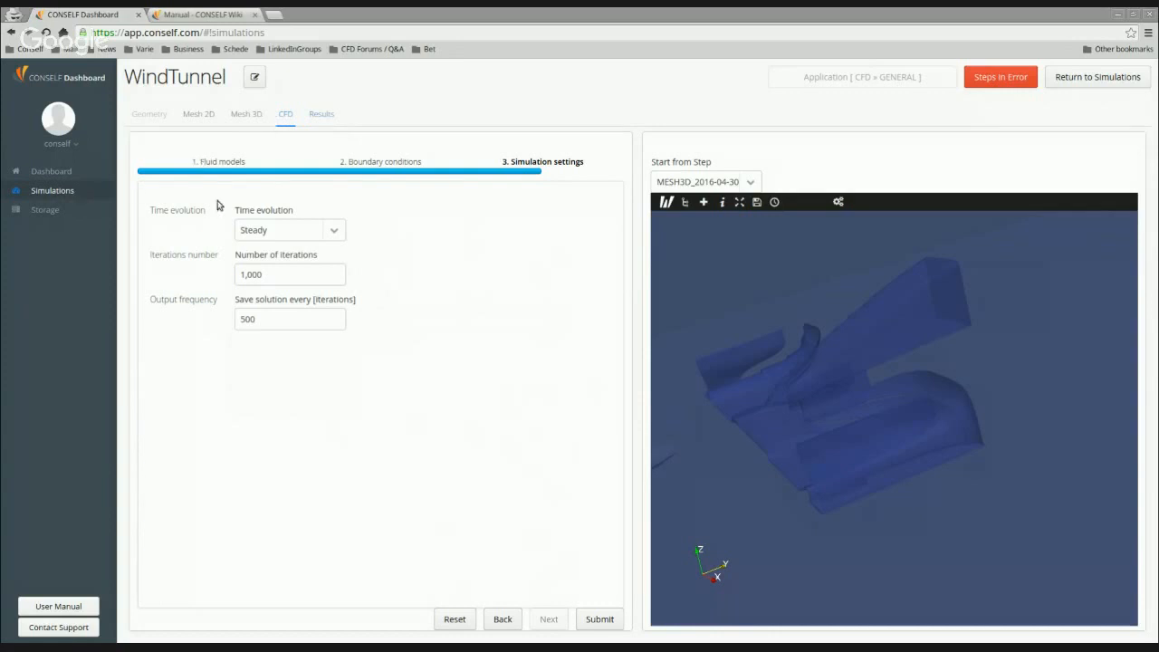
Load the CFD_2016-04-30_12:50 run in the results and review its residuals chart.
left_click(322, 117)
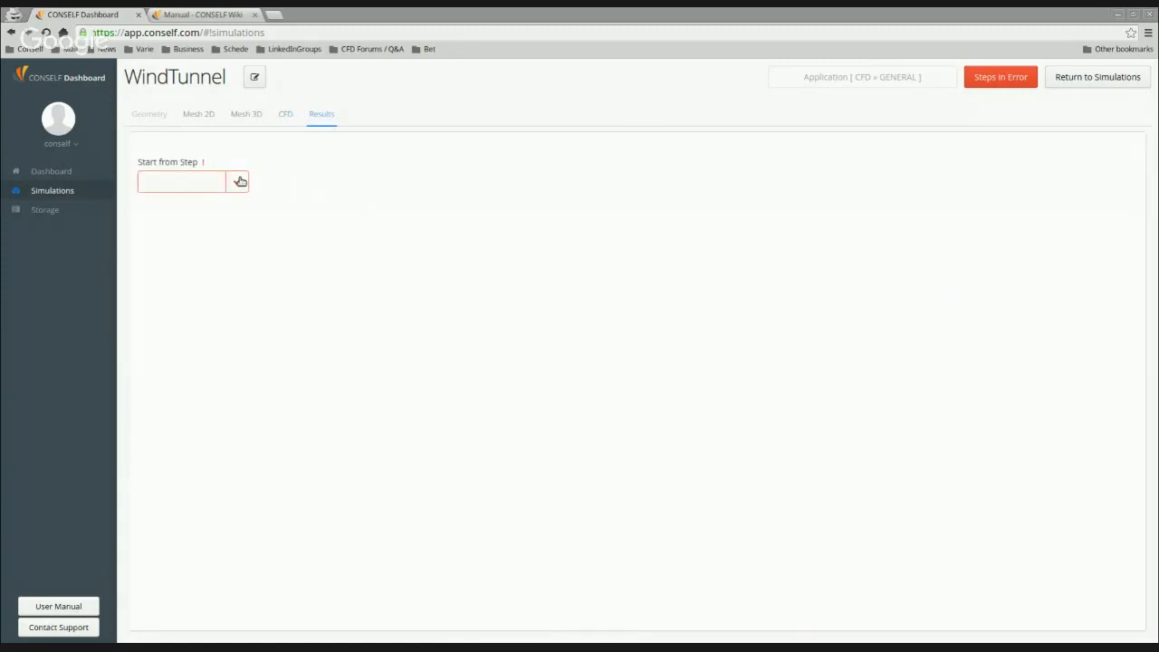
left_click(210, 183)
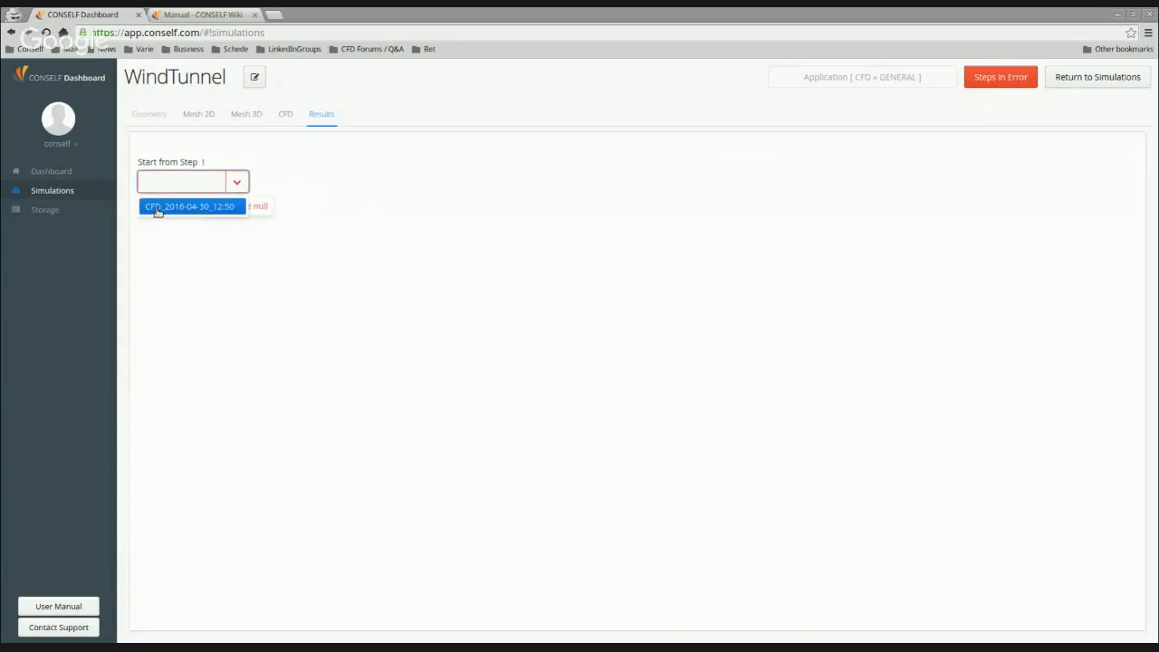
left_click(174, 210)
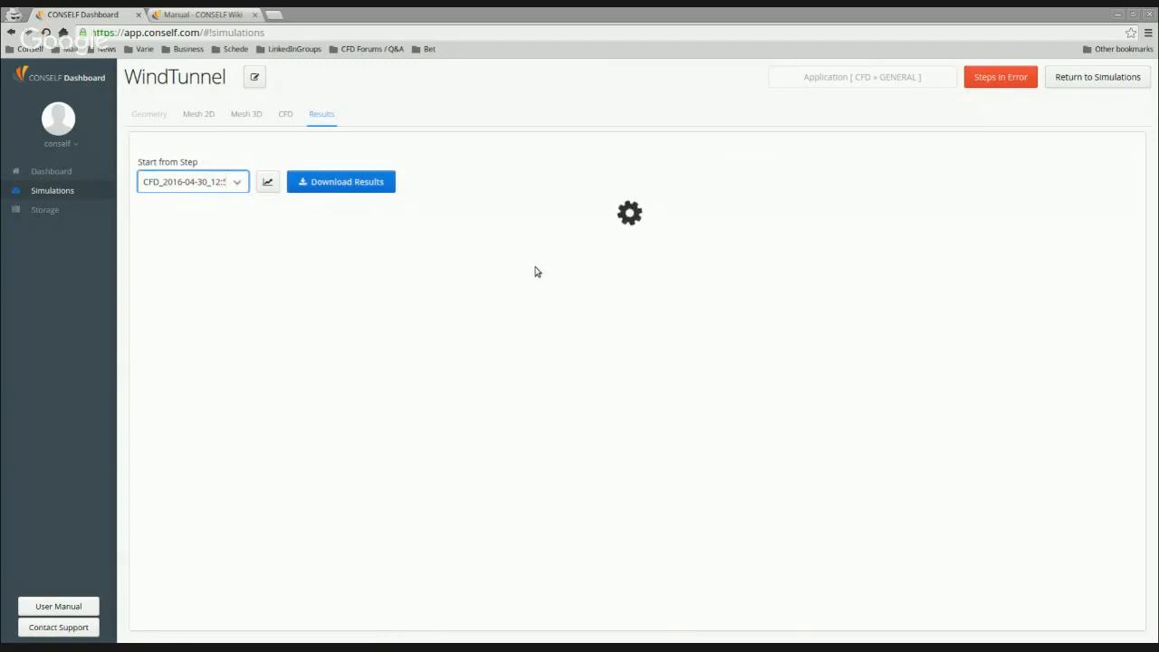
left_click(268, 185)
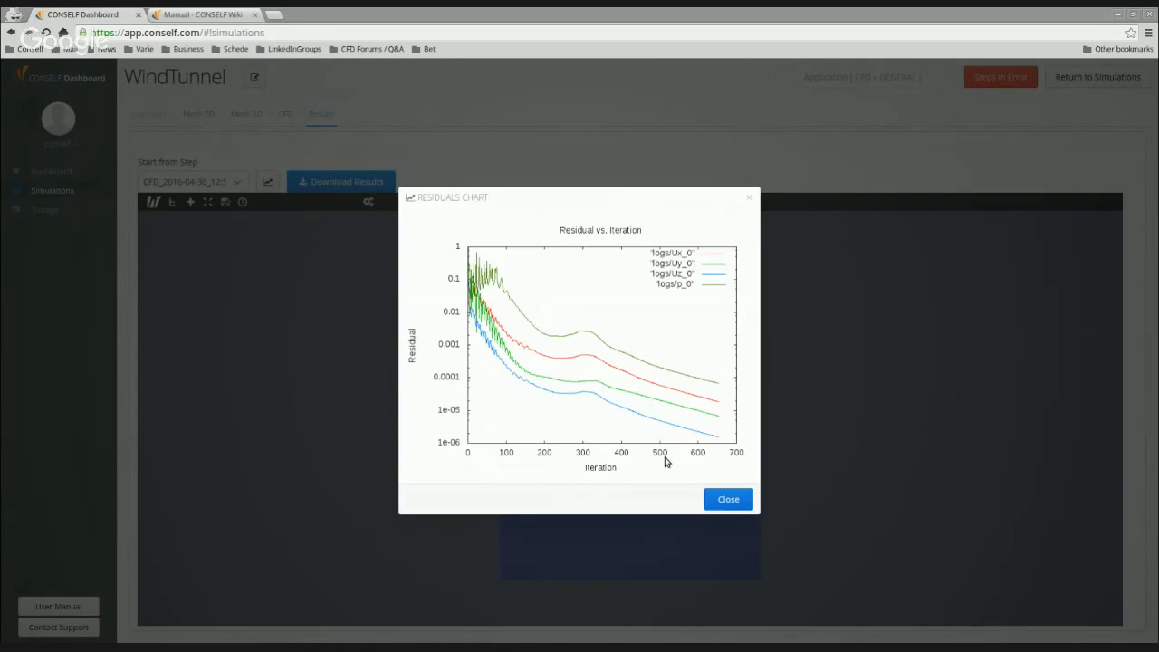
left_click(737, 502)
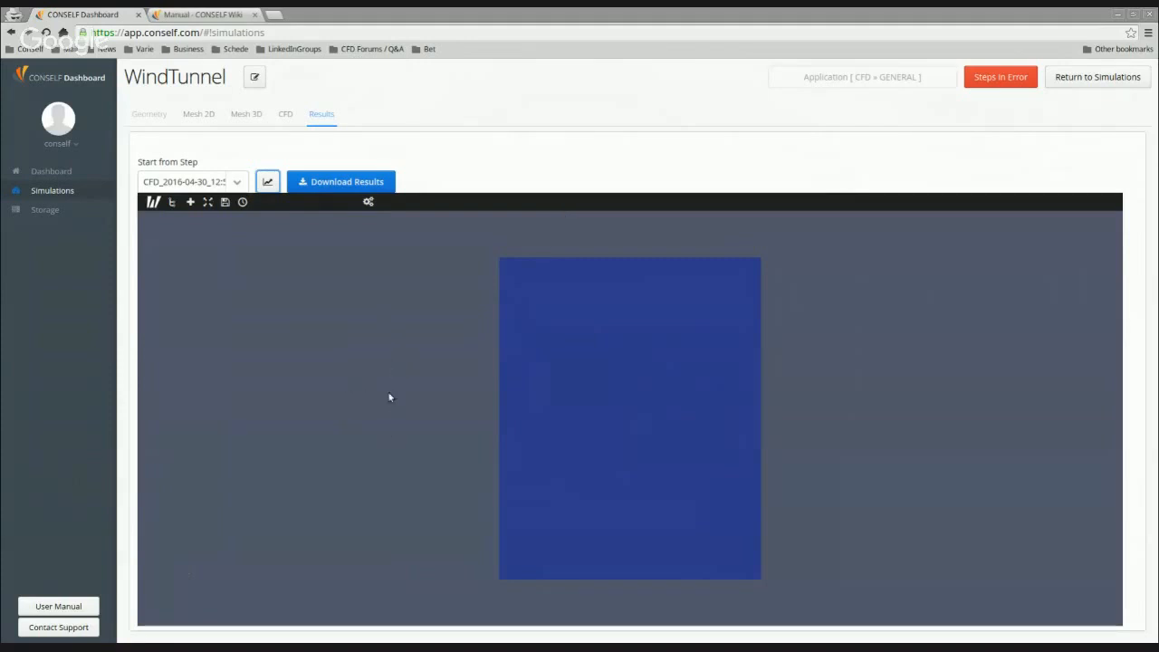
Show the time controls and advance the results to the last saved iteration.
left_click(241, 204)
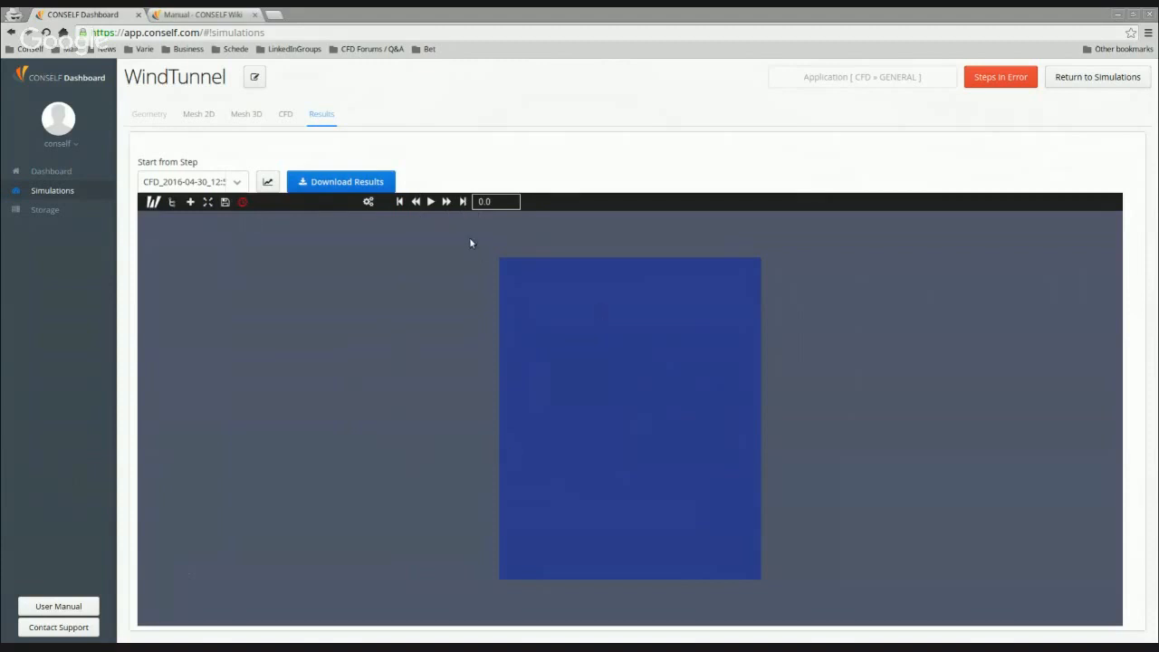
left_click(462, 202)
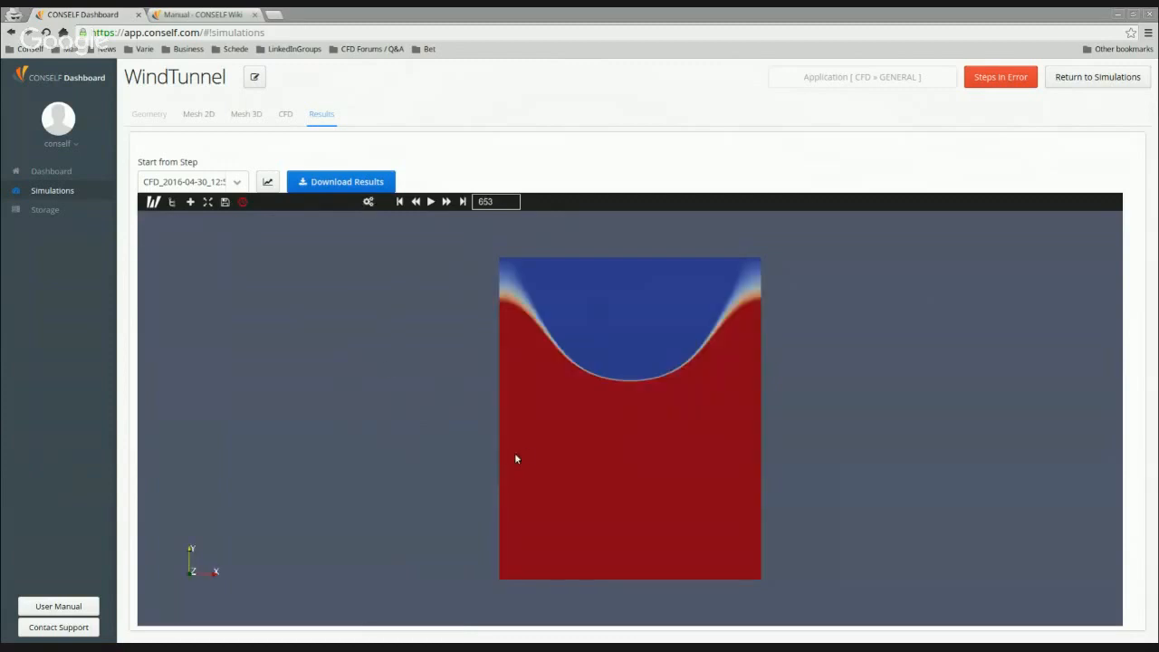
left_click_drag(496, 515, 381, 444)
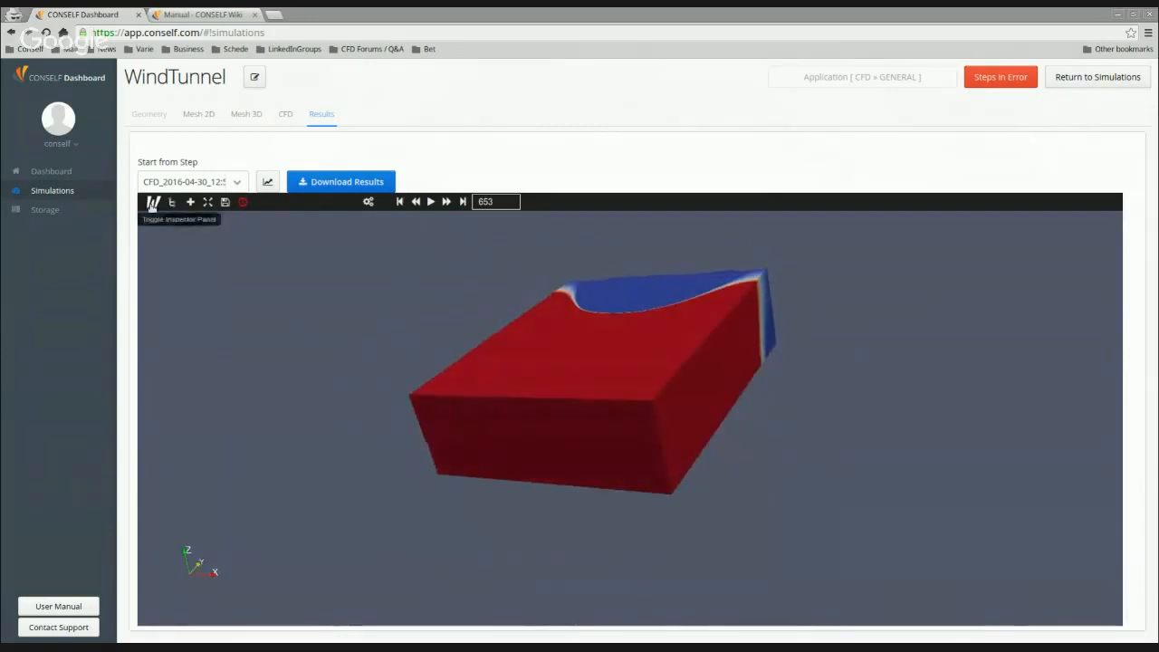
Add a plane Clip to system.foam with an X origin of 0.3 and Inside Out enabled.
left_click(152, 203)
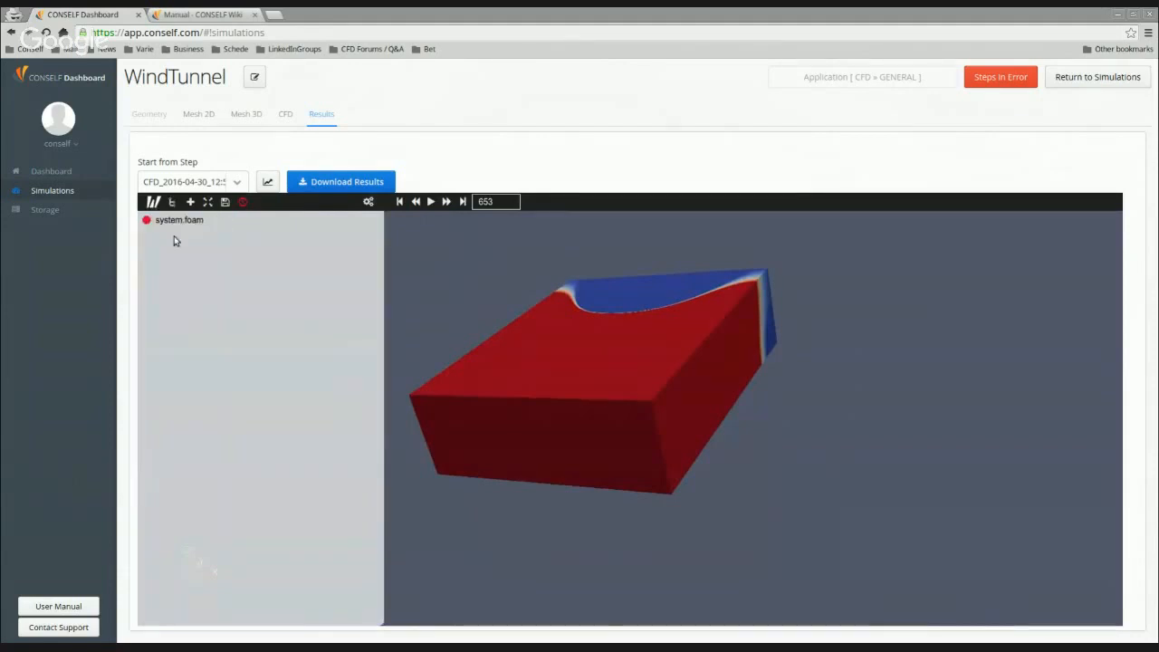
left_click(181, 222)
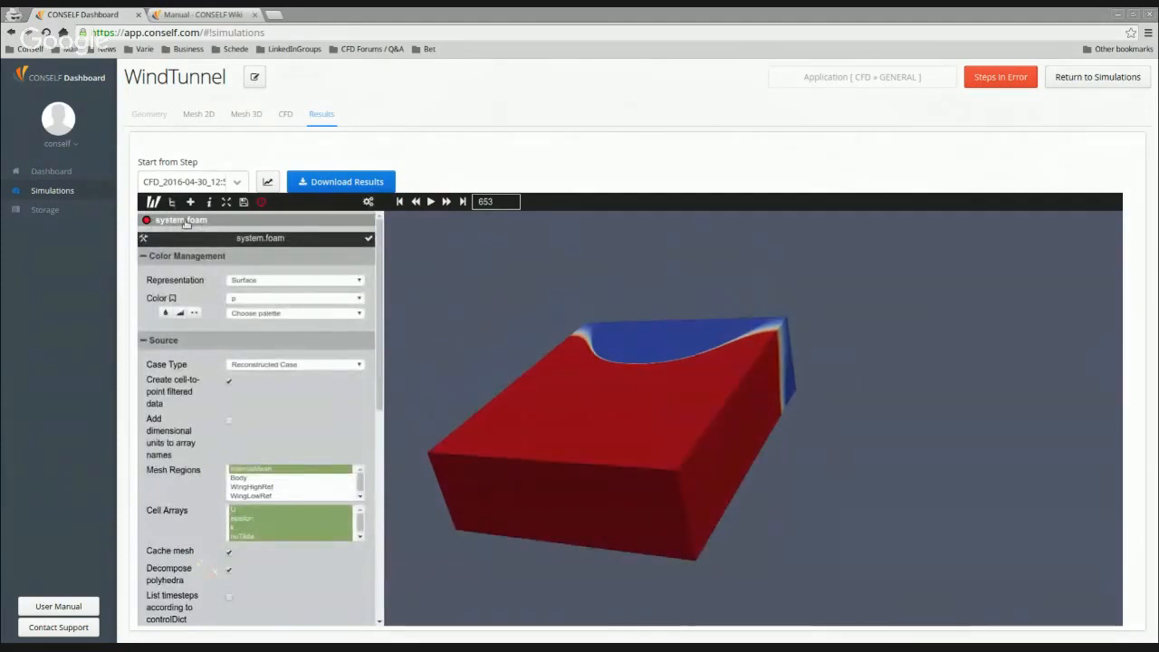
left_click(191, 203)
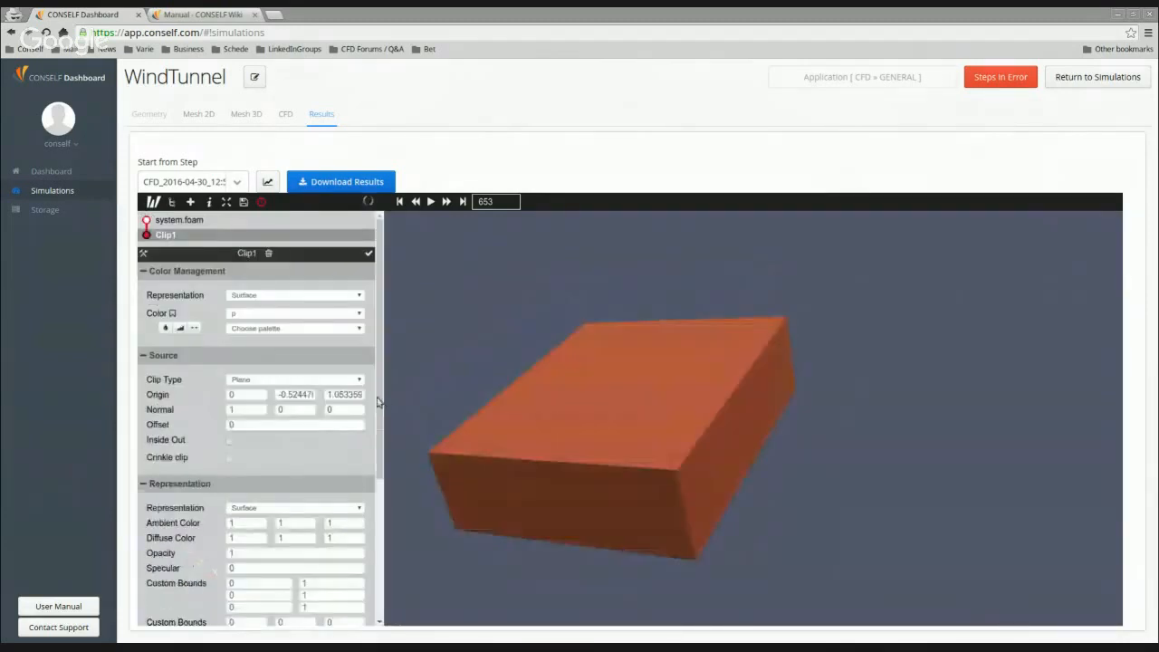
left_click_drag(379, 412, 375, 451)
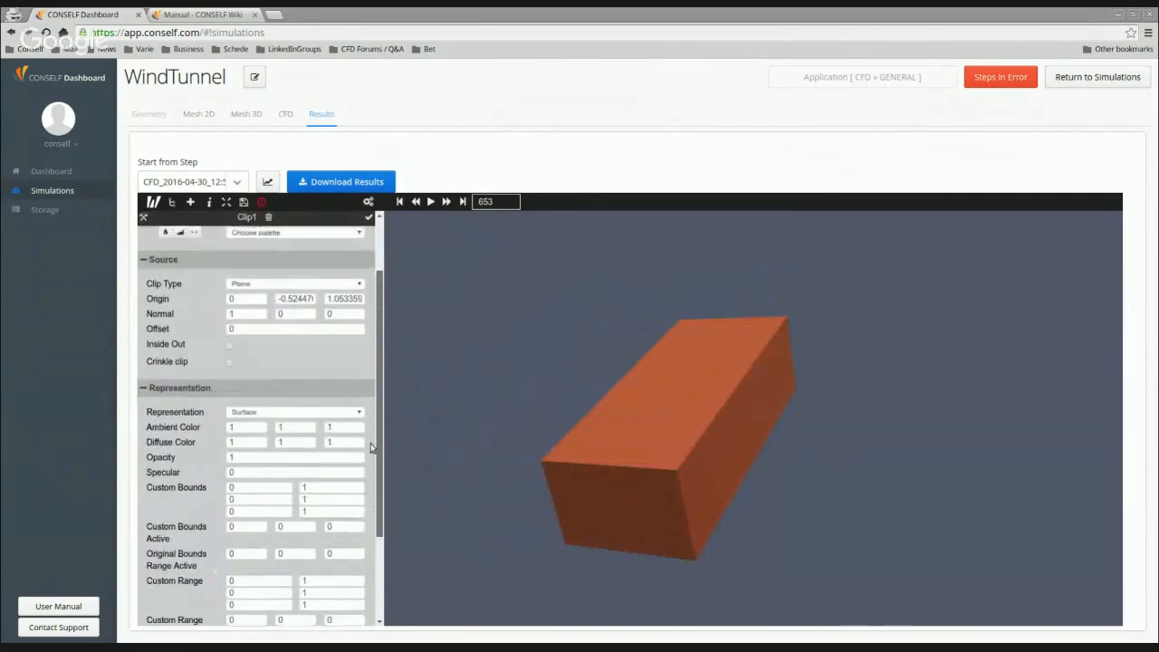
double_click(235, 302)
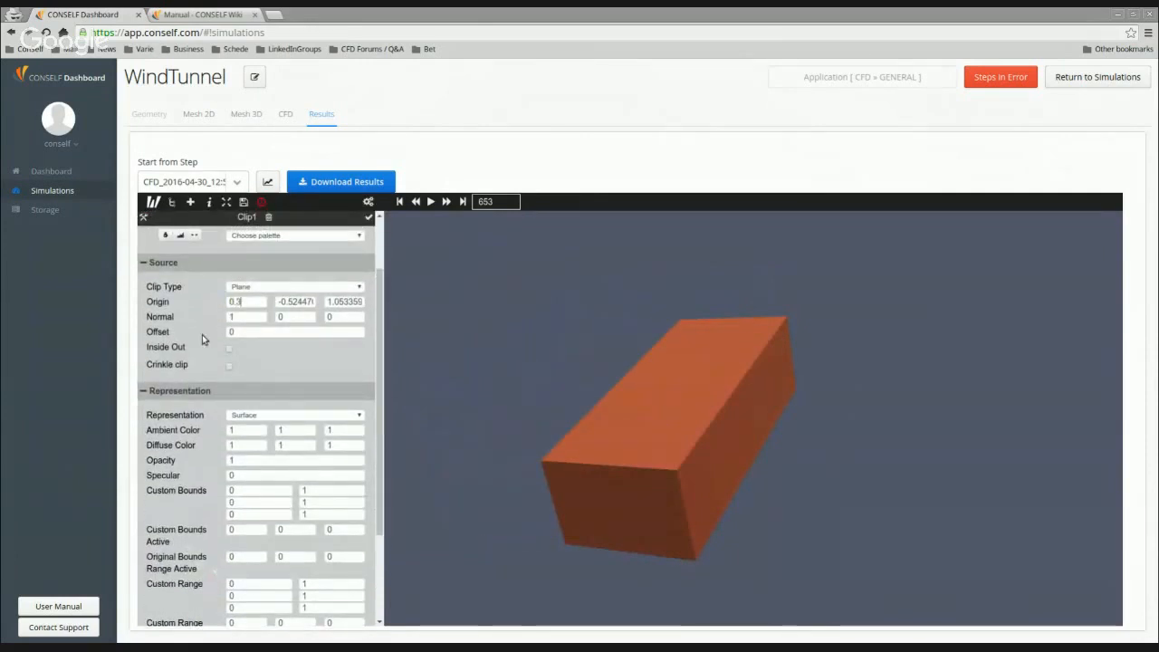
type("0.3")
left_click(229, 349)
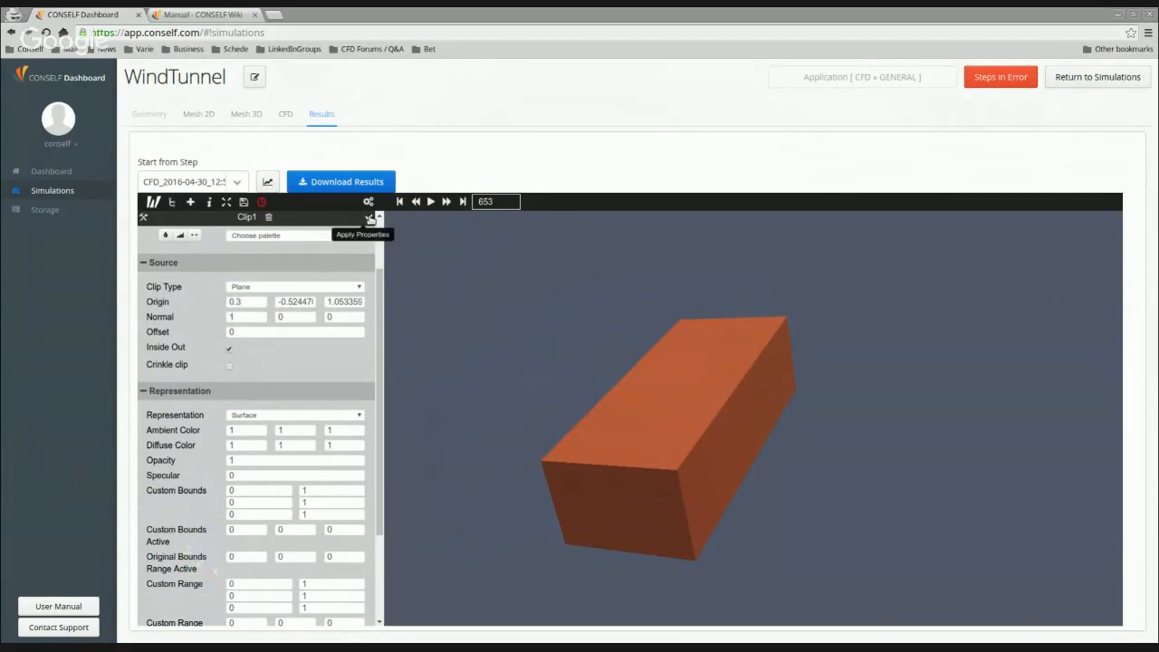
left_click(370, 221)
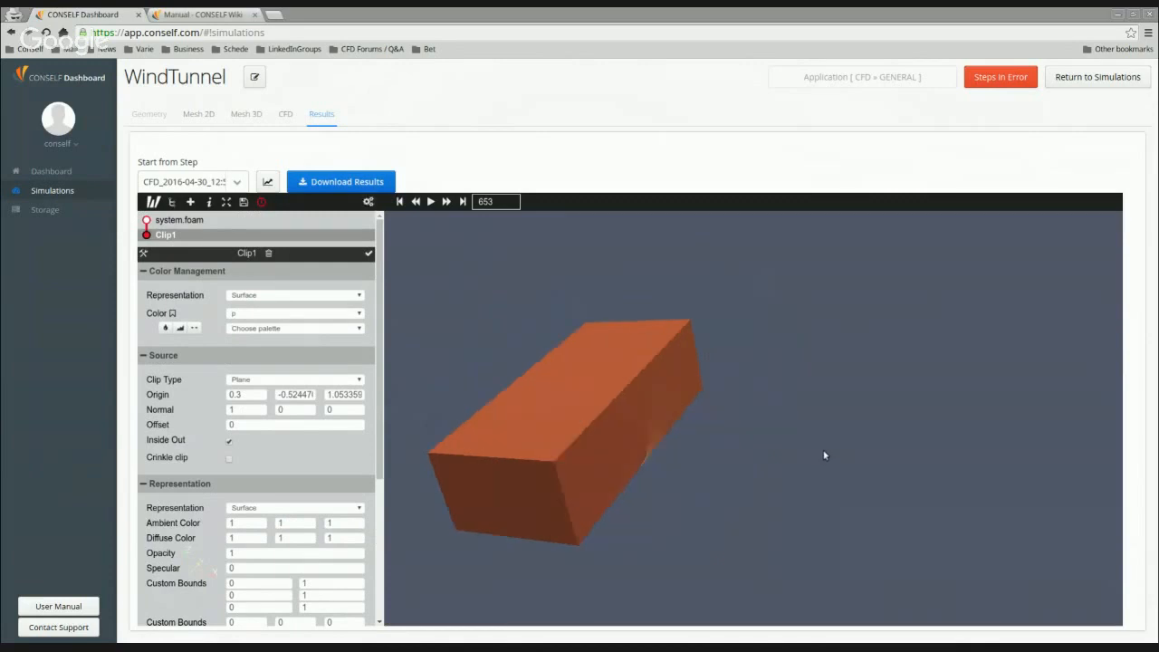
Colour the clip by the magnitude of U and inspect the flow around the wing section on the cut face.
left_click_drag(797, 462, 666, 595)
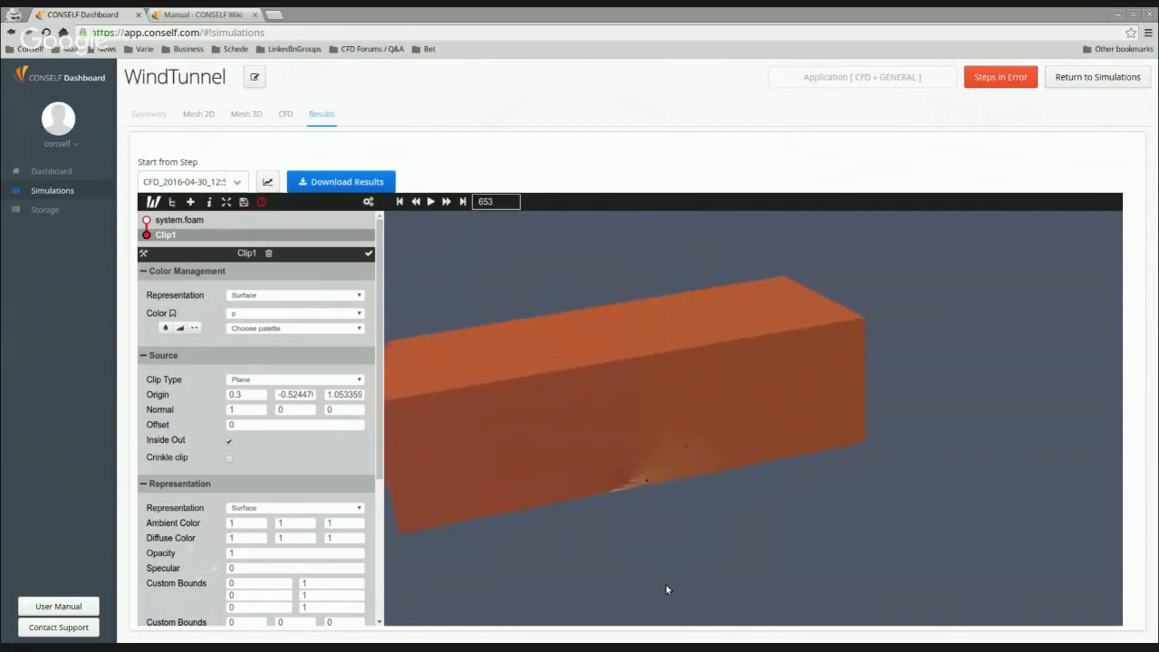
scroll(679, 578, "up", 5)
left_click_drag(720, 529, 747, 450)
scroll(755, 520, "up", 5)
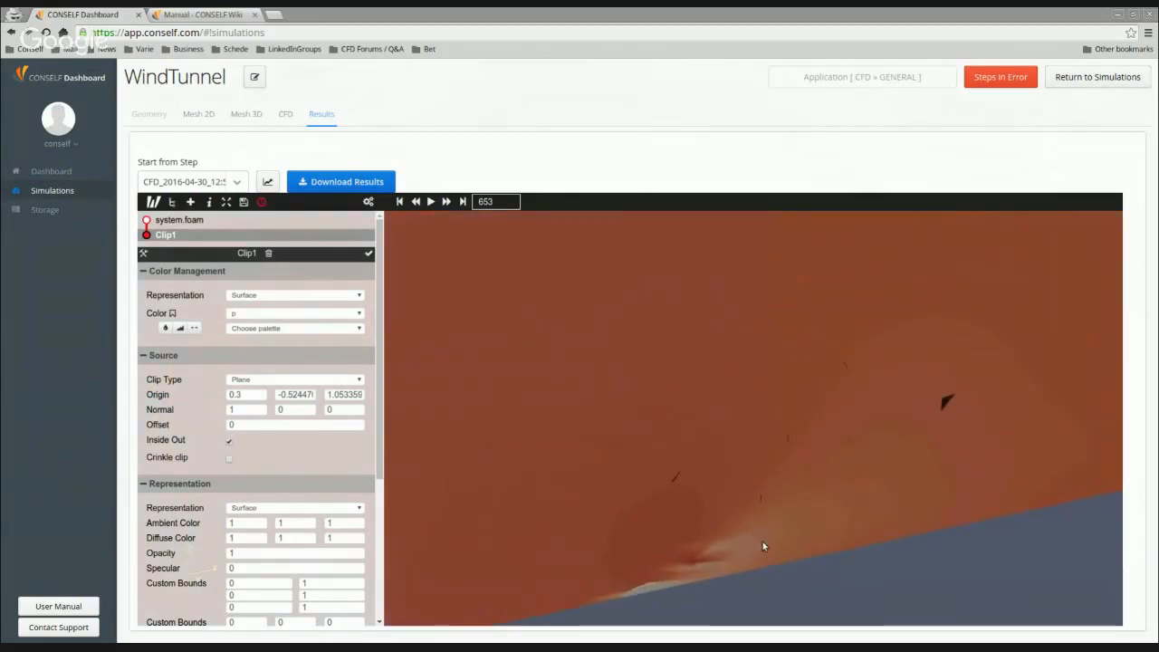
left_click_drag(813, 566, 803, 489)
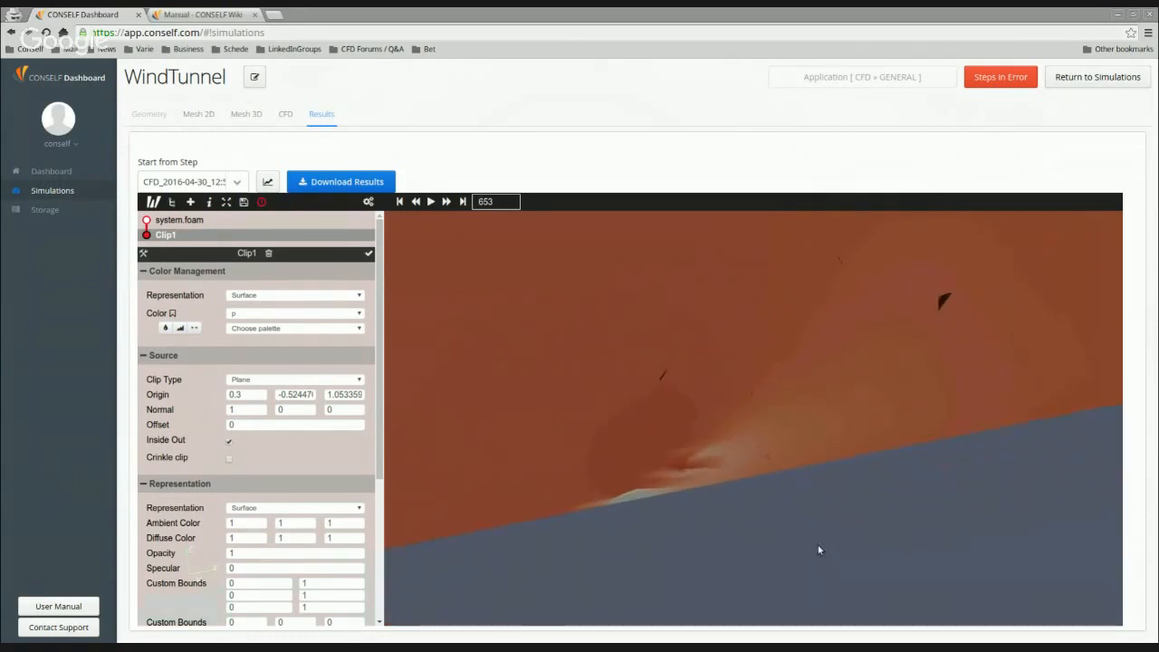
left_click_drag(827, 532, 813, 521)
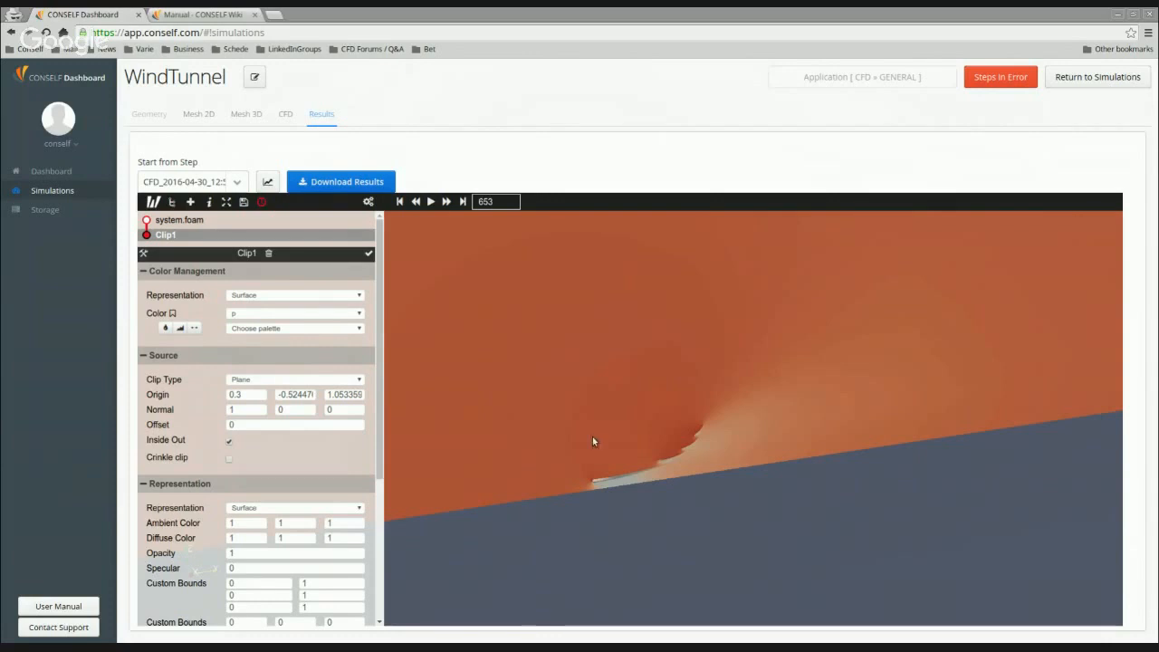
left_click(295, 313)
left_click(244, 437)
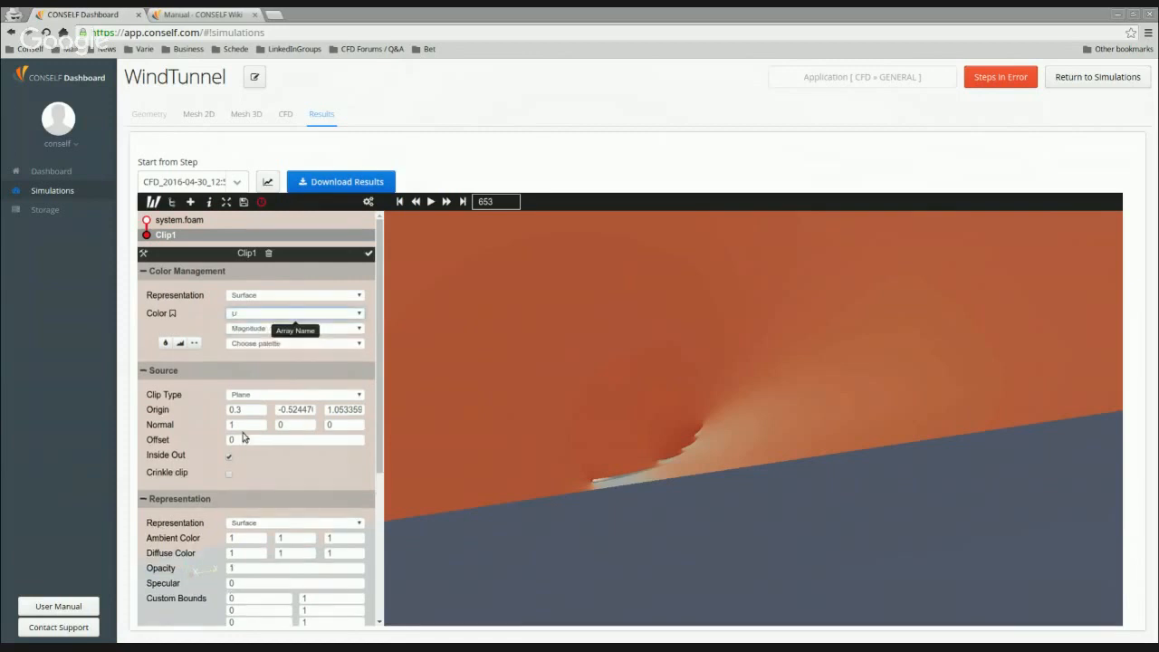
left_click(369, 253)
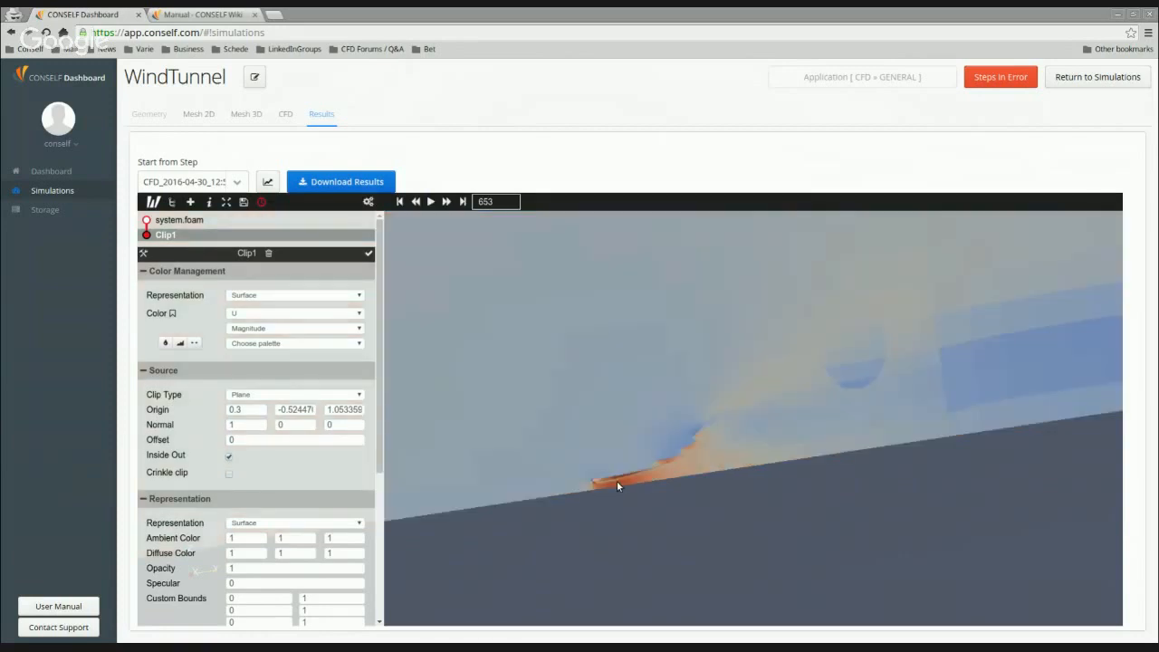
scroll(752, 546, "up", 3)
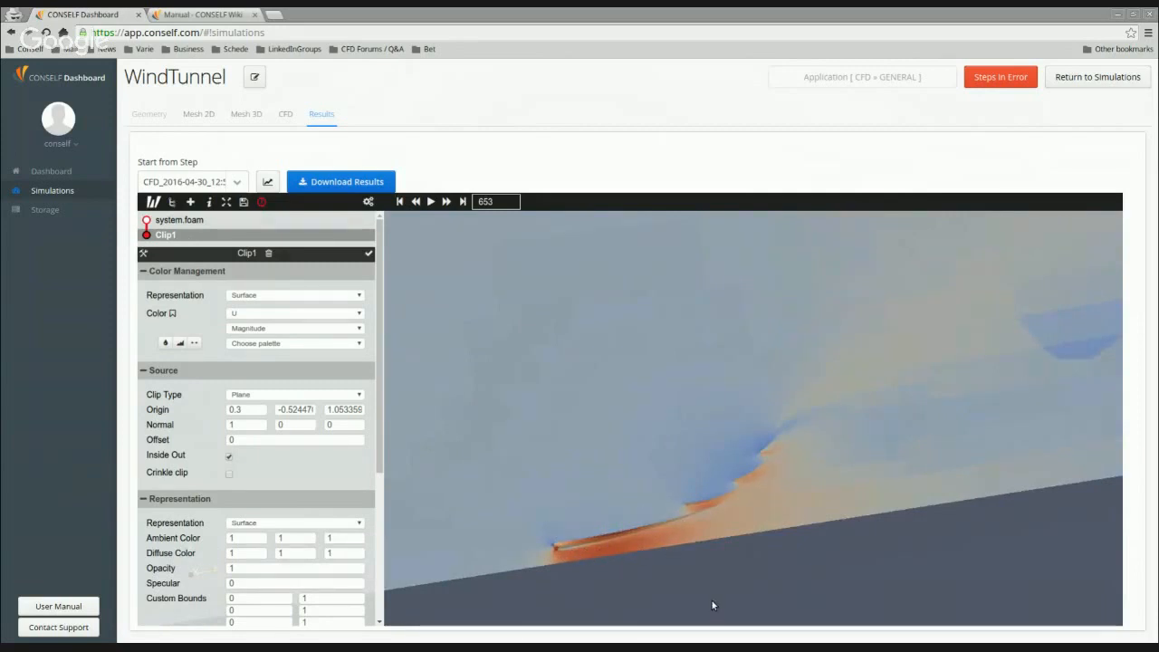
scroll(732, 571, "down", 3)
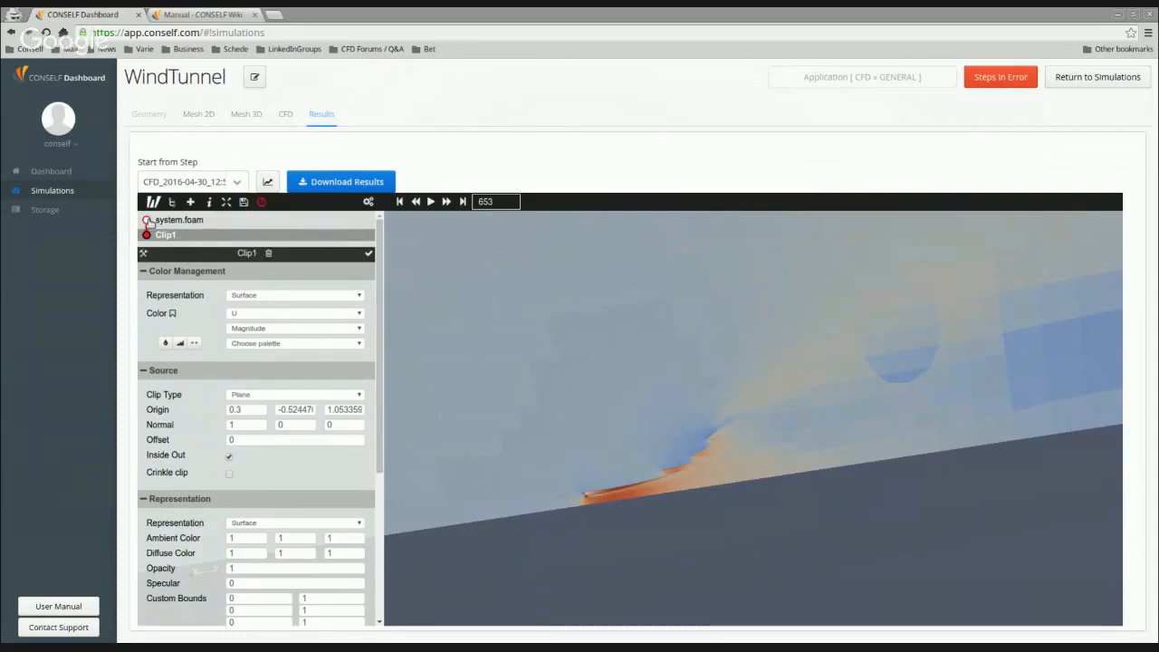
Show system.foam alongside the clip, set its opacity to 0.3, and inspect the translucent wing surfaces against the cut face.
left_click(148, 222)
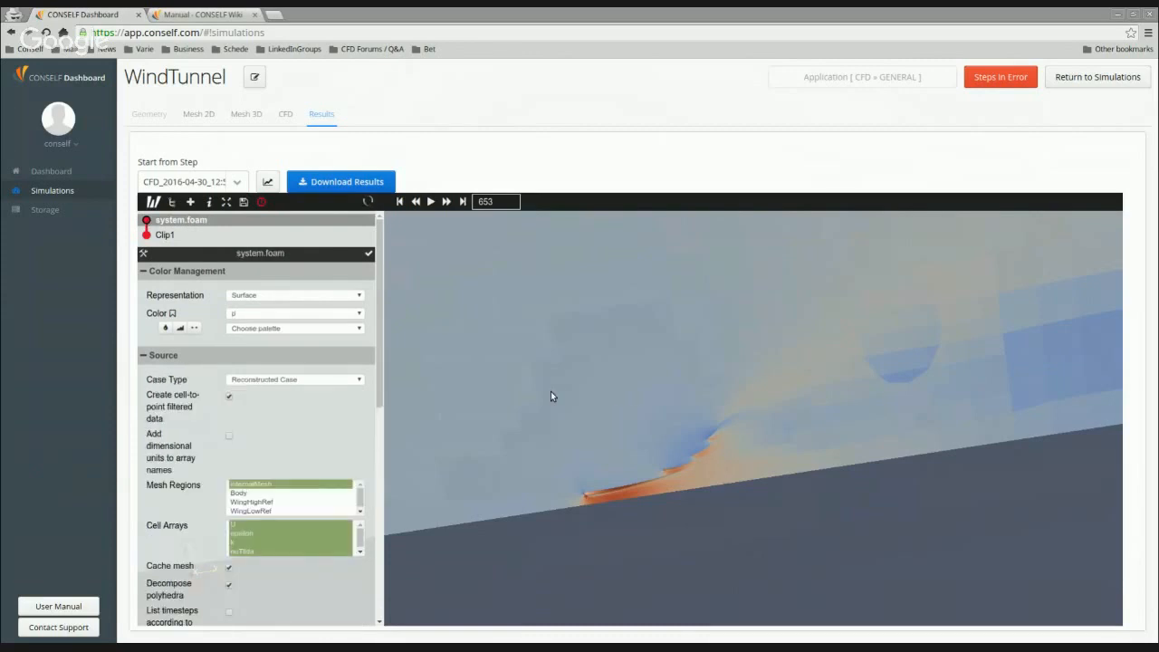
left_click_drag(382, 291, 379, 515)
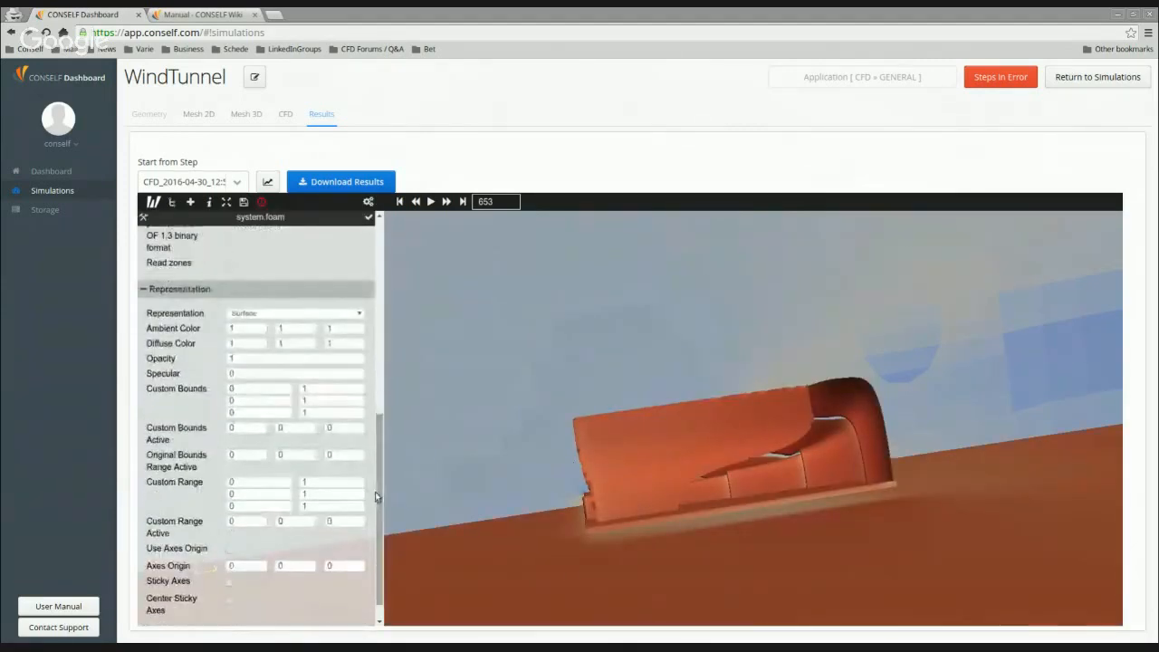
left_click_drag(642, 588, 667, 594)
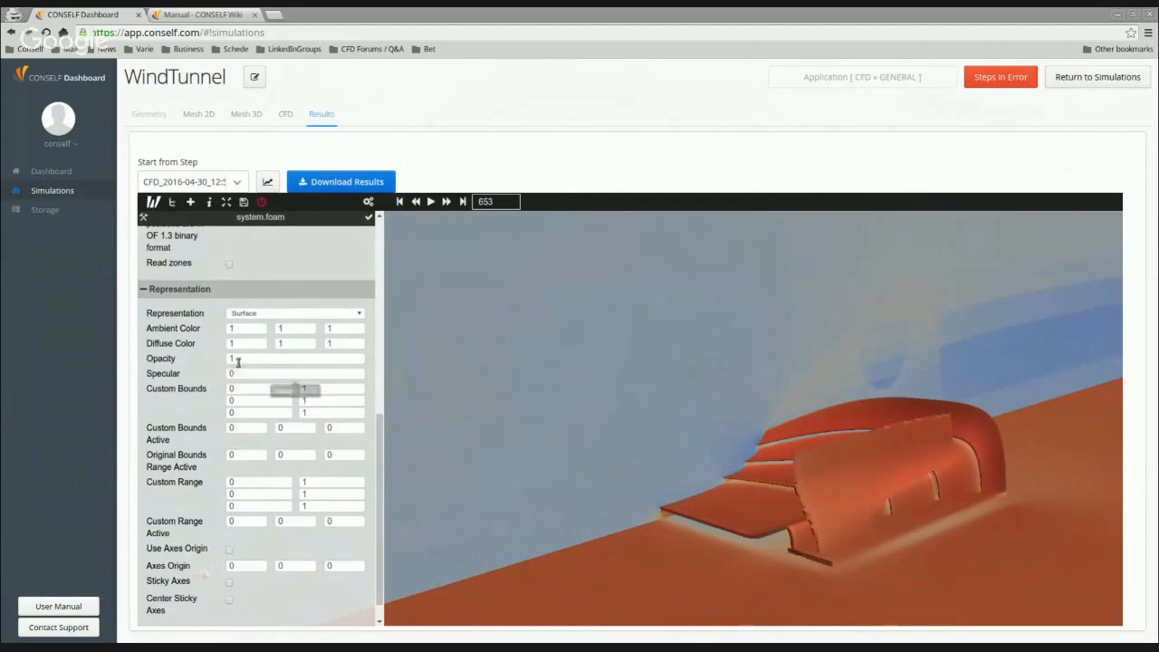
left_click_drag(239, 361, 219, 362)
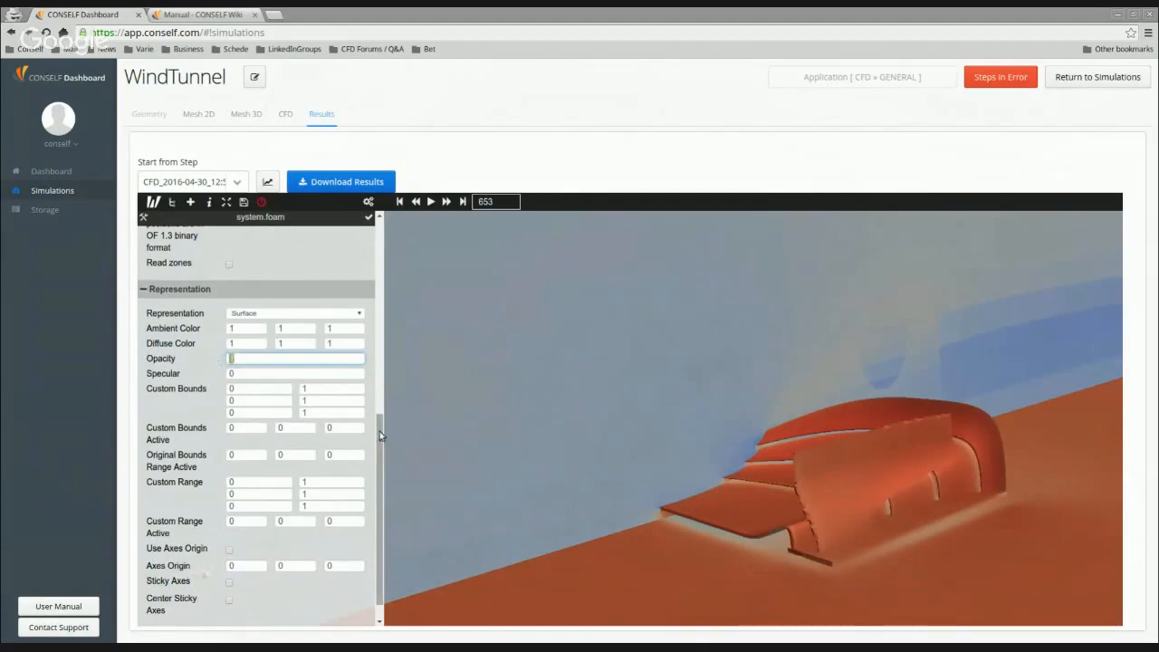
scroll(372, 303, "up", 1)
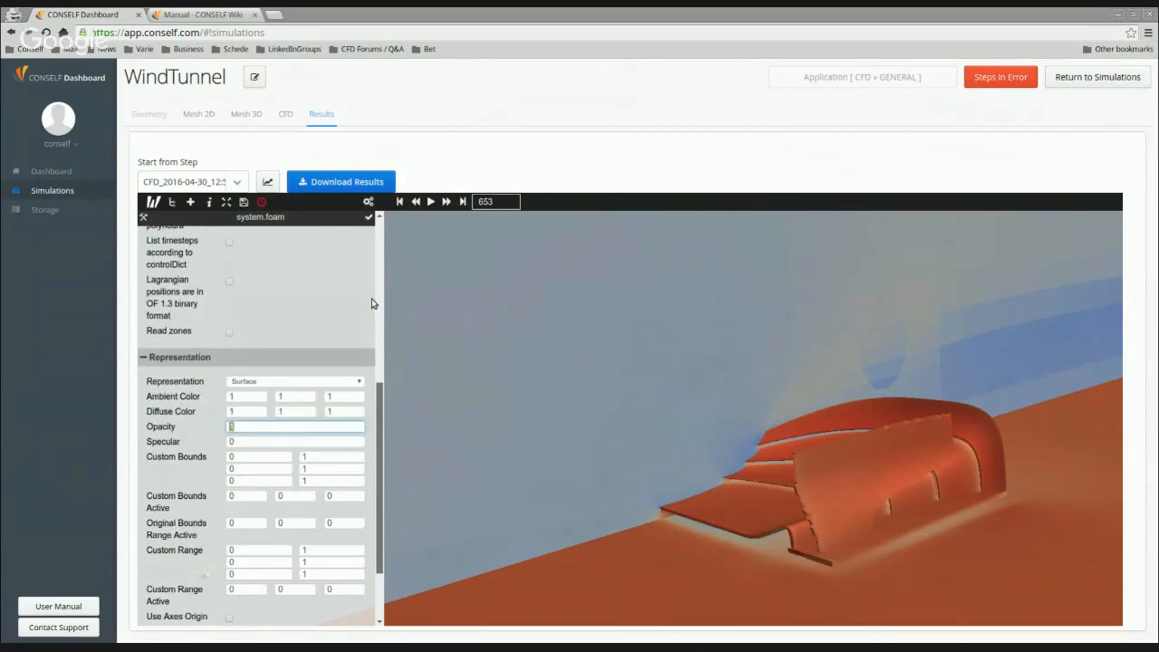
scroll(373, 303, "down", 1)
type("0.3")
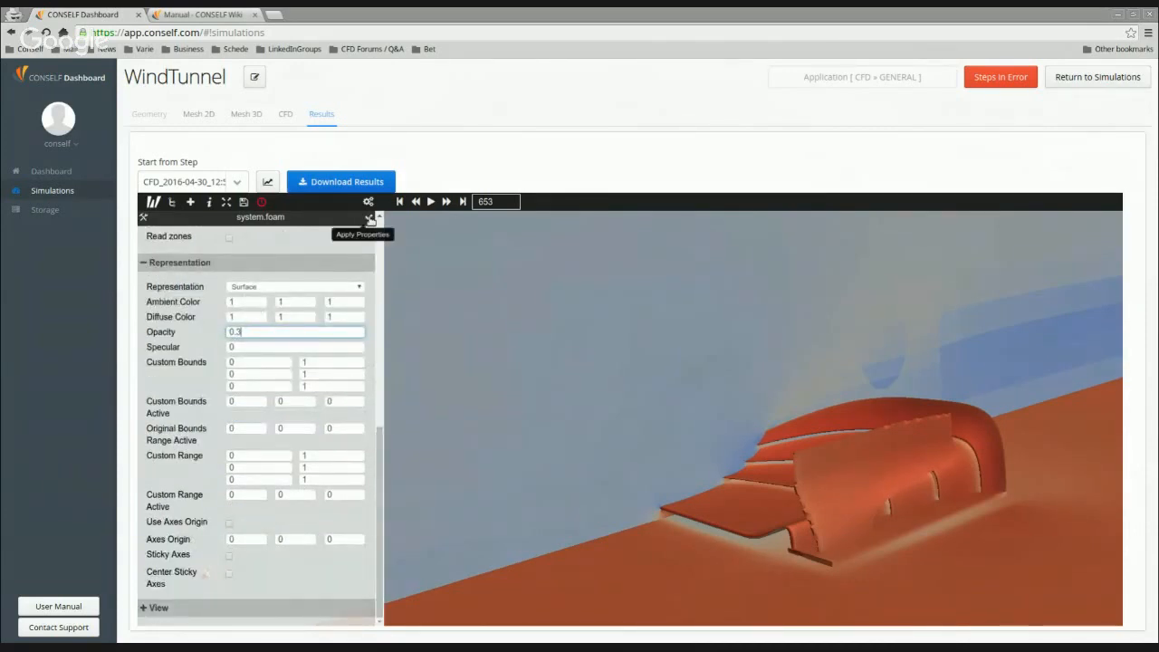
left_click(369, 219)
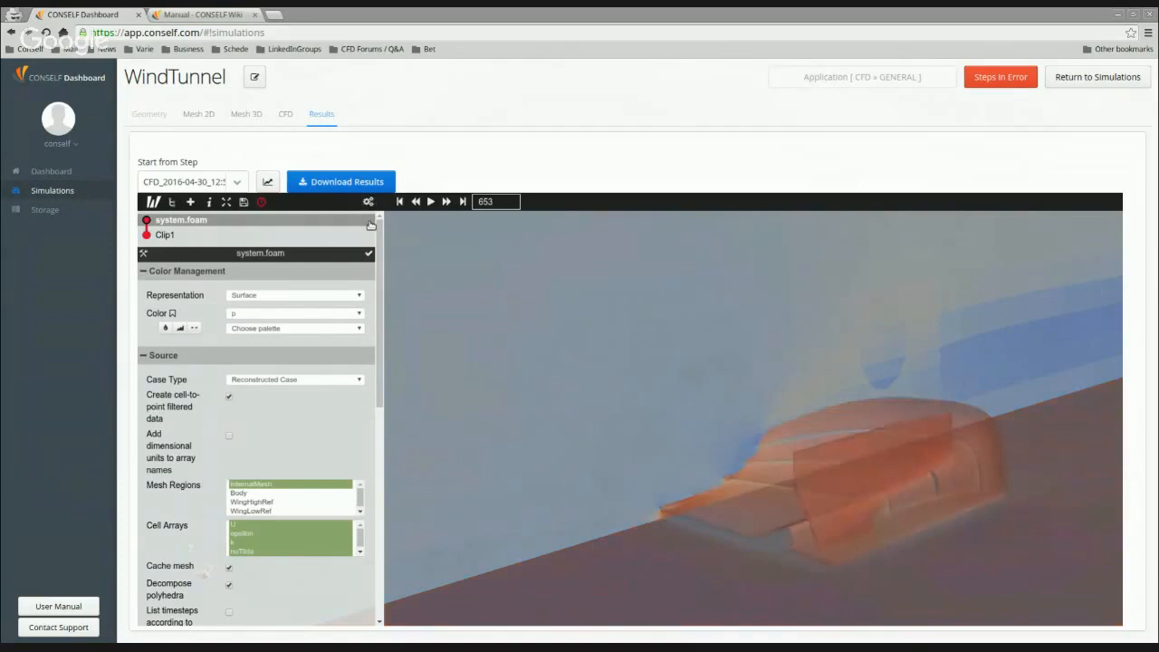
right_click_drag(737, 466, 716, 519)
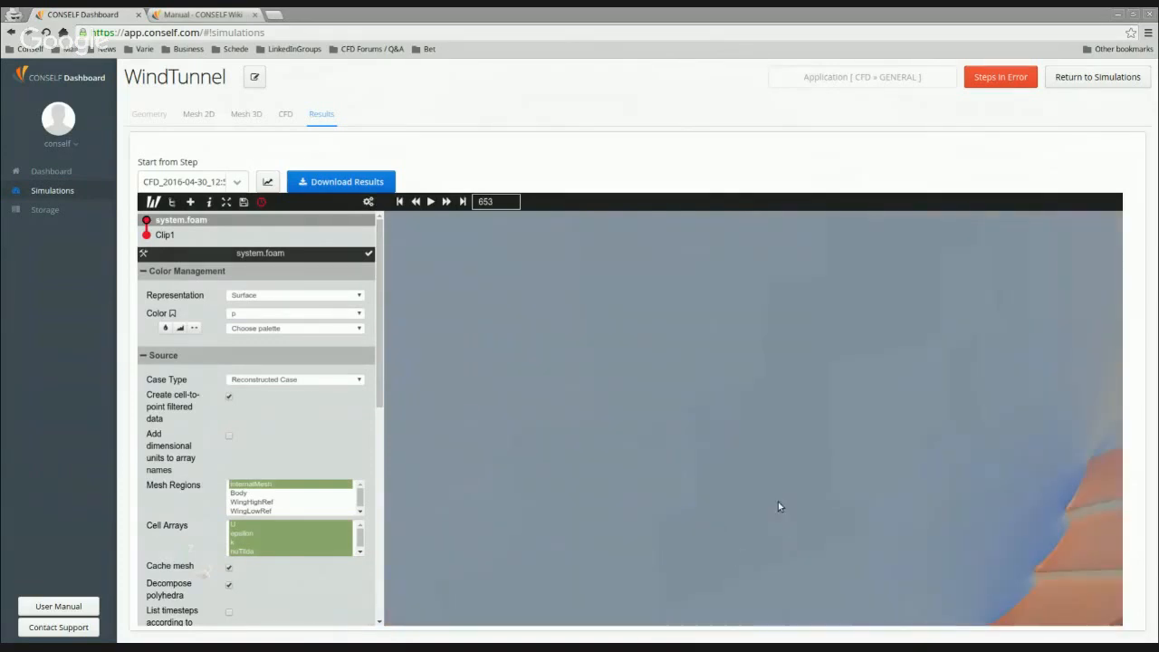
left_click_drag(778, 502, 715, 544)
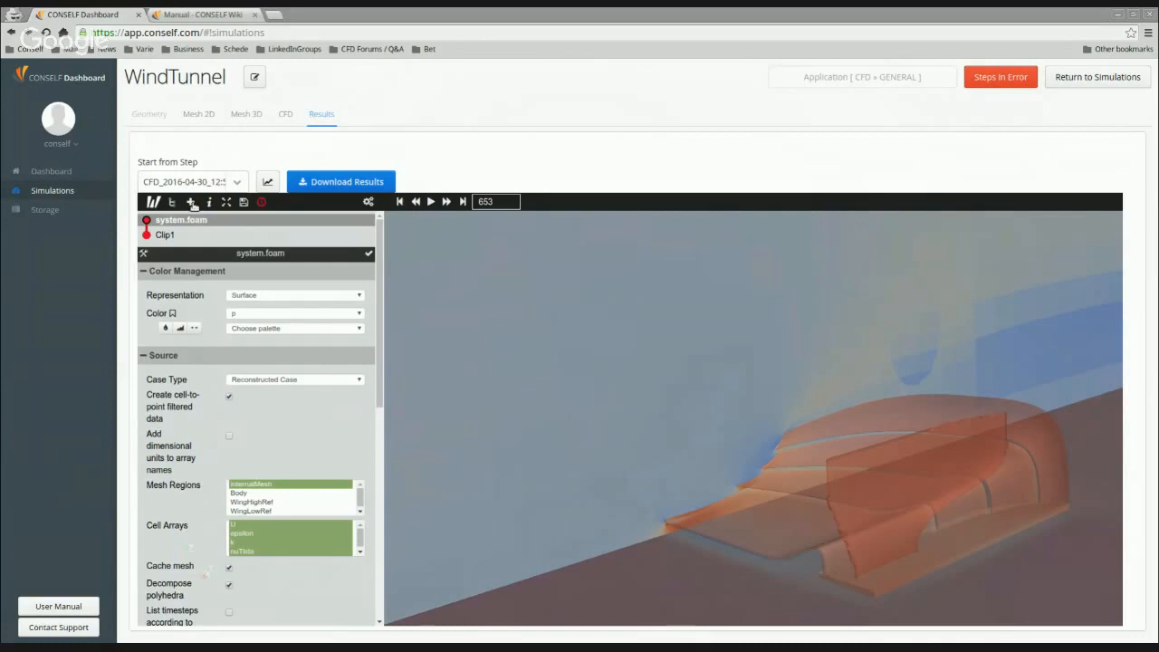
Add a Stream Tracer to system.foam, keep the wing surface displayed, and choose U as the tracer's vector field.
left_click(191, 203)
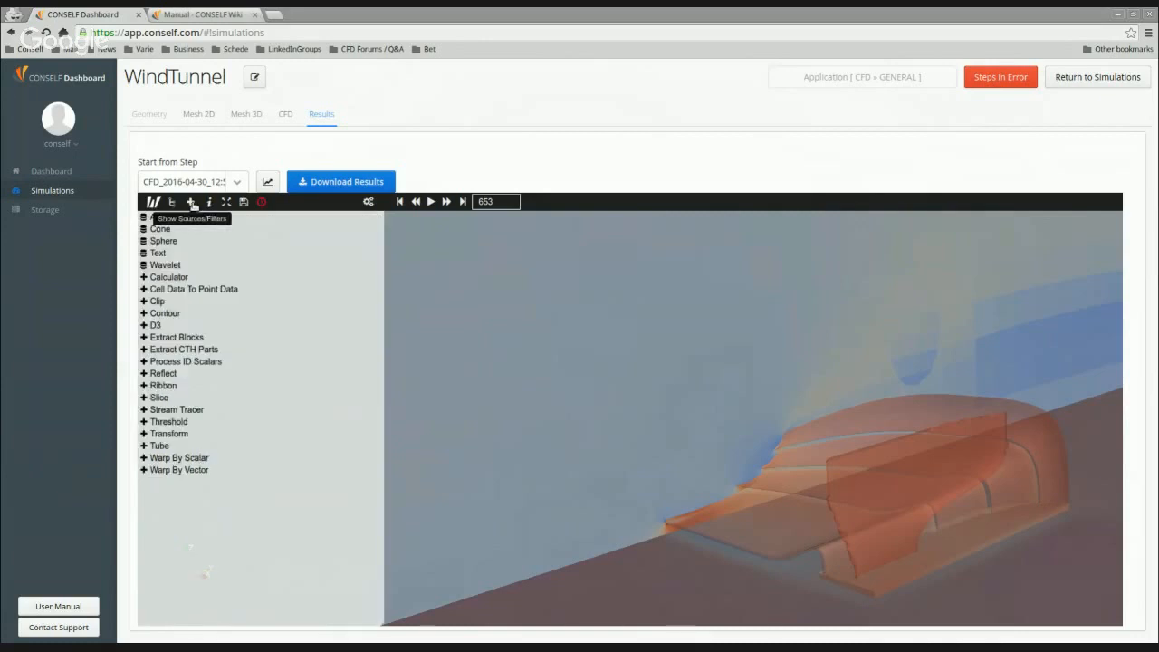
left_click(177, 412)
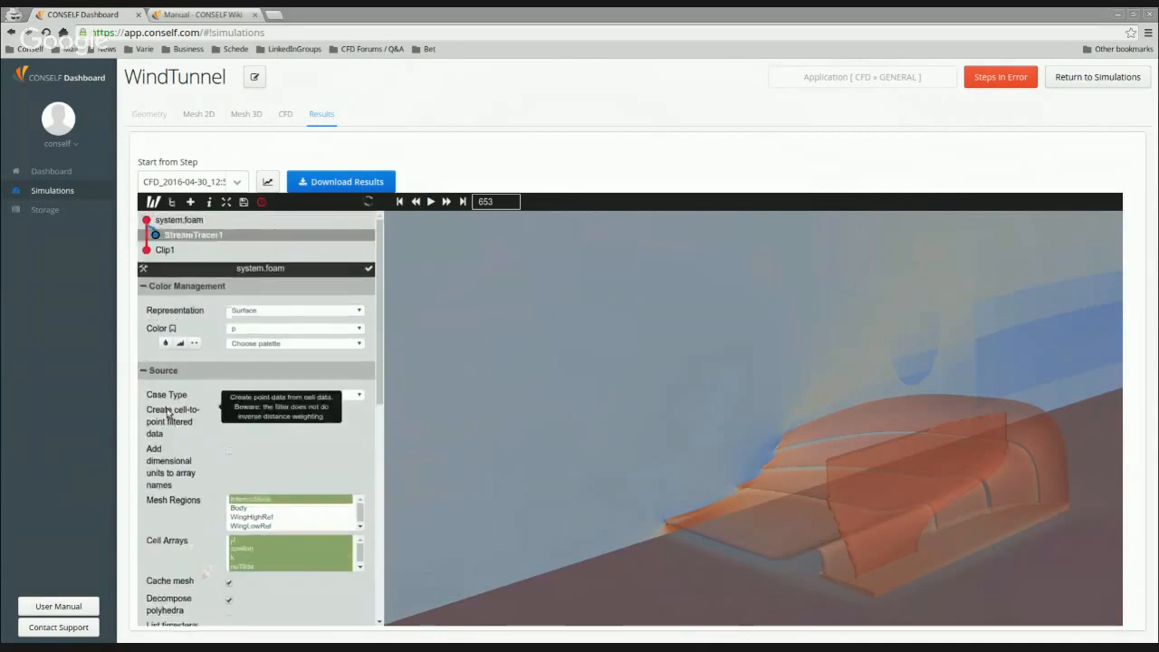
left_click(146, 220)
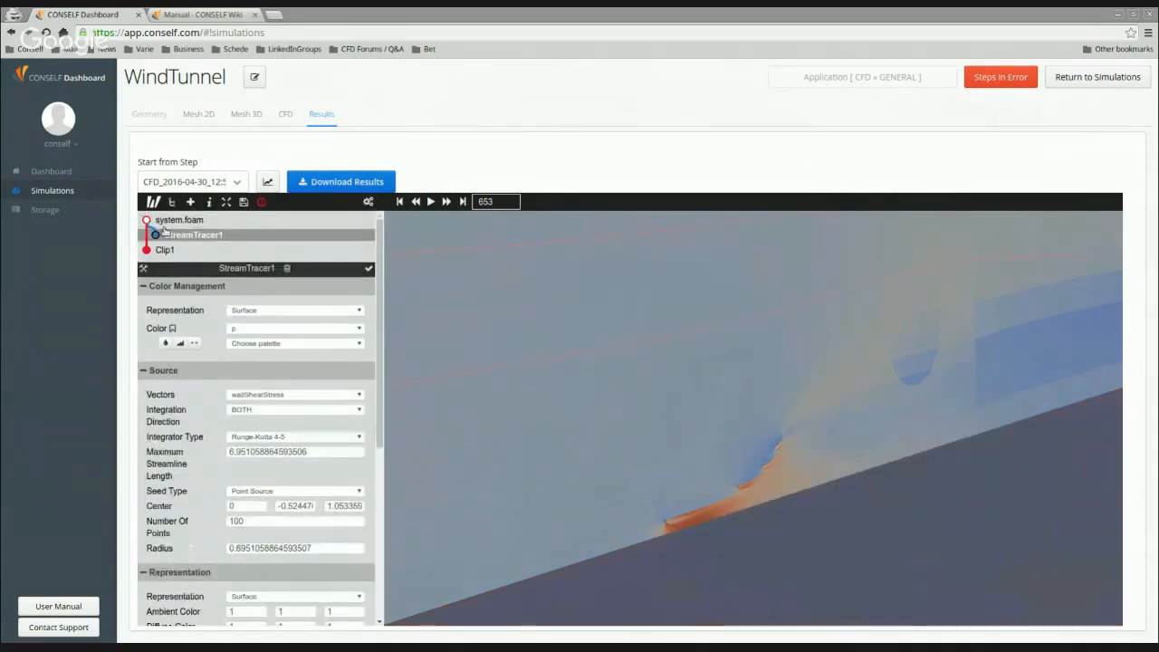
left_click(148, 221)
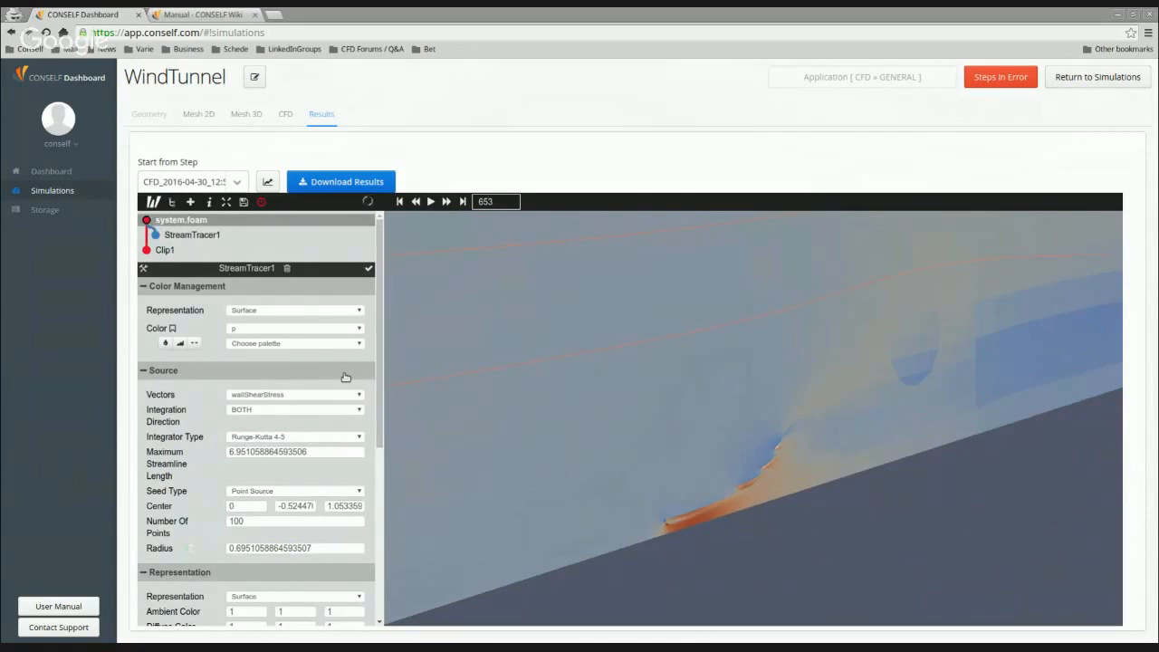
left_click(264, 396)
left_click(262, 420)
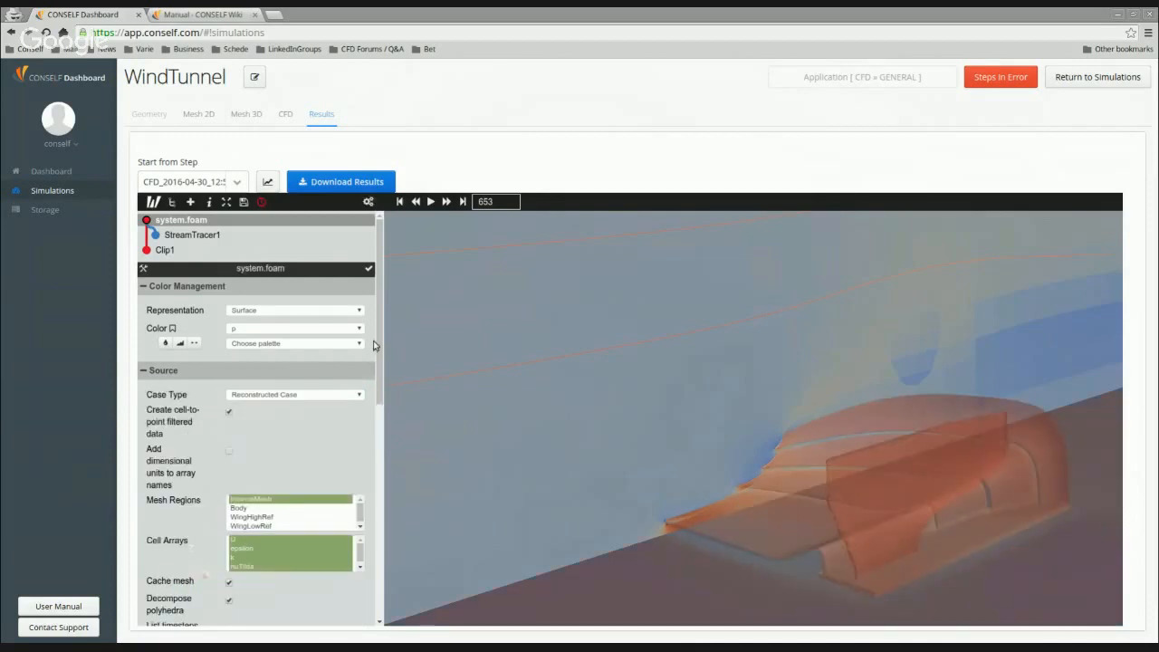
left_click(159, 234)
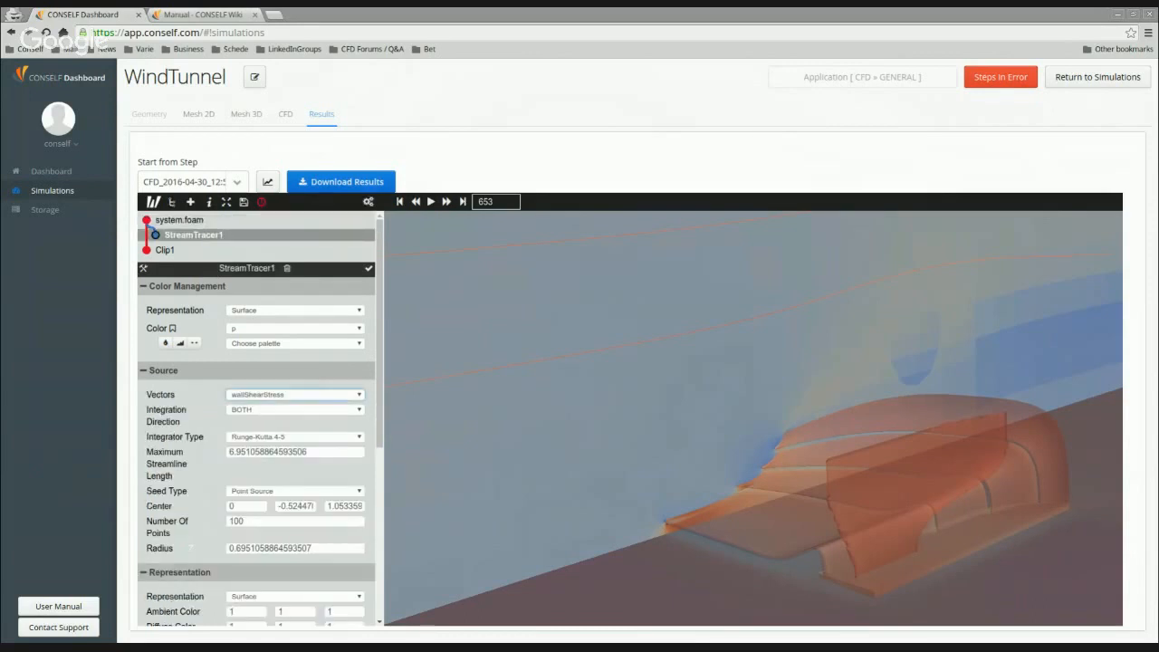
left_click(276, 418)
Seed the streamlines from a point source centred at X 0.5 and Z 0.2, with 200 points and a 0.05 radius.
left_click_drag(379, 415, 379, 431)
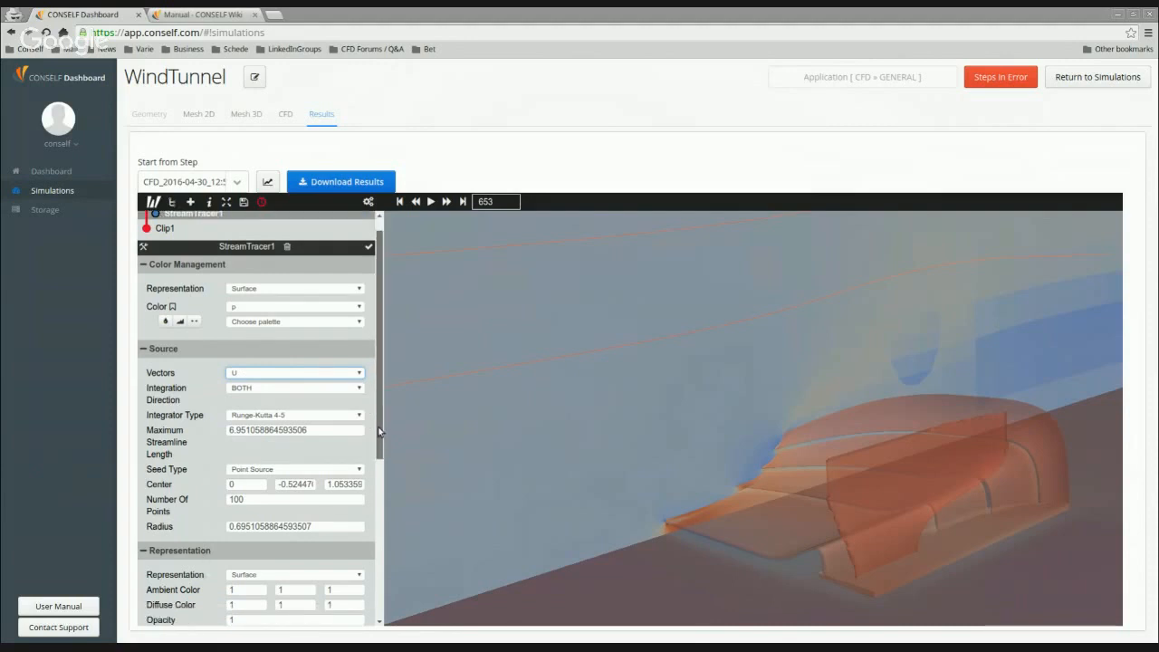
double_click(228, 485)
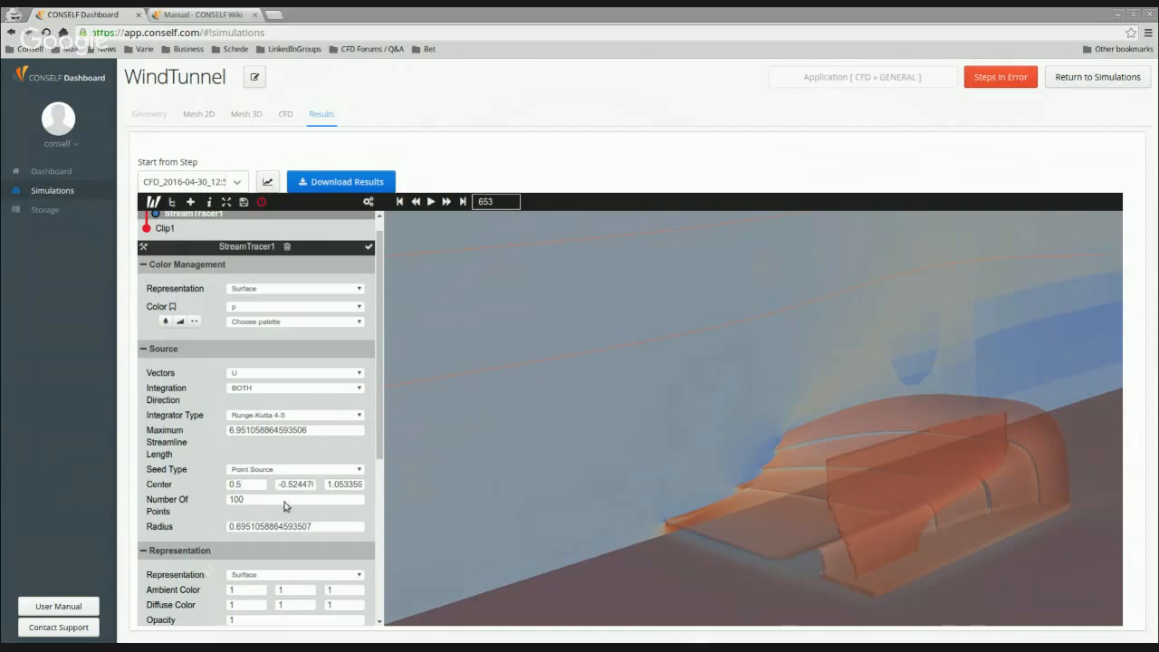
left_click_drag(329, 486, 371, 487)
type("0.")
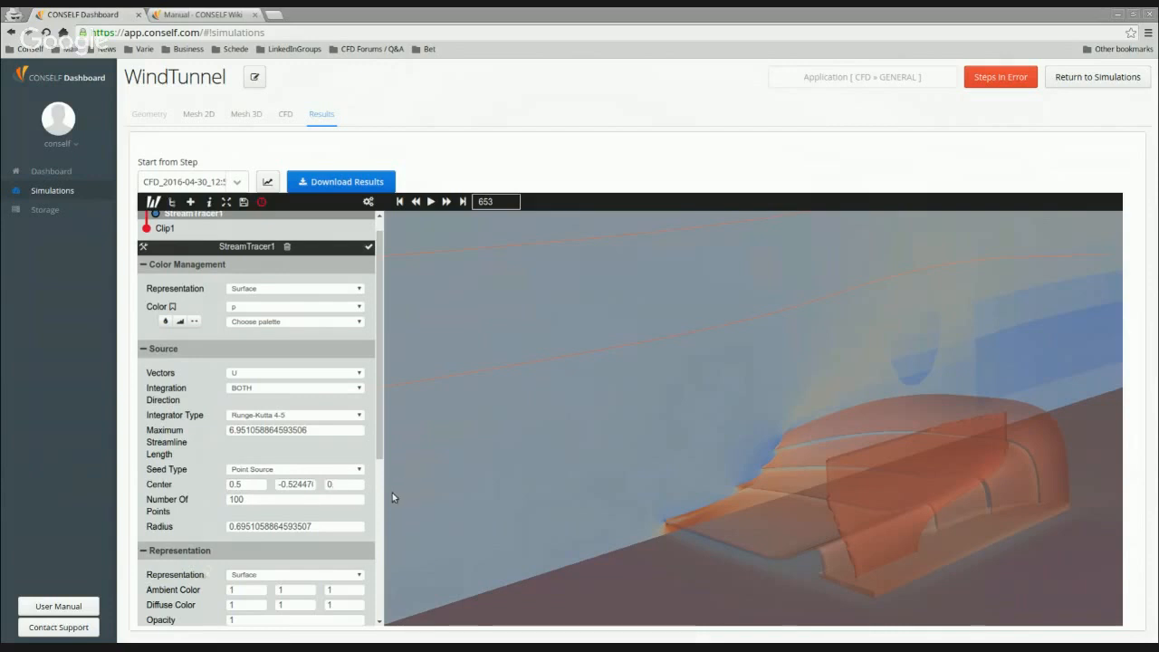
type("2")
key("Tab")
type("20")
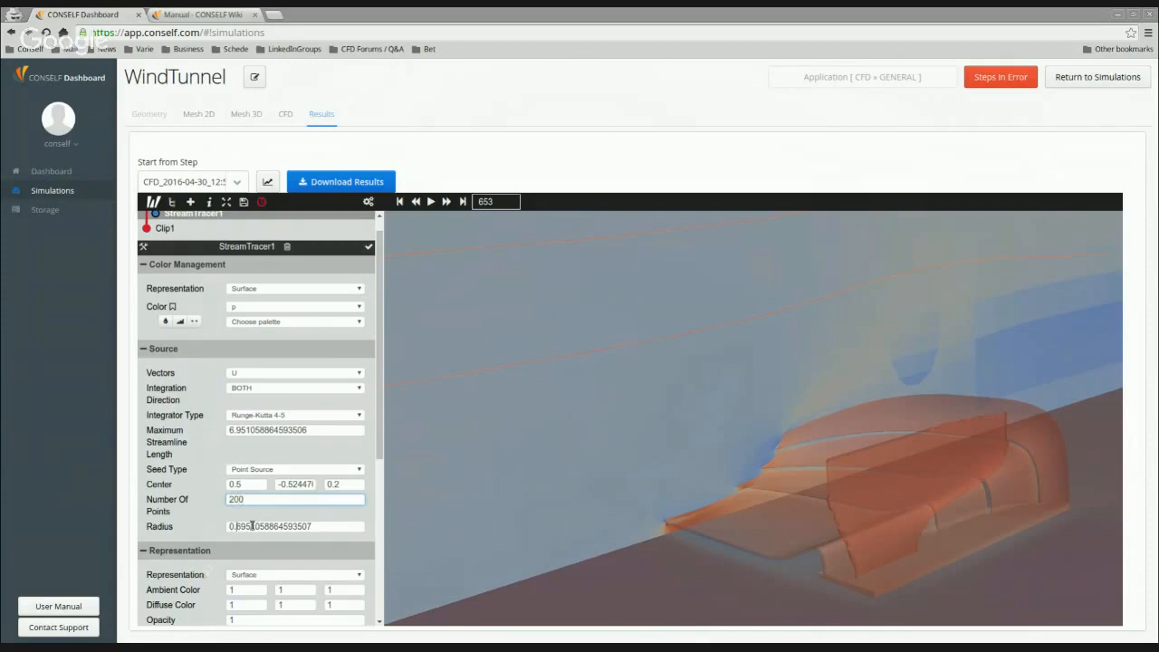
left_click_drag(238, 526, 344, 526)
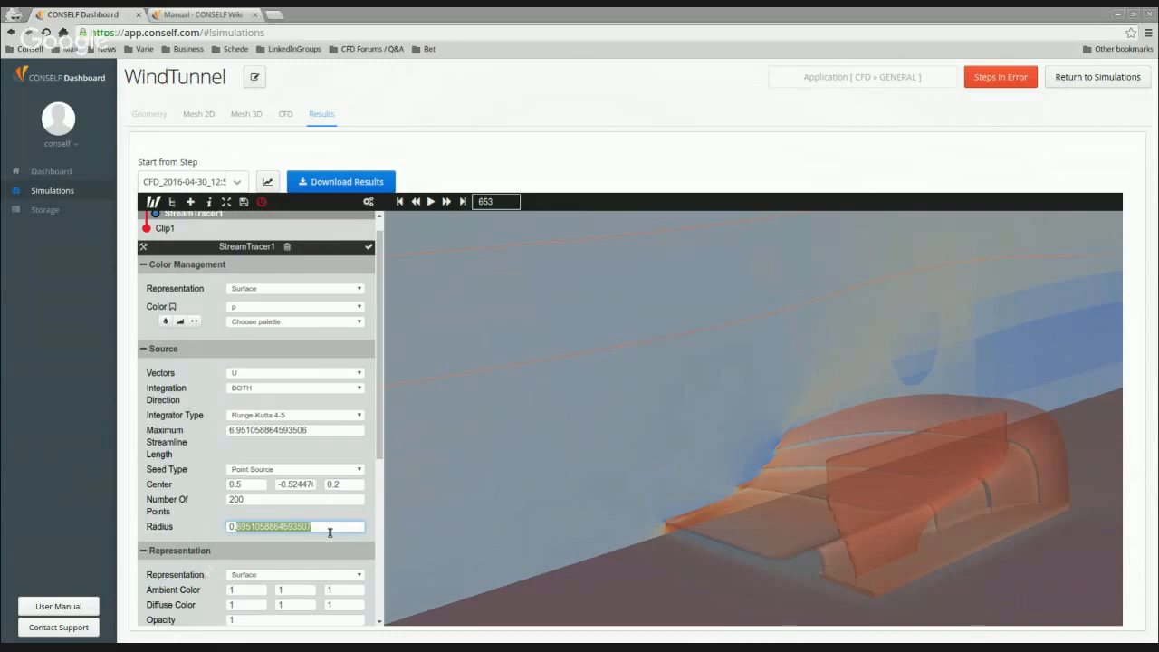
type("05")
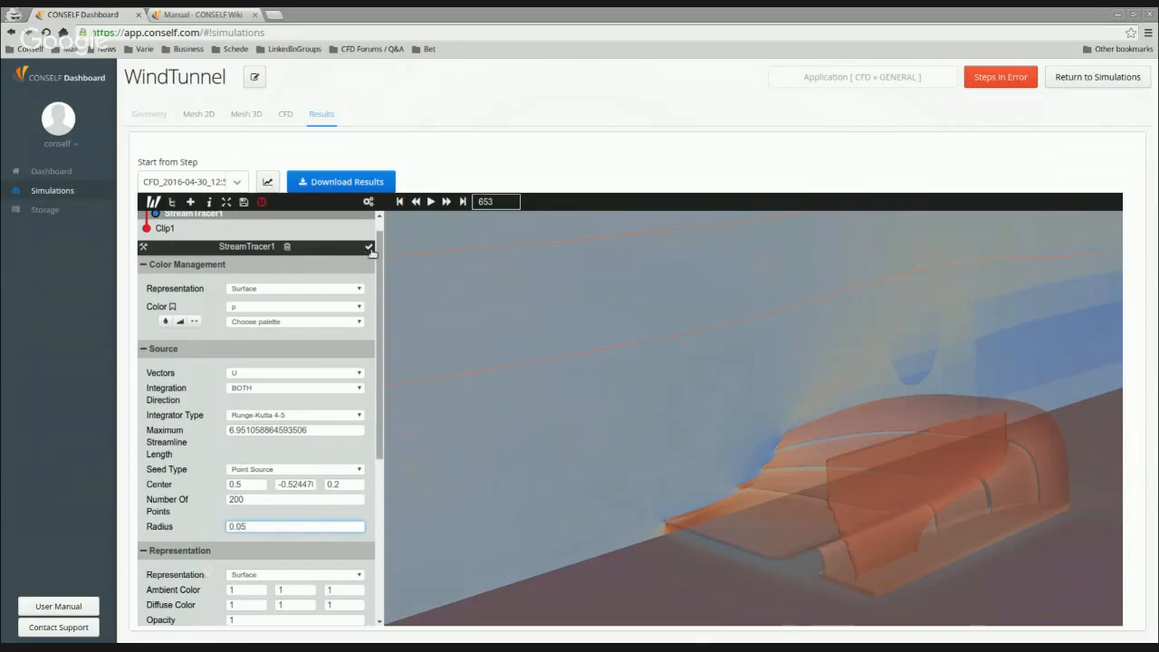
left_click(370, 248)
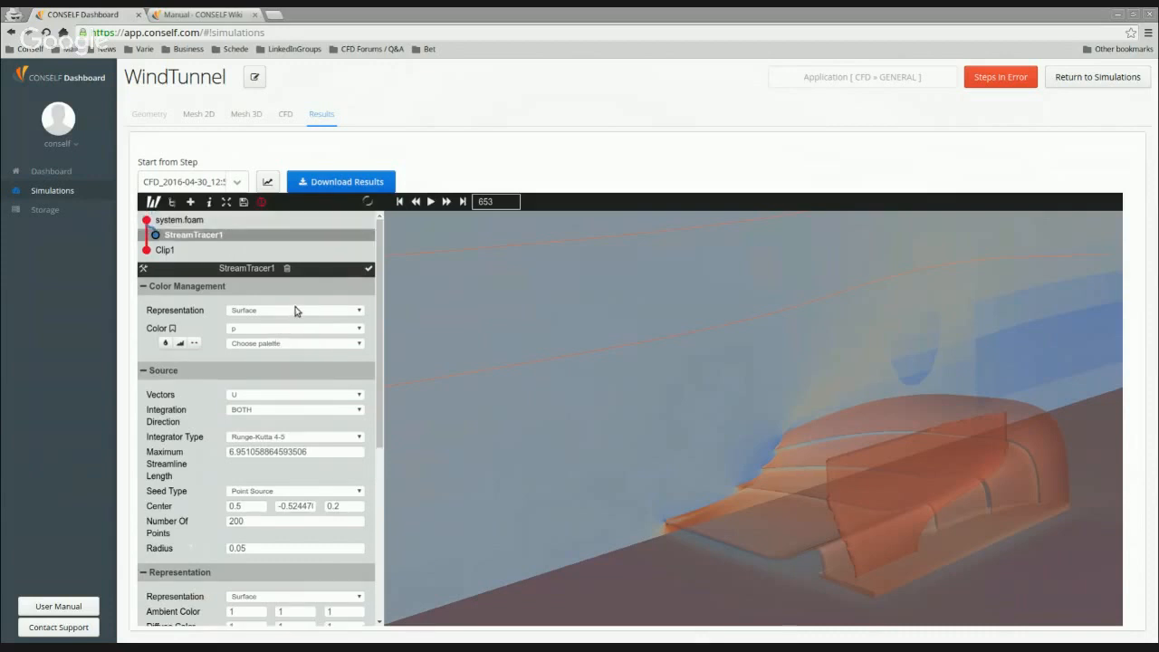
Colour the streamlines by the magnitude of U and inspect their path over the wing and downstream.
left_click(288, 331)
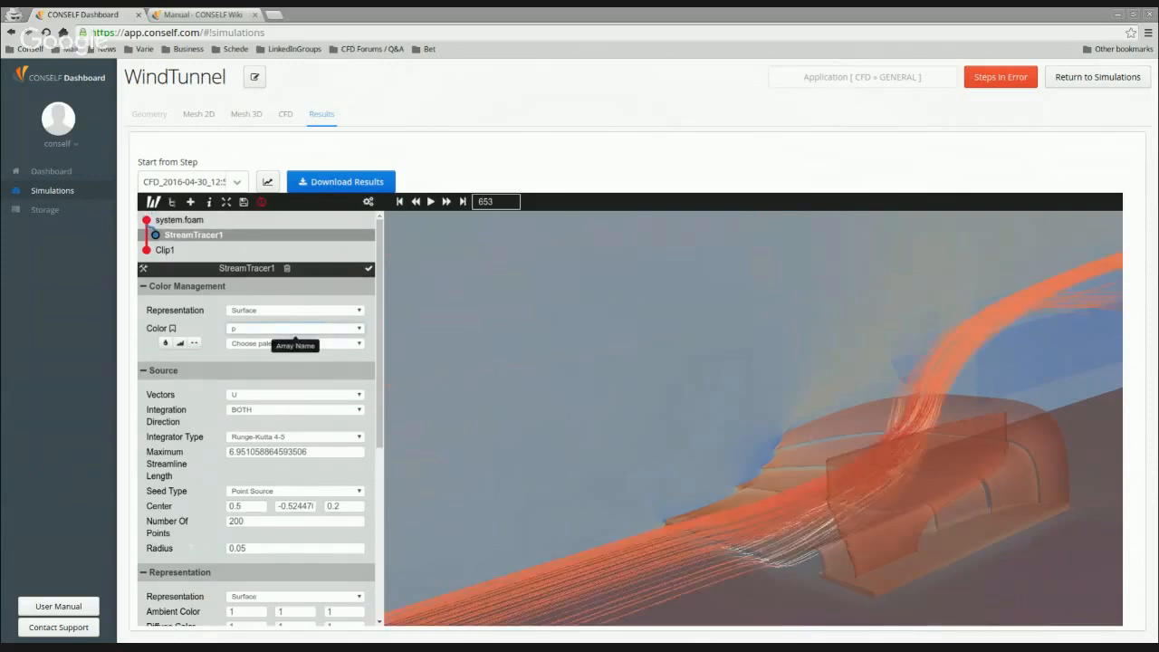
left_click(255, 424)
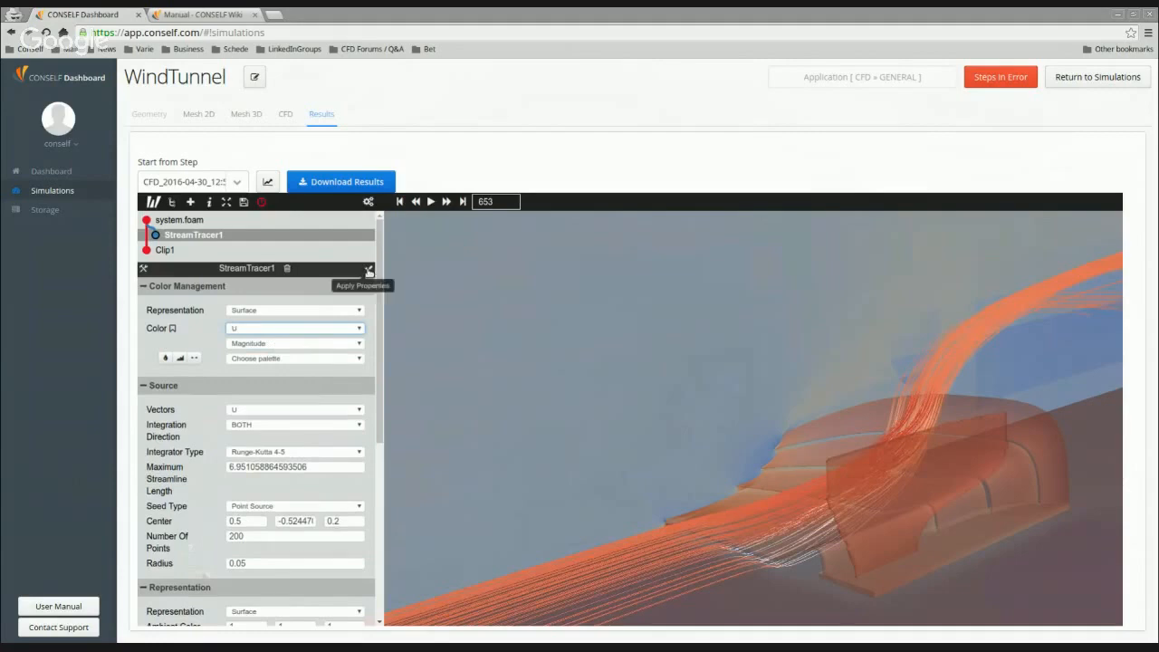
left_click(370, 271)
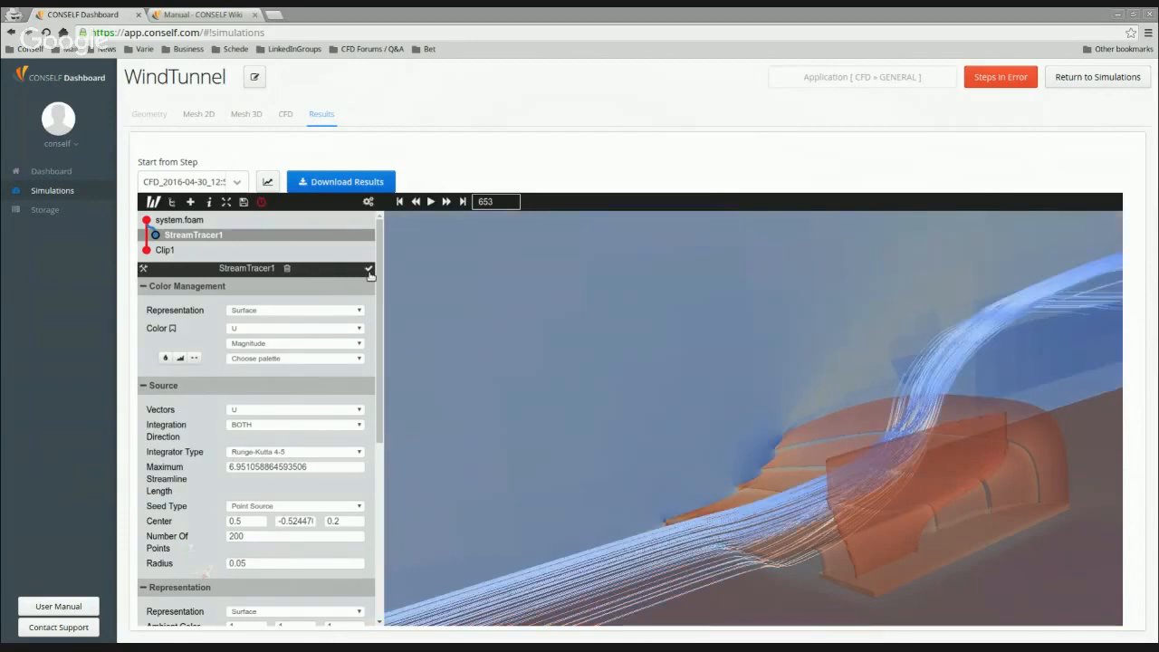
scroll(878, 491, "down", 5)
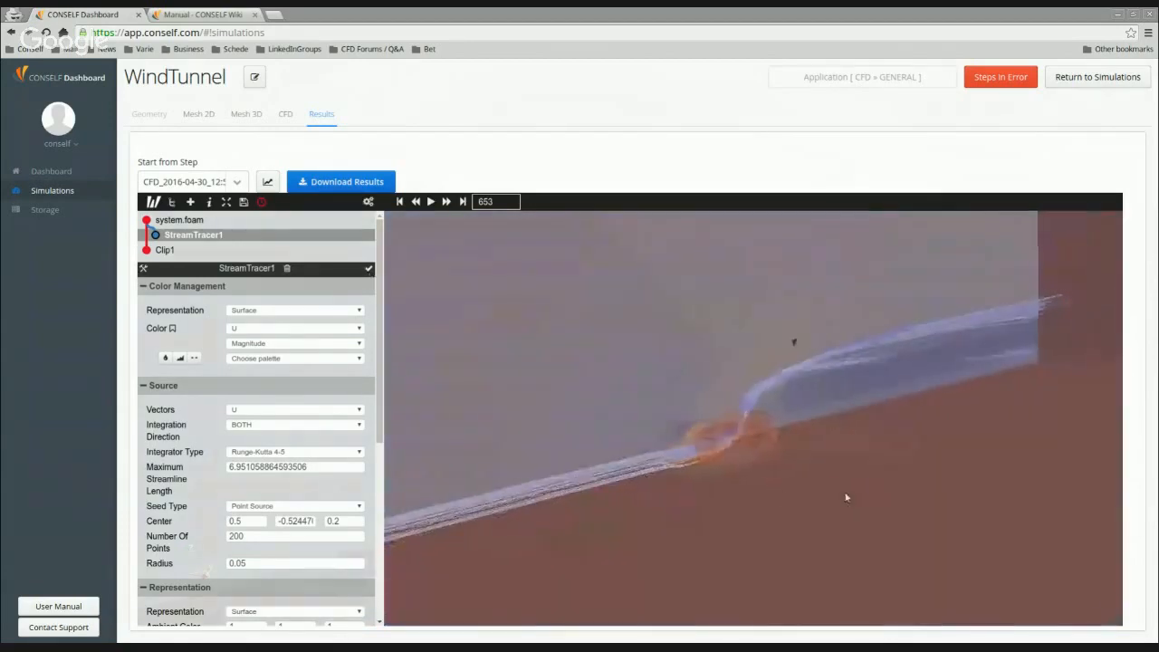
left_click_drag(744, 486, 646, 442)
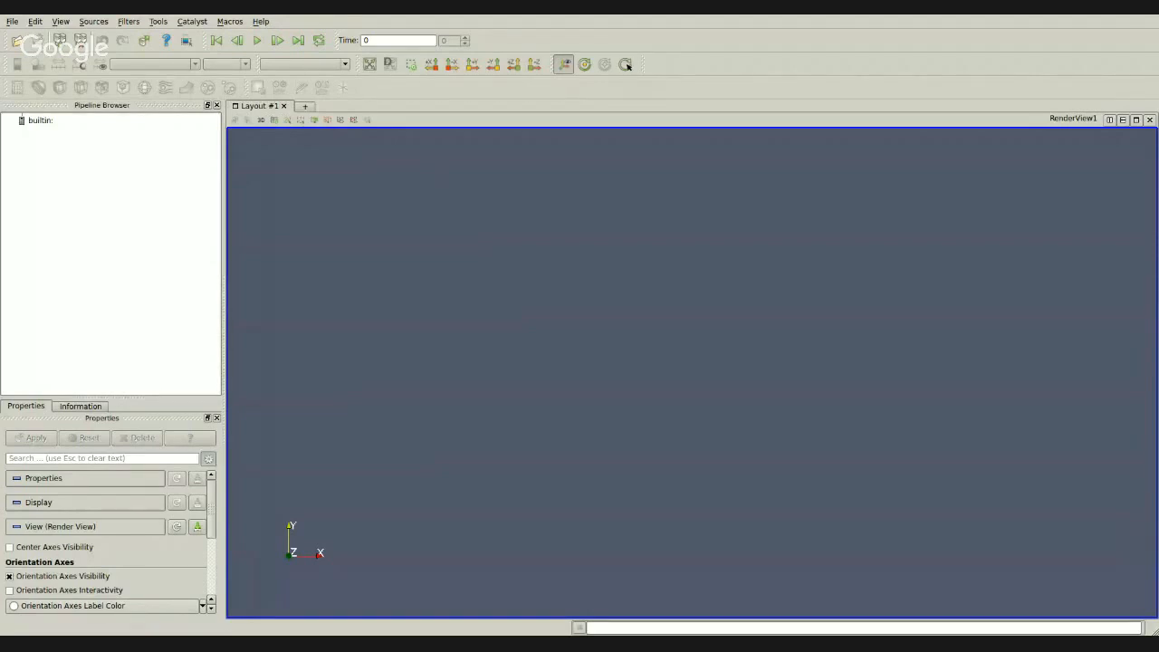
Switch to ParaView and review the OpenFOAM case, ExtractBlock1 and ExtractSurface1 settings in the wing force pipeline.
left_click(771, 394)
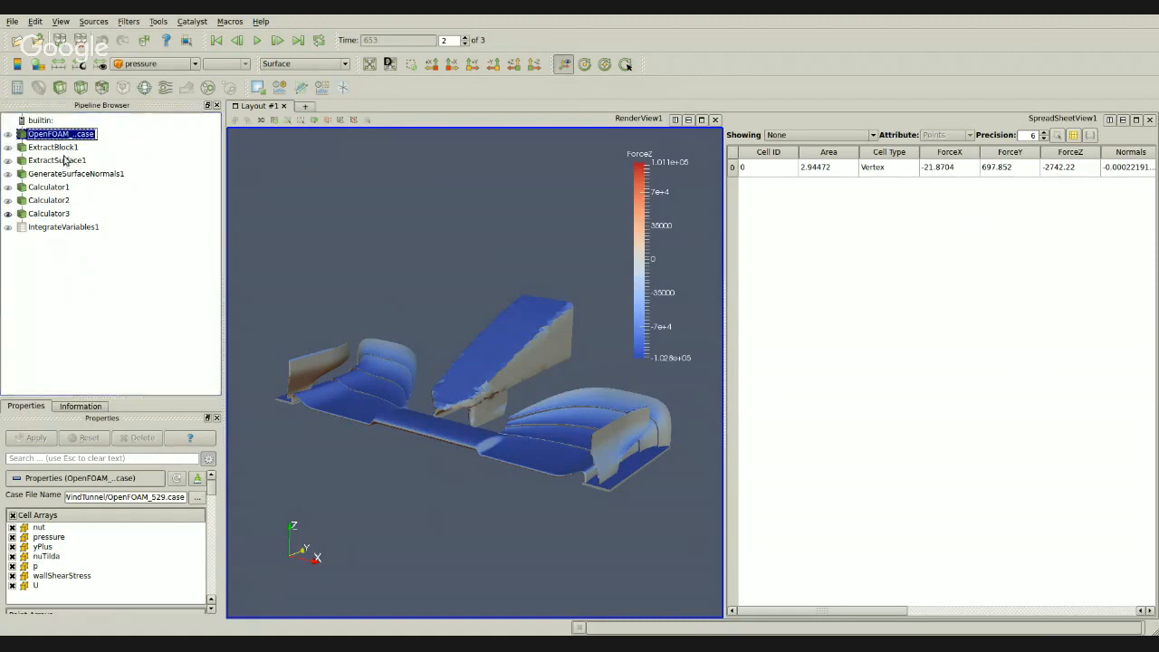
left_click(97, 161)
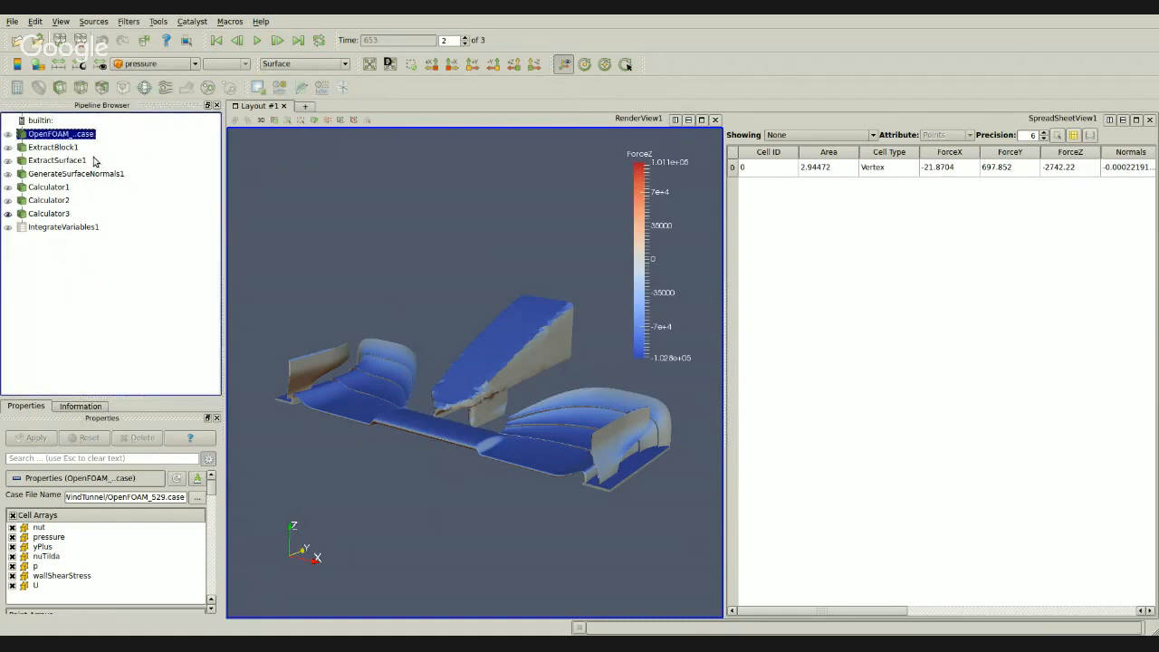
key("Down")
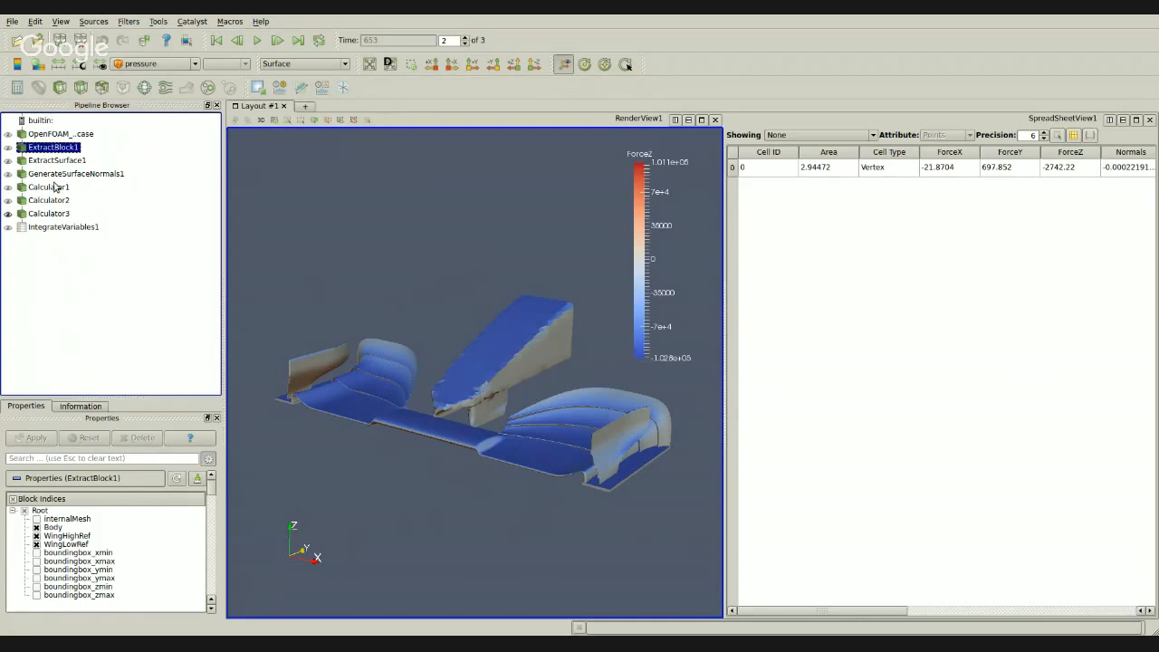
key("Down")
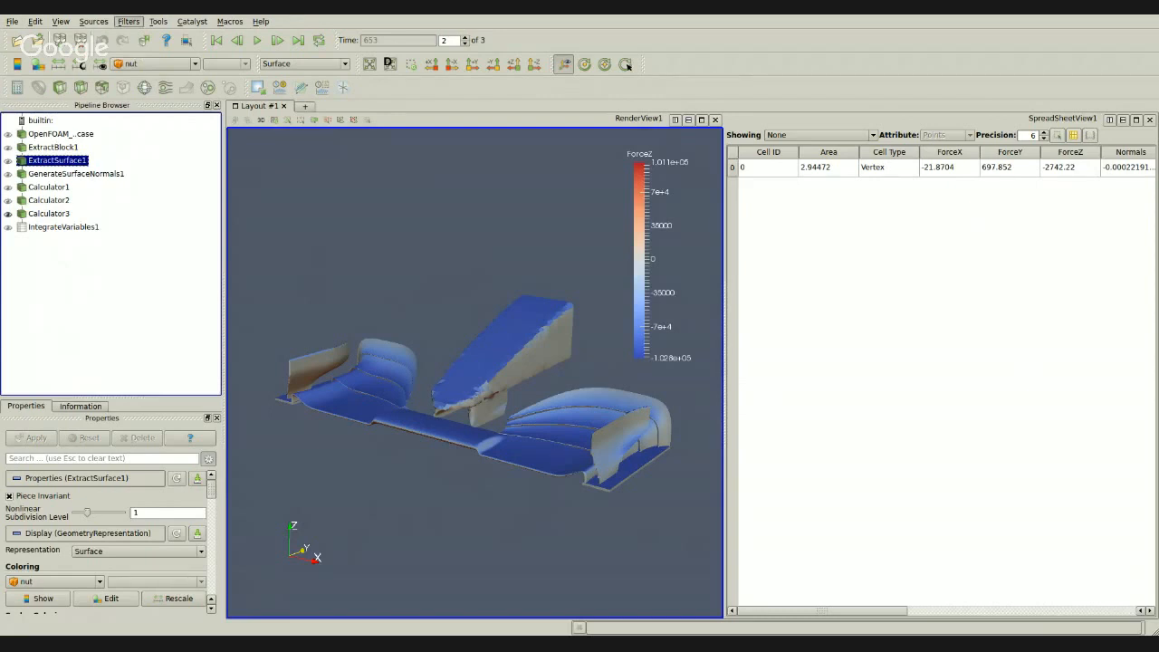
left_click(110, 328)
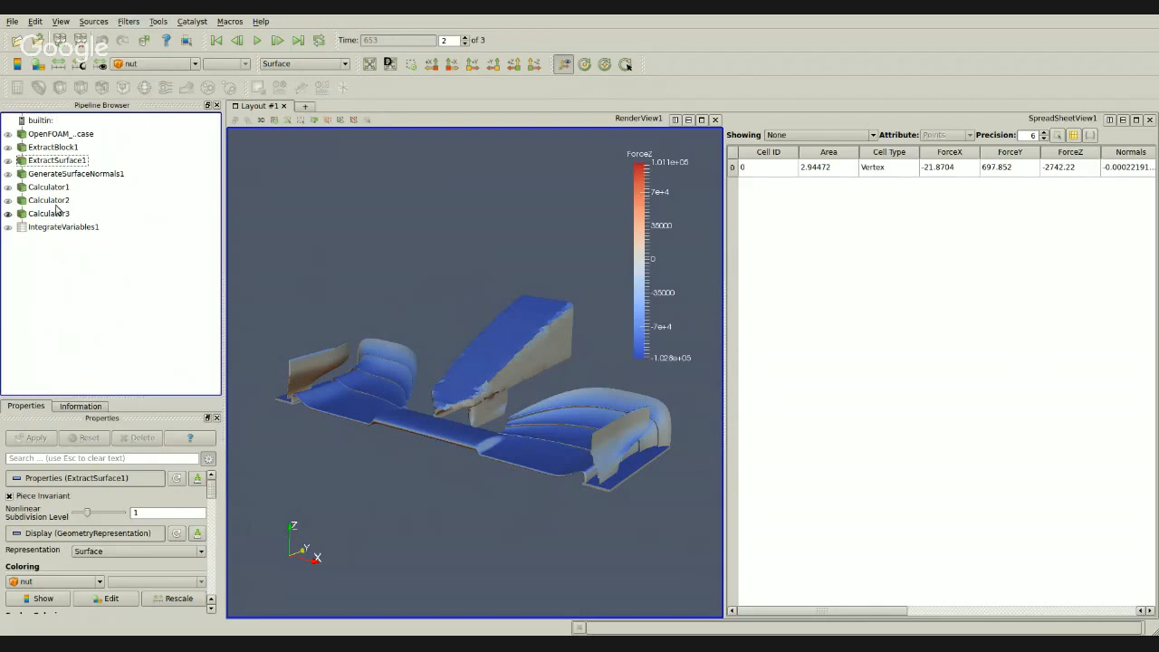
Review the surface normals filter, the three force calculators and IntegrateVariables1 used to compute the wing's pressure forces.
key("Down")
key("Down")
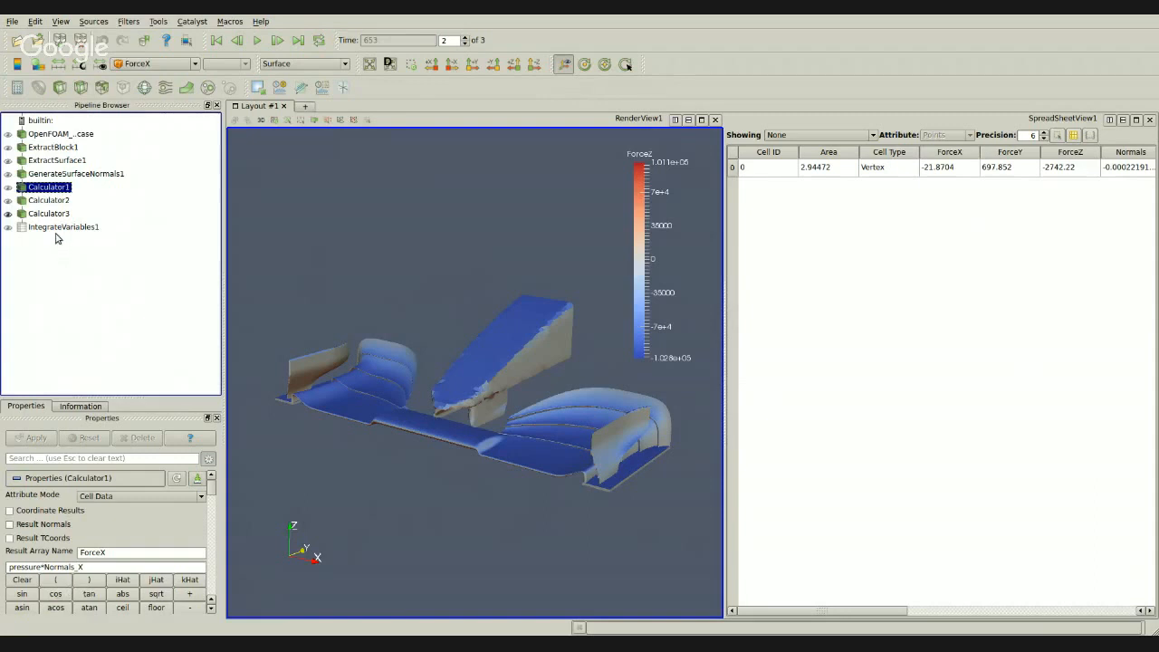
key("Down")
key("Down")
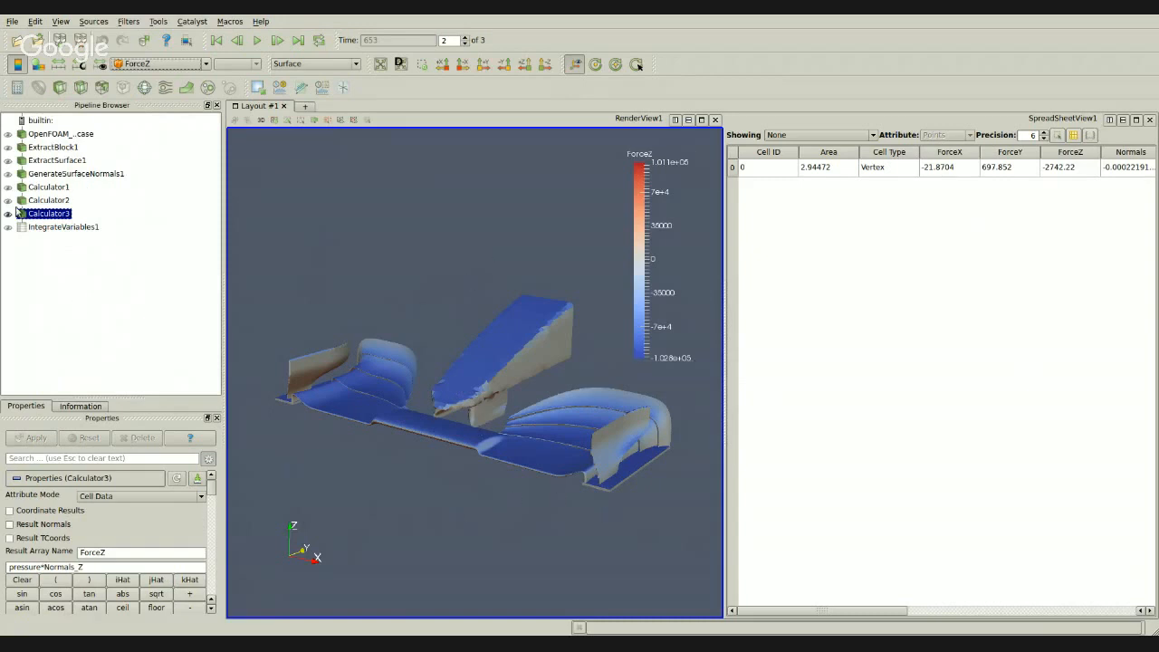
left_click(62, 227)
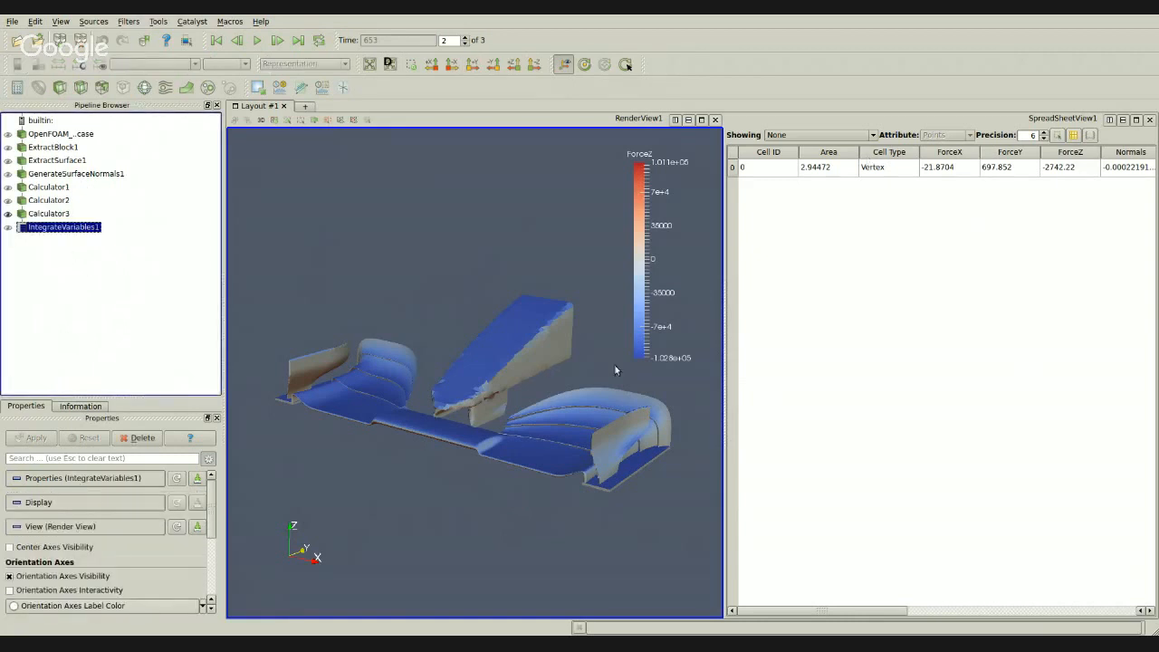